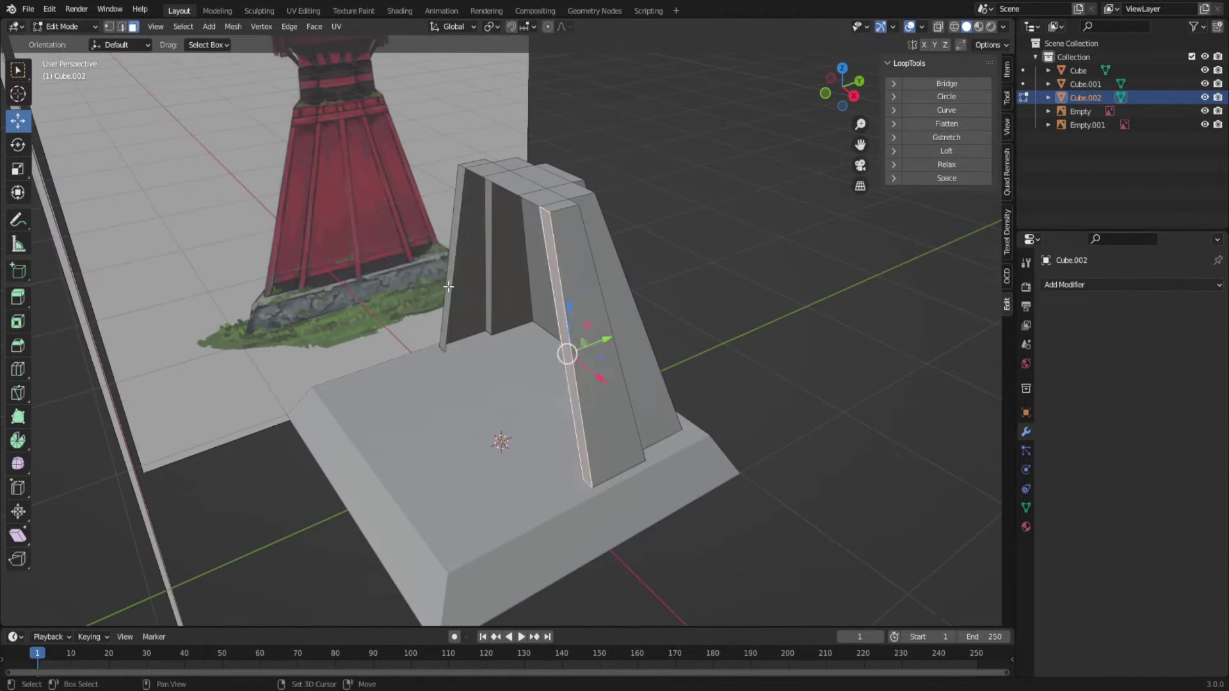
- Add a Mirror modifier to the tapered lantern-body block Cube.002
click(1130, 285)
click(896, 461)
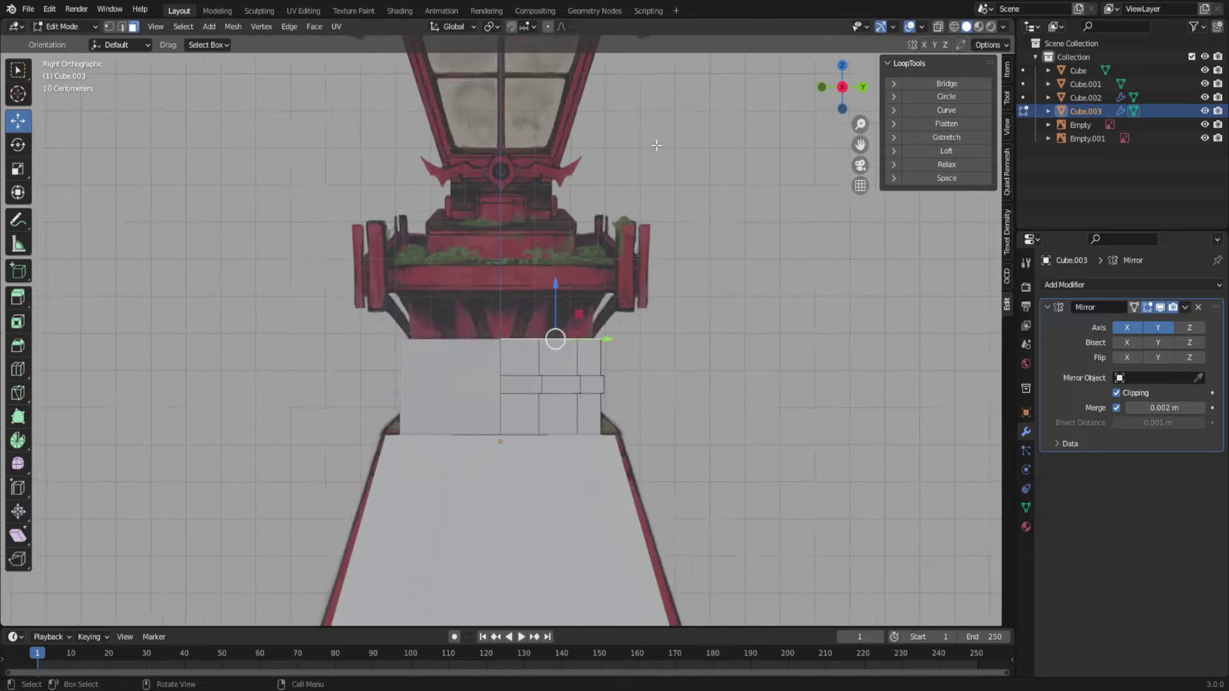
- Add a new cube and flatten it along Z into a thin slab
scroll(656, 146, up, 1)
key(e)
click(713, 210)
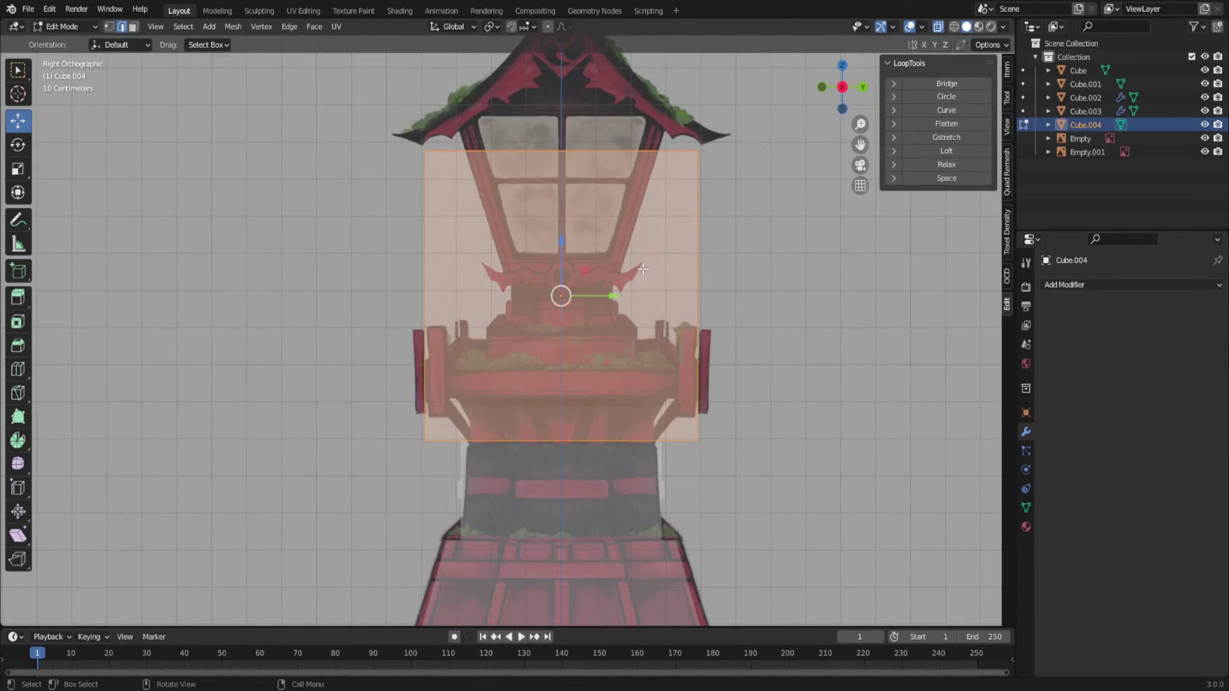
key(s)
key(z)
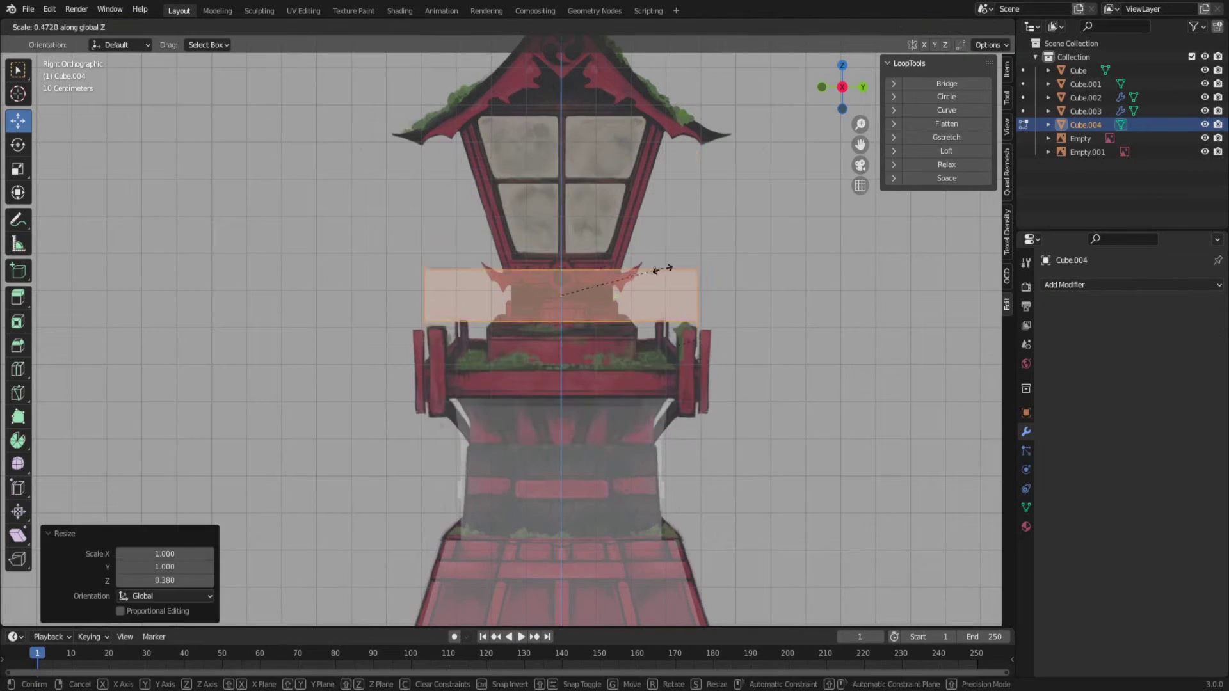
click(747, 313)
key(g)
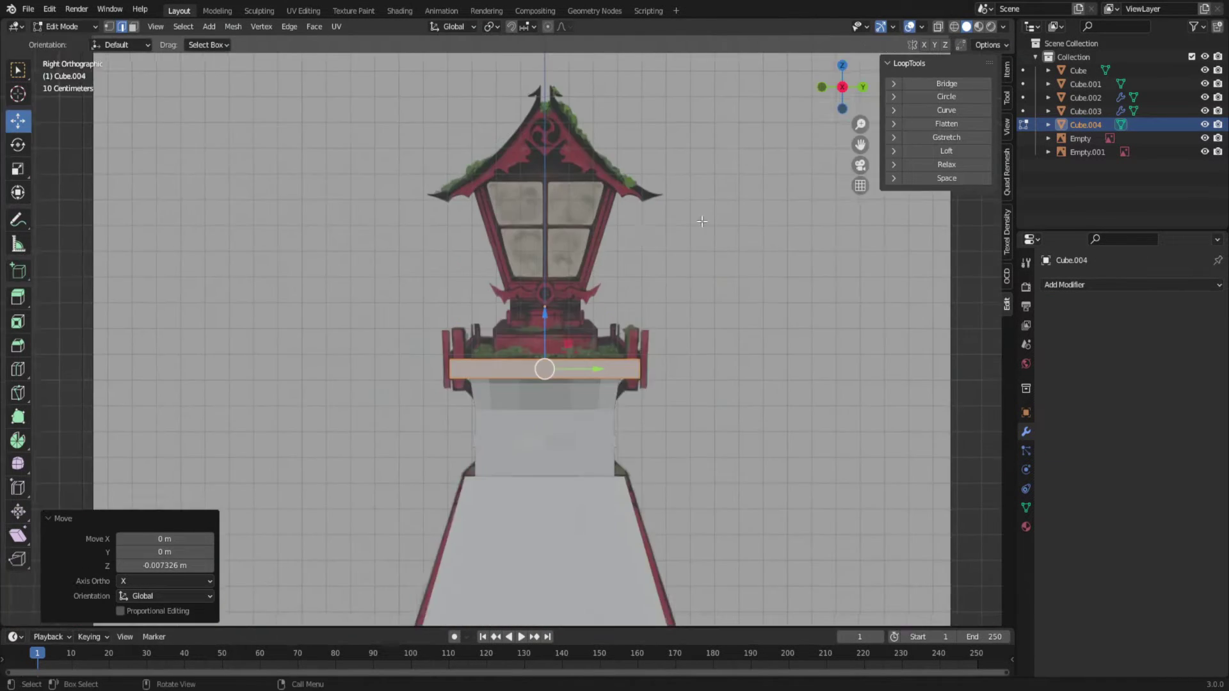
- Inset the slab's top face, lower it, and scale the box to fit the reference
key(3)
middle_drag(576, 333, 724, 337)
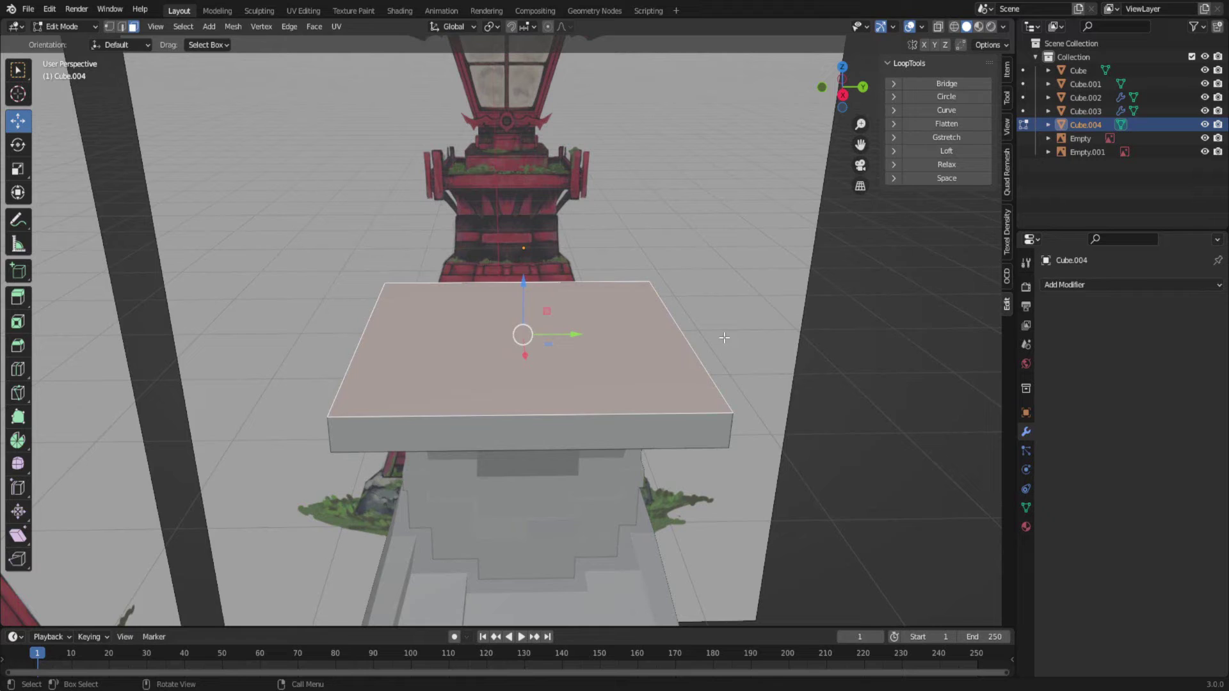
click(784, 350)
right_click(669, 397)
key(g)
click(685, 228)
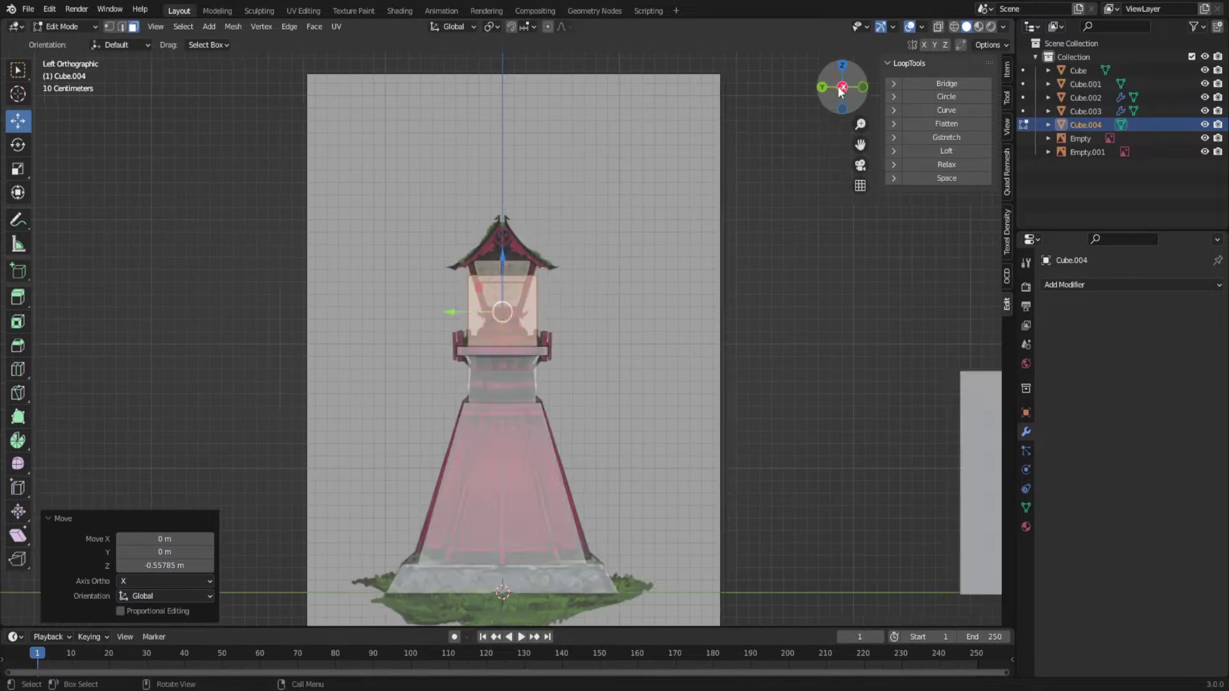
click(841, 91)
scroll(725, 206, up, 5)
key(s)
click(520, 278)
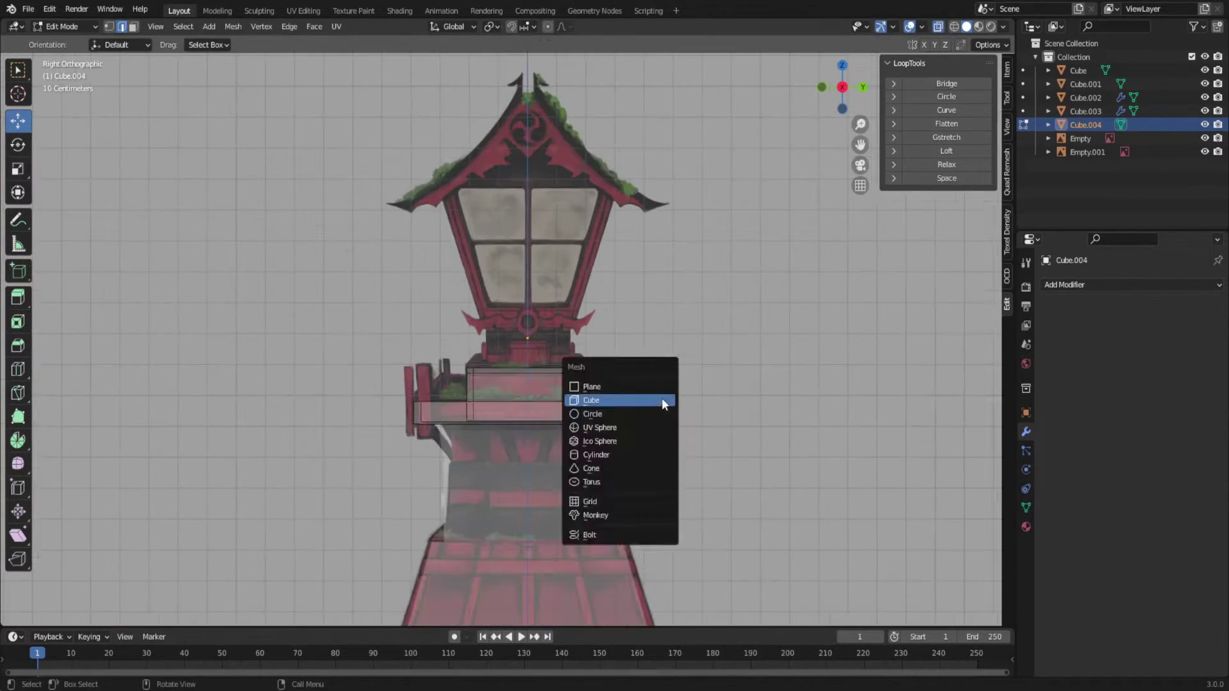
- Add a new cube for the block detail and bevel its edges
click(666, 403)
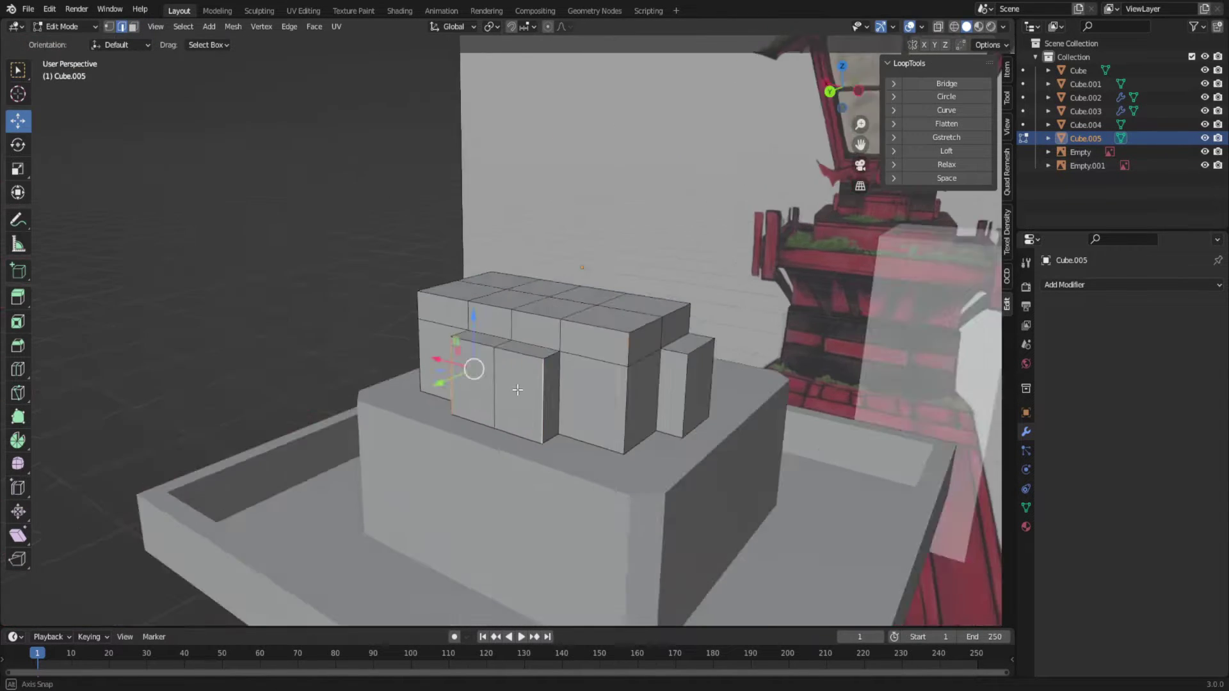
key(ctrl+b)
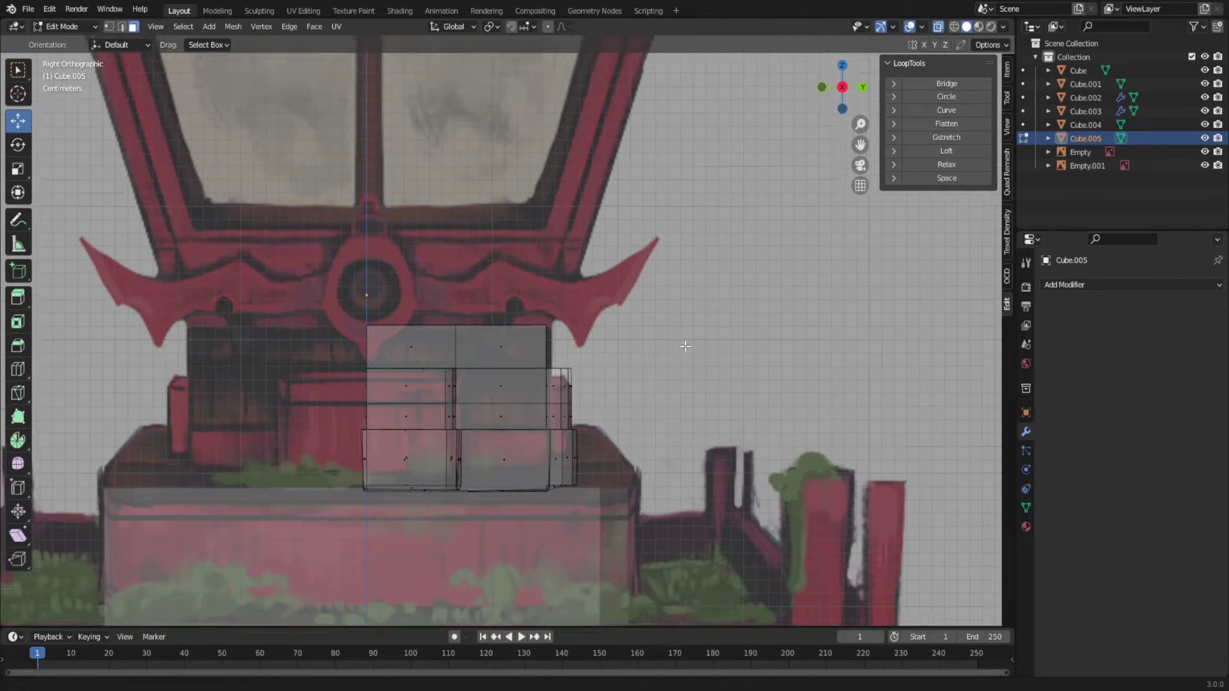
shift+middle_drag(647, 322, 648, 277)
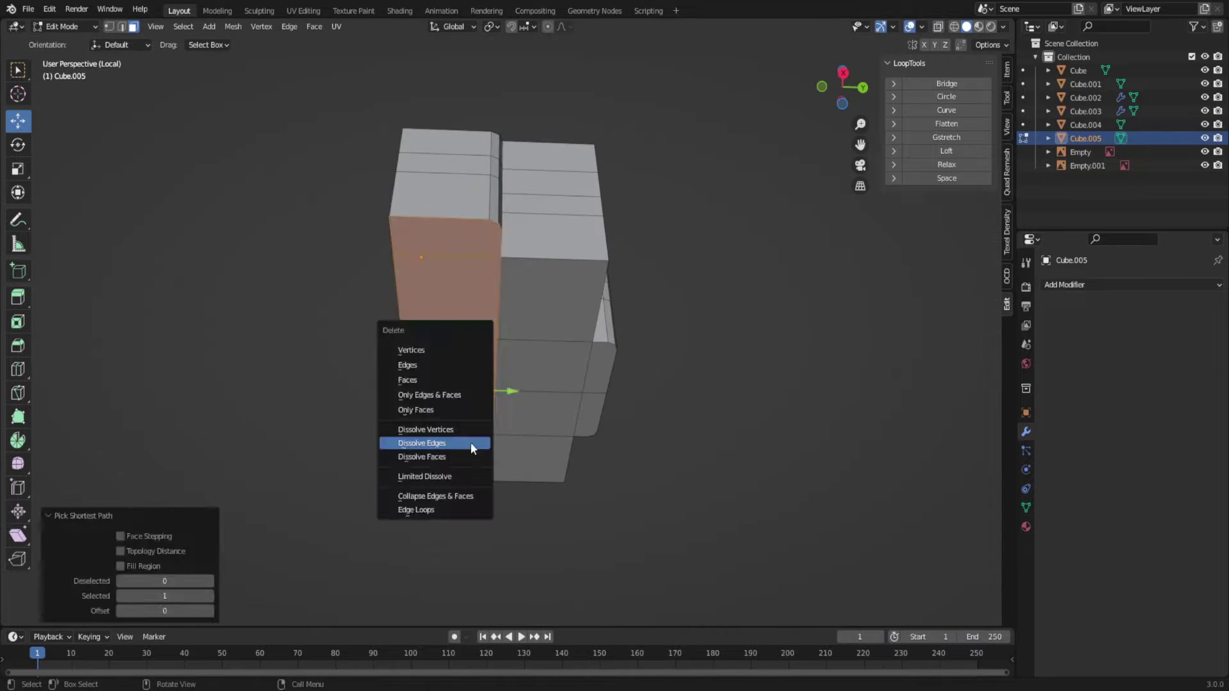
middle_drag(536, 473, 568, 439)
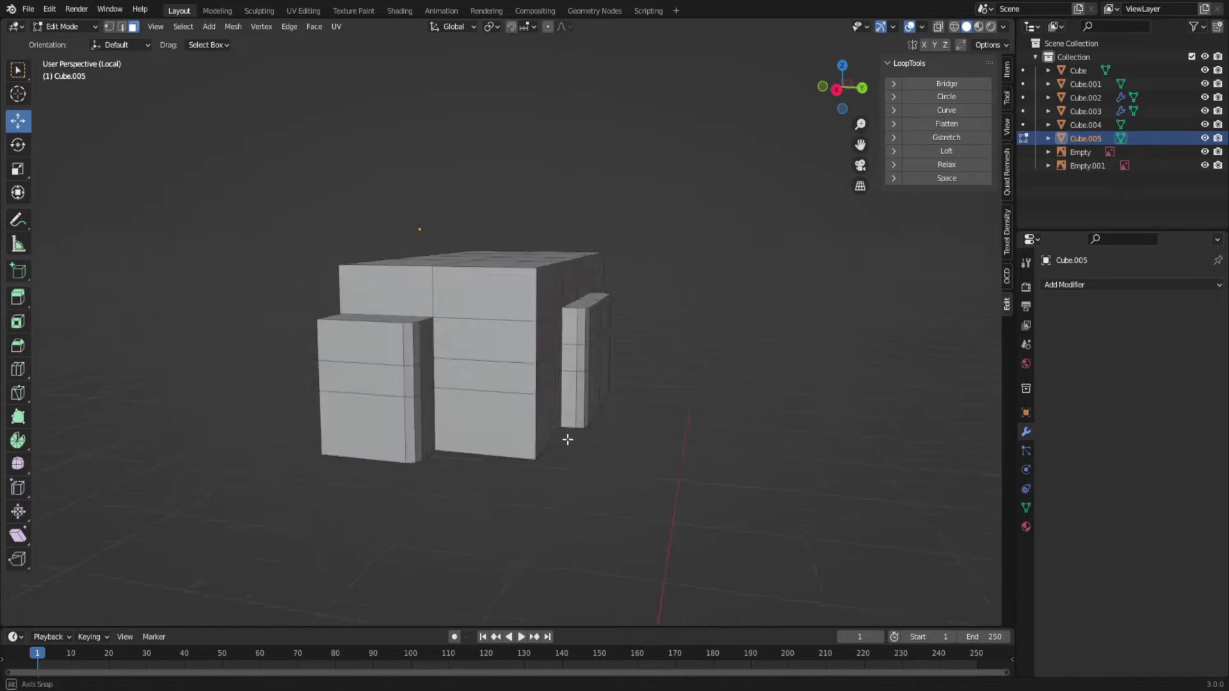
alt+click(374, 394)
- Check the block against the reference in X-ray and thicken its bottom faces
key(KP_Divide)
key(alt+z)
mouse_move(512, 371)
middle_down()
mouse_move(630, 342)
mouse_move(708, 422)
middle_up()
key(alt+z)
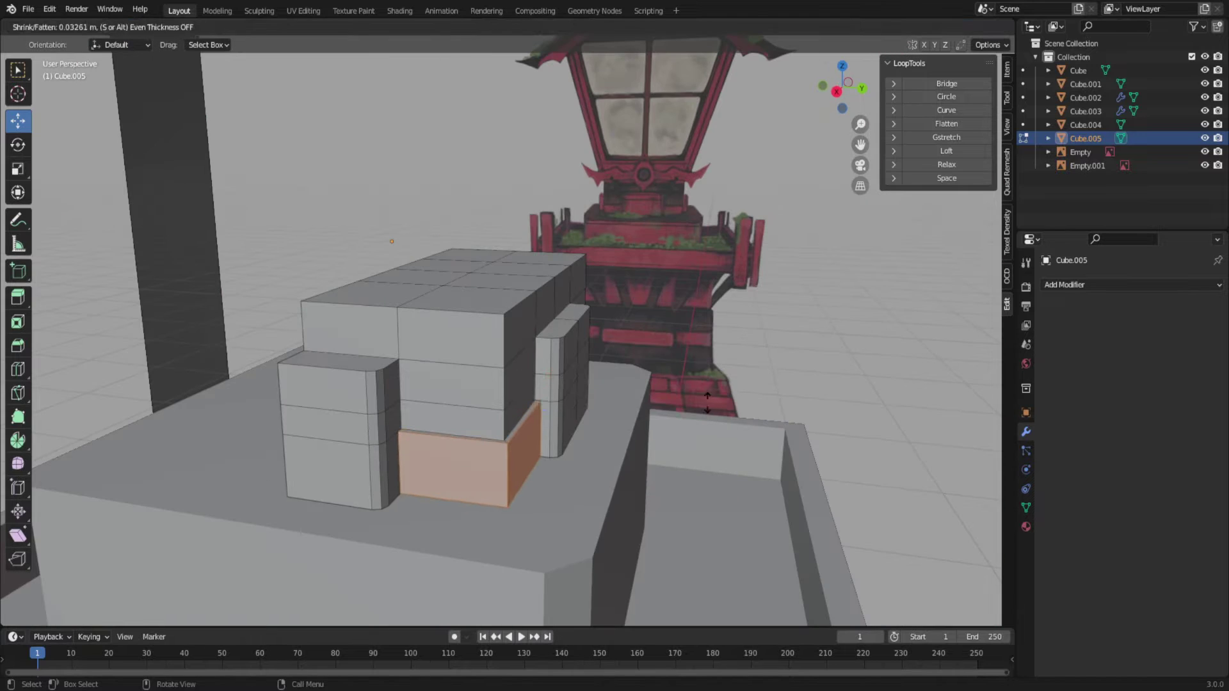
click(707, 402)
key(KP_3)
key(g)
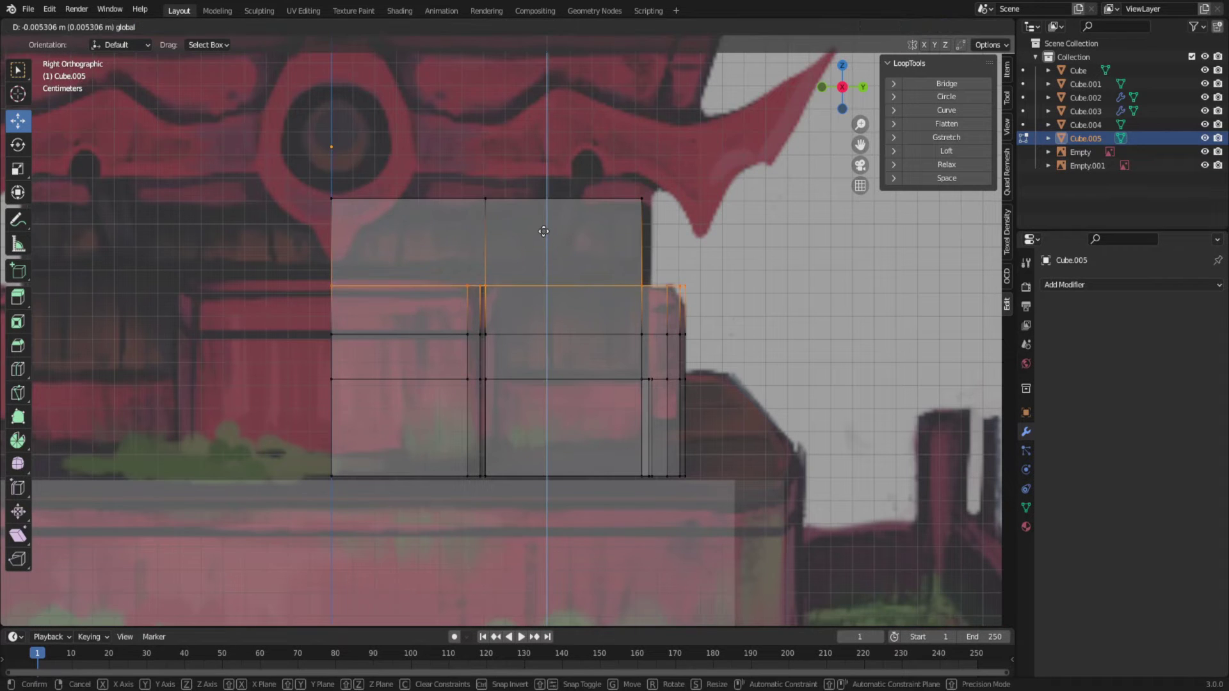
- Adjust the block's face strips and return to Object Mode to view the mirrored block
click(937, 27)
ctrl+click(344, 351)
mouse_move(640, 256)
middle_down()
mouse_move(343, 351)
mouse_move(343, 329)
mouse_move(431, 321)
mouse_move(563, 356)
mouse_move(719, 345)
mouse_move(576, 256)
middle_up()
key(ctrl+z)
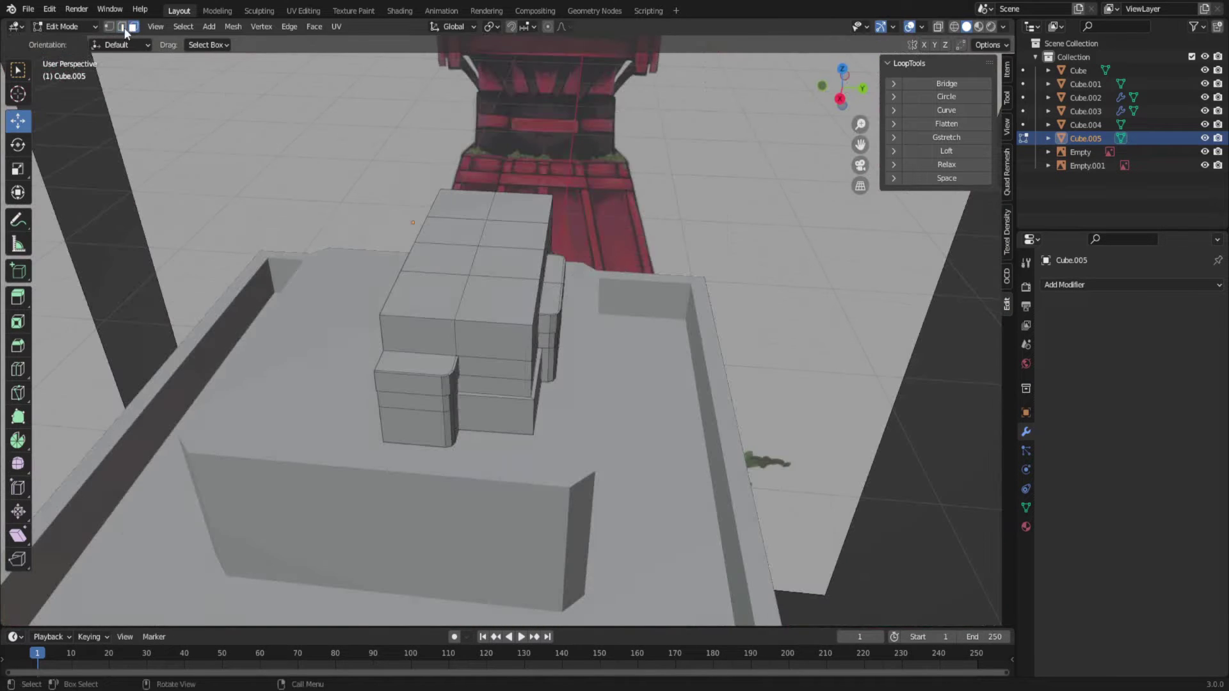
middle_drag(678, 297, 487, 333)
key(Tab)
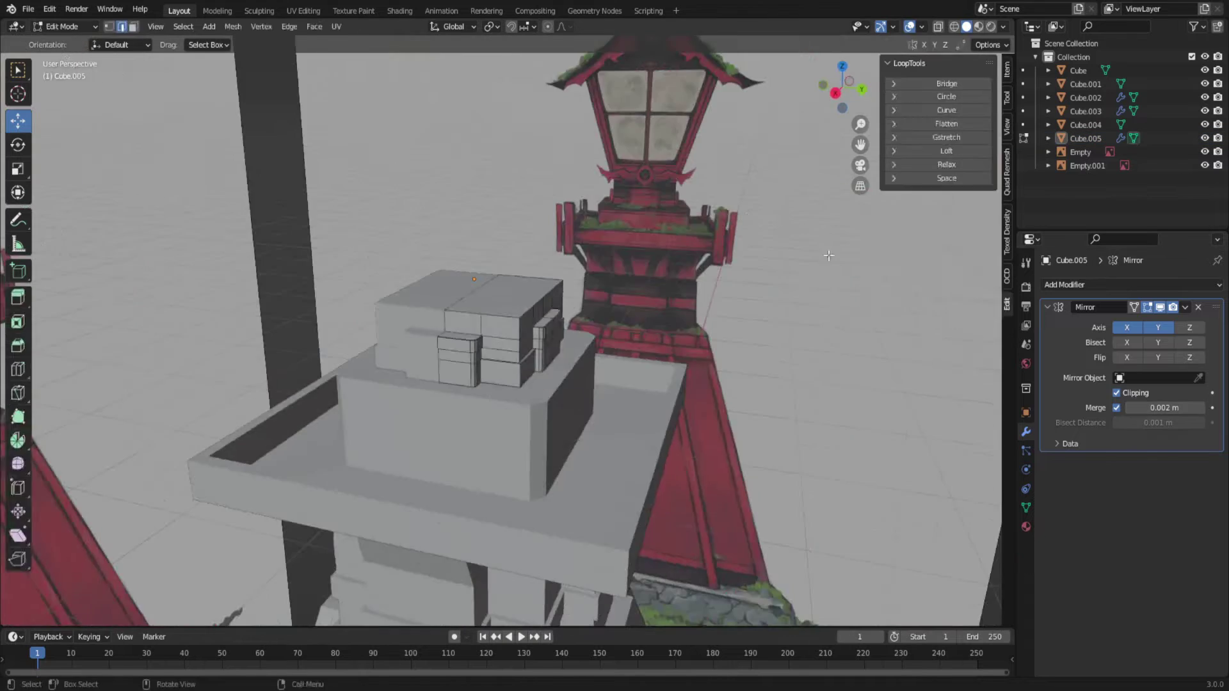
key(KP_3)
- Add a new cube, raise it to the window level, and scale it
key(shift+a)
click(665, 419)
key(g)
key(s)
click(746, 256)
scroll(746, 256, up, 3)
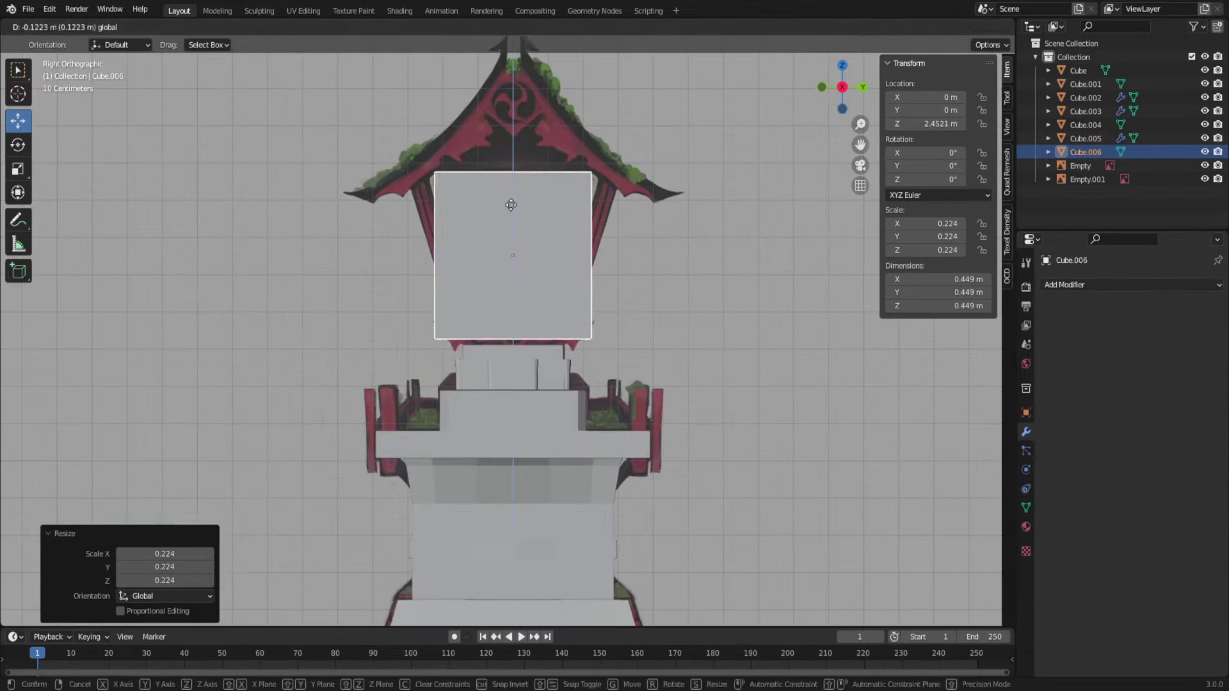
key(Tab)
- Taper the cube by narrowing its bottom edge and rescaling its top edge
key(ctrl+z)
key(ctrl+z)
click(938, 27)
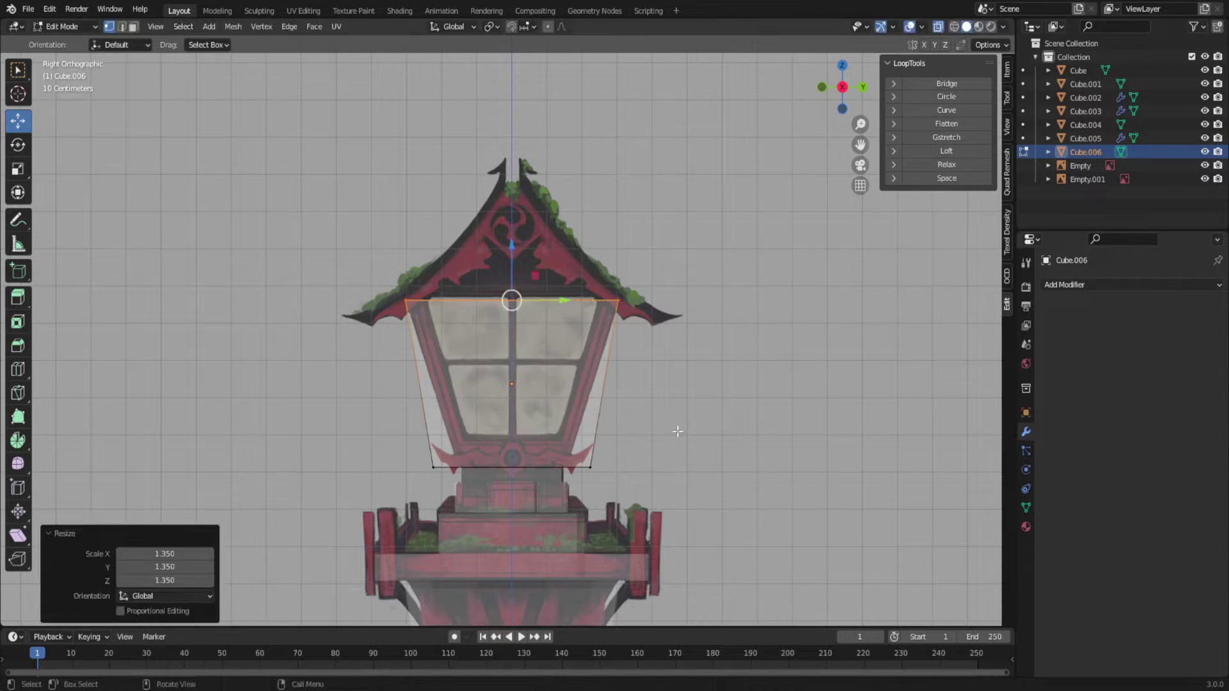
click(512, 468)
key(s)
click(704, 448)
scroll(704, 448, up, 5)
key(s)
click(519, 455)
shift+middle_drag(520, 455, 519, 608)
click(512, 247)
key(s)
click(508, 302)
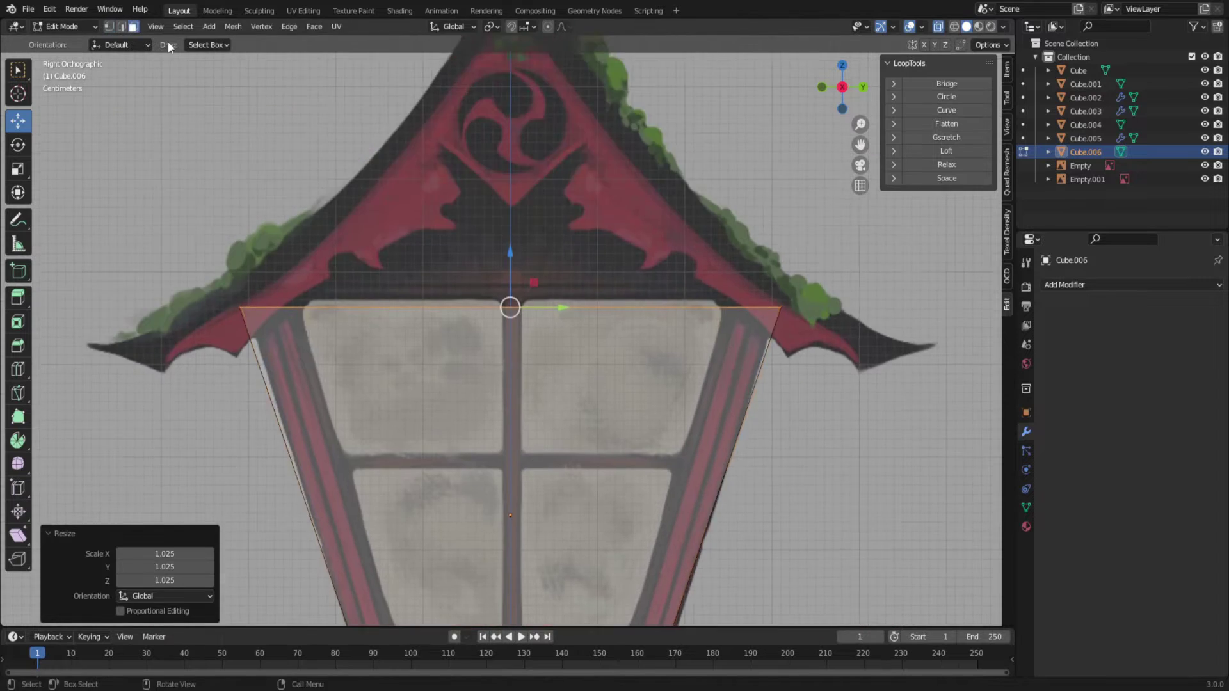
scroll(588, 236, down, 2)
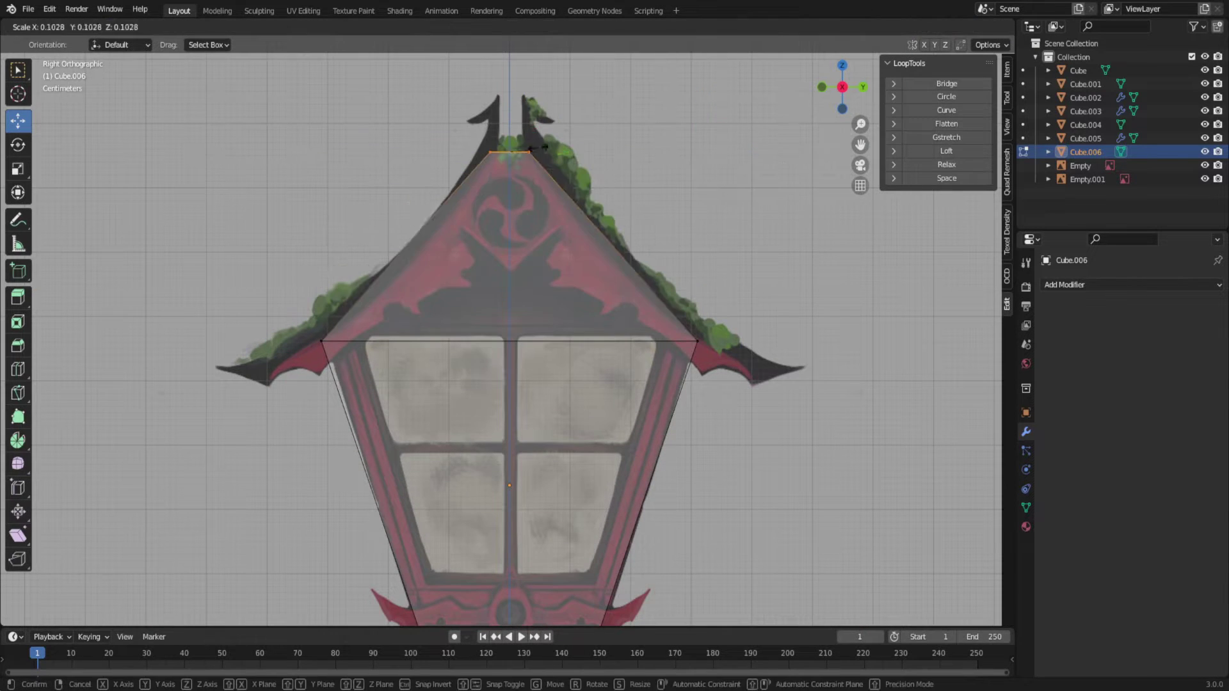
click(786, 334)
- Dissolve the extra vertices on the tapered housing outline
key(x)
middle_drag(480, 471, 713, 458)
key(x)
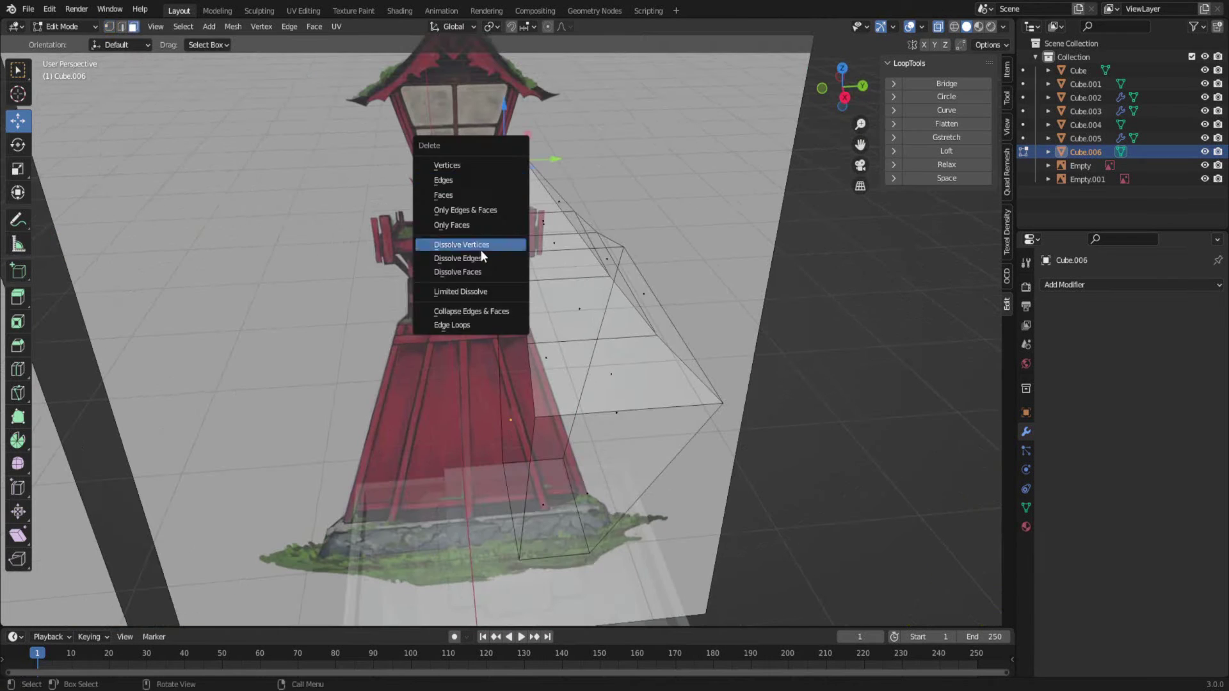
key(Escape)
alt+middle_drag(508, 194, 544, 236)
scroll(544, 236, up, 3)
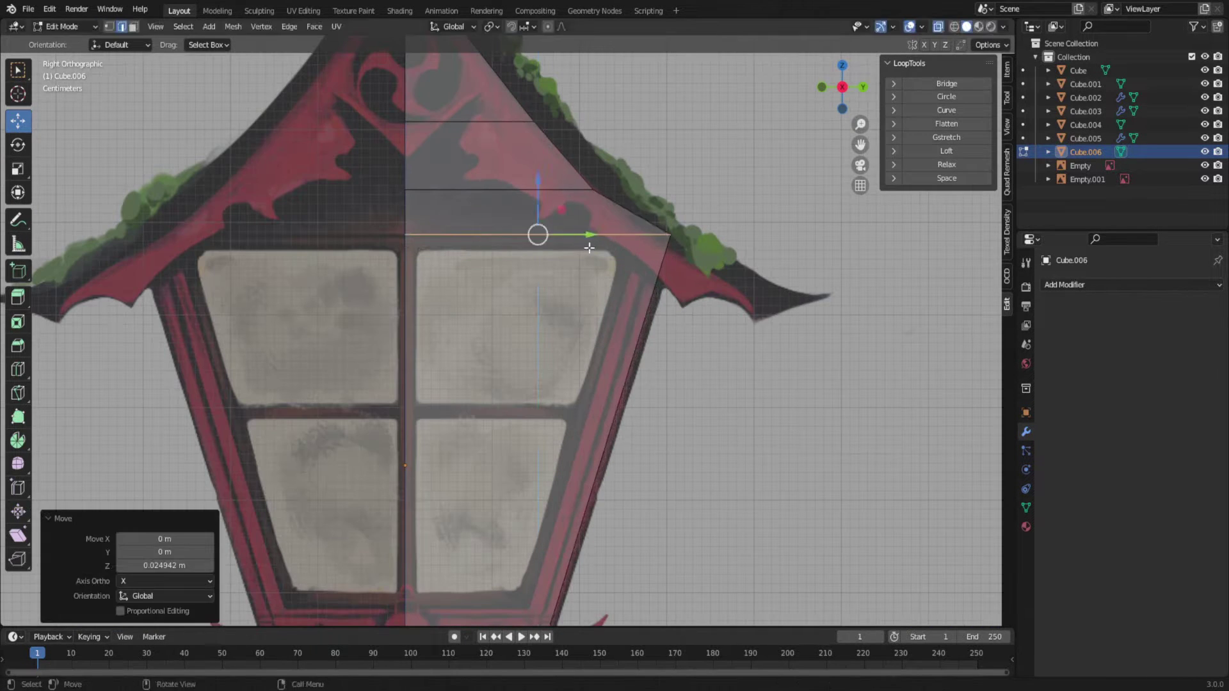
scroll(703, 267, down, 4)
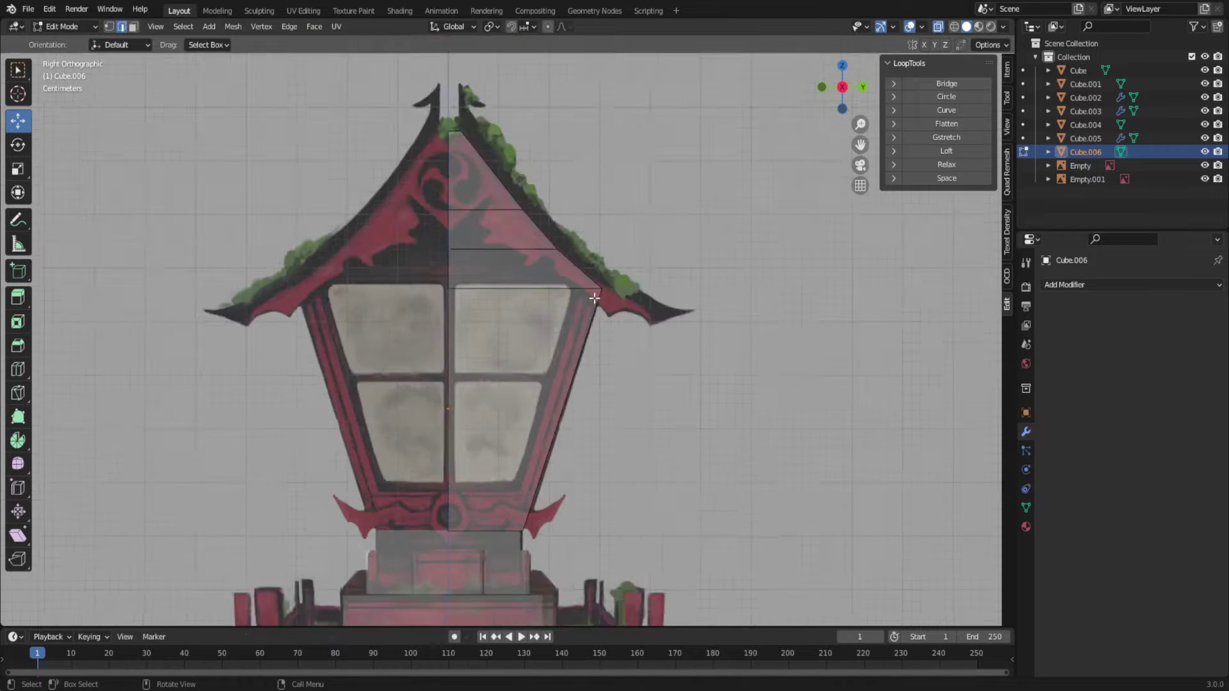
scroll(544, 417, up, 2)
- Add two loop cuts to the housing and select all its faces
key(ctrl+r)
click(535, 528)
alt+middle_drag(535, 528, 670, 231)
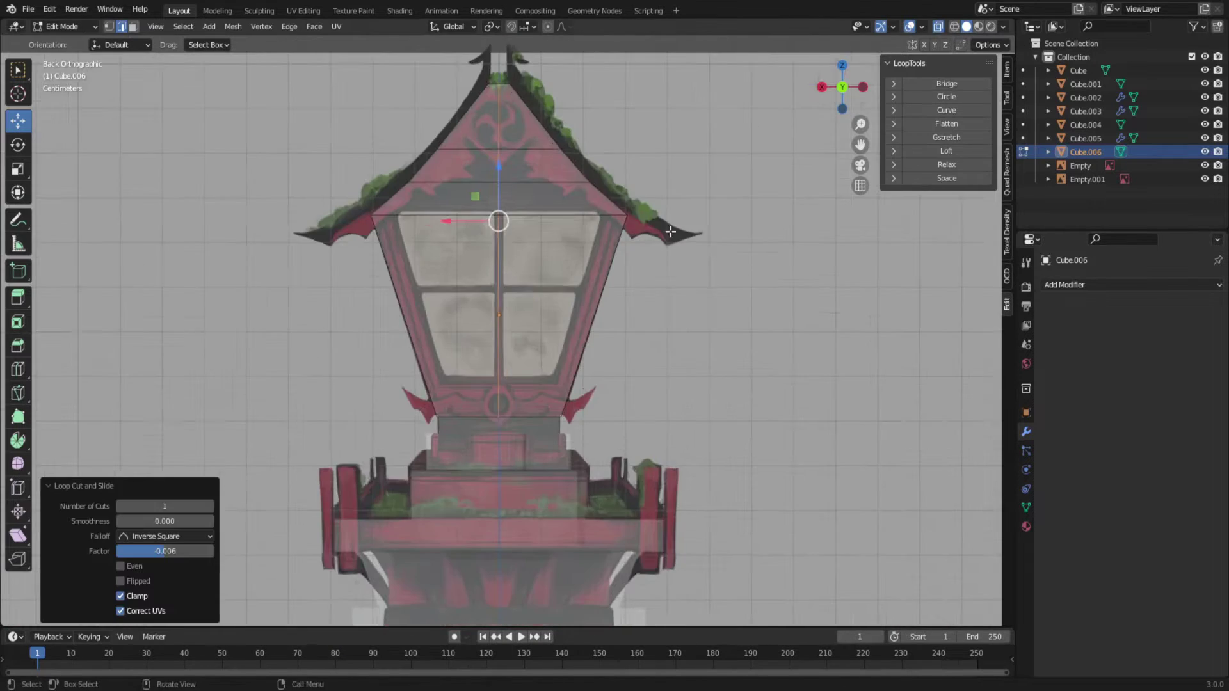
alt+middle_drag(507, 499, 507, 474)
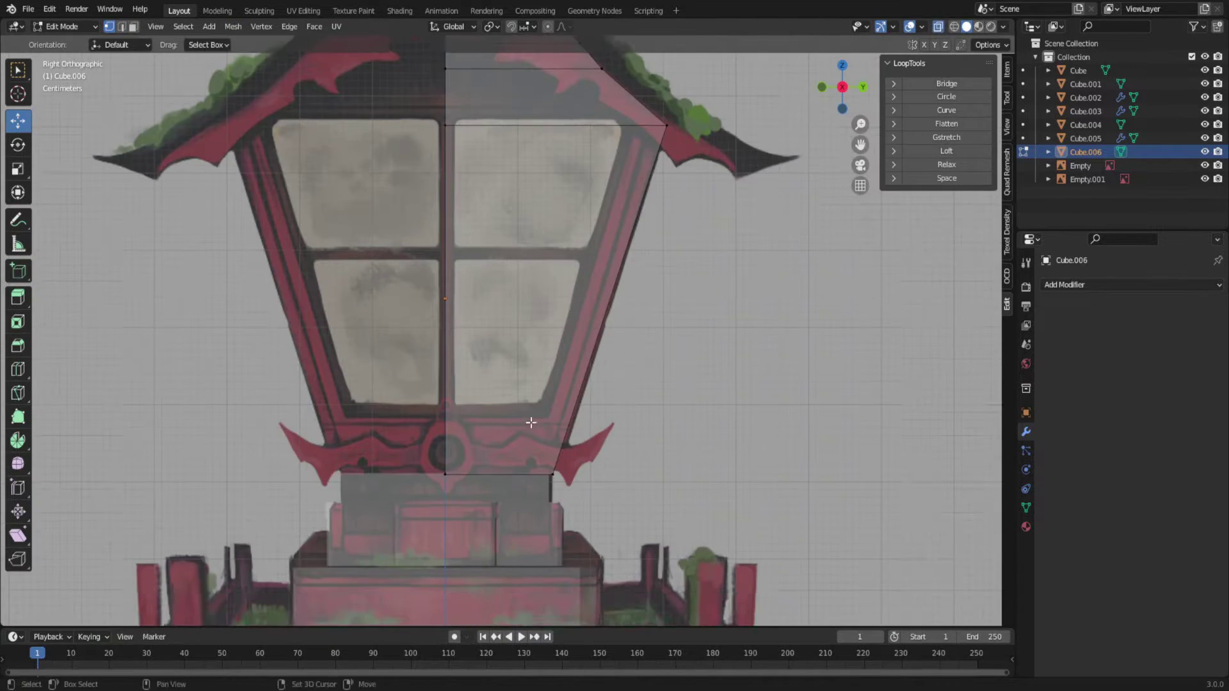
scroll(508, 475, up, 3)
key(ctrl+r)
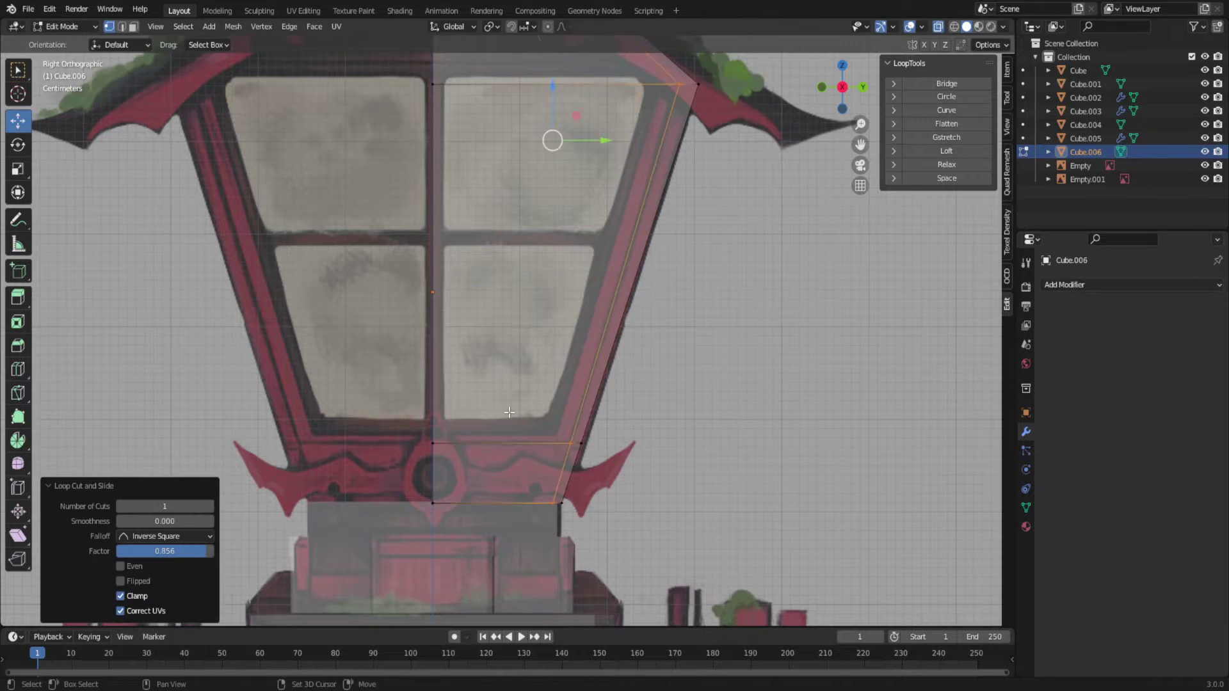
mouse_move(509, 412)
shift+middle_down()
mouse_move(461, 384)
mouse_move(800, 267)
mouse_move(836, 96)
mouse_move(939, 35)
shift+middle_up()
scroll(799, 266, down, 3)
scroll(800, 266, up, 2)
key(3)
key(a)
click(839, 94)
- Finish the housing's 0.0342 m thickening and slide a loop cut toward its edge
click(962, 285)
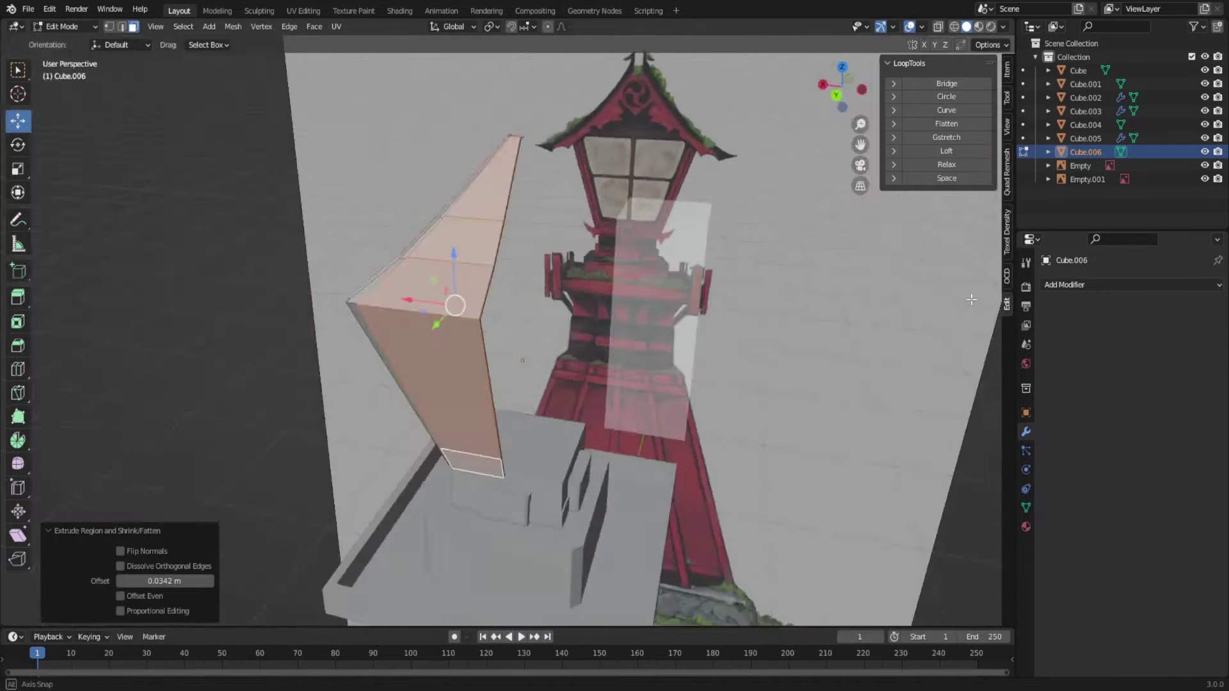
key(KP_3)
key(ctrl+r)
click(424, 384)
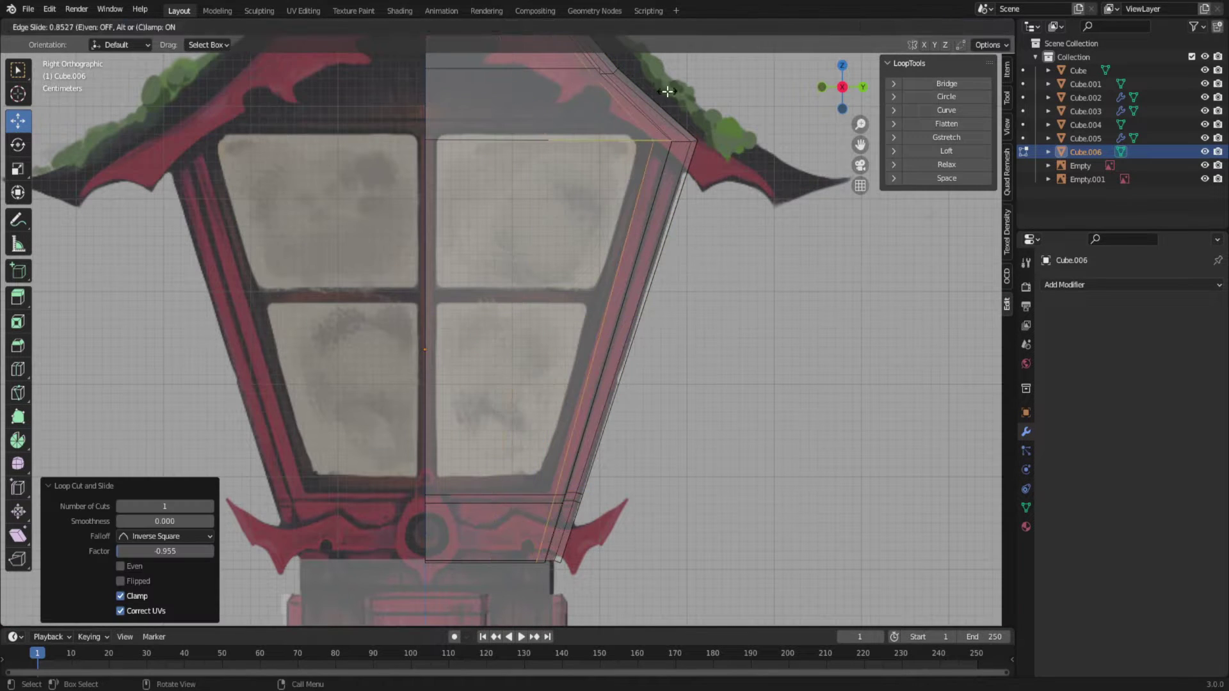
click(668, 91)
click(862, 87)
- Add another loop cut and extrude the housing faces inward
key(ctrl+r)
middle_drag(471, 518, 524, 269)
key(ctrl+KP_1)
scroll(480, 435, down, 2)
key(KP_3)
scroll(480, 435, up, 4)
scroll(480, 436, down, 3)
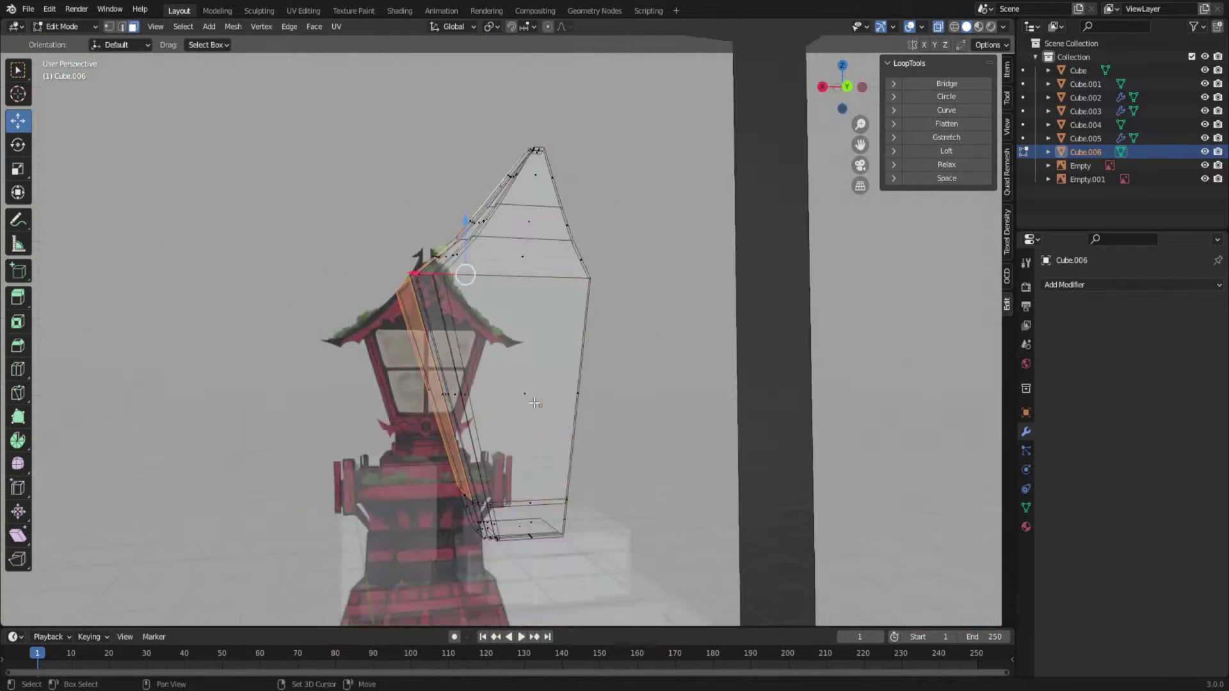
key(a)
click(938, 26)
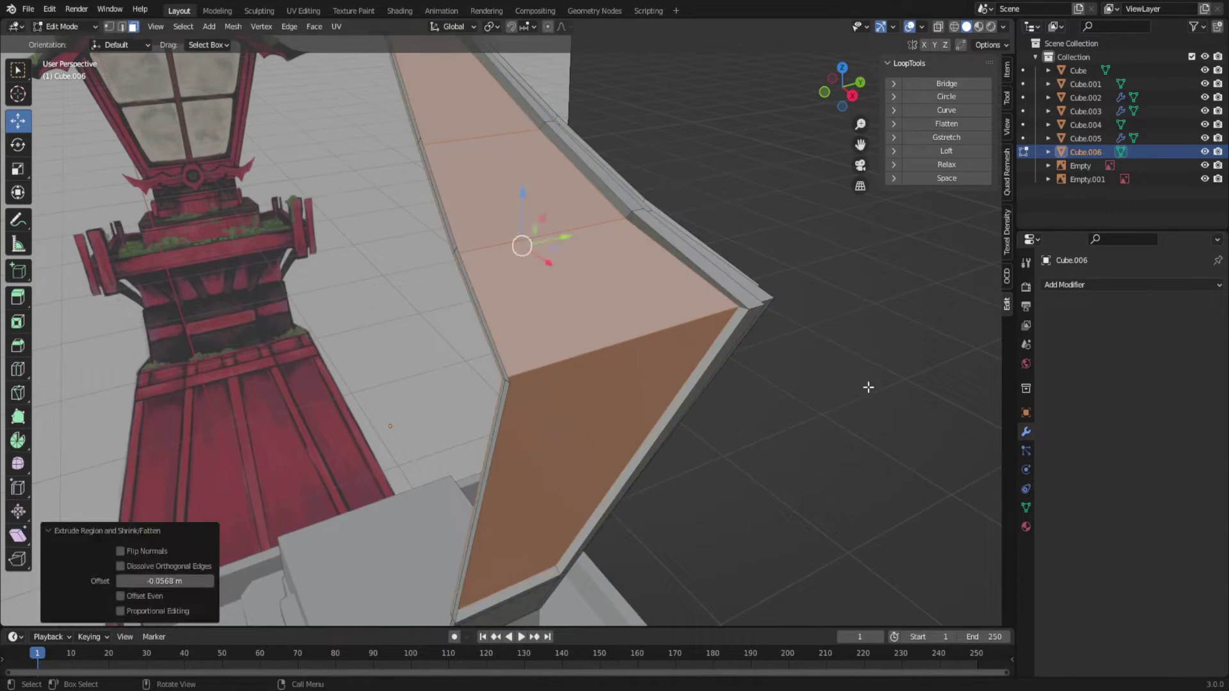
- In X-ray side view, slide new edge loops close to the roof edge
key(alt+a)
mouse_move(867, 387)
middle_down()
mouse_move(704, 320)
mouse_move(590, 403)
mouse_move(626, 260)
middle_up()
key(KP_3)
key(alt+z)
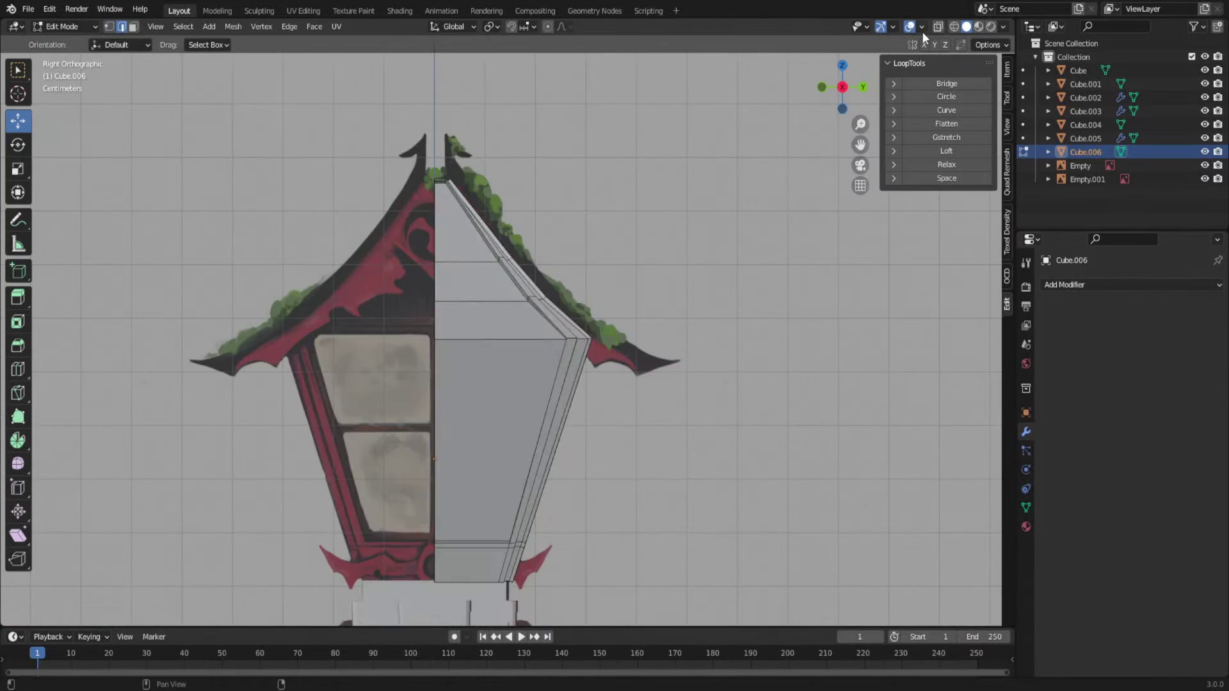
scroll(441, 400, up, 4)
key(ctrl+r)
scroll(530, 438, down, 1)
key(ctrl+r)
drag(529, 439, 483, 239)
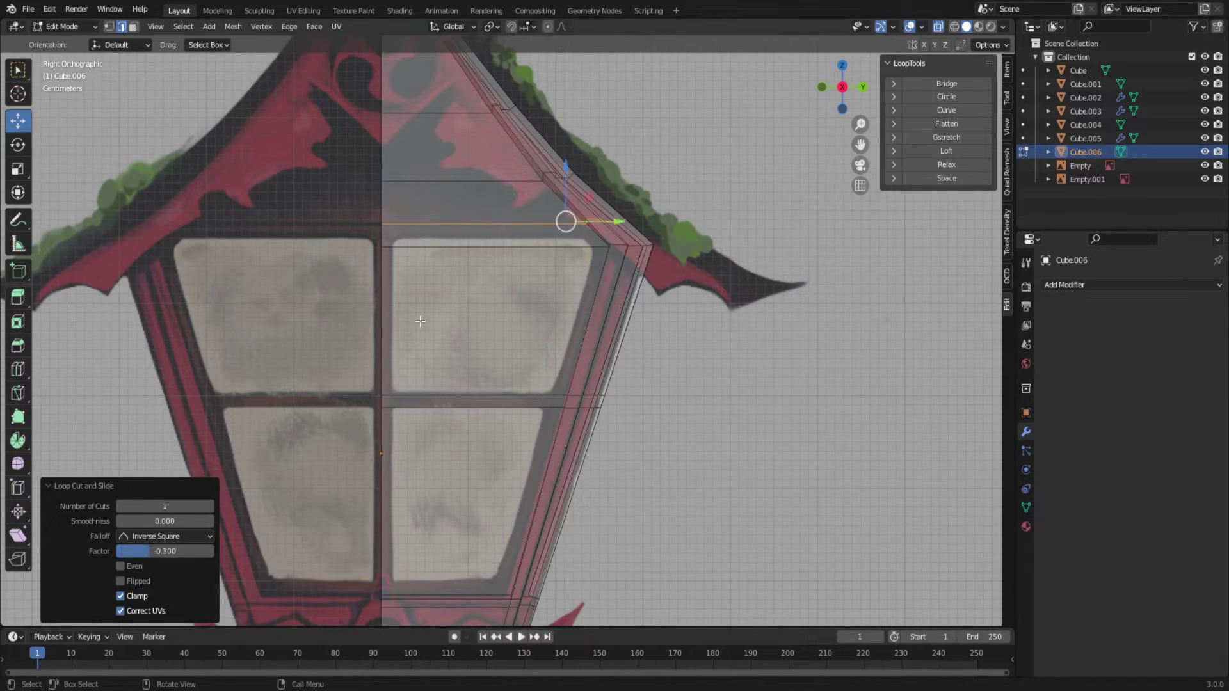
key(ctrl+r)
drag(397, 269, 448, 288)
- Select an edge on the housing top and switch to face selection
key(ctrl+KP_1)
scroll(487, 326, up, 3)
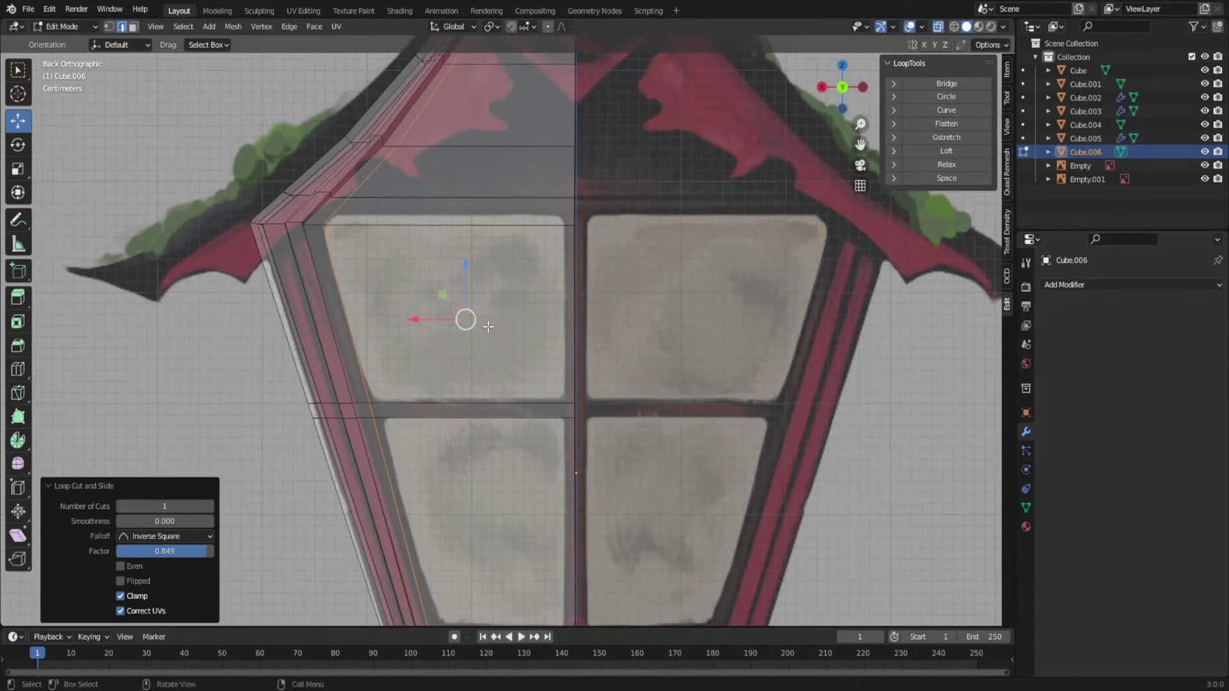
scroll(537, 287, down, 5)
mouse_move(537, 287)
middle_down()
mouse_move(512, 256)
mouse_move(525, 192)
middle_up()
scroll(524, 192, up, 5)
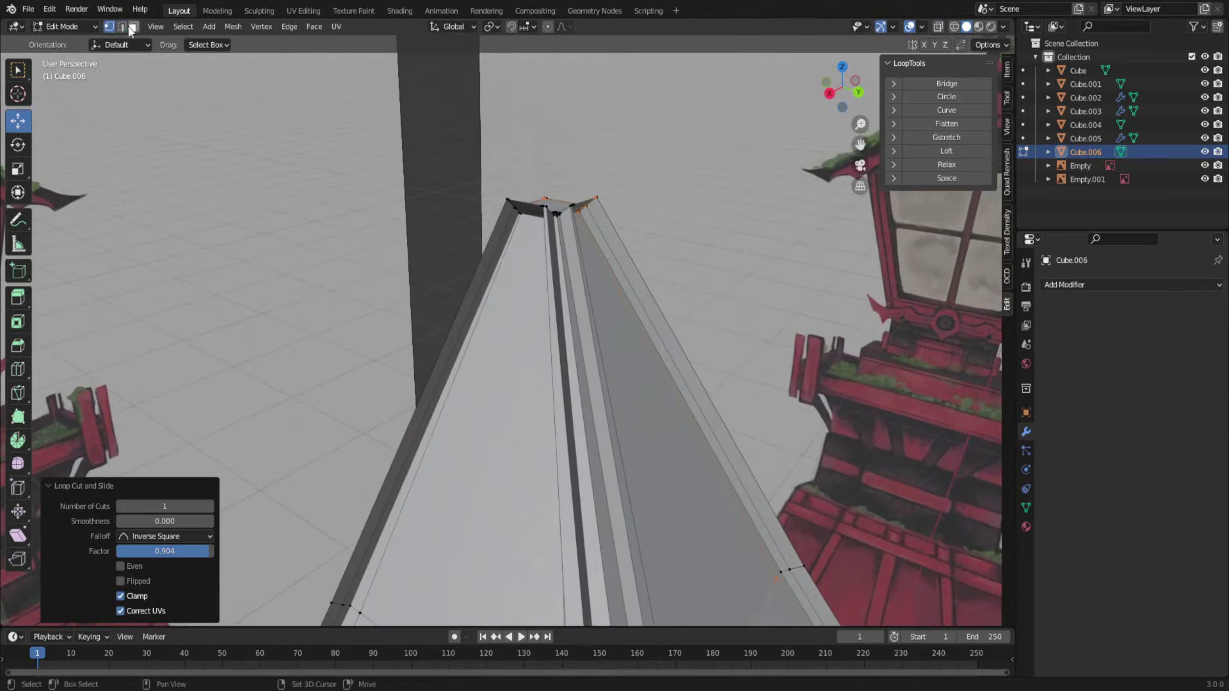
ctrl+click(528, 113)
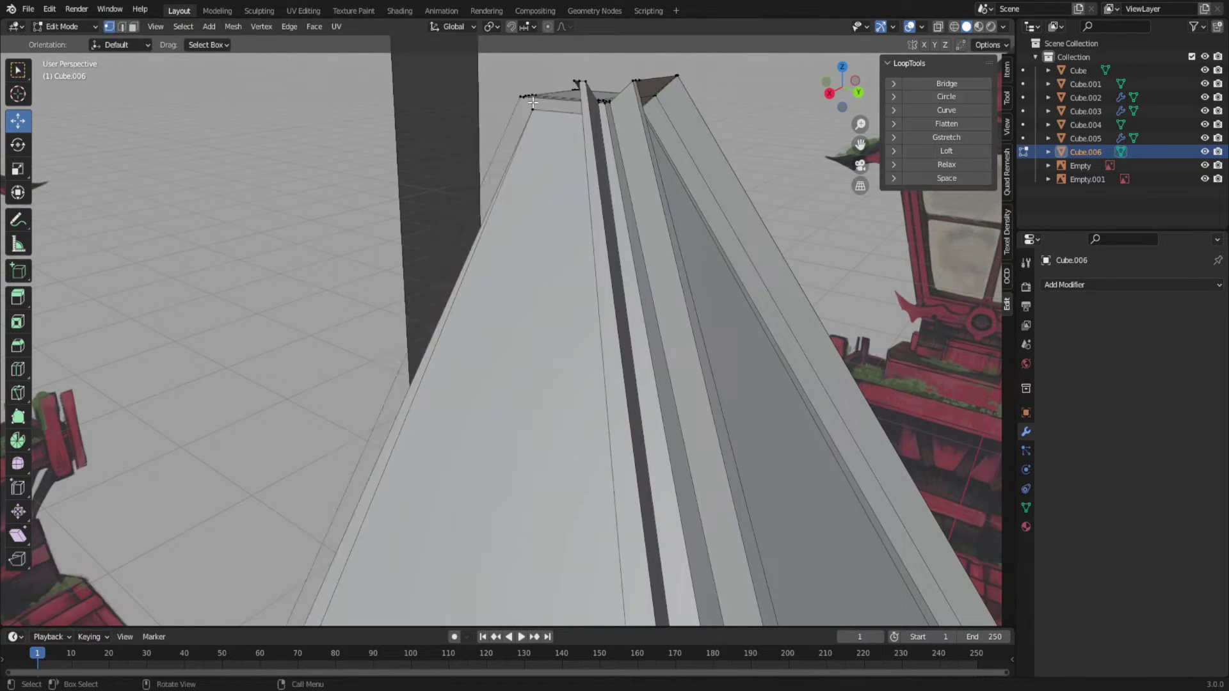
mouse_move(533, 102)
middle_down()
mouse_move(463, 297)
mouse_move(695, 395)
mouse_move(518, 403)
mouse_move(612, 377)
middle_up()
key(3)
scroll(696, 395, down, 2)
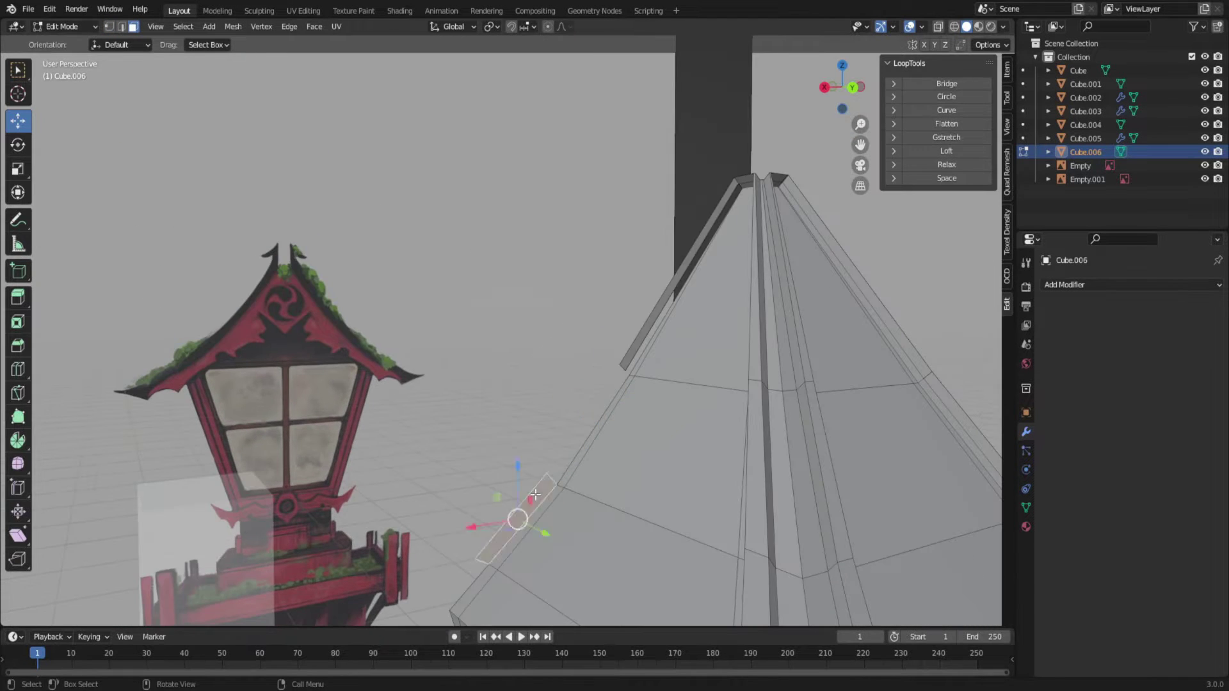
middle_drag(535, 495, 591, 301)
- Orbit to the housing's other side and enable X-ray at the strip junction
mouse_move(673, 343)
middle_down()
mouse_move(294, 425)
mouse_move(627, 431)
mouse_move(506, 392)
middle_up()
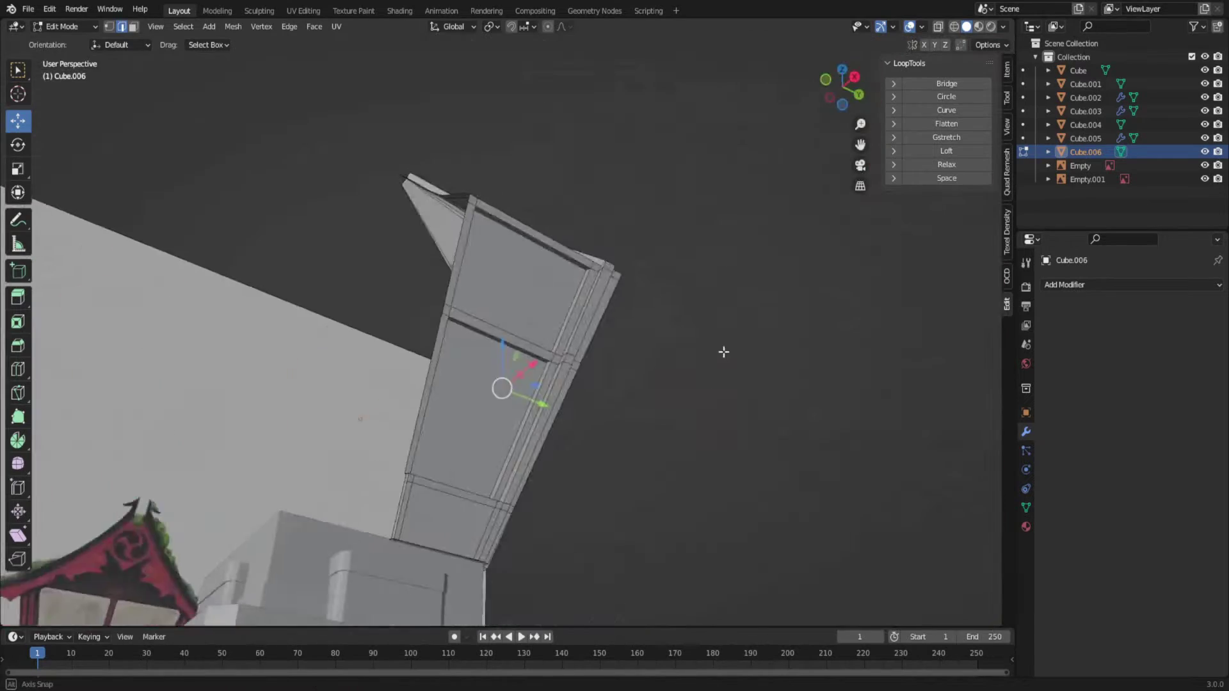
click(940, 27)
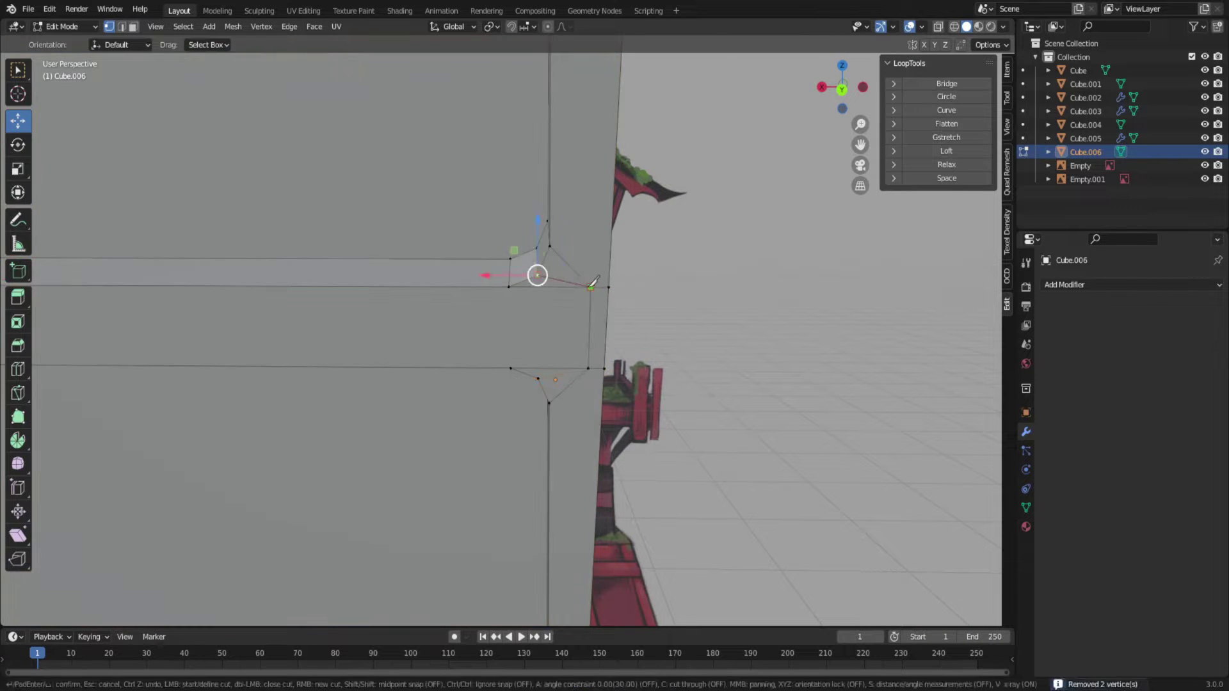
- Confirm the knife cuts at the housing corner, then slide and dissolve the stray edges
key(Return)
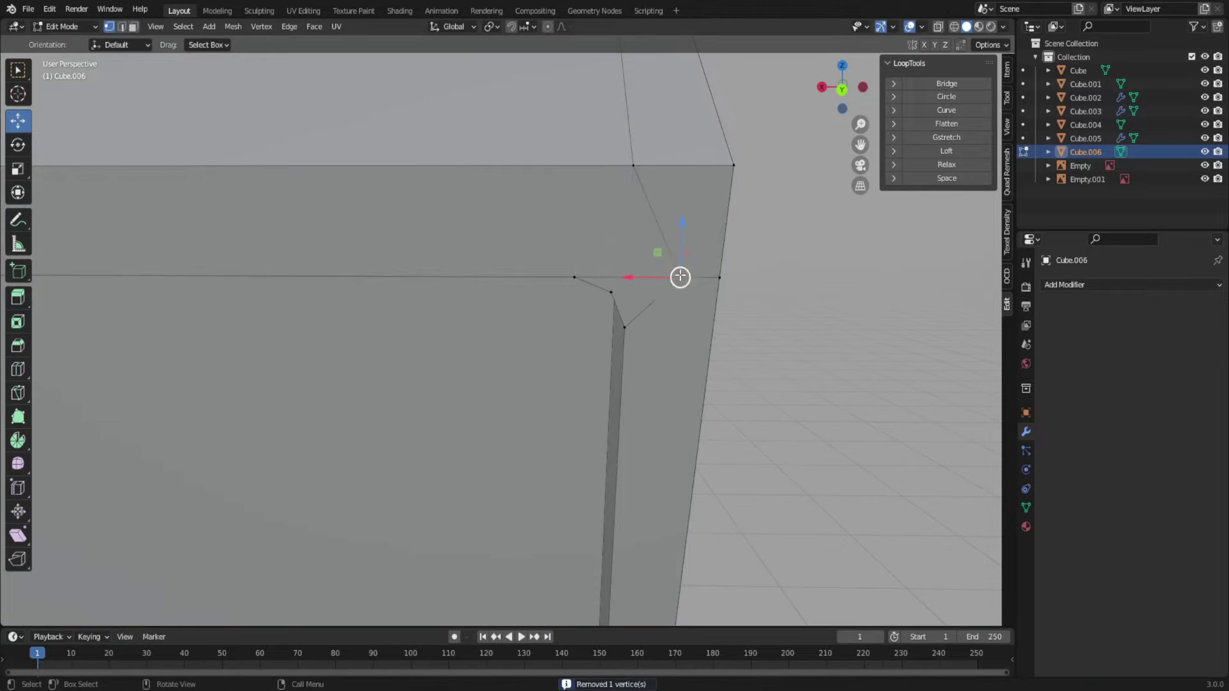
ctrl+middle_drag(707, 249, 557, 289)
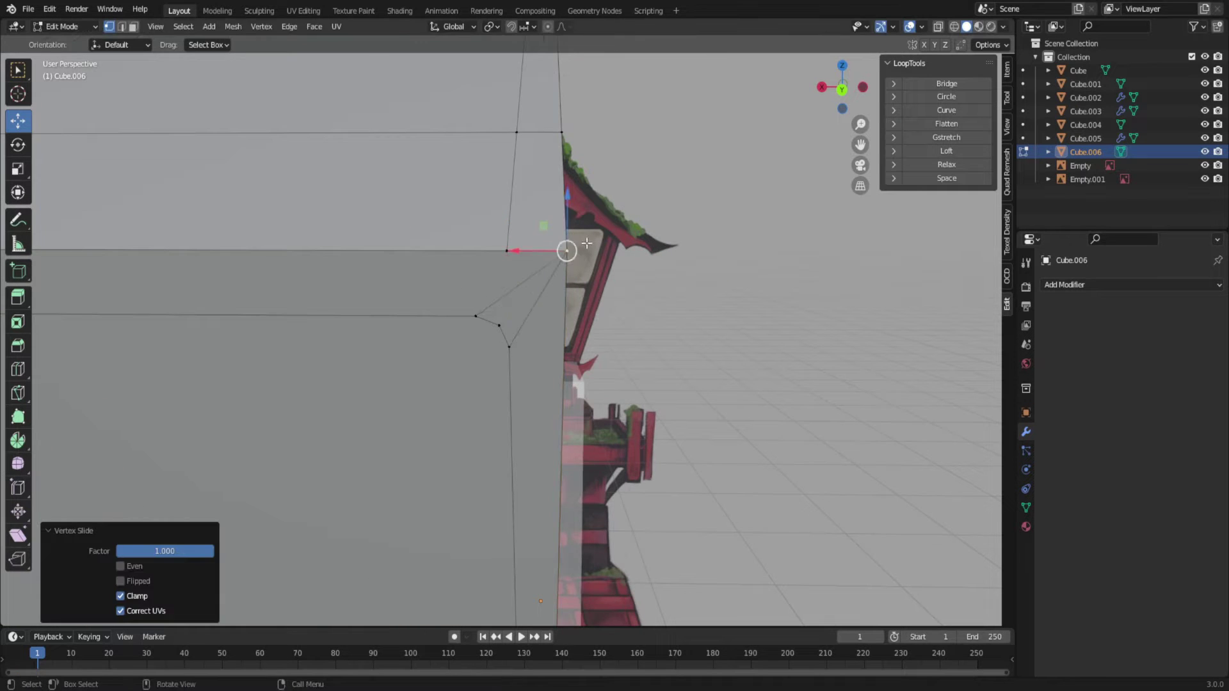
key(ctrl+z)
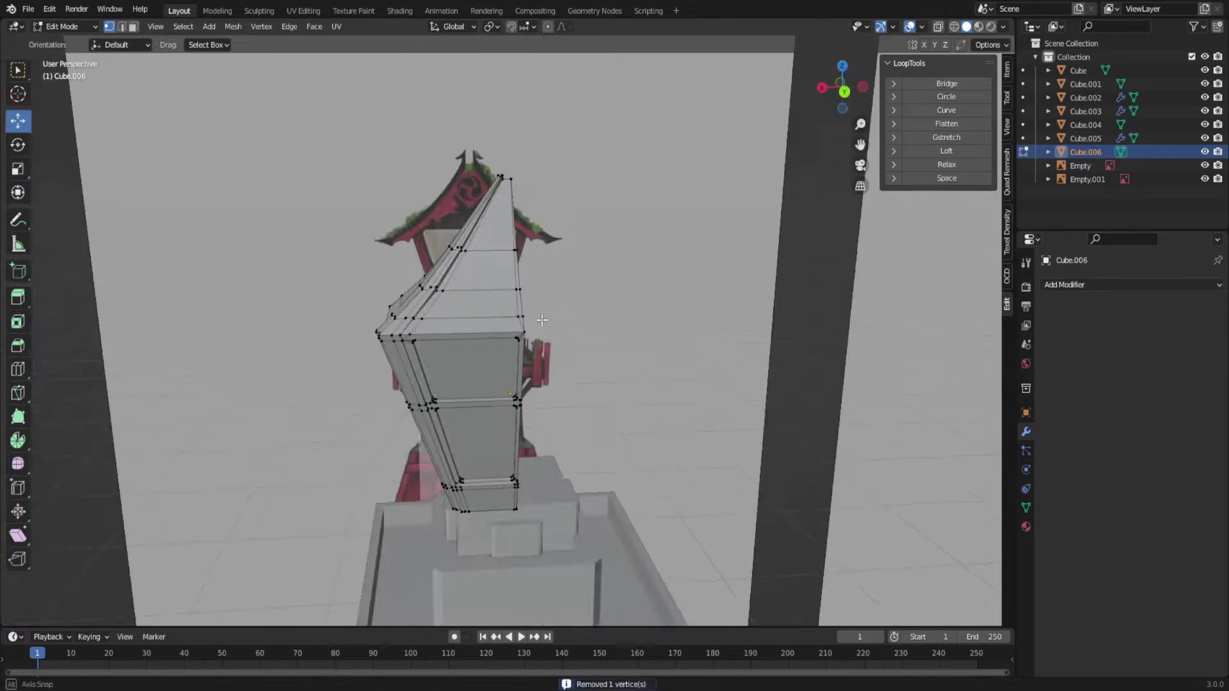
middle_drag(501, 318, 208, 63)
key(ctrl+x)
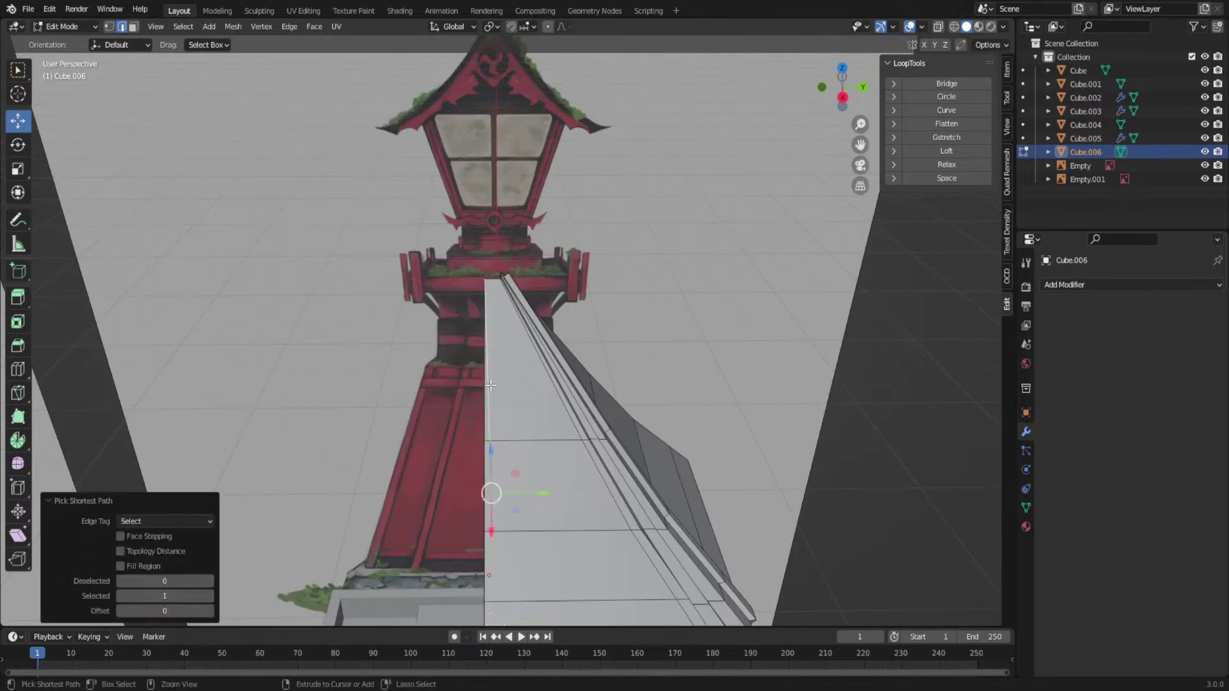
key(KP_3)
- Bevel the lower frame corner, then slide a vertex and dissolve the leftover edges
middle_drag(852, 127, 516, 340)
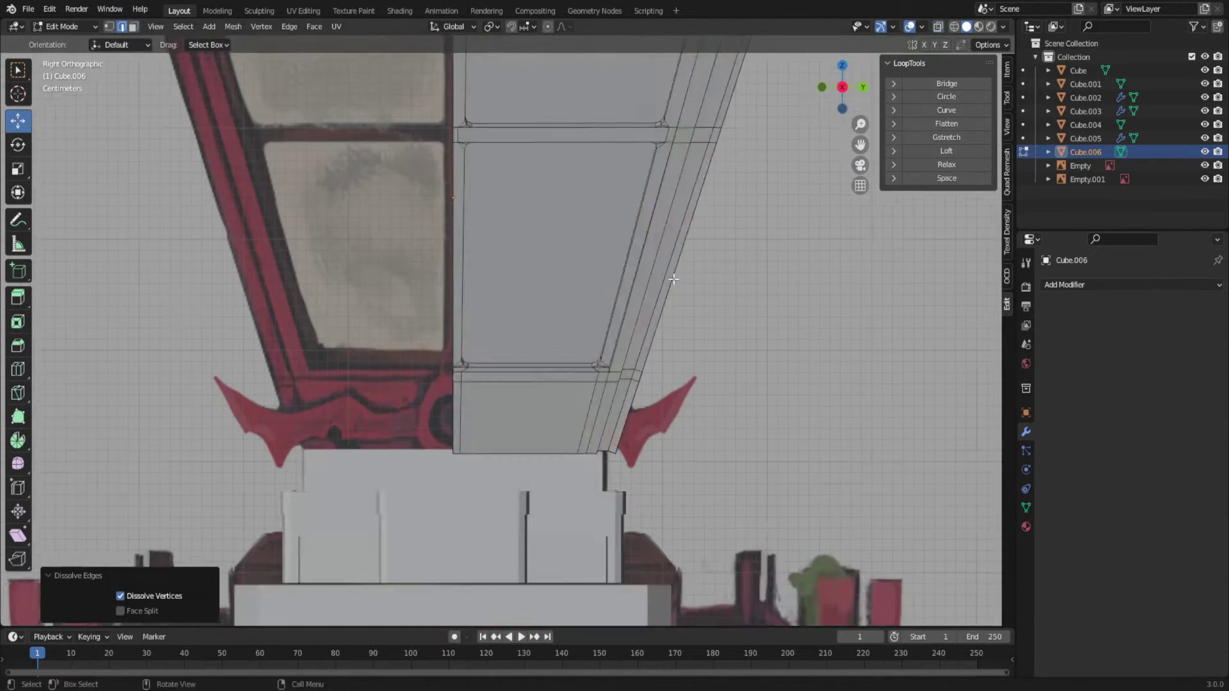
scroll(517, 283, up, 5)
mouse_move(517, 283)
middle_down()
mouse_move(603, 488)
mouse_move(658, 414)
middle_up()
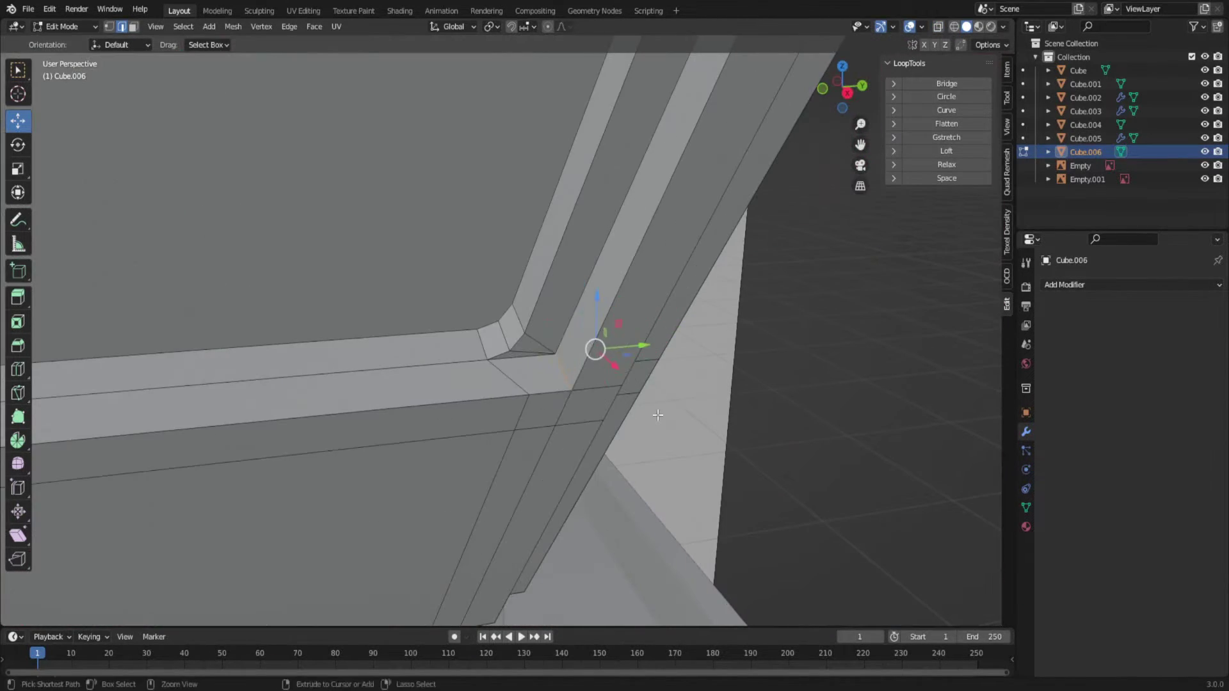
click(692, 407)
scroll(692, 406, up, 2)
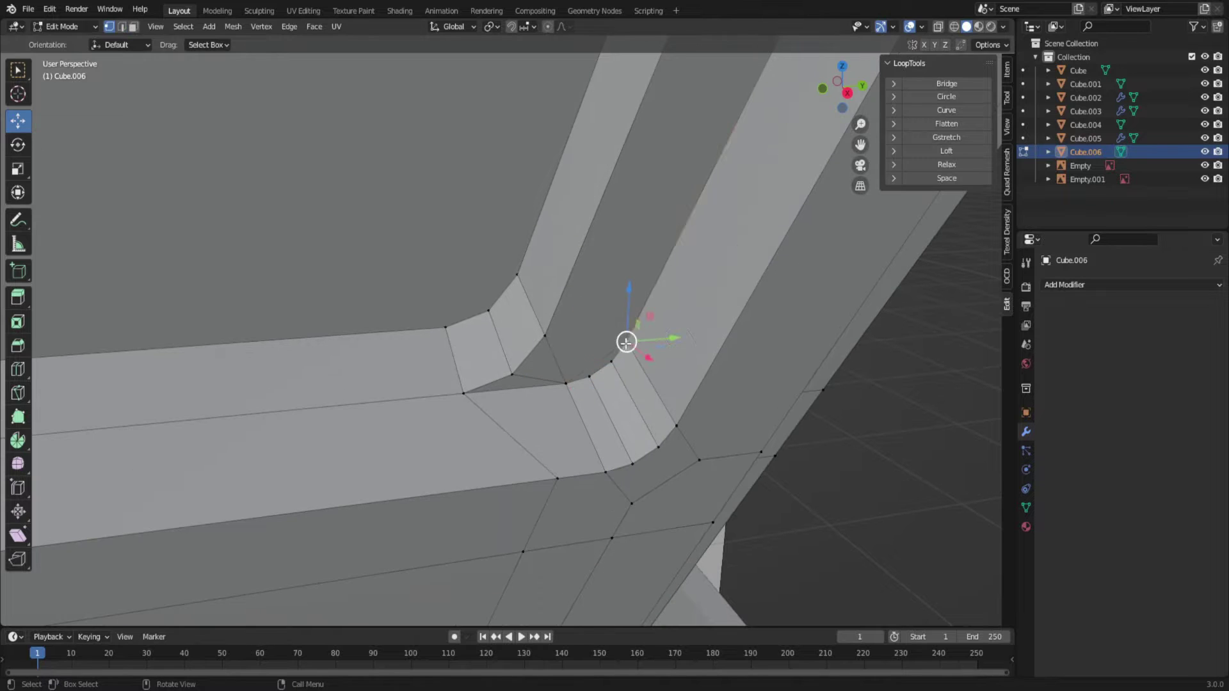
scroll(578, 419, up, 1)
key(shift+v)
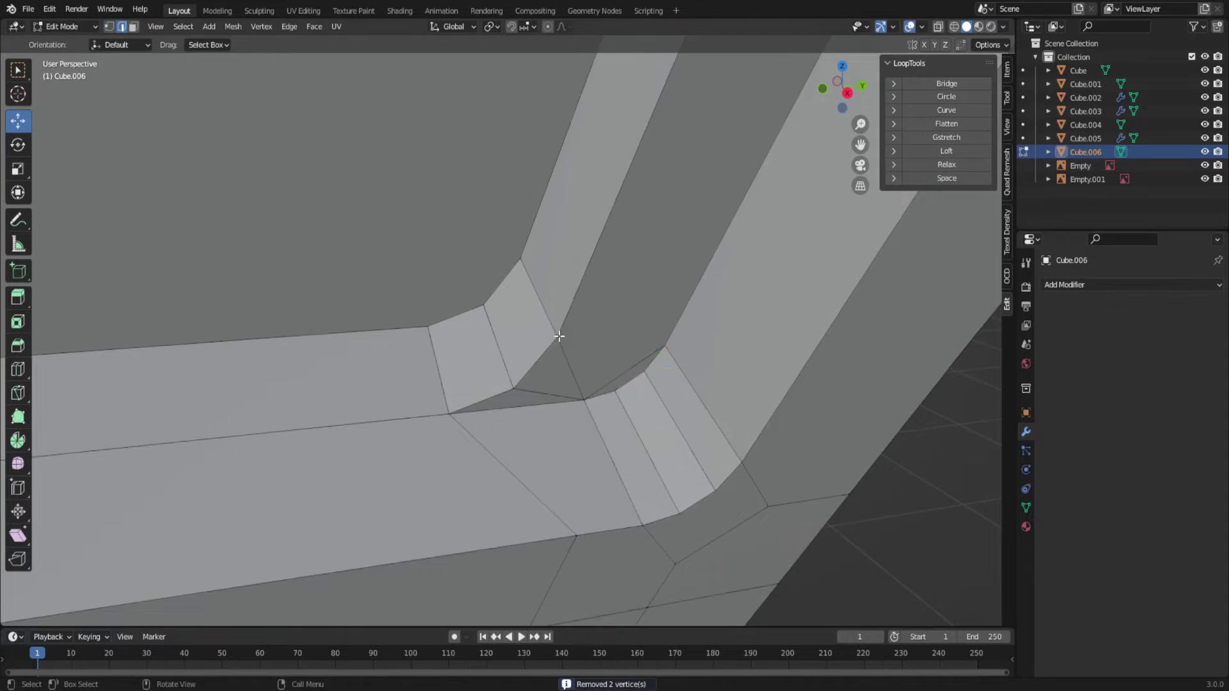
key(ctrl+x)
- Merge the overlapping vertices at the bevelled corner by distance
key(1)
middle_drag(558, 336, 611, 374)
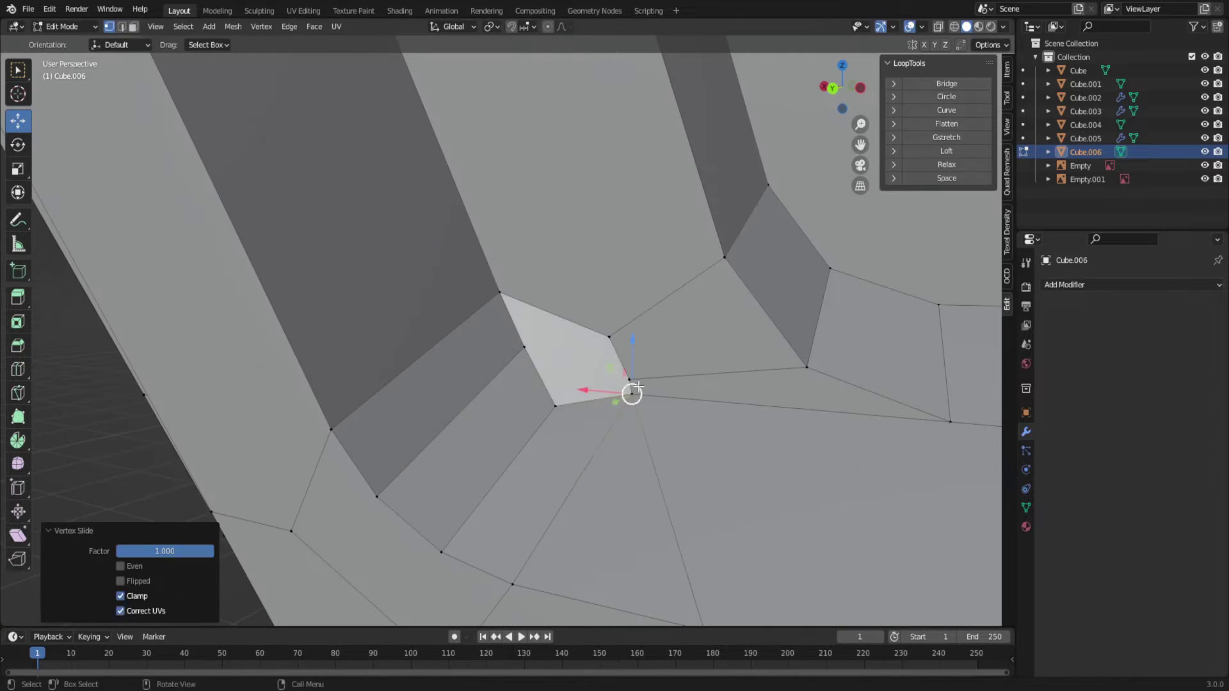
scroll(631, 394, down, 5)
middle_drag(548, 351, 670, 433)
key(m)
click(497, 456)
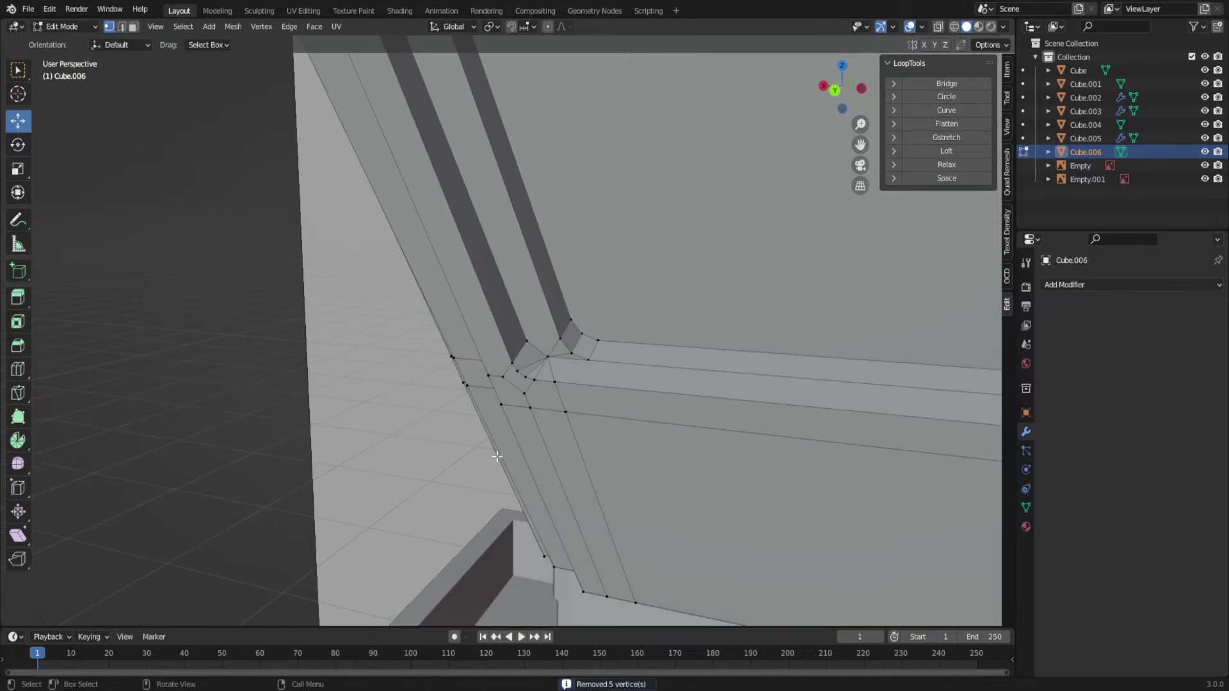
mouse_move(497, 456)
middle_down()
mouse_move(525, 358)
mouse_move(576, 307)
middle_up()
scroll(525, 359, down, 4)
scroll(576, 307, up, 1)
- Add a Mirror modifier to the housing with clipping and lower its merge distance to 0.029 m
click(1065, 284)
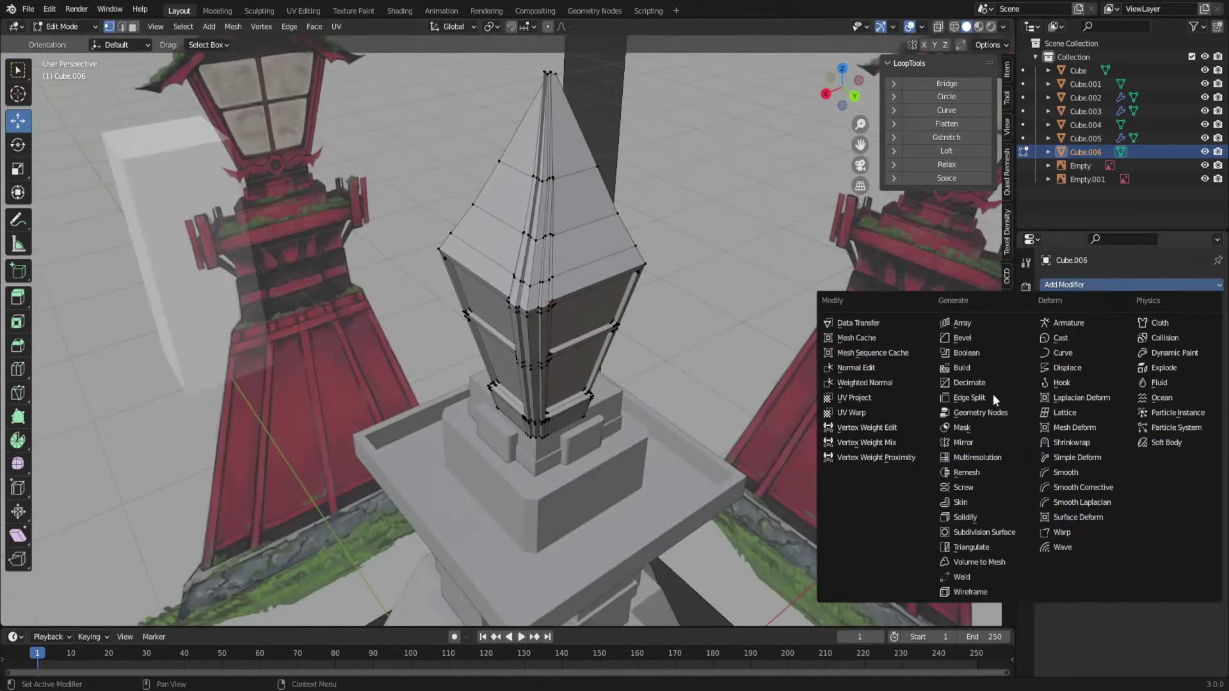
click(963, 442)
middle_drag(800, 397, 741, 357)
click(451, 318)
mouse_move(451, 318)
middle_down()
mouse_move(469, 329)
mouse_move(568, 274)
middle_up()
key(alt+z)
key(Tab)
key(alt+z)
middle_drag(846, 283, 768, 320)
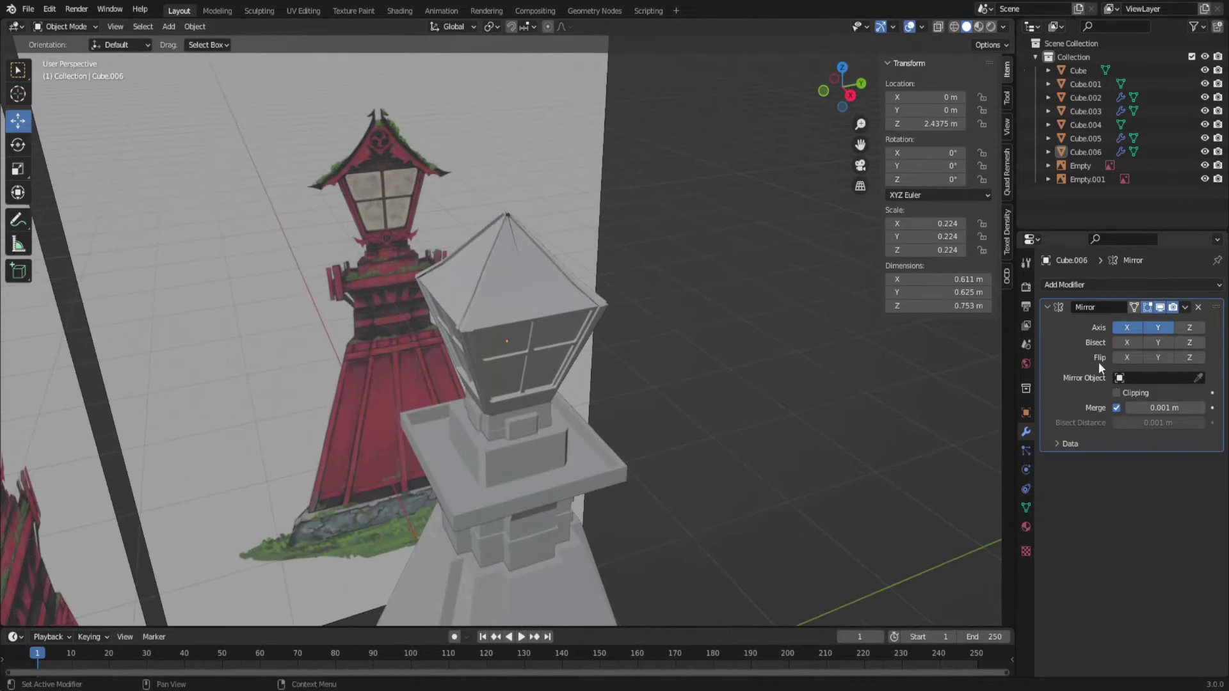
drag(1165, 408, 1146, 408)
middle_drag(678, 466, 729, 347)
- Select another lantern part from the object menu and inspect its mesh data
right_click(513, 275)
click(1026, 507)
click(505, 295)
mouse_move(506, 295)
middle_down()
mouse_move(521, 348)
mouse_move(870, 499)
middle_up()
middle_drag(512, 390, 678, 469)
- Select the lantern base and enter Edit Mode in Right Orthographic view
click(609, 533)
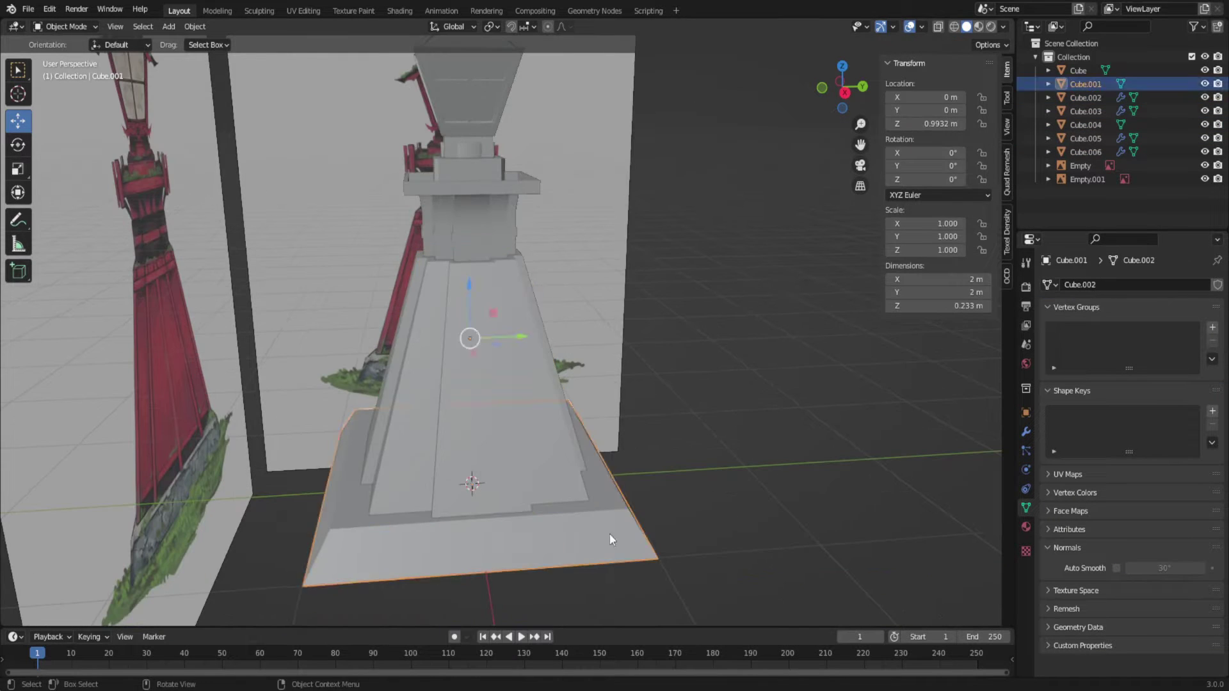
middle_drag(609, 534, 728, 528)
key(Tab)
key(KP_3)
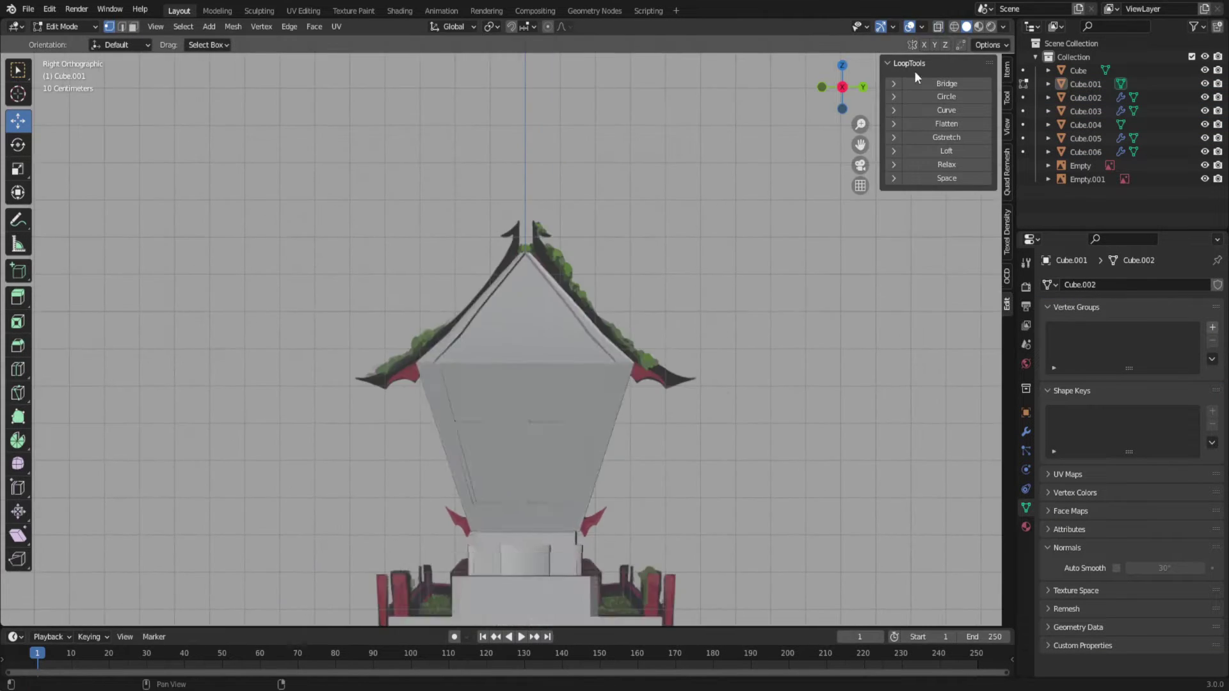
- Add a cube, scale it down to a small block and move it to the roof tip
key(shift+a)
click(600, 357)
key(s)
scroll(640, 352, up, 3)
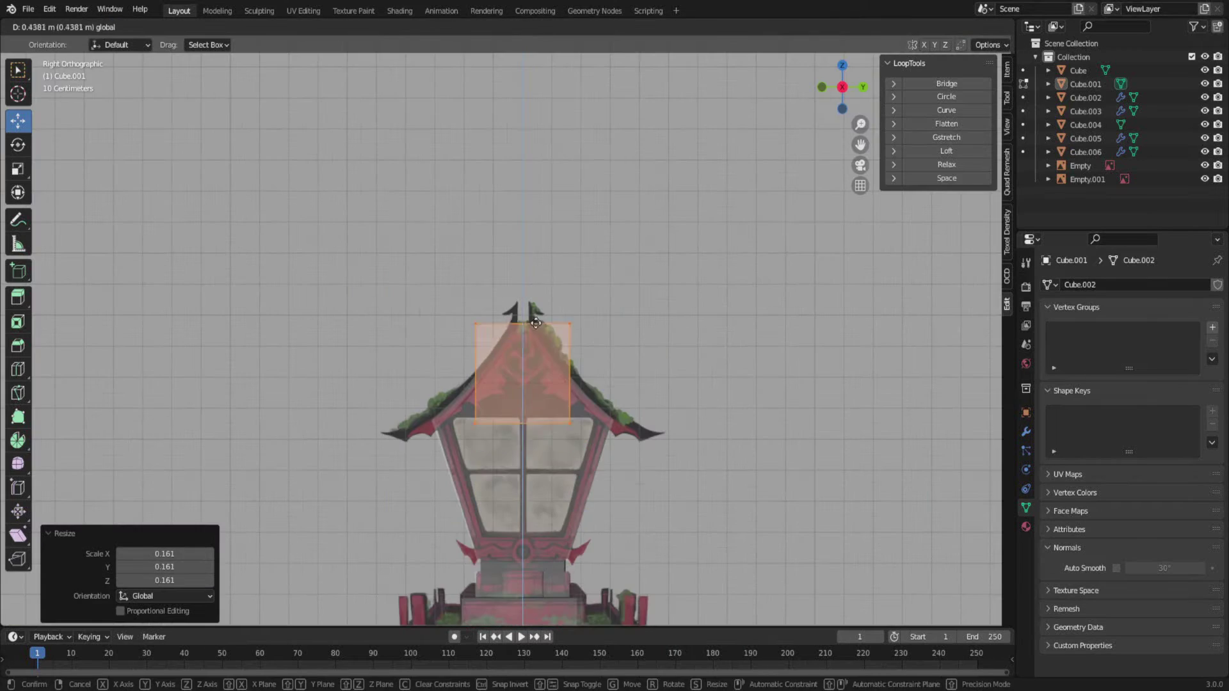
scroll(521, 434, up, 3)
key(g)
click(514, 228)
scroll(514, 228, up, 1)
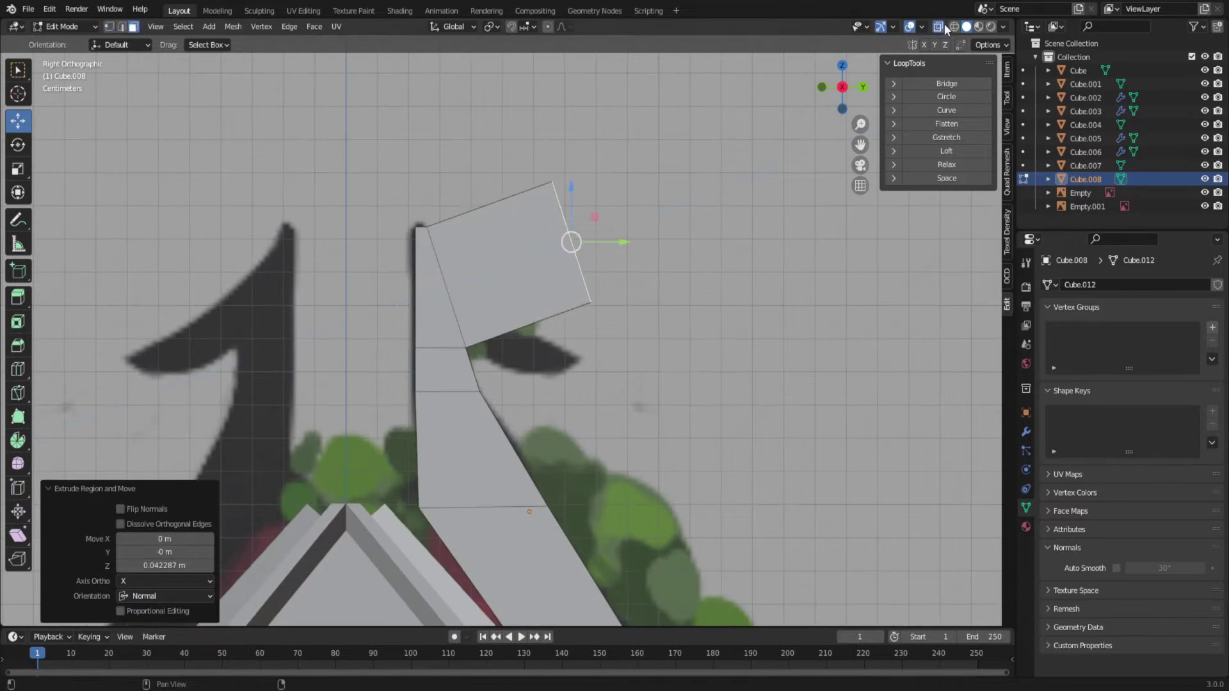
- Extrude the block, hide the other lantern parts and pull the bottom edge down the slope
key(g)
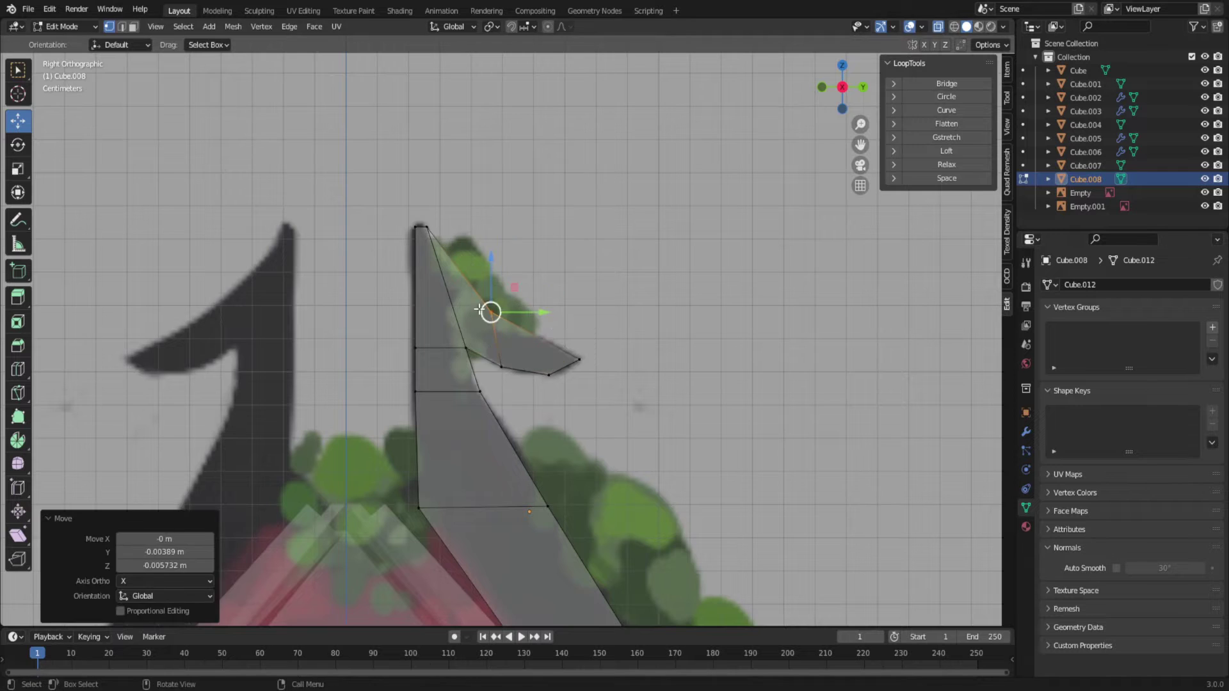
click(480, 309)
scroll(480, 309, up, 3)
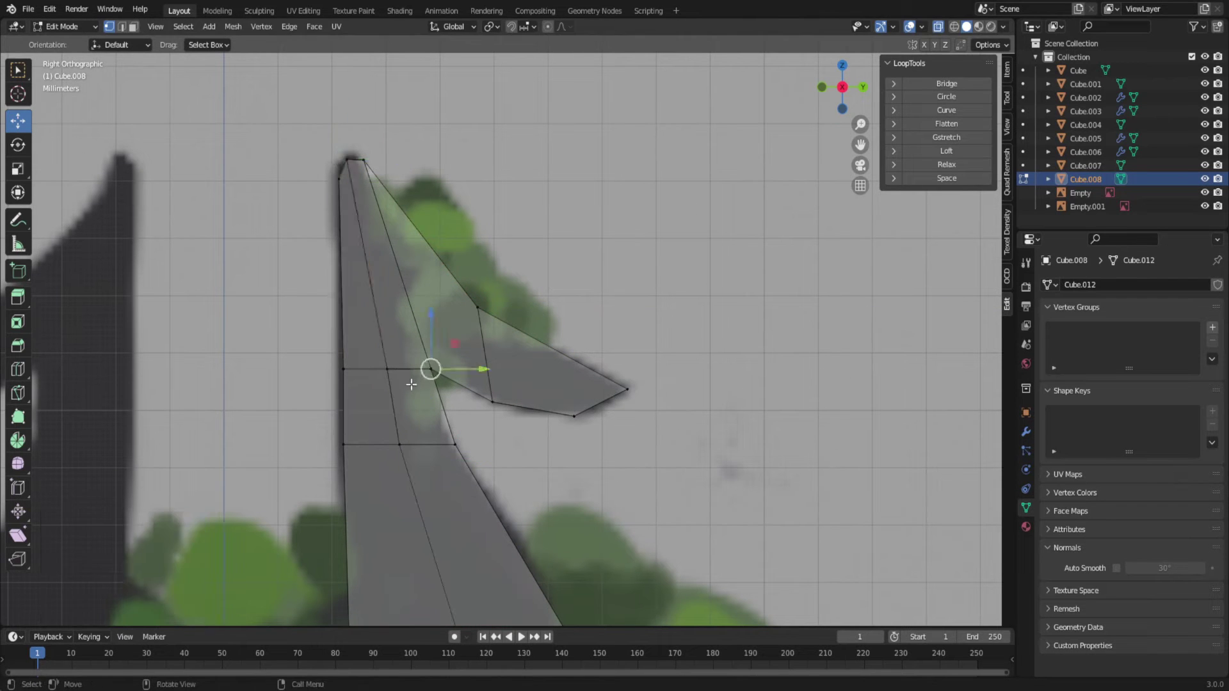
scroll(411, 384, down, 3)
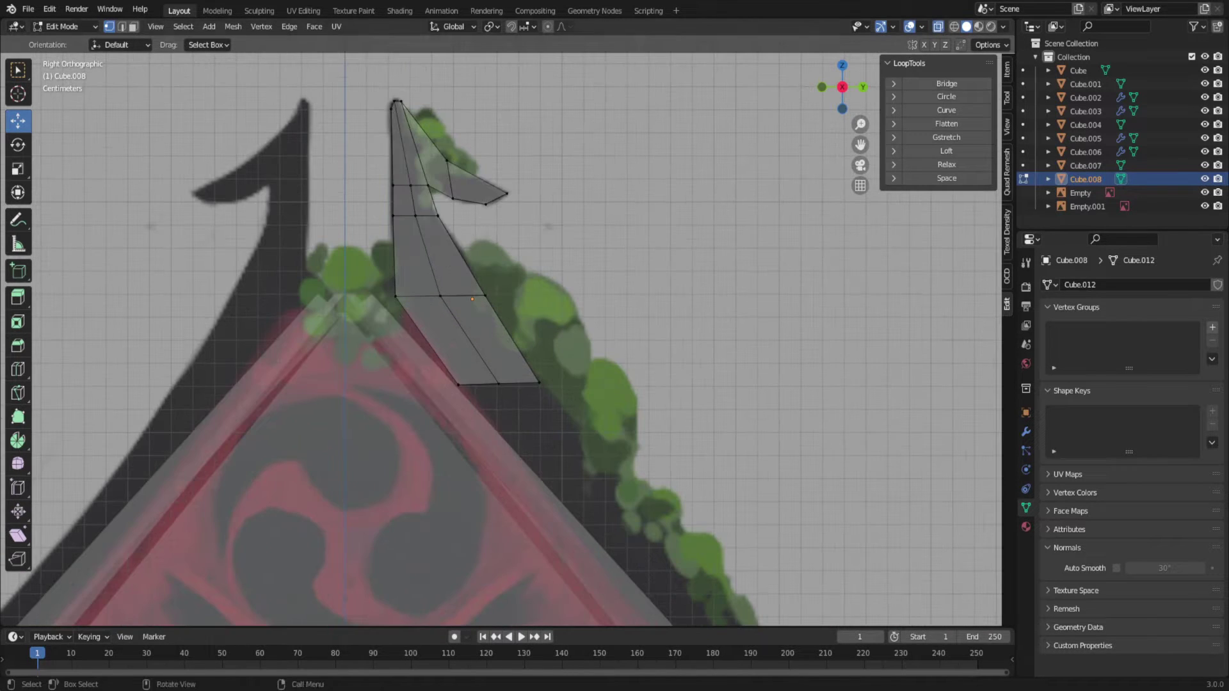
drag(1205, 100, 1206, 166)
click(499, 384)
drag(497, 381, 461, 403)
scroll(460, 403, up, 2)
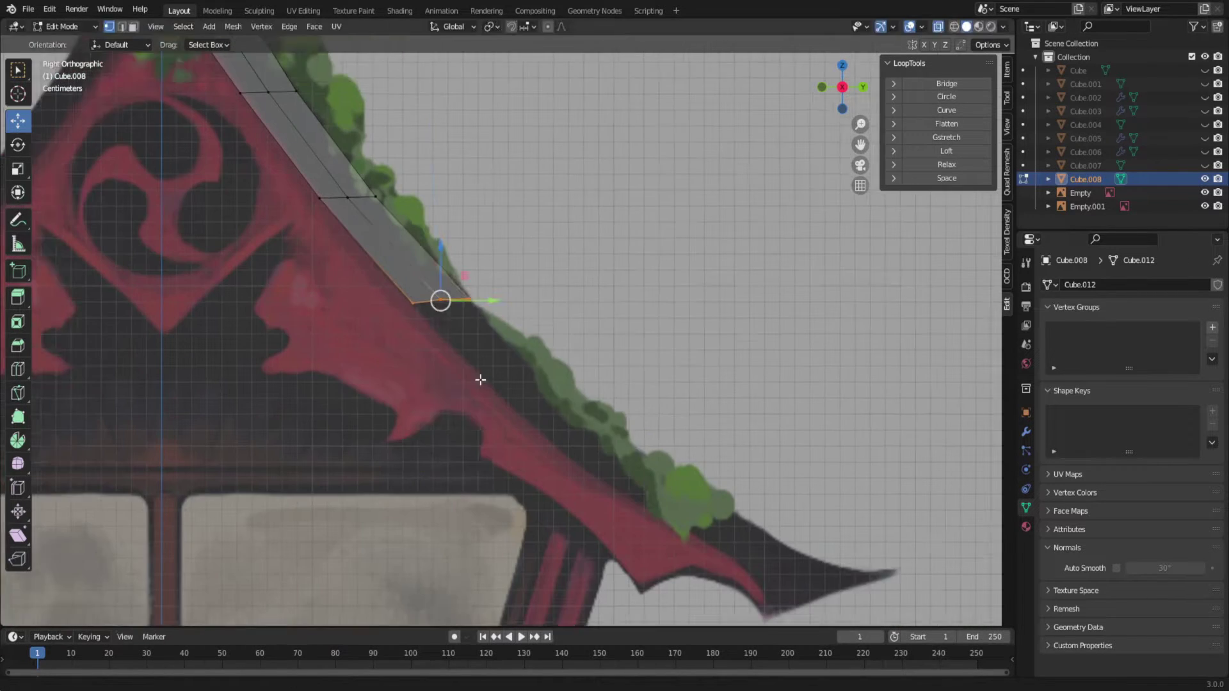
- Move the roof-edge vertices into place to form the upturned eave
click(615, 481)
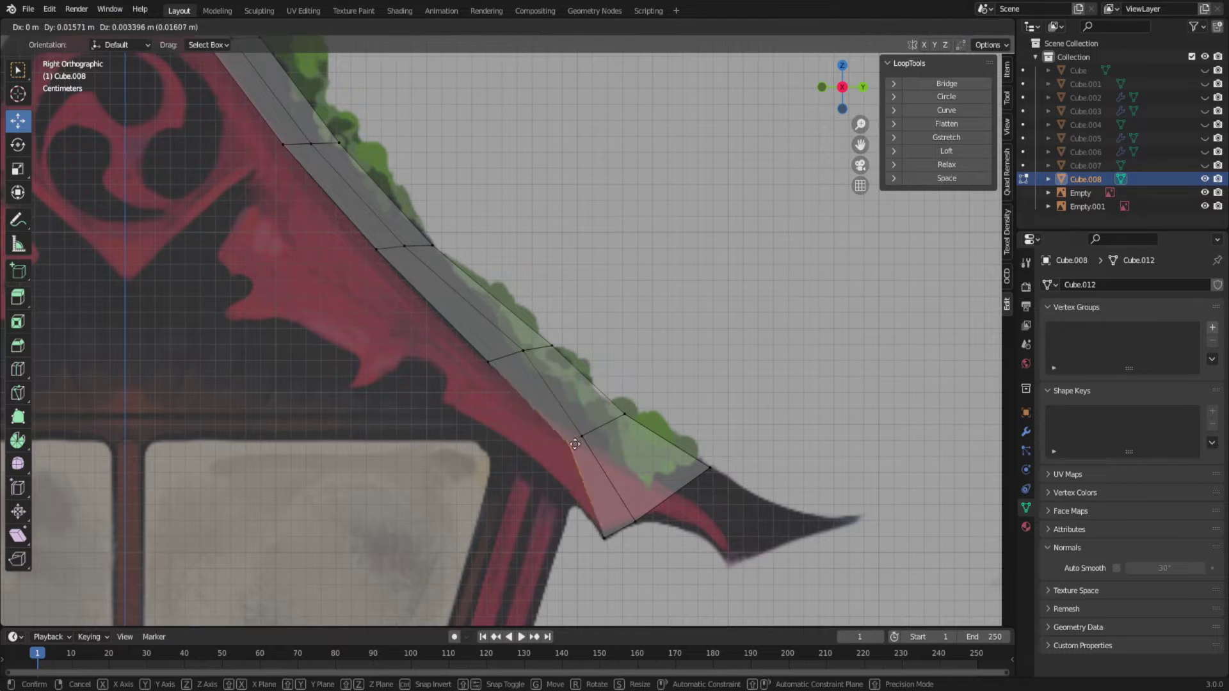
click(575, 443)
scroll(656, 445, down, 2)
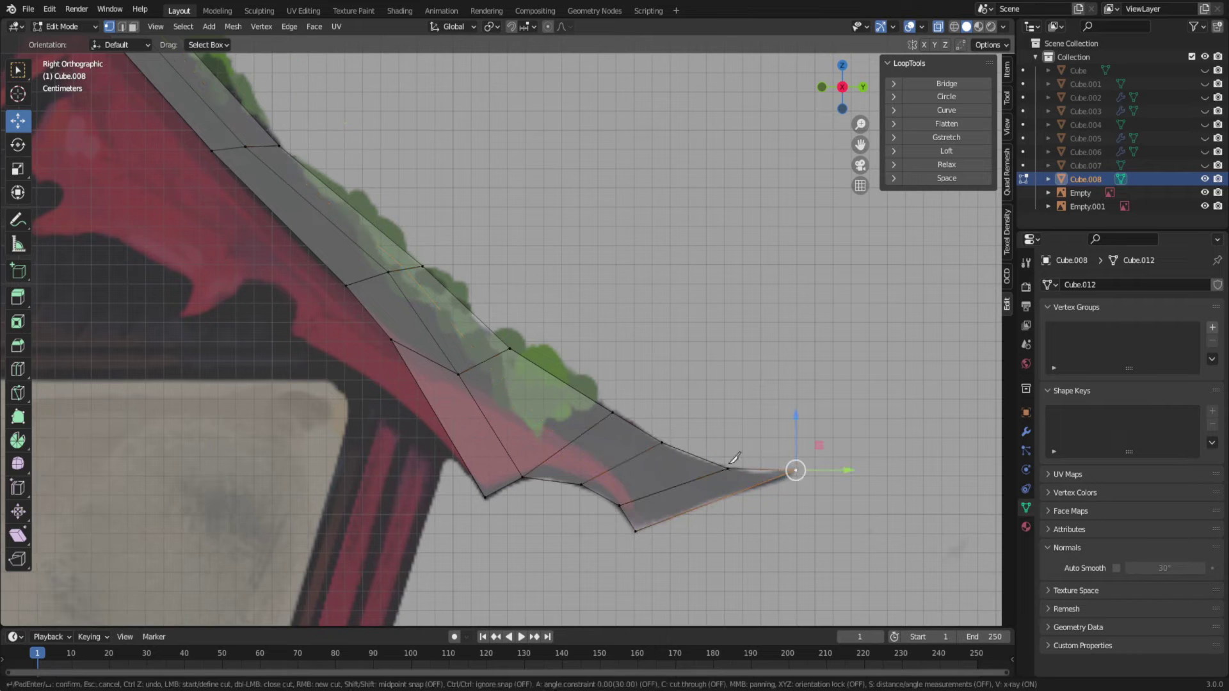
scroll(548, 535, down, 3)
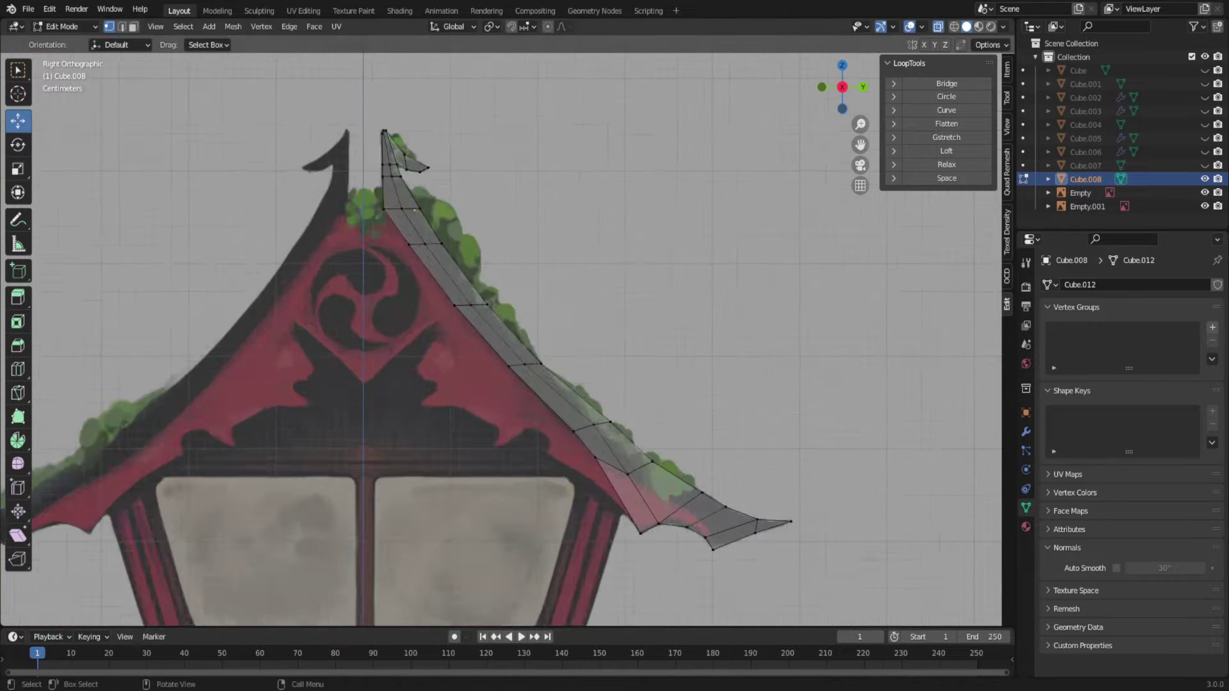
scroll(448, 416, up, 3)
drag(562, 377, 556, 382)
scroll(603, 471, down, 3)
- Reposition the left-edge vertices to shape the curled peak of the trim
key(g)
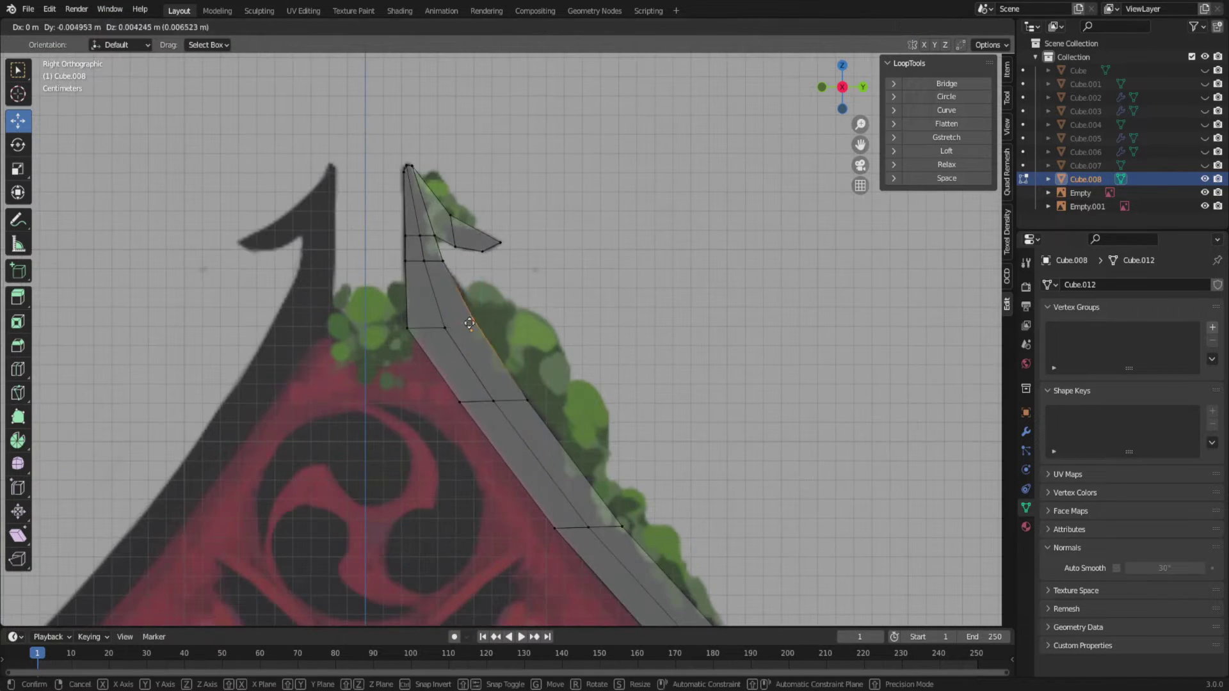
scroll(410, 307, up, 2)
scroll(487, 333, up, 2)
scroll(564, 345, up, 1)
shift+click(539, 309)
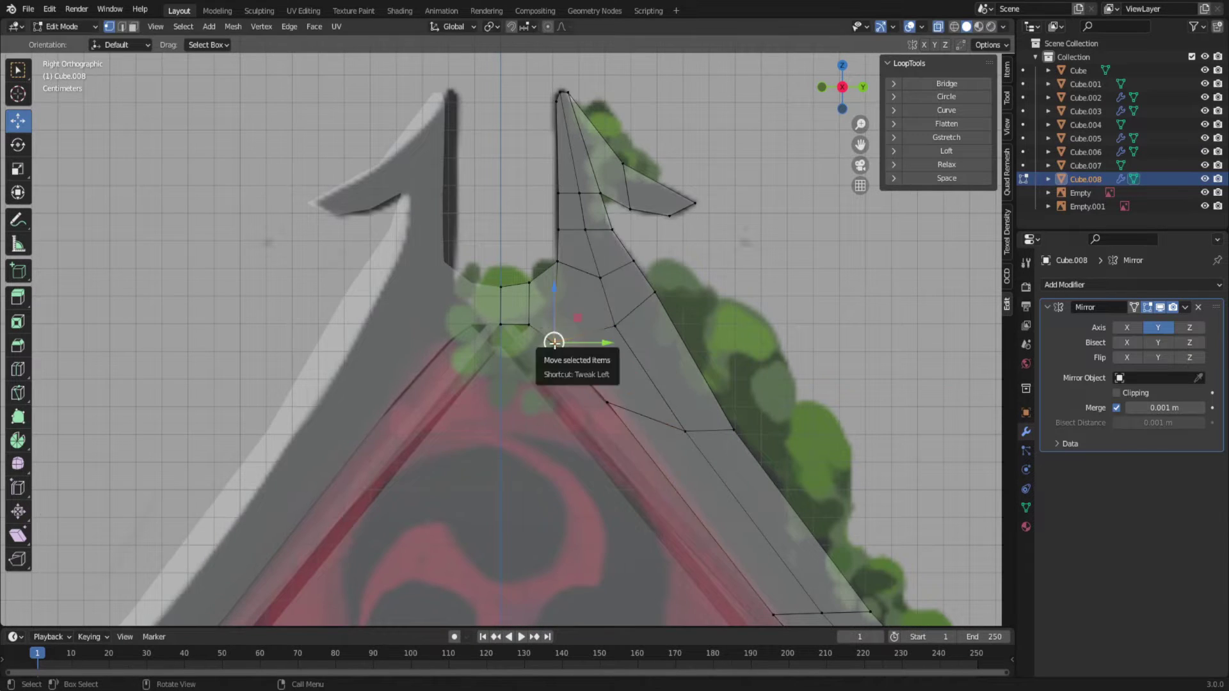
middle_drag(554, 341, 558, 328)
scroll(558, 328, down, 4)
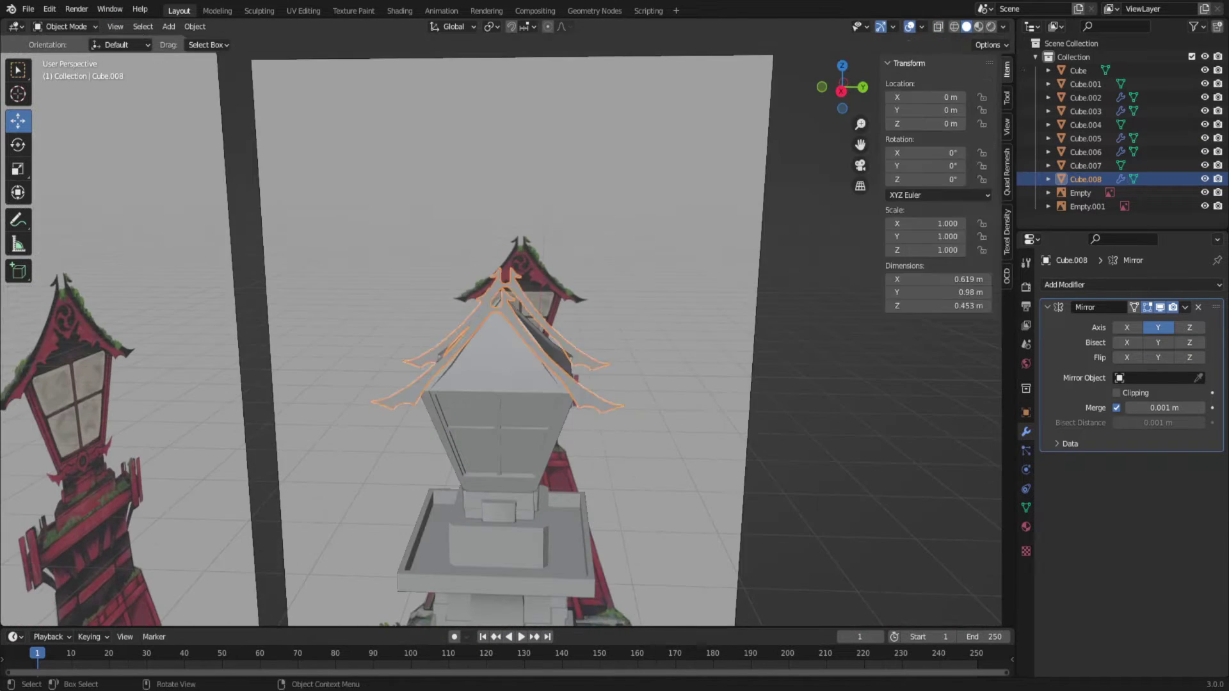
- Add a small test cube at the roof peak in side view, then delete it
scroll(723, 414, down, 3)
key(shift+a)
click(701, 414)
key(s)
click(653, 346)
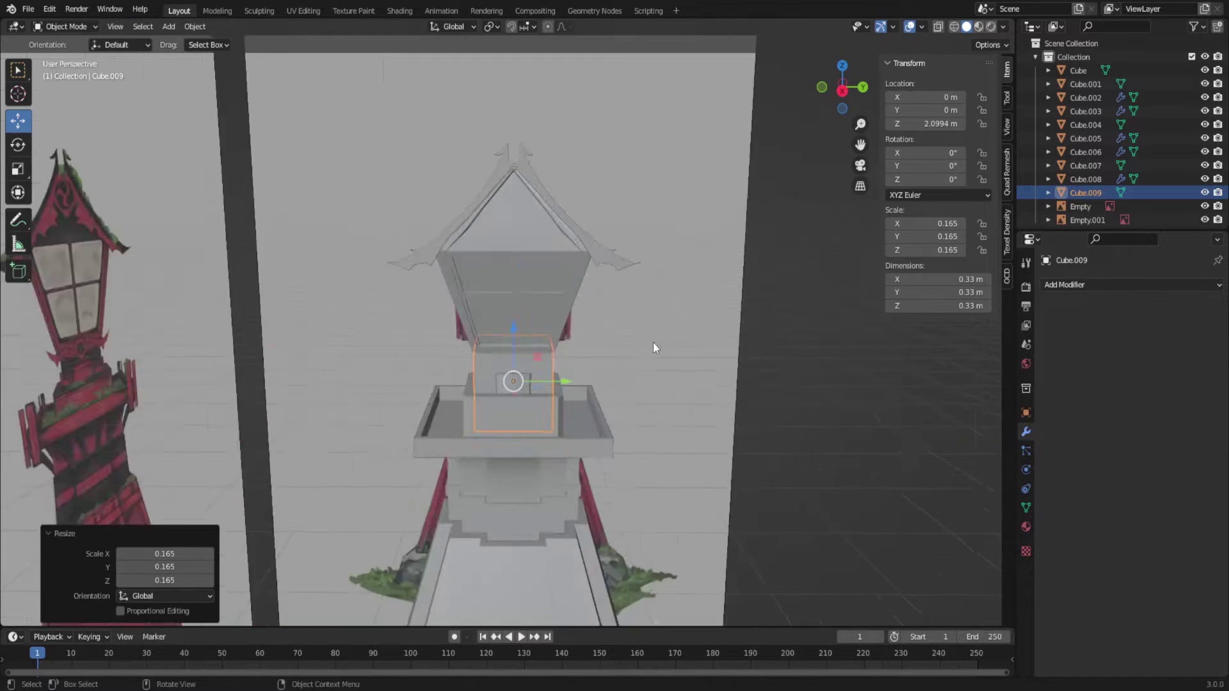
key(KP_3)
scroll(486, 467, up, 5)
key(s)
click(529, 343)
key(g)
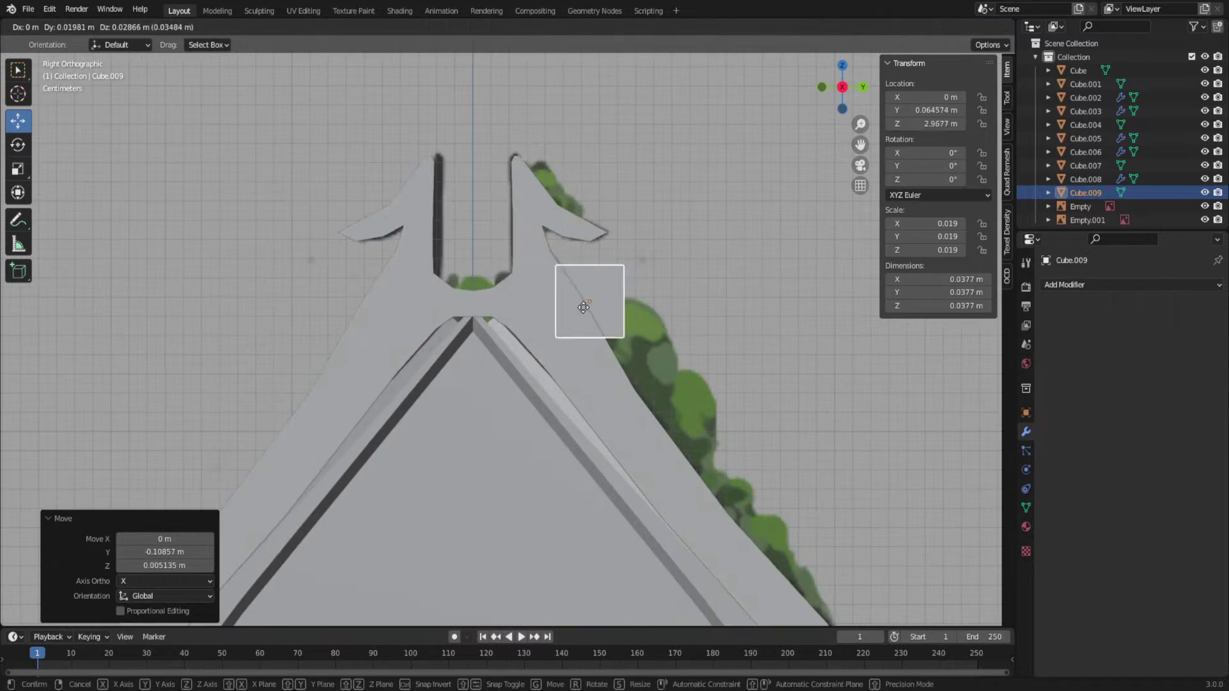
click(613, 286)
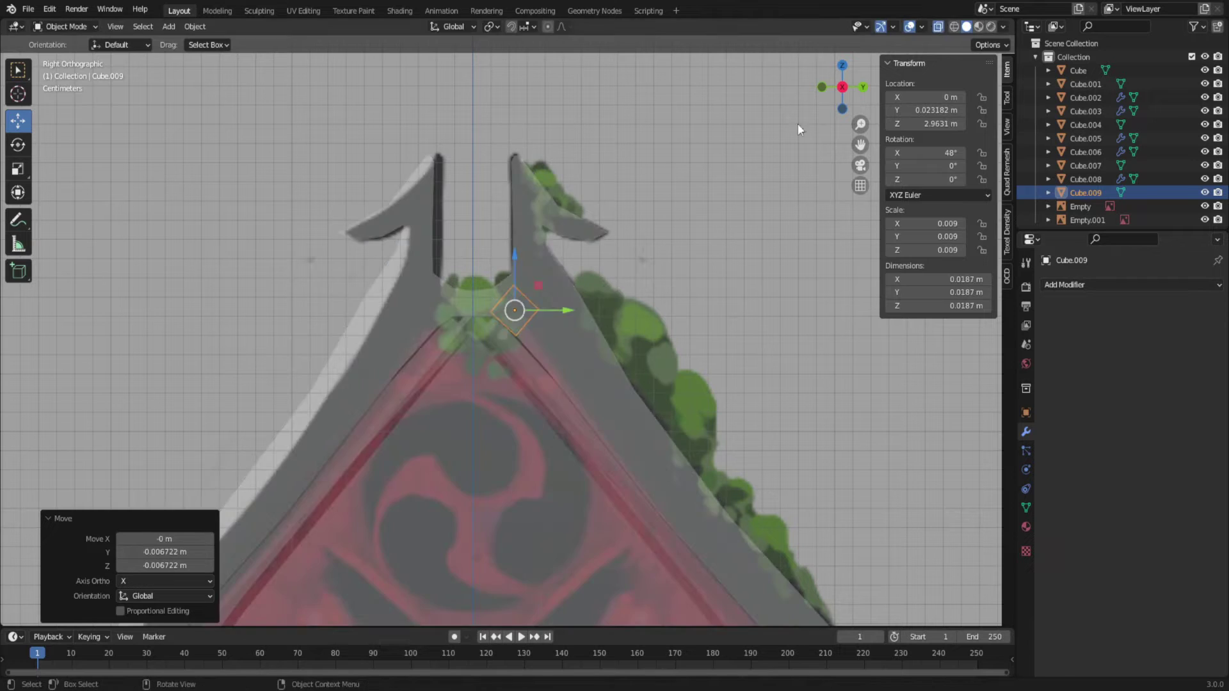
key(Delete)
- Add a plane scaled to 0.165 and rotated 44.5° onto the roof slope
key(shift+a)
click(625, 310)
key(g)
key(s)
click(579, 354)
scroll(547, 374, up, 6)
key(r)
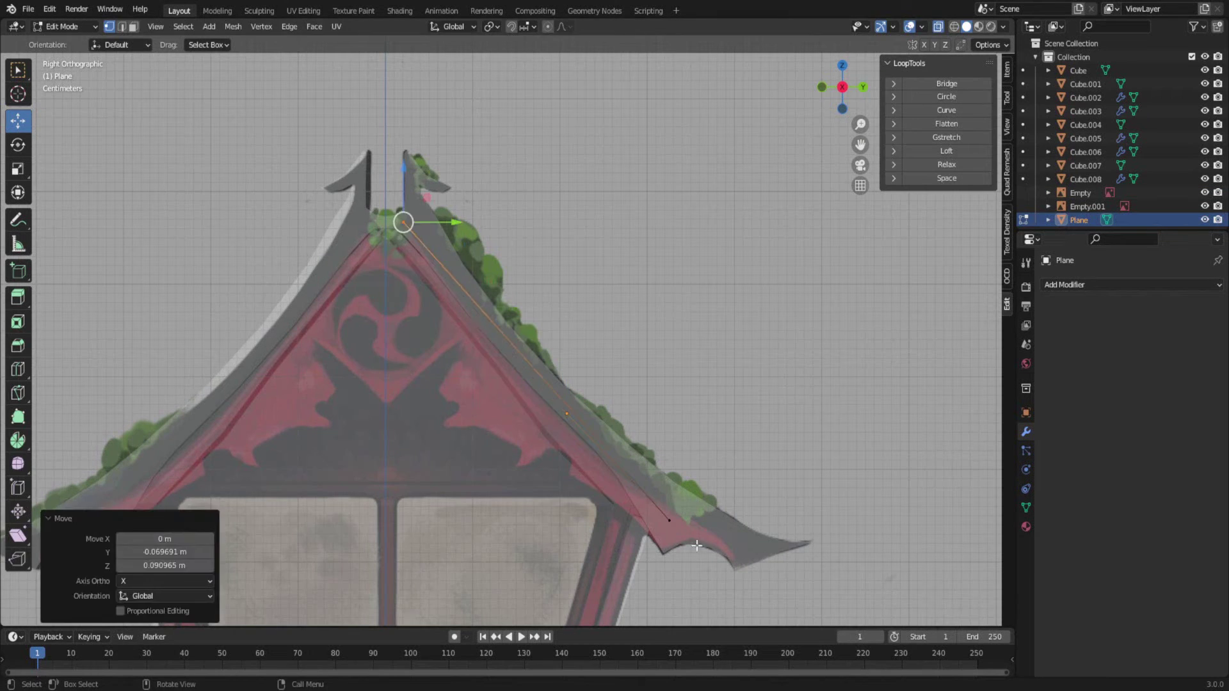
- Move a plane vertex along the roof edge and add a loop cut across the plane
click(676, 544)
scroll(579, 330, up, 6)
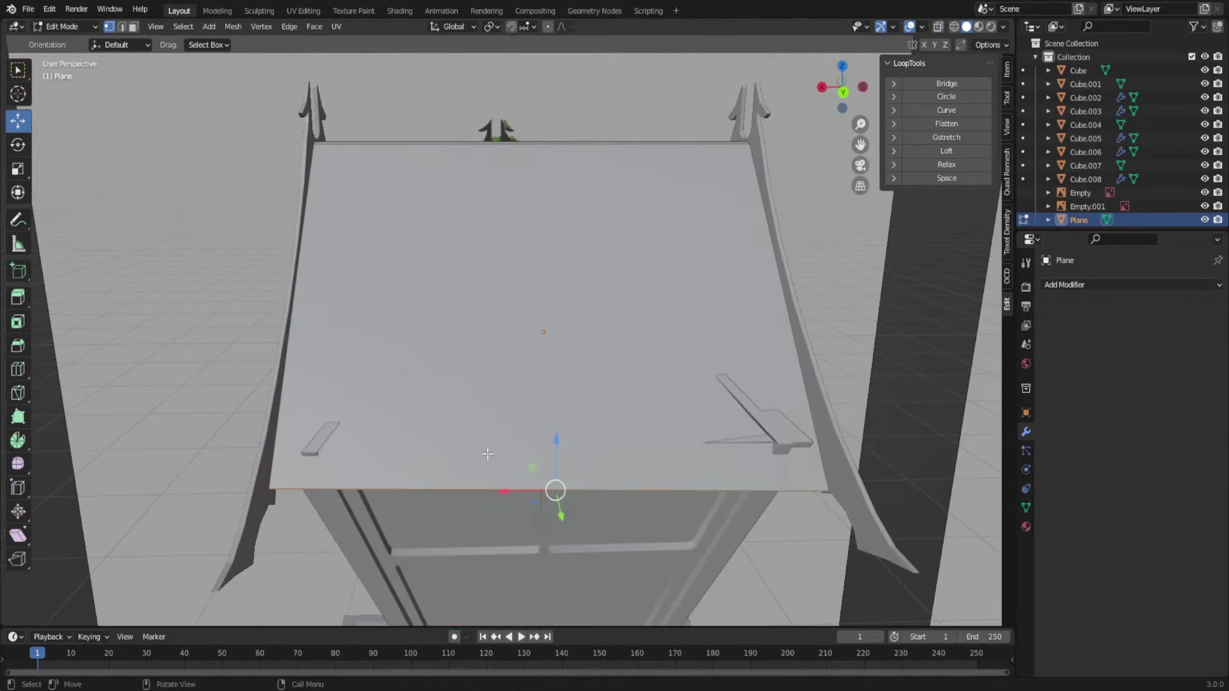
key(ctrl+r)
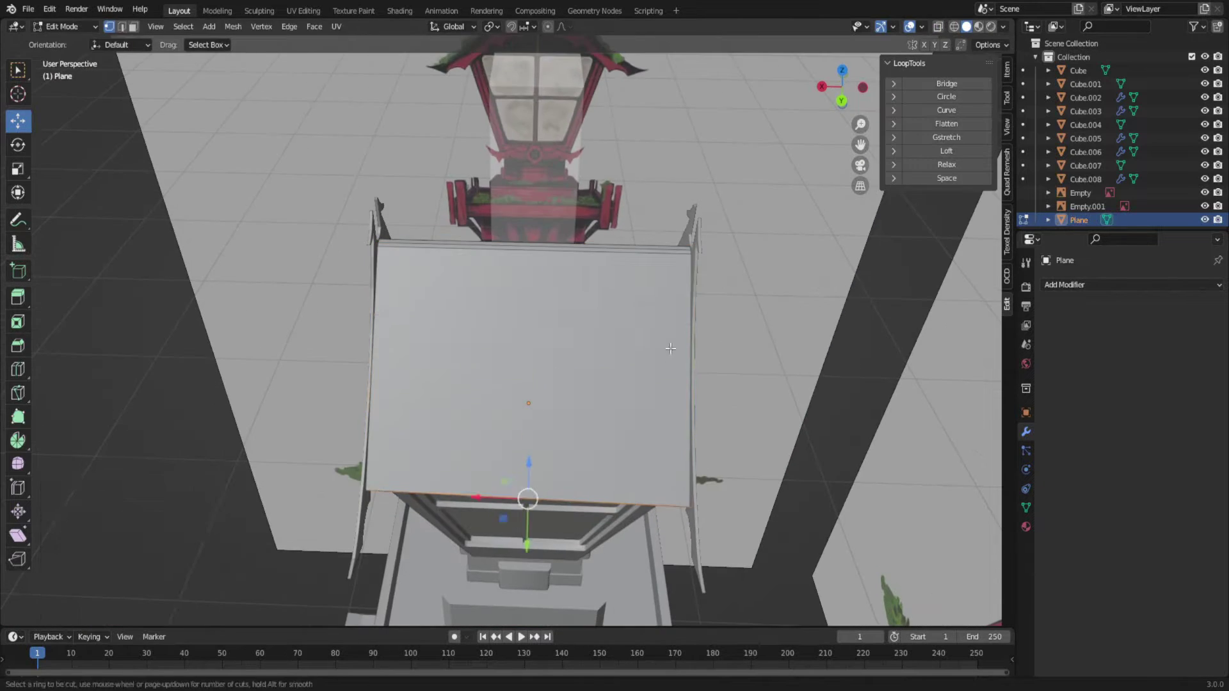
click(670, 348)
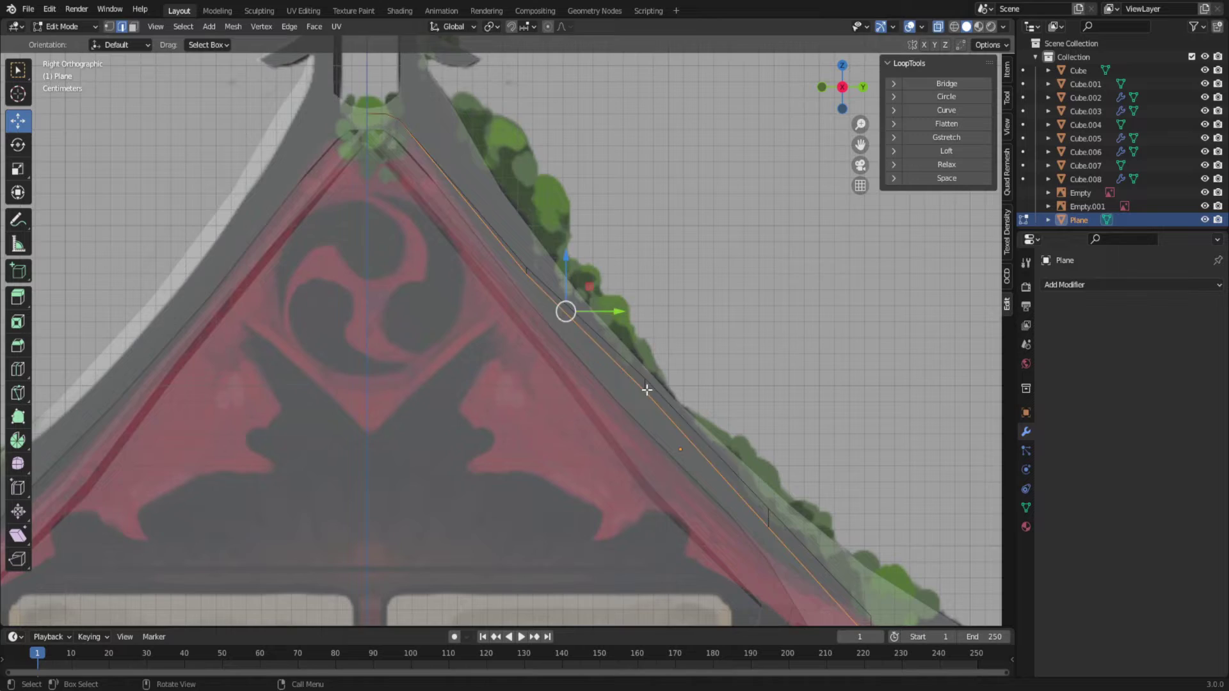
click(641, 400)
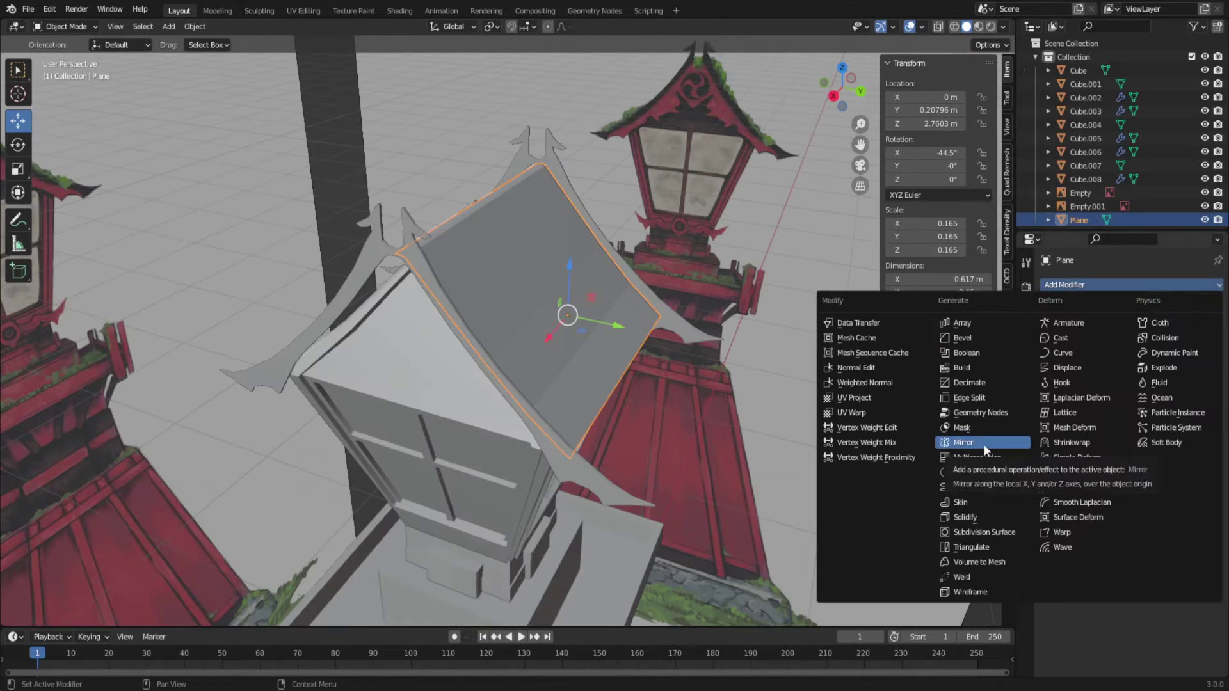
- Add a Solidify modifier to the roof plank with 0.02 m thickness
click(965, 517)
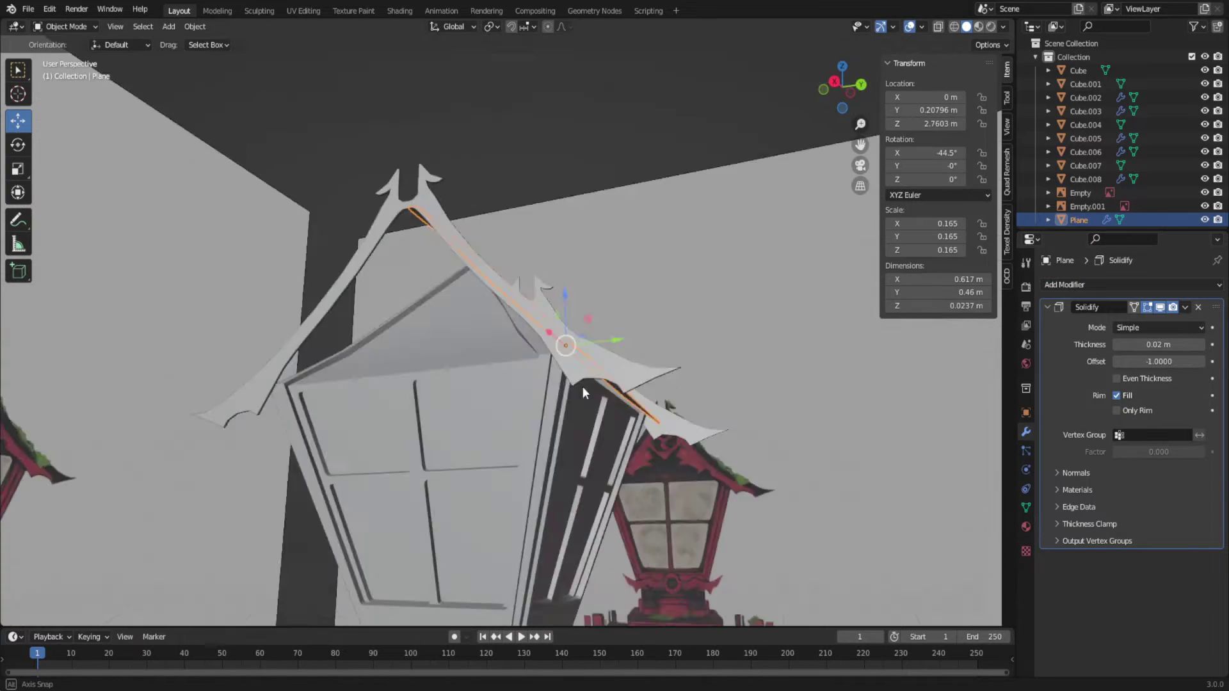
middle_drag(582, 386, 735, 324)
scroll(735, 331, up, 4)
drag(1158, 345, 1140, 344)
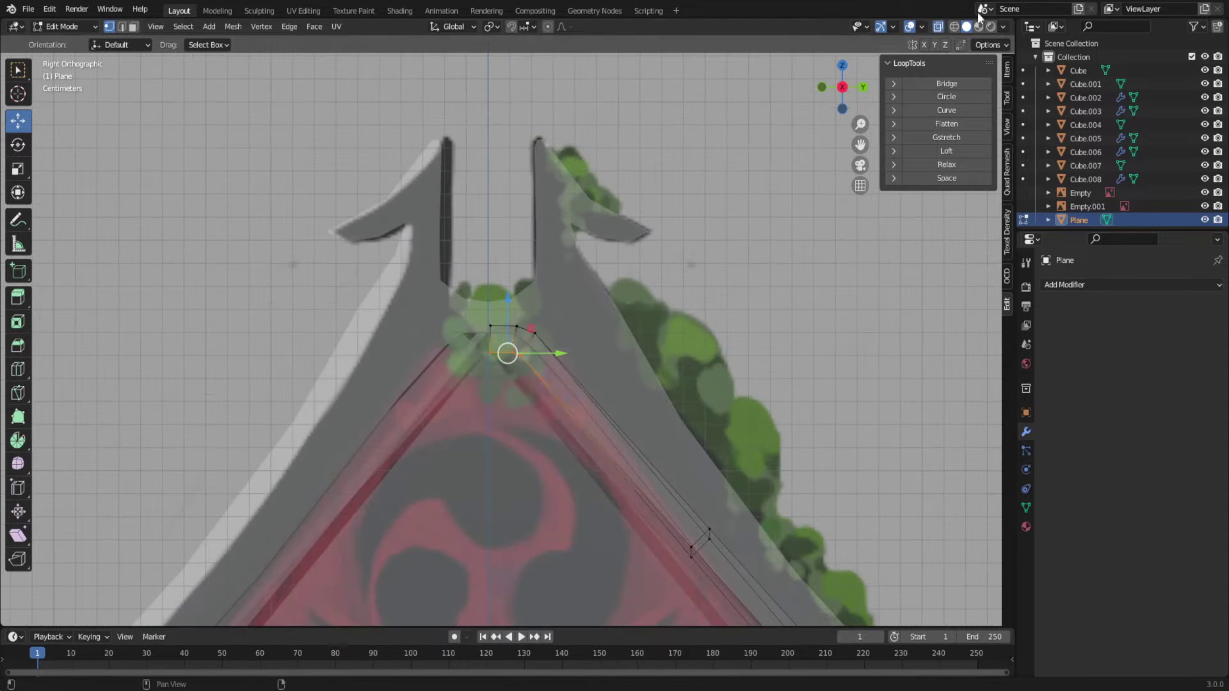
- Move the plank's vertices to fit the roof peak and inspect the roof
drag(507, 352, 498, 334)
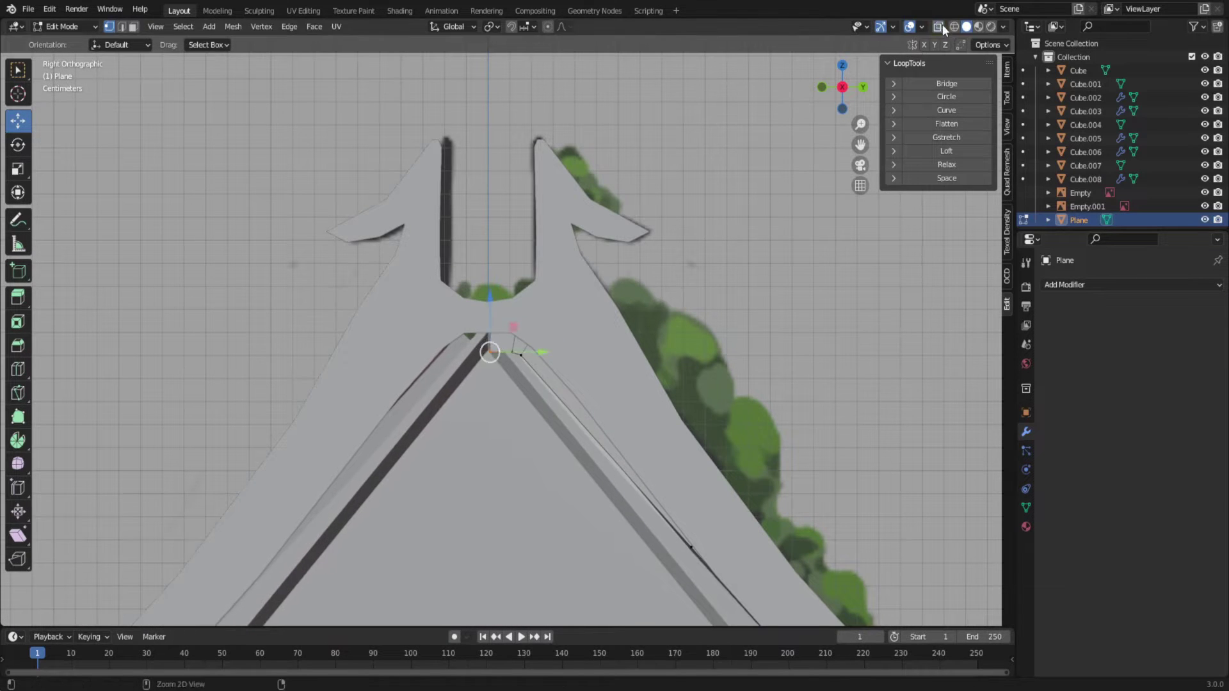
middle_drag(614, 359, 628, 410)
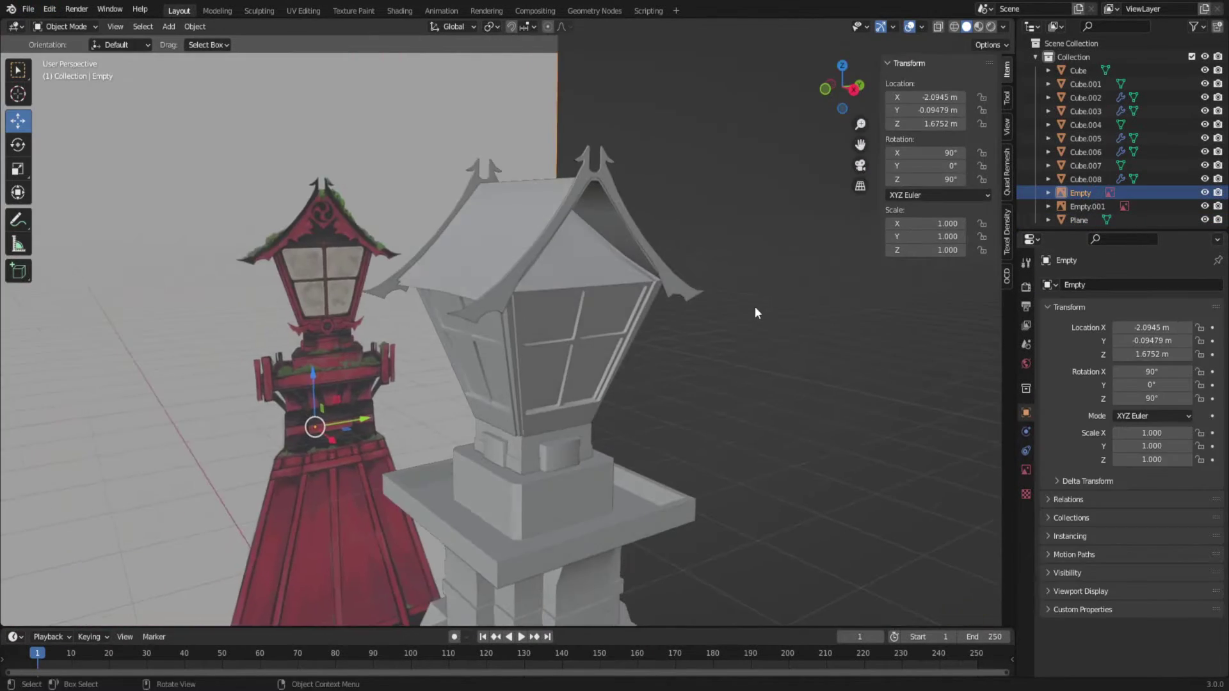
mouse_move(755, 312)
middle_down()
mouse_move(663, 317)
mouse_move(779, 394)
mouse_move(680, 347)
middle_up()
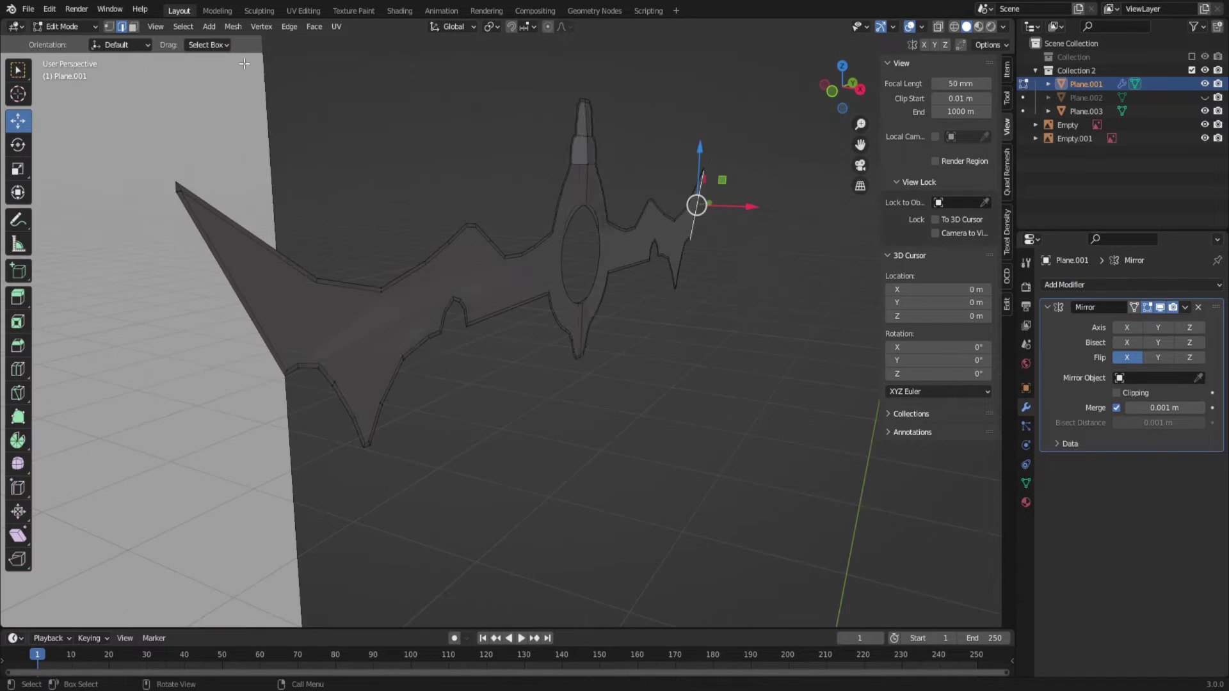
- Turn off X flipping and adjust the ornament's vertices around its round opening
key(1)
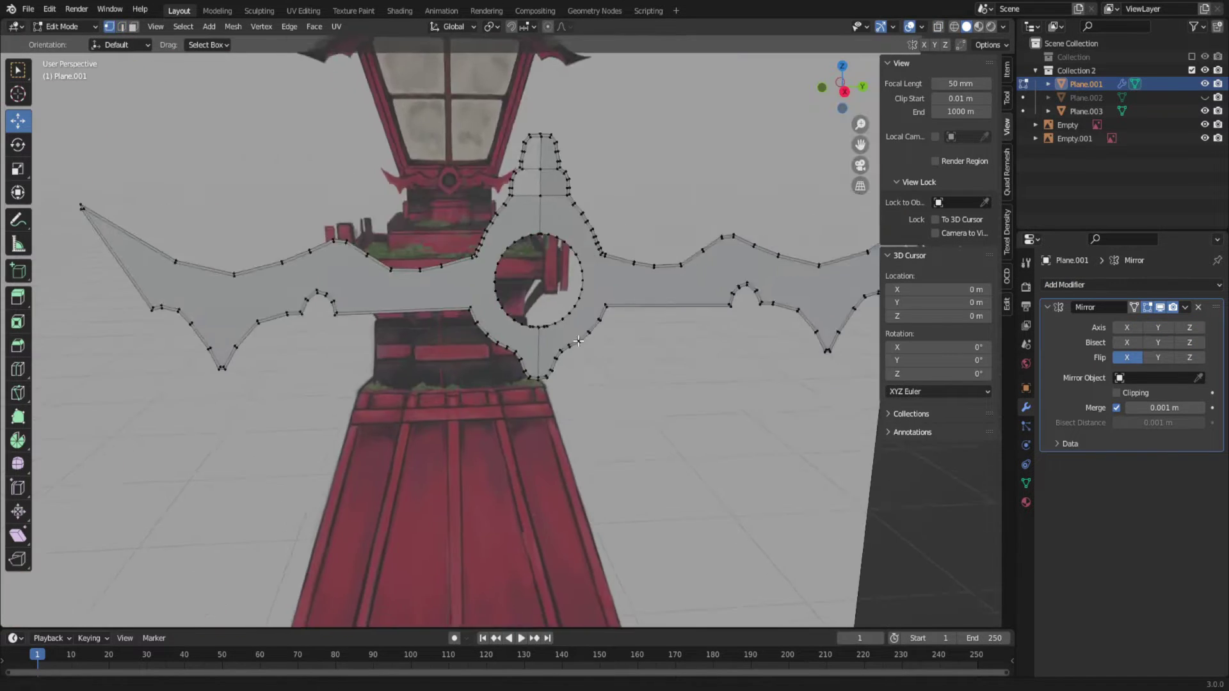
scroll(573, 384, up, 5)
click(1127, 357)
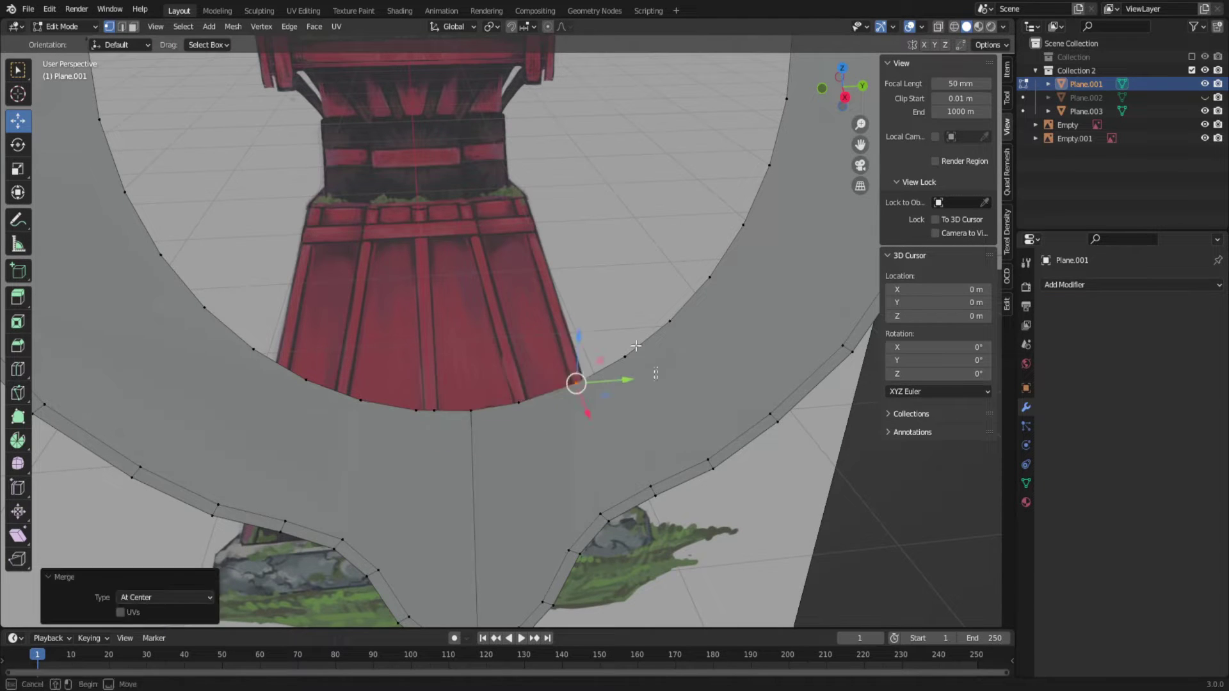
mouse_move(635, 346)
middle_down()
mouse_move(514, 264)
mouse_move(560, 338)
mouse_move(516, 212)
mouse_move(544, 398)
mouse_move(506, 359)
mouse_move(493, 262)
middle_up()
right_click(544, 398)
scroll(537, 123, up, 3)
scroll(439, 434, up, 2)
drag(381, 398, 381, 395)
mouse_move(380, 395)
middle_down()
mouse_move(549, 379)
mouse_move(523, 393)
mouse_move(549, 480)
mouse_move(544, 278)
mouse_move(591, 350)
middle_up()
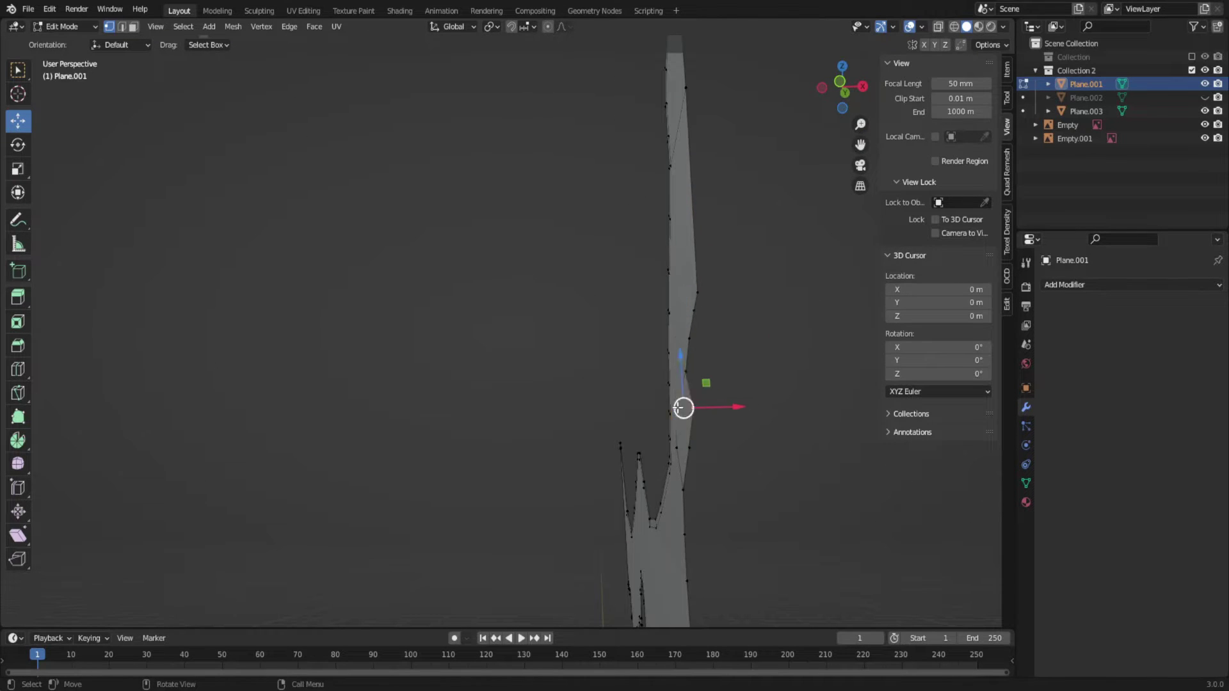
mouse_move(678, 407)
middle_down()
mouse_move(576, 358)
mouse_move(640, 384)
middle_up()
- Add an X-axis Mirror modifier to the ornament and align its vertices along X
click(1088, 284)
click(964, 448)
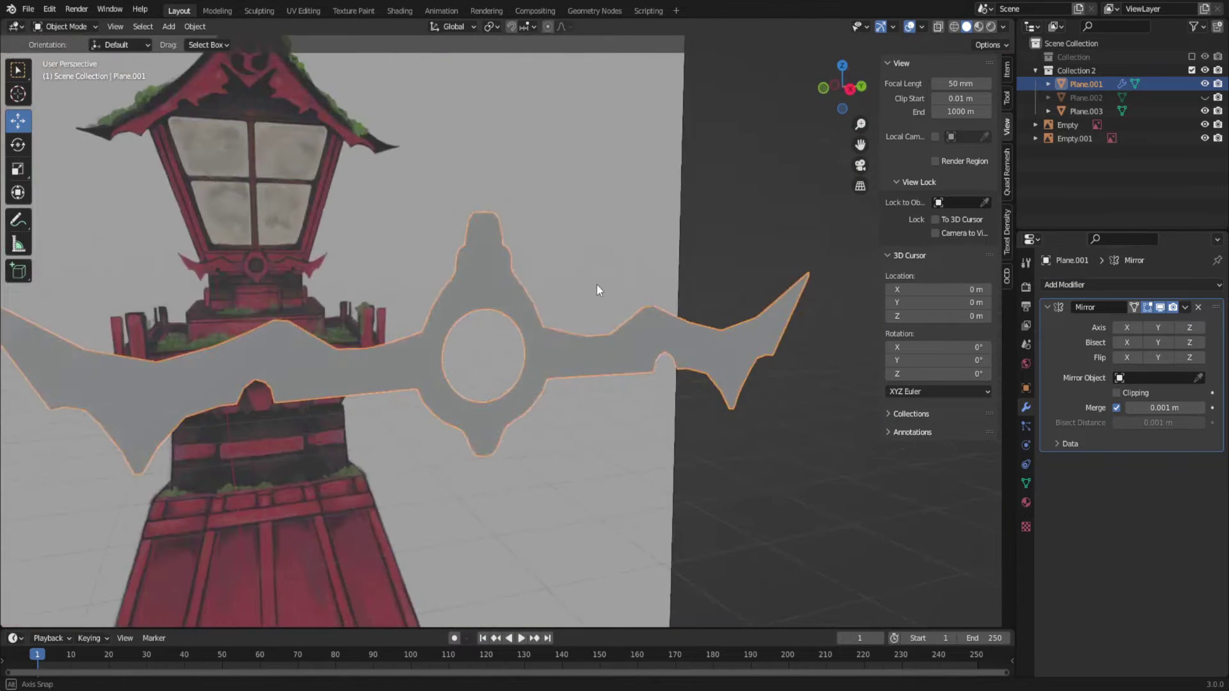
middle_drag(596, 290, 110, 14)
key(Tab)
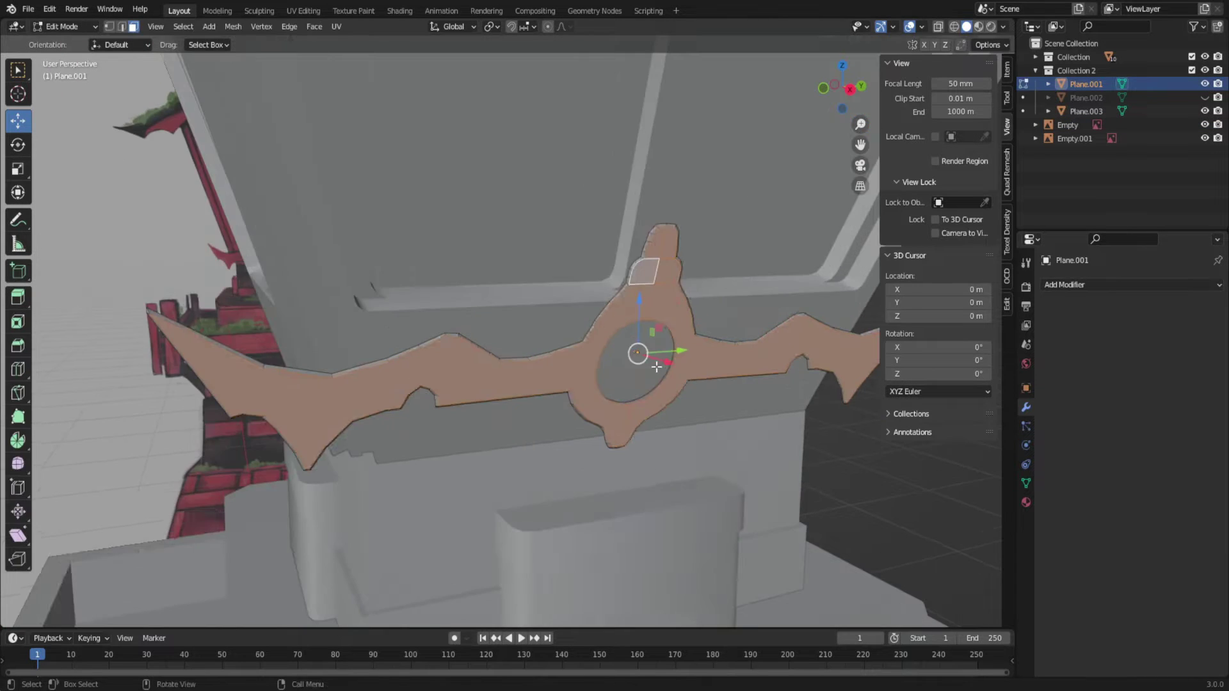
drag(656, 366, 657, 366)
middle_drag(657, 366, 767, 402)
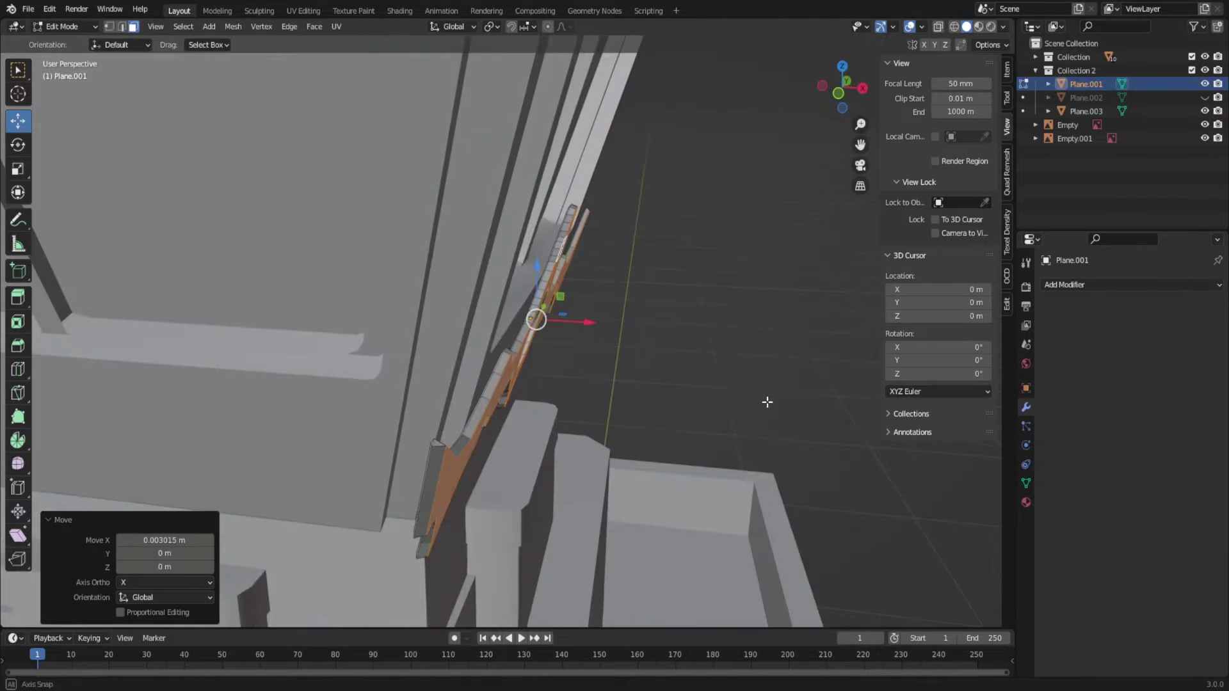
key(KP_Divide)
mouse_move(580, 320)
middle_down()
mouse_move(688, 259)
mouse_move(604, 351)
middle_up()
drag(544, 349, 549, 333)
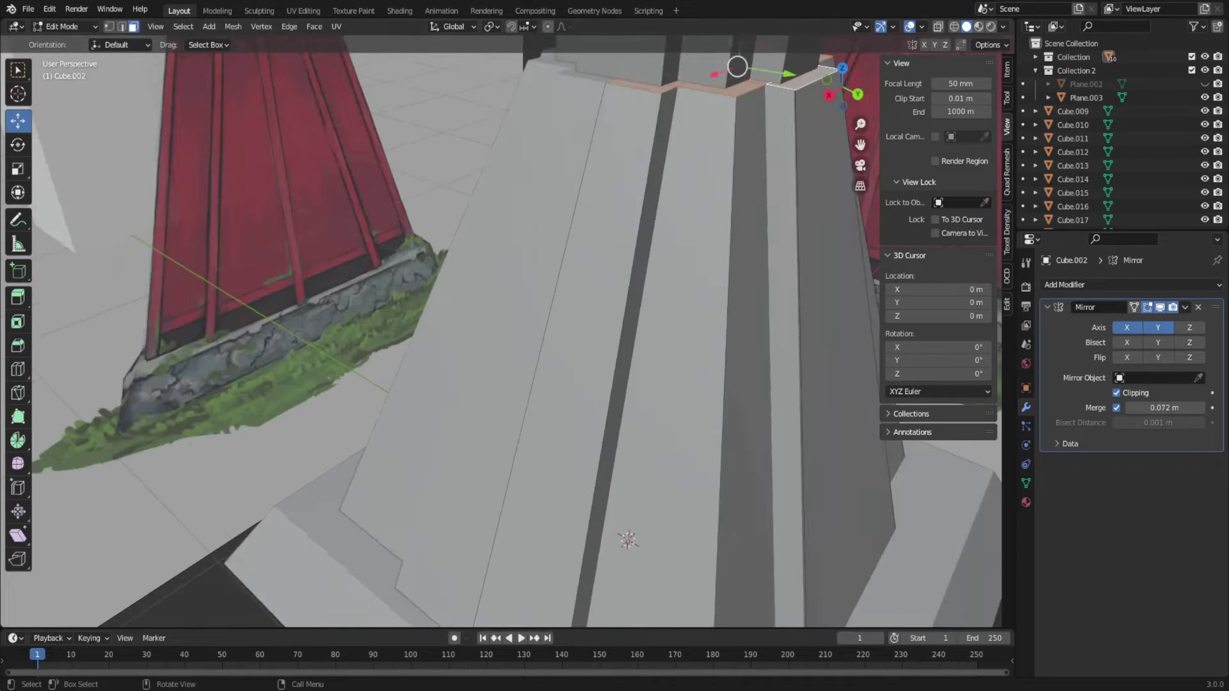
- Add a loop cut along the pillar's long front strip
scroll(566, 293, down, 5)
click(566, 293)
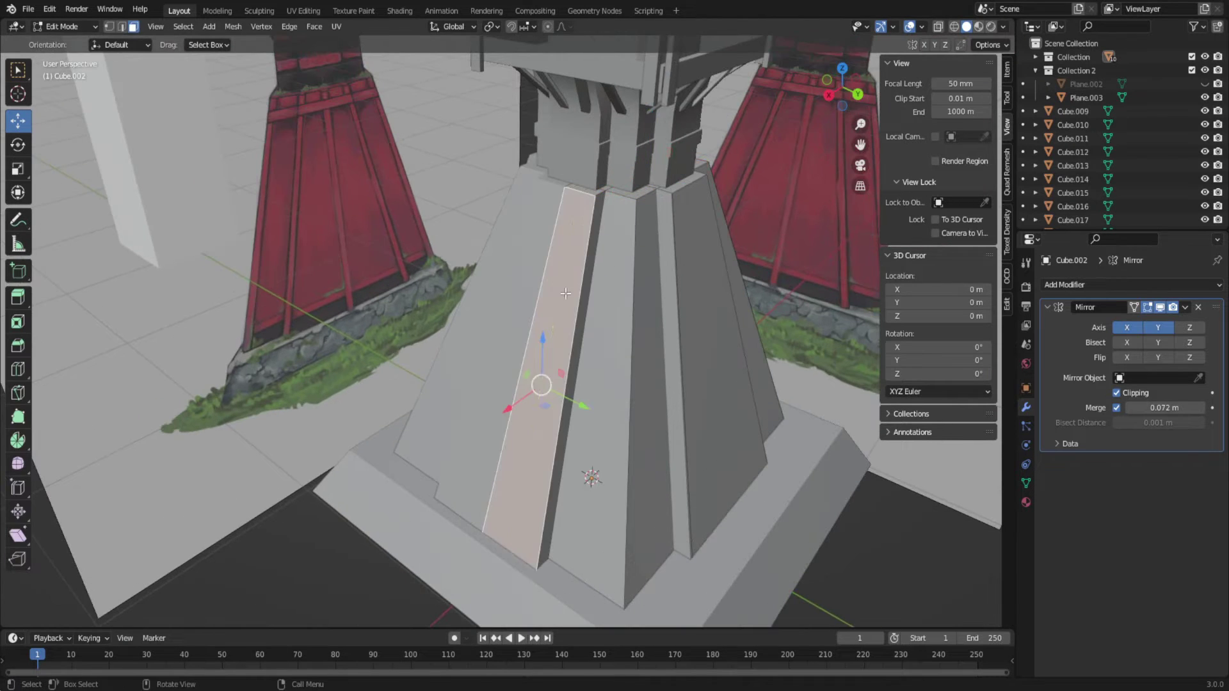
scroll(595, 196, up, 2)
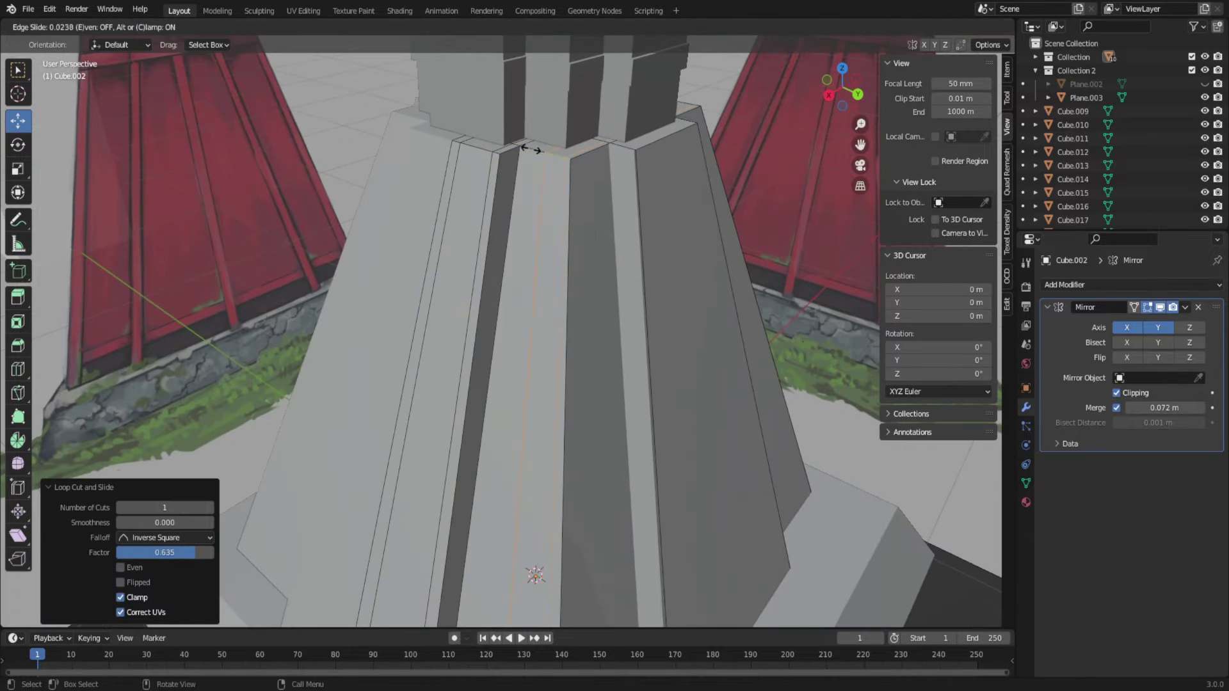
click(582, 170)
scroll(578, 213, down, 3)
mouse_move(578, 213)
middle_down()
mouse_move(532, 288)
mouse_move(640, 256)
mouse_move(658, 159)
middle_up()
- Slide the new edge loop into its final position on the strip
scroll(528, 292, up, 3)
key(g)
key(Escape)
middle_drag(635, 101, 518, 153)
scroll(518, 153, down, 3)
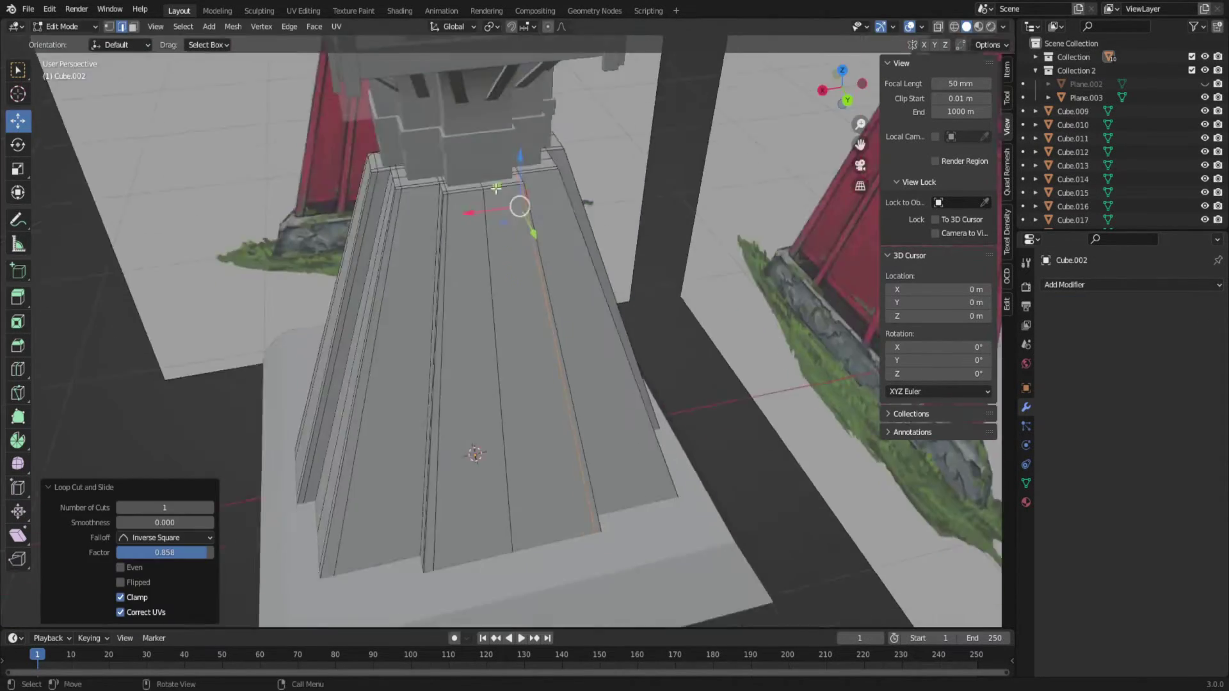
scroll(551, 212, up, 3)
click(636, 265)
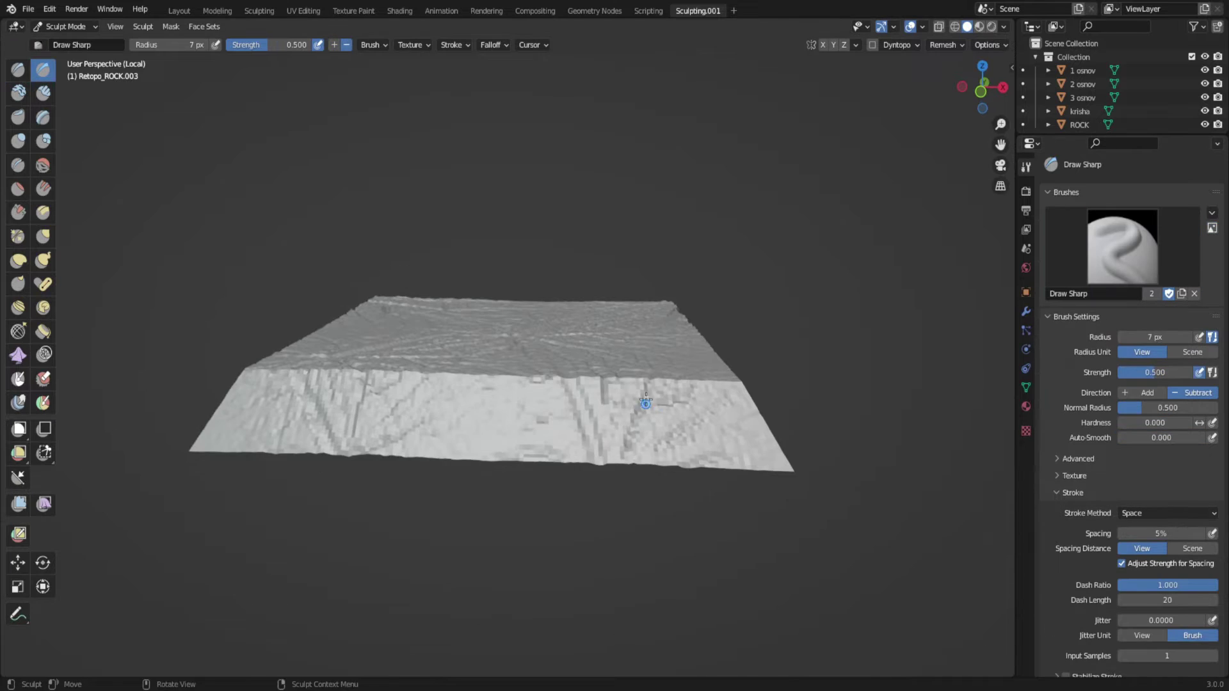
- Sculpt sharp detail into the rock slab and scrape down its corner edge
mouse_move(720, 448)
middle_down()
mouse_move(494, 515)
mouse_move(442, 570)
middle_up()
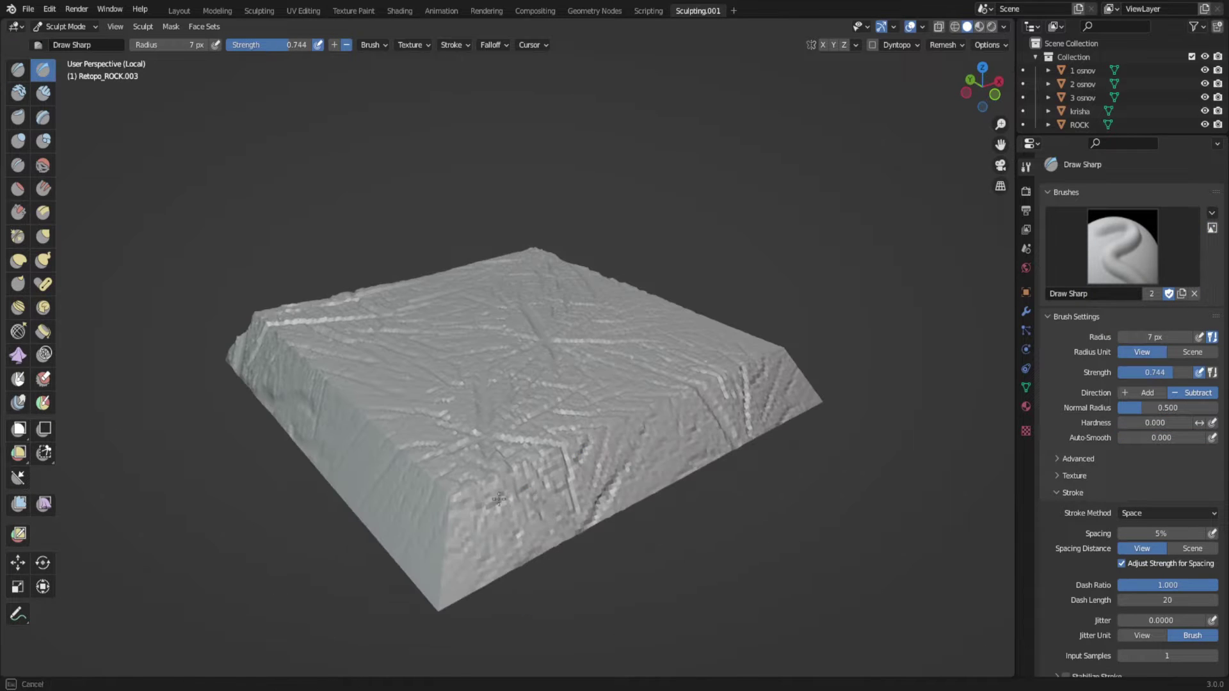
key(c)
scroll(386, 635, up, 5)
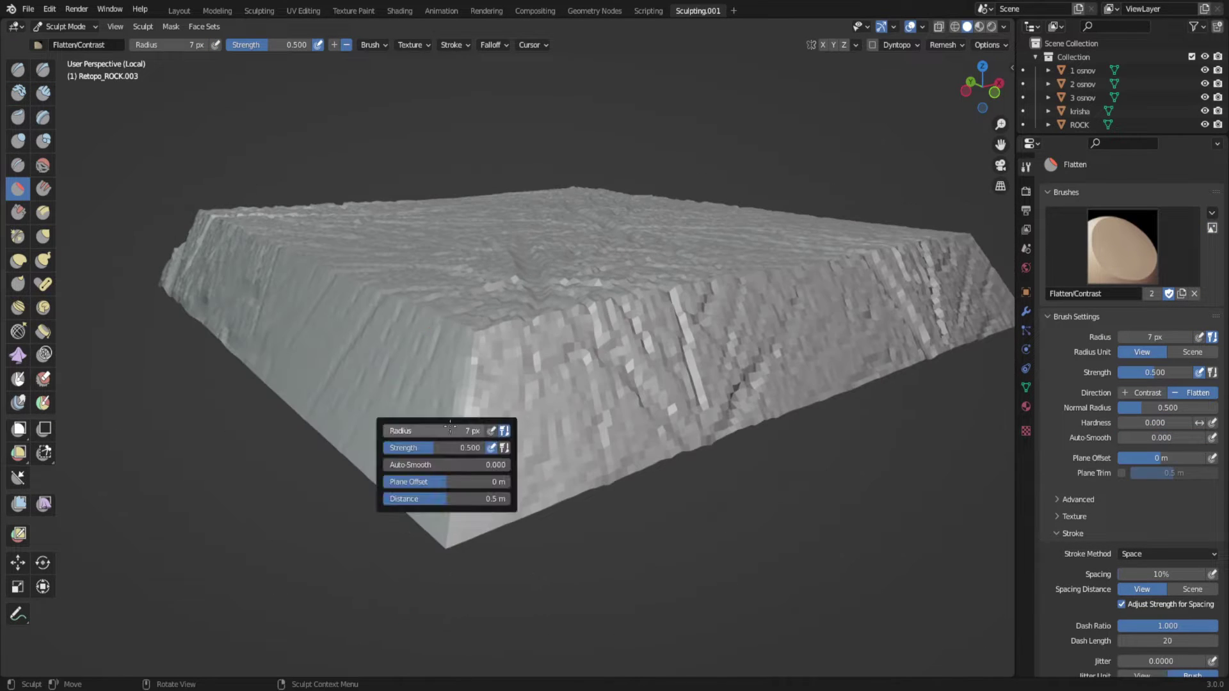
middle_drag(576, 384, 650, 354)
key(shift+t)
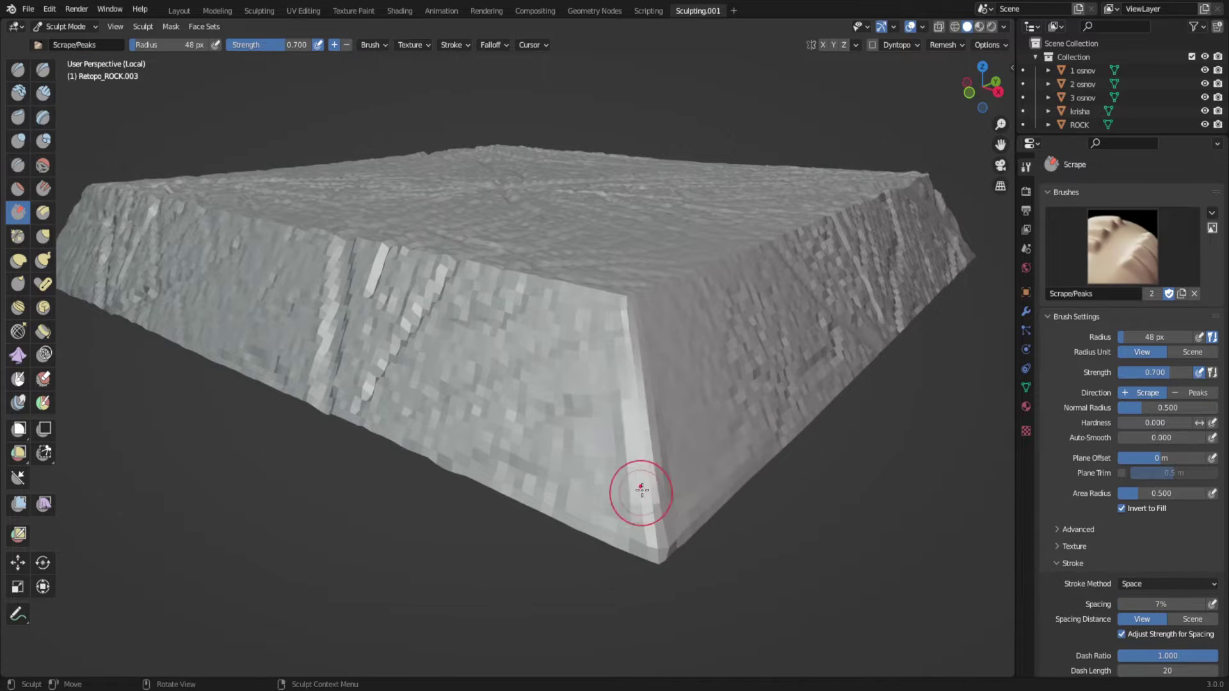
mouse_move(640, 489)
middle_down()
mouse_move(539, 437)
mouse_move(582, 398)
mouse_move(675, 403)
middle_up()
scroll(582, 398, up, 3)
scroll(723, 522, up, 3)
scroll(724, 522, down, 2)
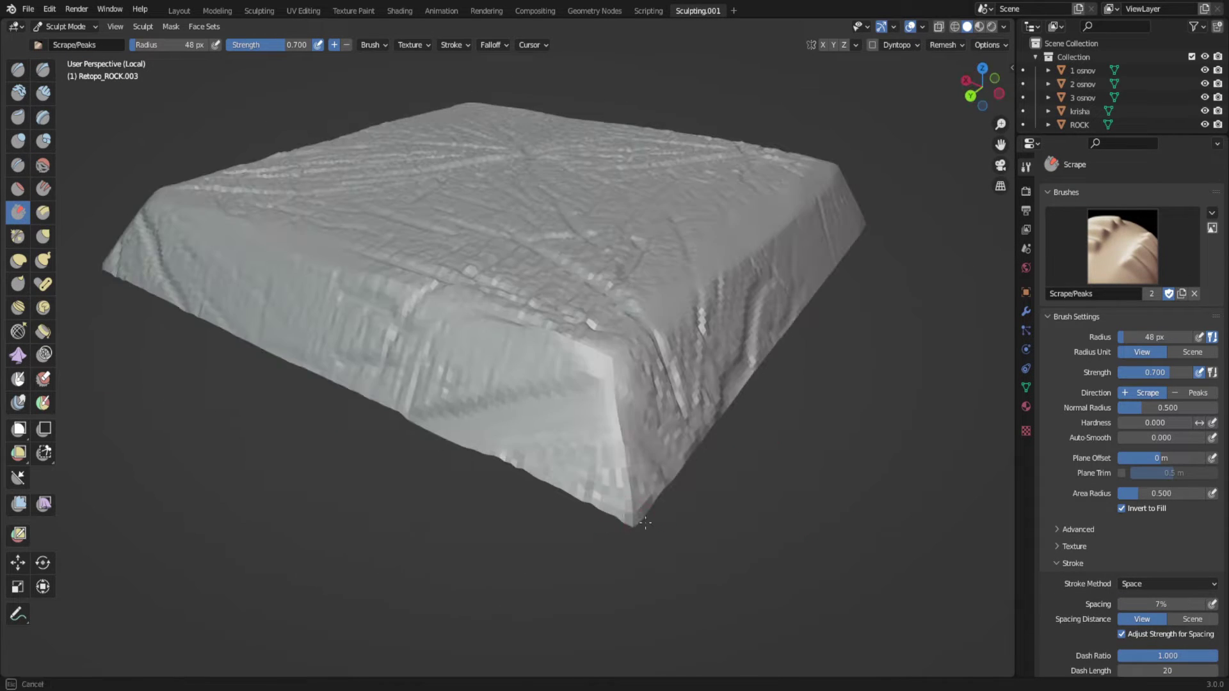
scroll(724, 521, down, 4)
- With the Pinch brush at 26 px radius, carve finer cracks along the slab edge
key(p)
scroll(762, 405, up, 4)
scroll(762, 406, up, 3)
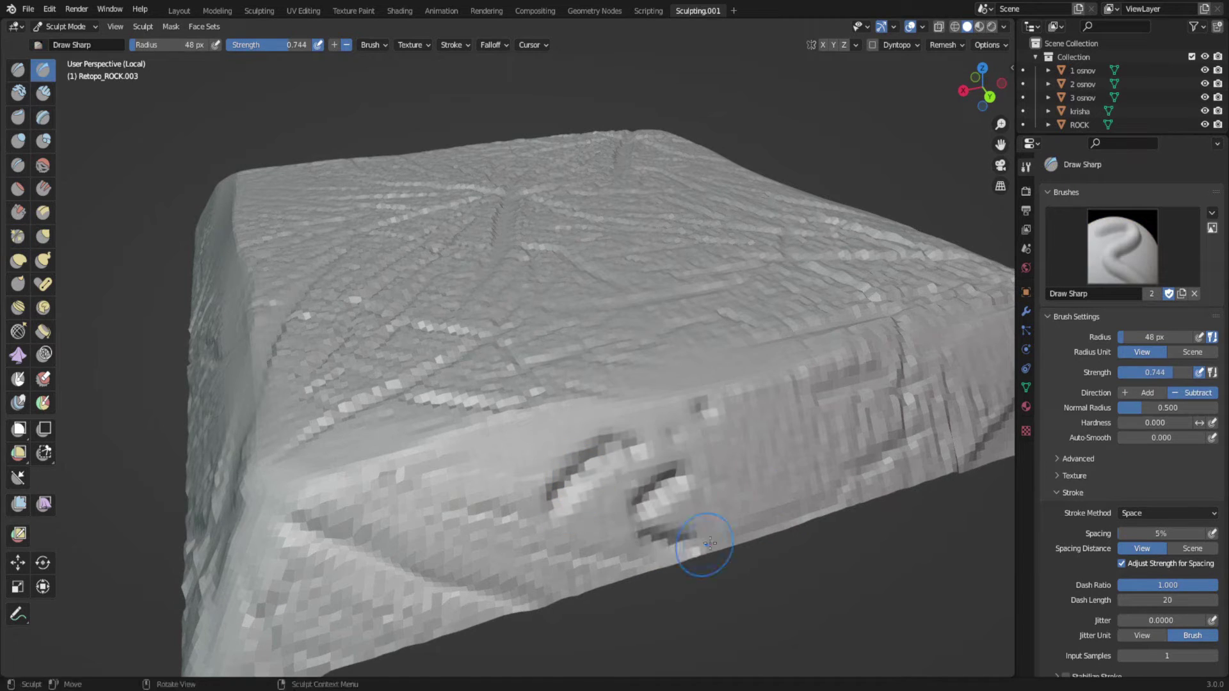
middle_drag(710, 543, 710, 402)
scroll(711, 402, down, 4)
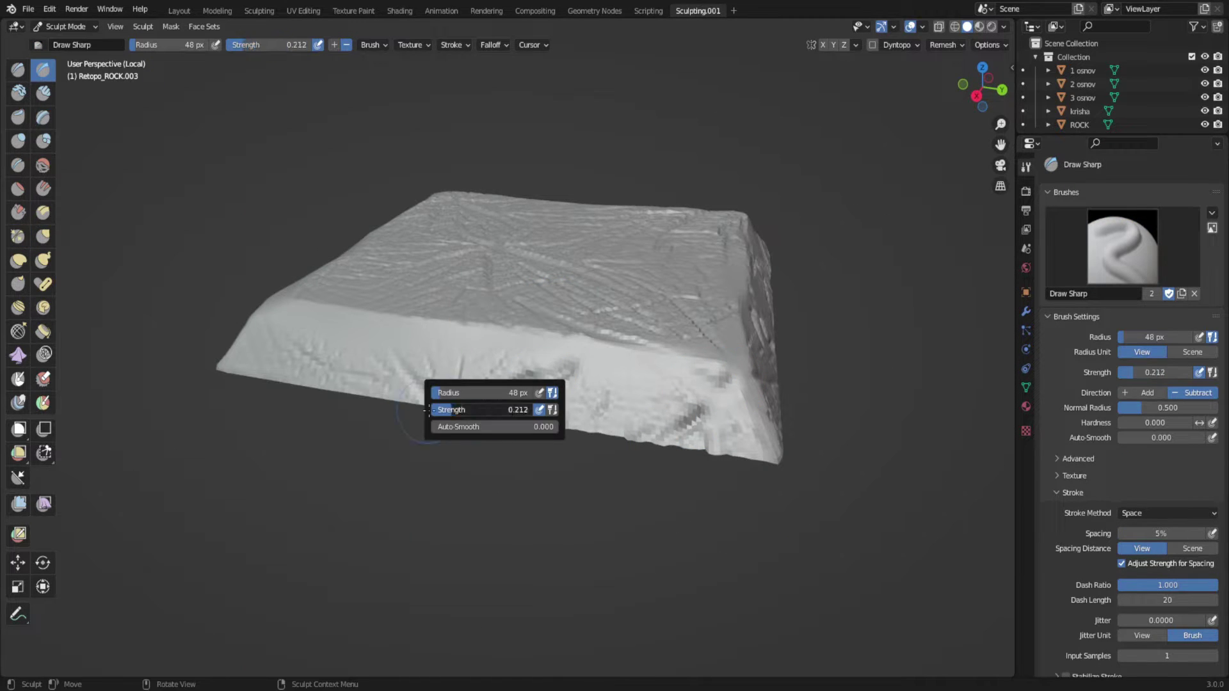
drag(410, 398, 397, 398)
middle_drag(410, 409, 590, 452)
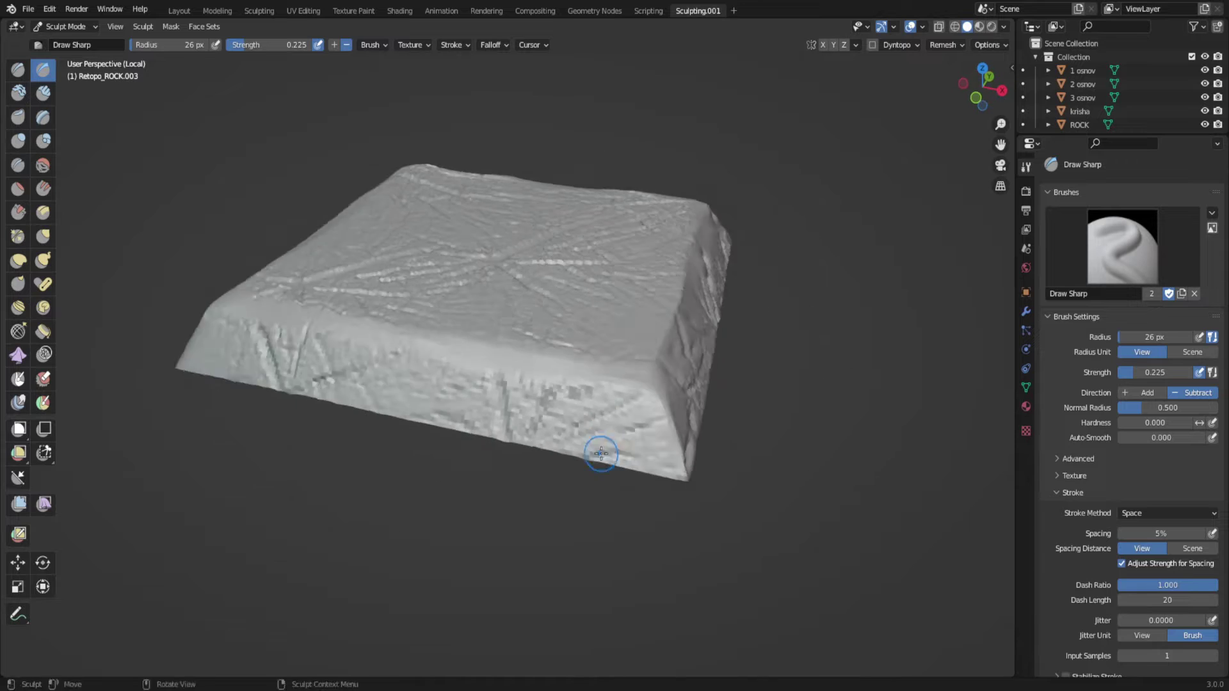
scroll(539, 512, up, 2)
- Give the sculpt brush the RockWall texture and review the slab's sides and top
click(28, 9)
key(Escape)
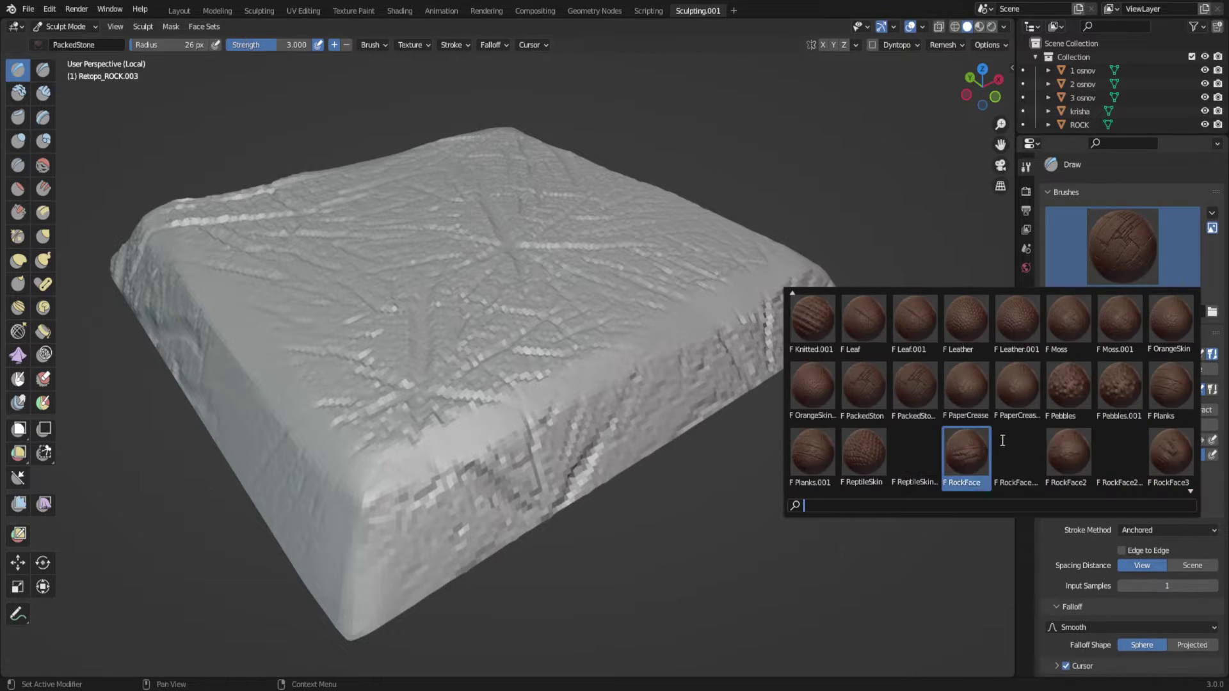
middle_drag(509, 295, 321, 322)
right_click(321, 322)
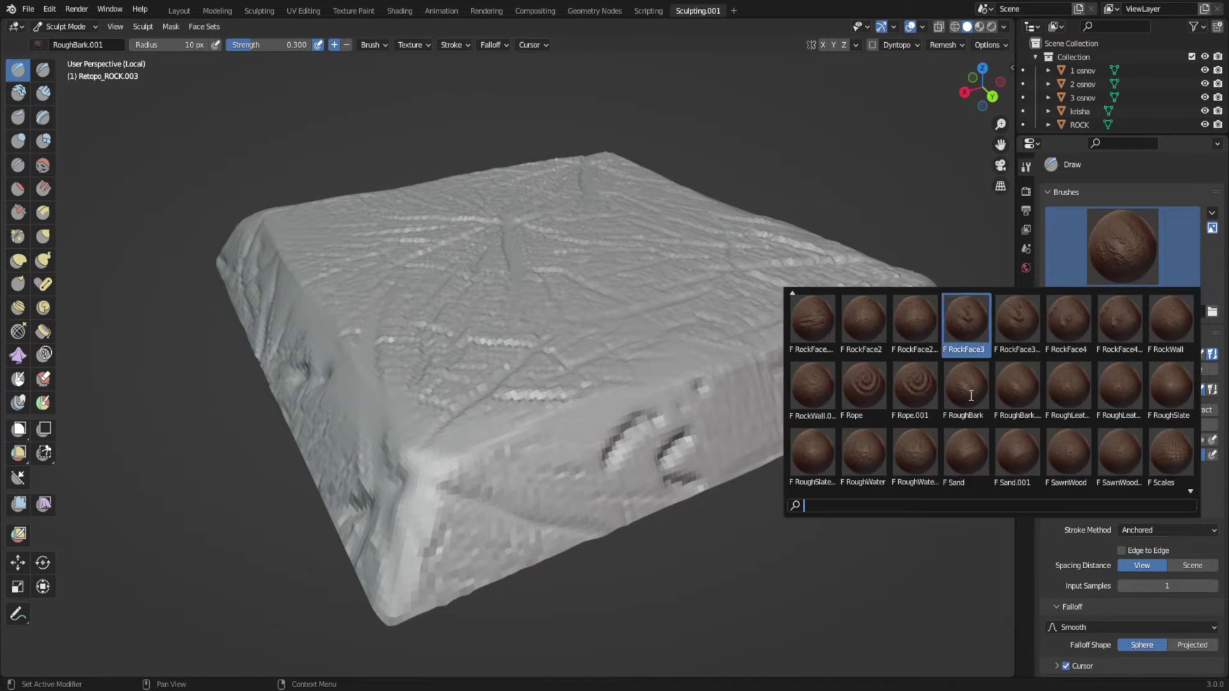
click(971, 320)
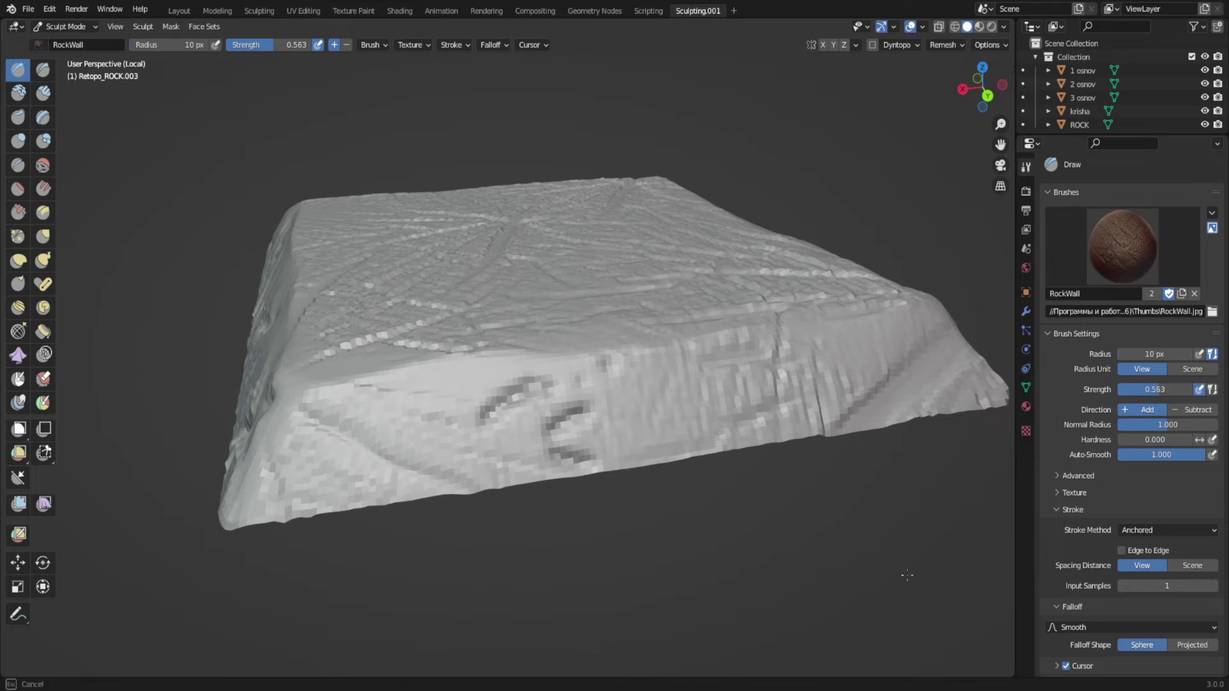
middle_drag(682, 657, 549, 512)
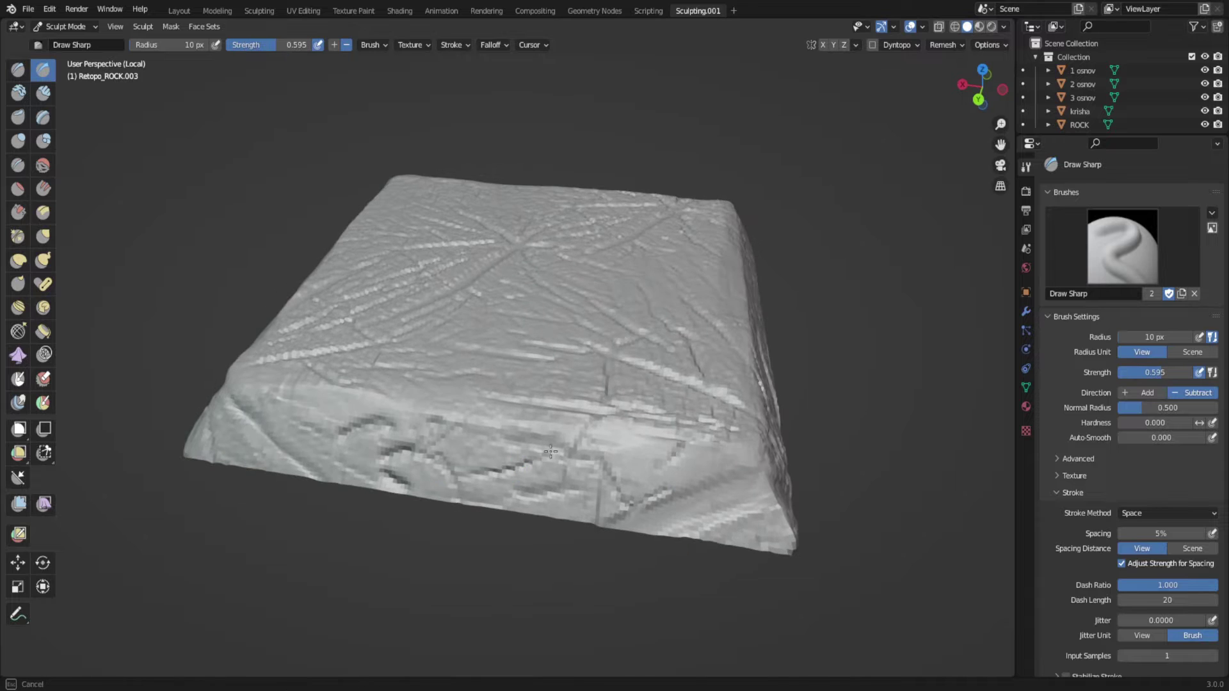
mouse_move(621, 499)
middle_down()
mouse_move(565, 509)
mouse_move(530, 445)
middle_up()
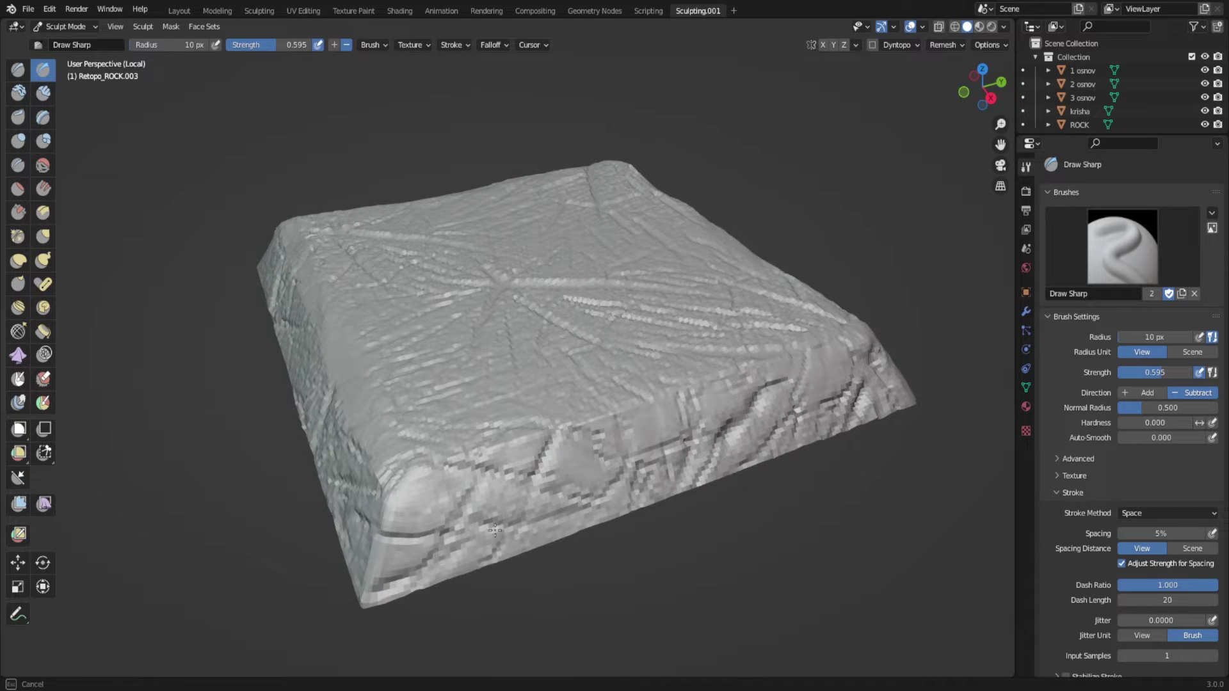
mouse_move(494, 530)
middle_down()
mouse_move(612, 406)
mouse_move(621, 454)
middle_up()
middle_drag(575, 386, 621, 463)
mouse_move(601, 542)
middle_down()
mouse_move(576, 486)
mouse_move(228, 115)
middle_up()
- Rough up the slab's edges and corners with the Flatten and Scrape brushes
key(p)
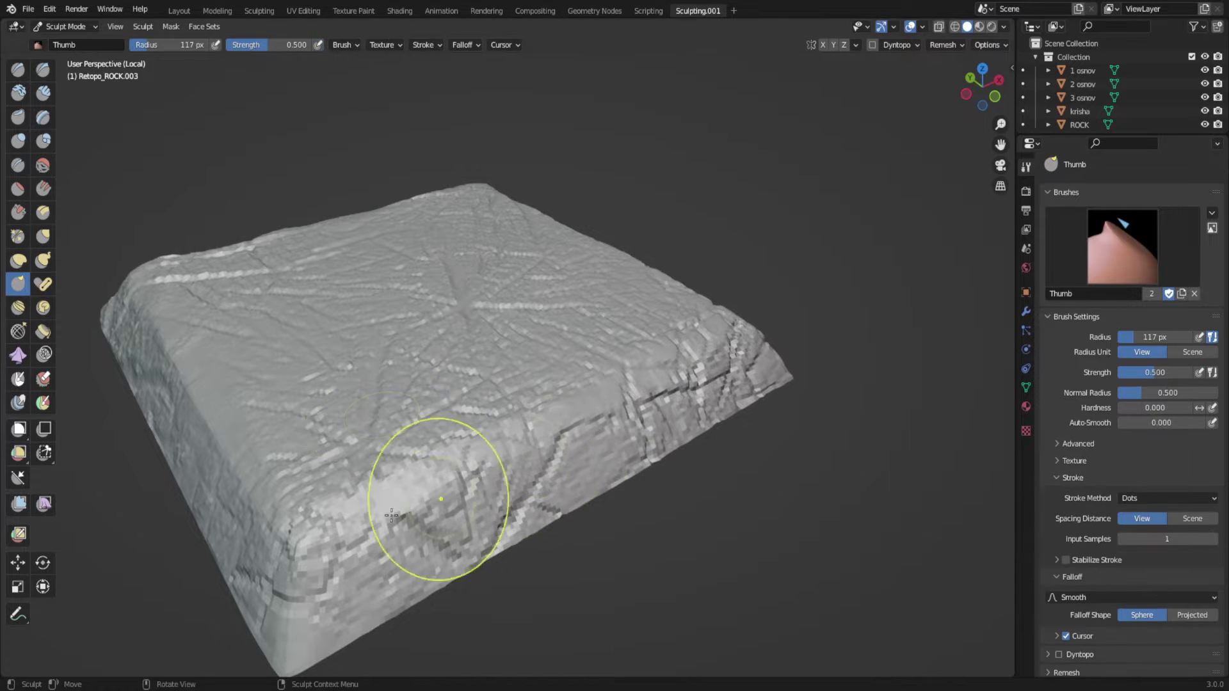
mouse_move(426, 508)
middle_down()
mouse_move(741, 617)
mouse_move(719, 514)
middle_up()
key(shift+t)
click(17, 212)
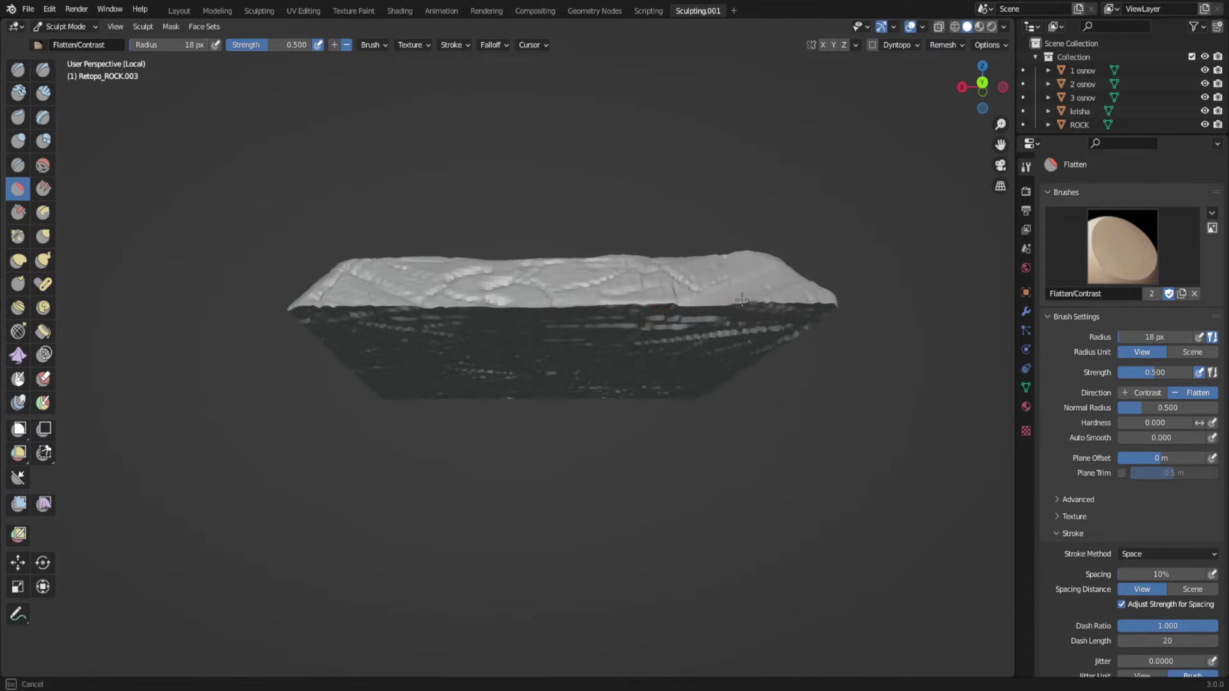
mouse_move(448, 358)
middle_down()
mouse_move(587, 348)
mouse_move(513, 266)
mouse_move(472, 405)
mouse_move(477, 383)
mouse_move(569, 353)
middle_up()
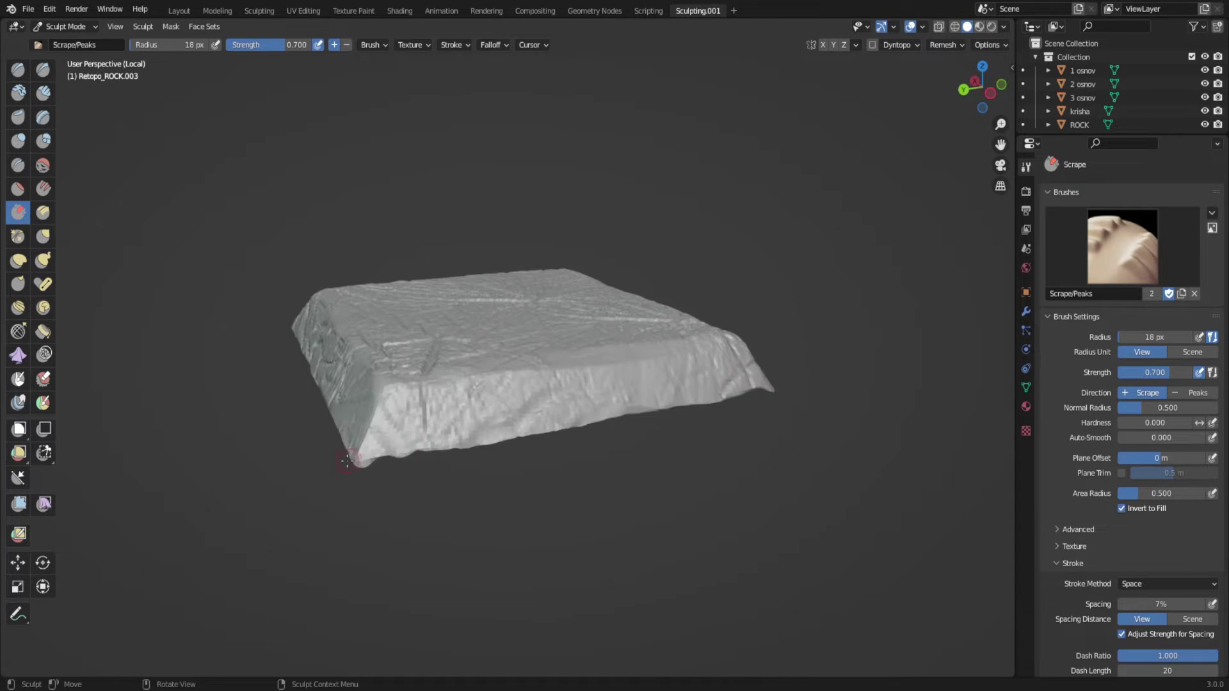
mouse_move(347, 461)
middle_down()
mouse_move(103, 273)
mouse_move(349, 429)
mouse_move(562, 508)
middle_up()
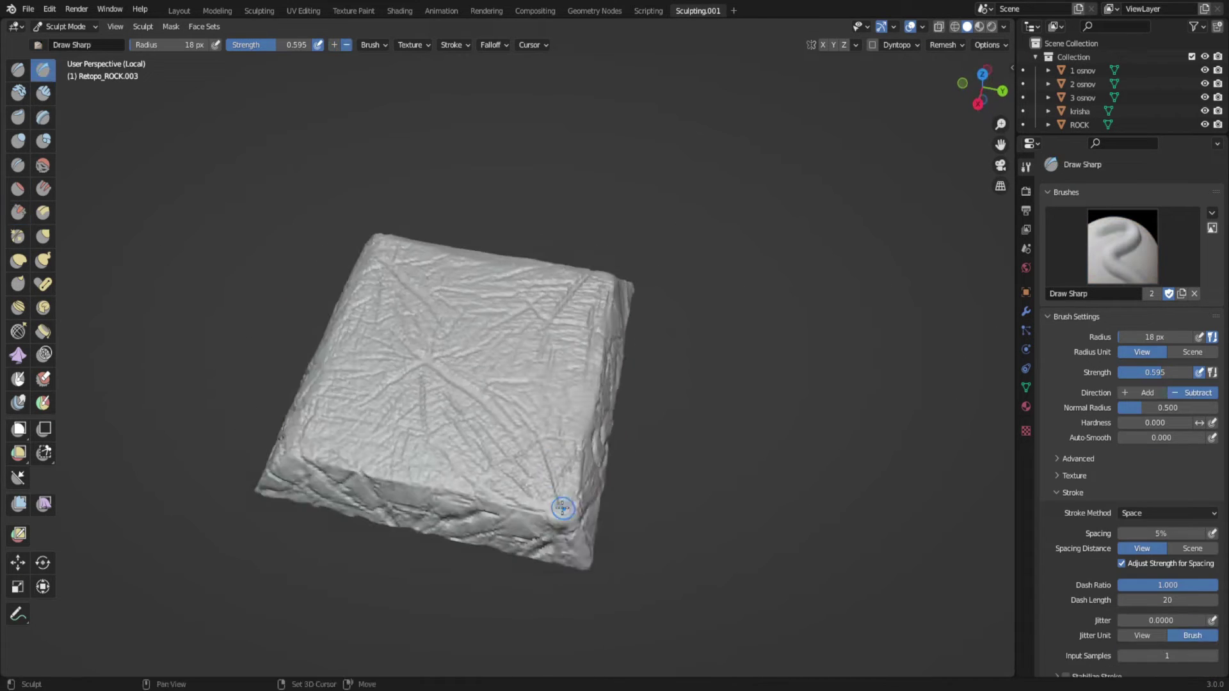
scroll(562, 507, up, 3)
middle_drag(482, 504, 569, 500)
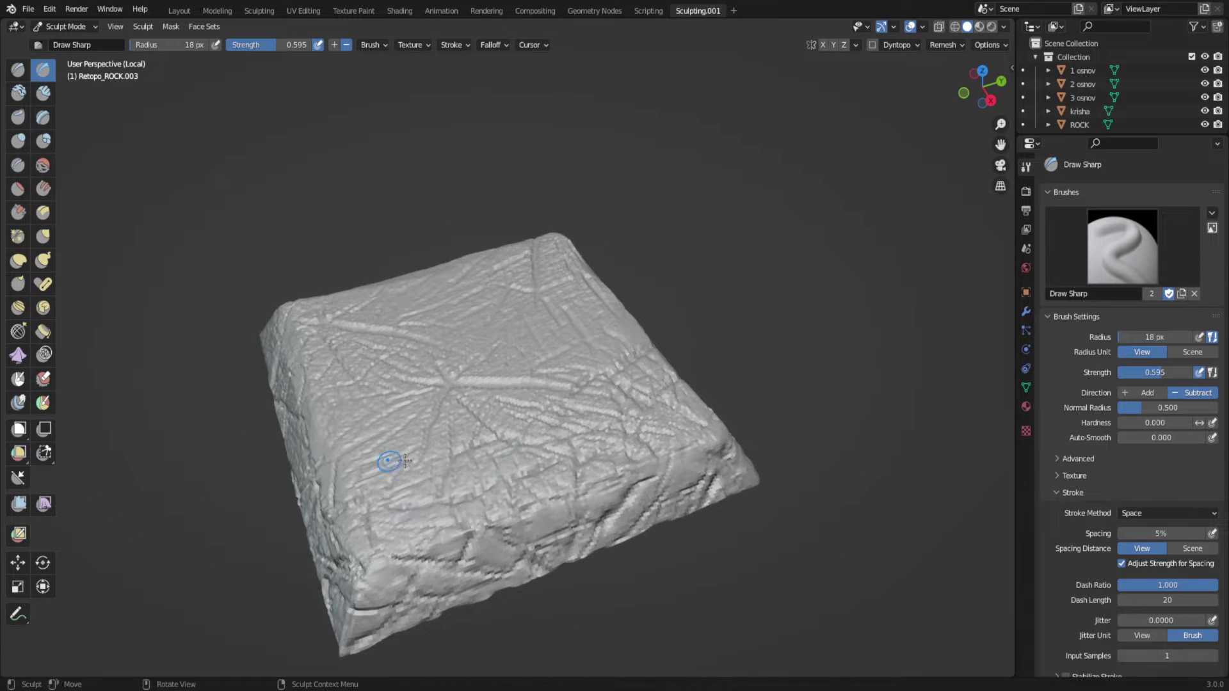
mouse_move(405, 461)
middle_down()
mouse_move(537, 593)
mouse_move(474, 288)
middle_up()
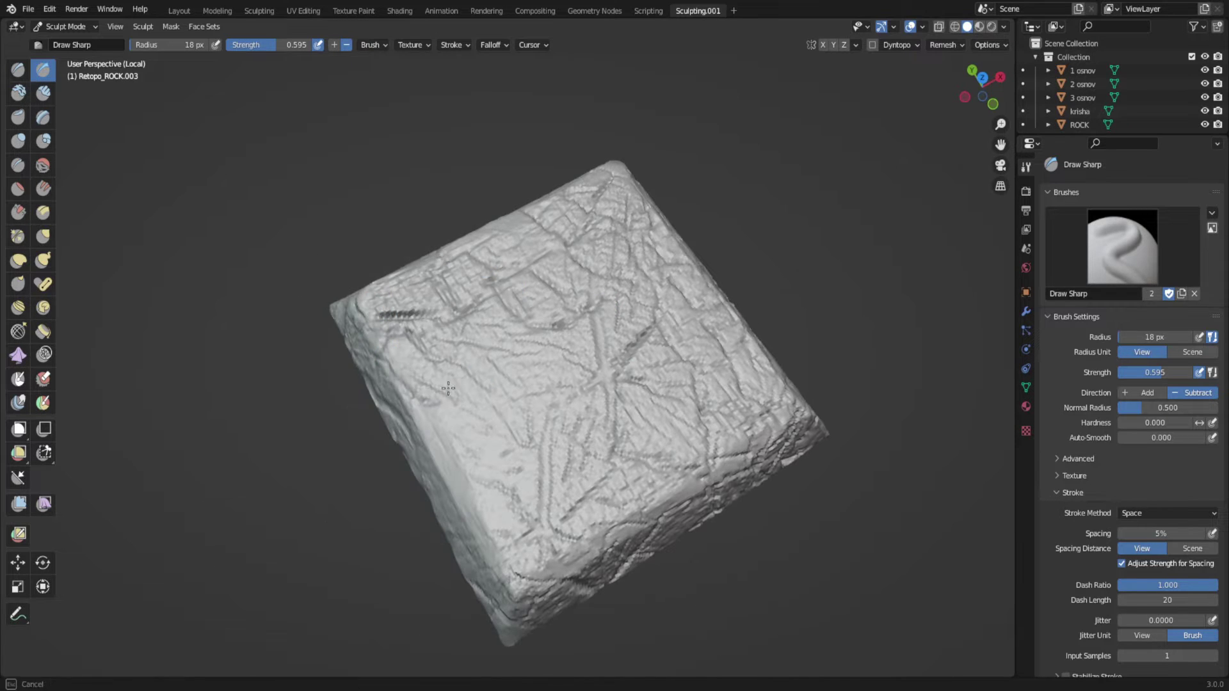
mouse_move(490, 530)
middle_down()
mouse_move(593, 420)
mouse_move(563, 665)
mouse_move(604, 443)
mouse_move(357, 397)
mouse_move(490, 338)
middle_up()
key(shift+t)
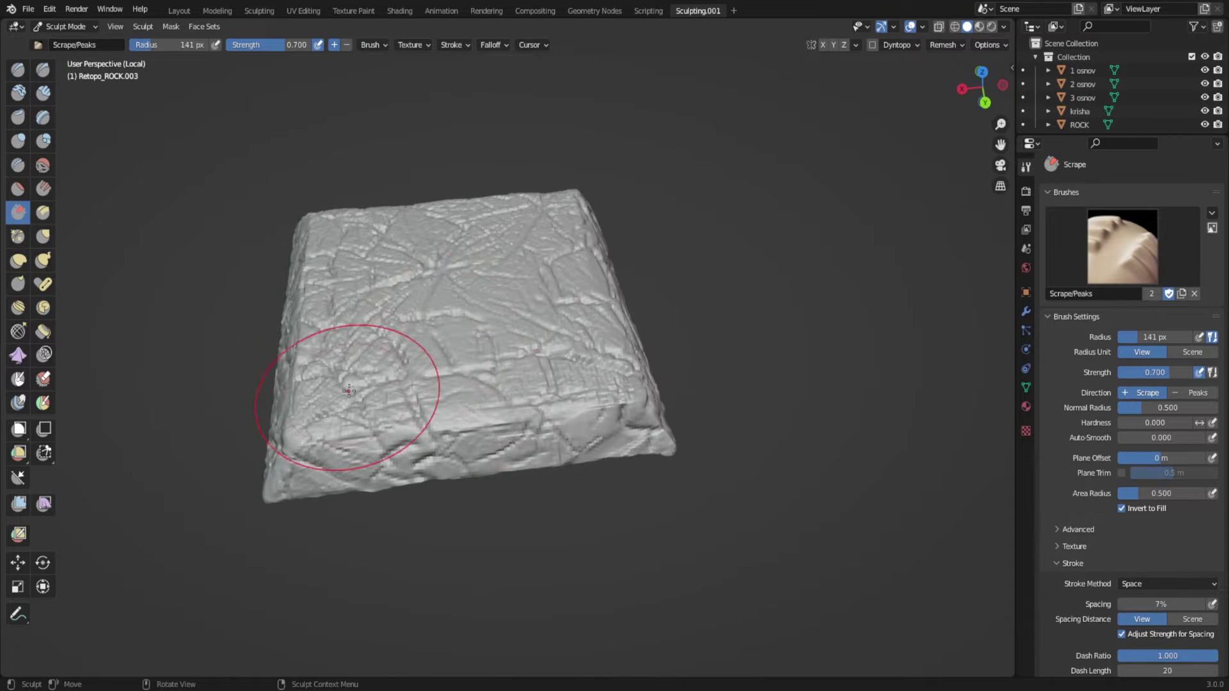
mouse_move(349, 391)
middle_down()
mouse_move(548, 412)
mouse_move(576, 493)
mouse_move(384, 439)
mouse_move(553, 510)
mouse_move(512, 448)
mouse_move(562, 324)
middle_up()
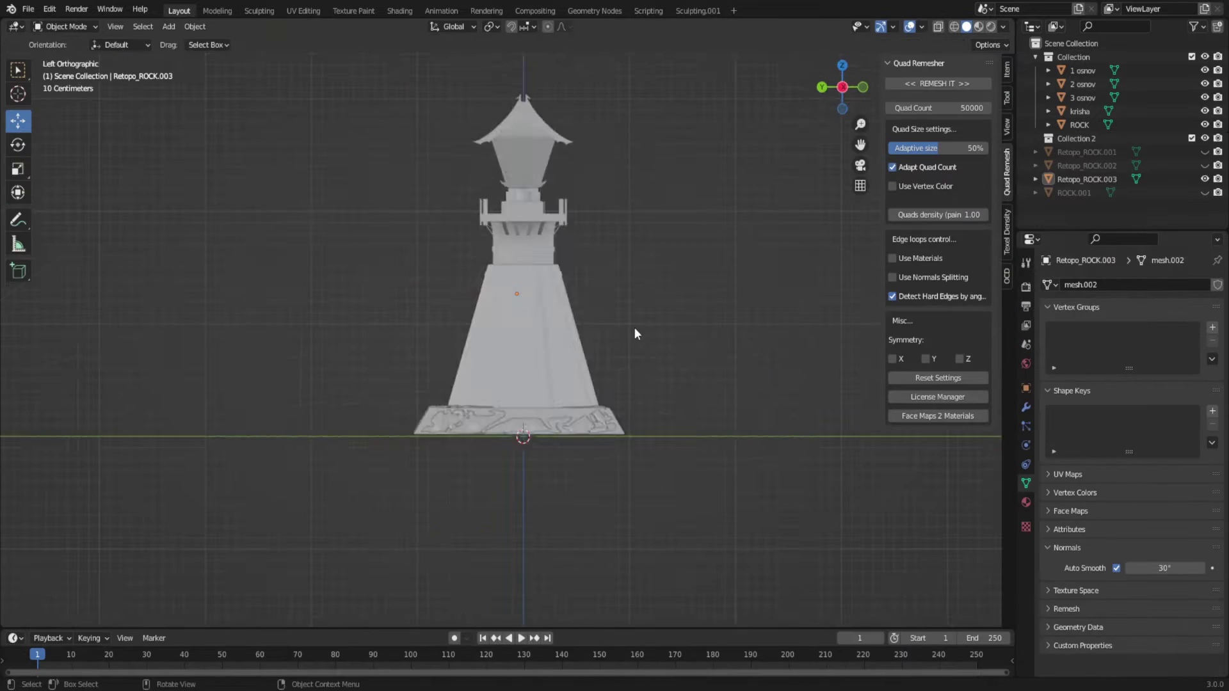
- Duplicate the stone base and give the copy a Decimate modifier at ratio 0.1
middle_drag(635, 334, 541, 506)
click(541, 506)
key(shift+d)
click(1026, 407)
key(KP_Divide)
click(1126, 284)
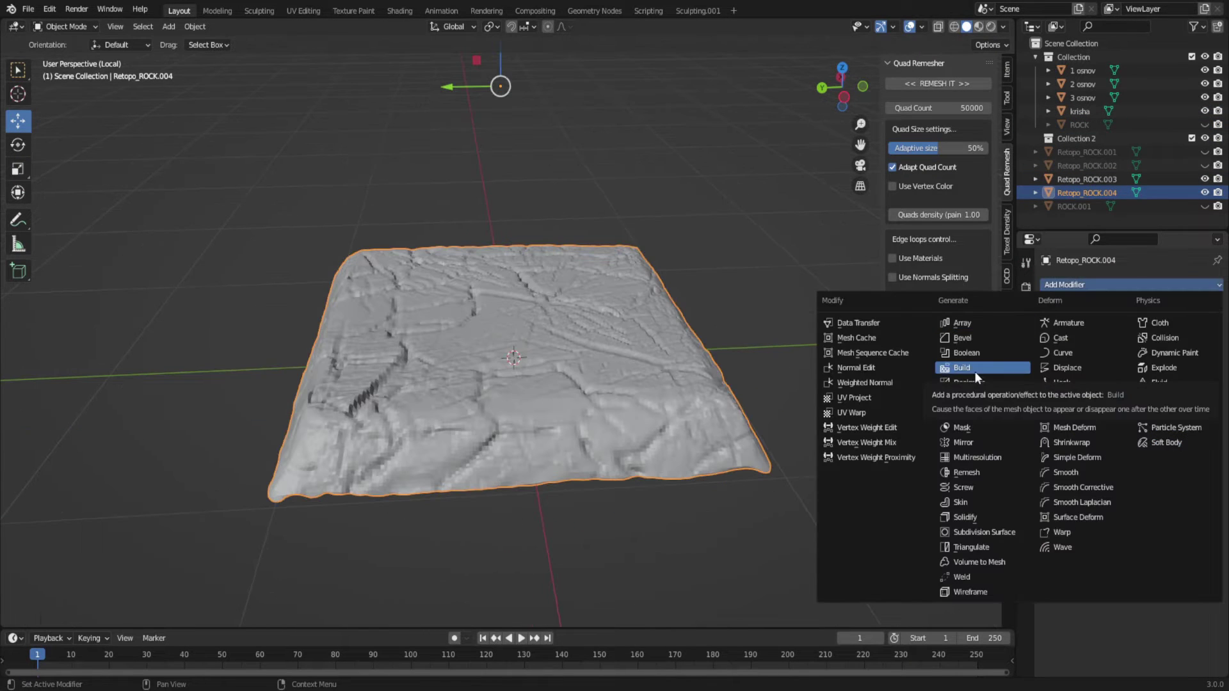
click(967, 382)
mouse_move(1159, 344)
mouse_down()
mouse_move(1120, 344)
mouse_move(1146, 344)
mouse_up()
middle_drag(576, 384, 675, 418)
- Quad-remesh the decimated copy into the low-poly Retopo_ROCK.005 mesh
key(Tab)
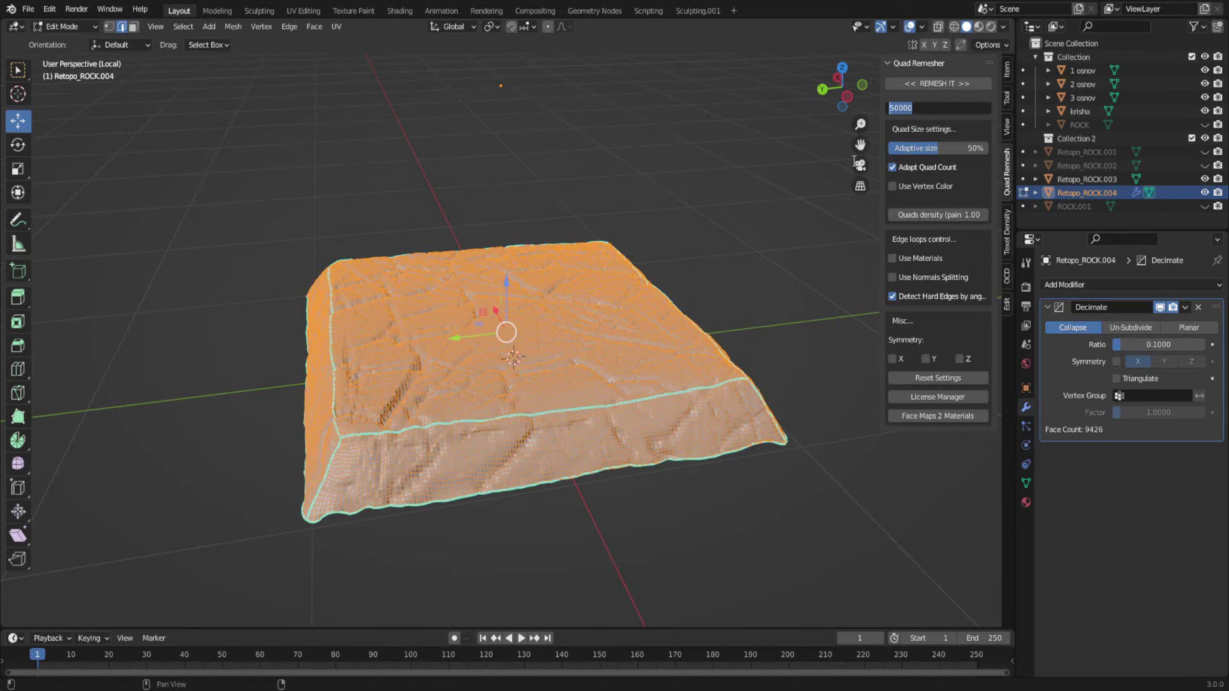
click(942, 85)
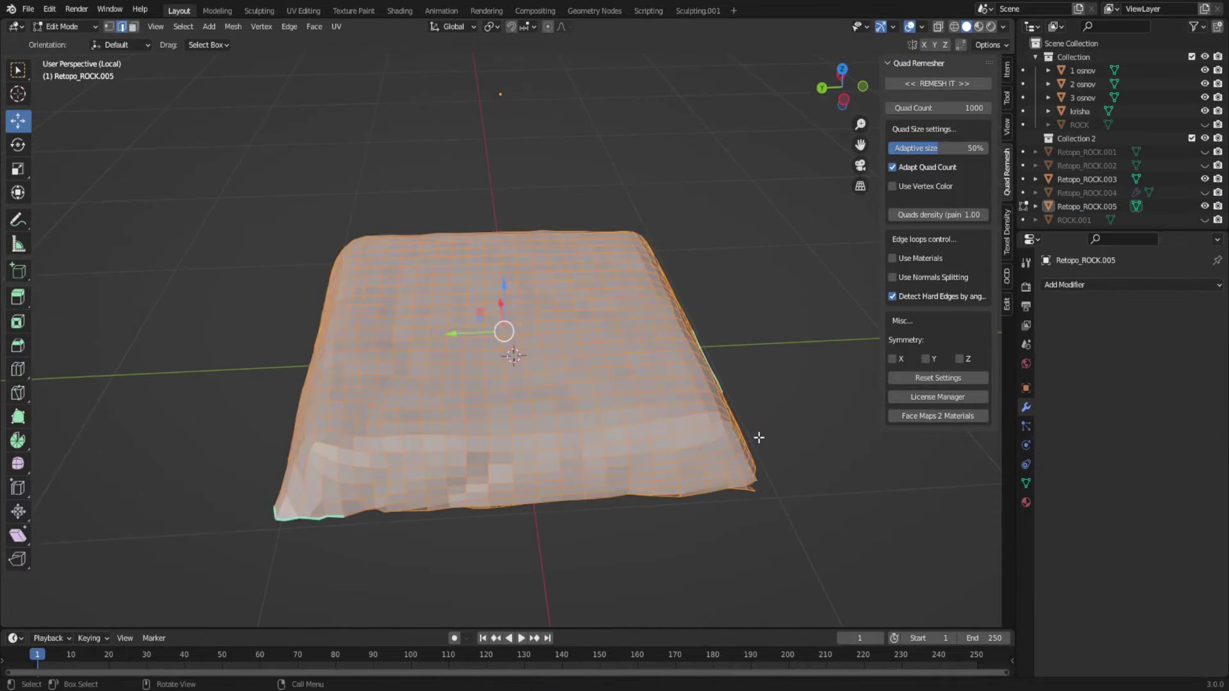
middle_drag(757, 433, 644, 359)
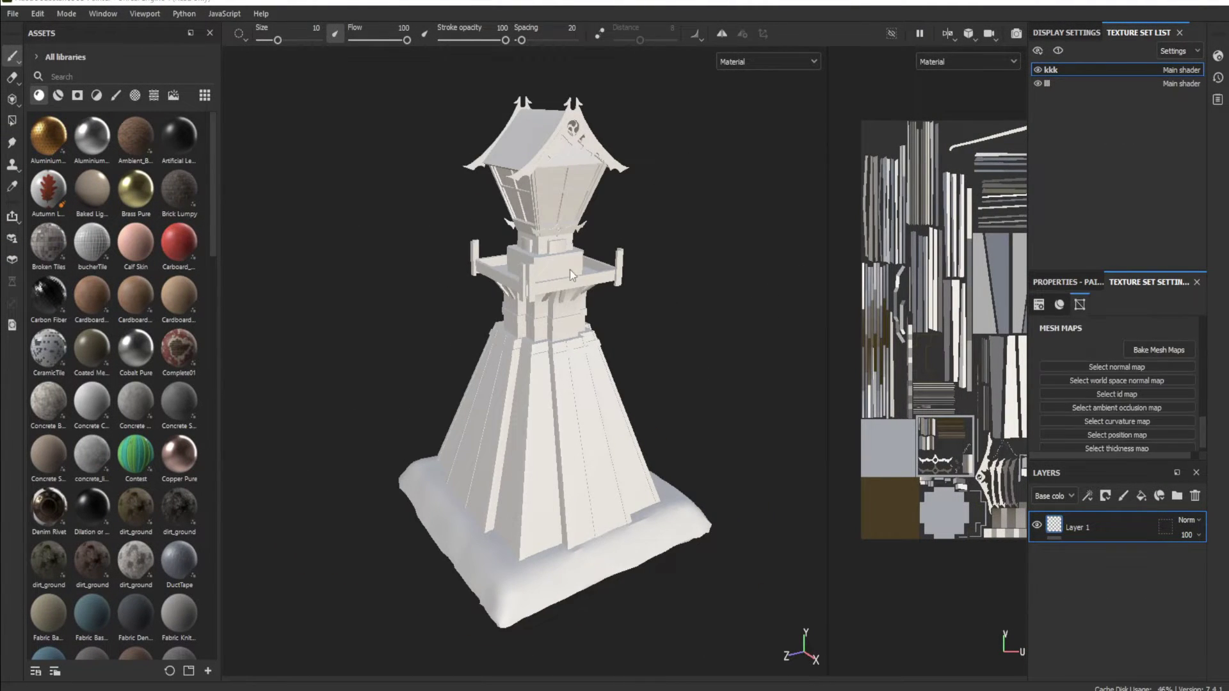
- Apply Wood Beech Veined to the lantern and set its base colour to red
alt+drag(737, 465, 636, 375)
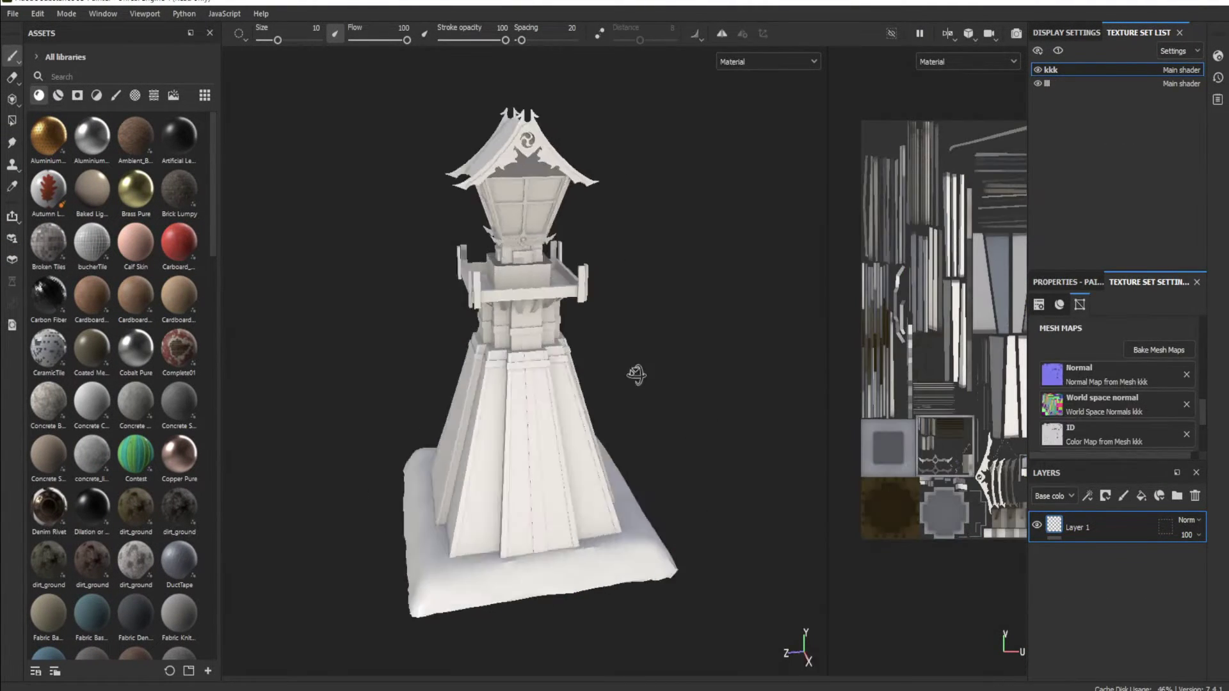
click(59, 94)
scroll(121, 384, down, 10)
alt+right_drag(625, 597, 356, 279)
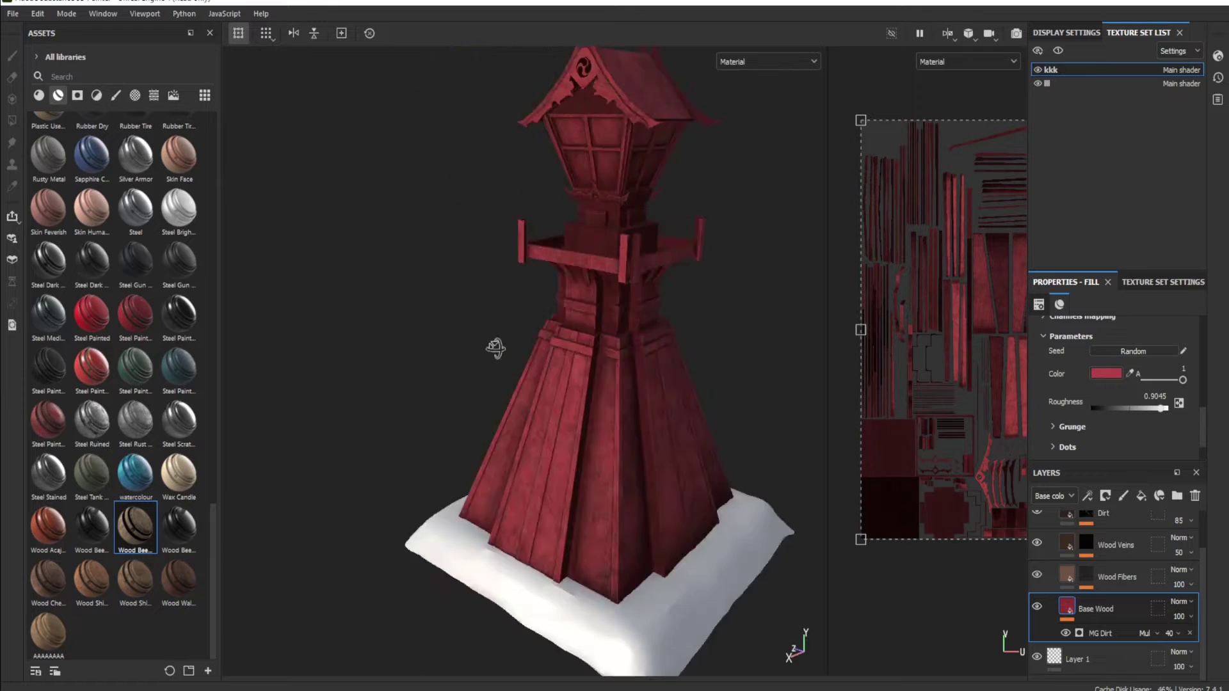
alt+drag(494, 348, 1097, 423)
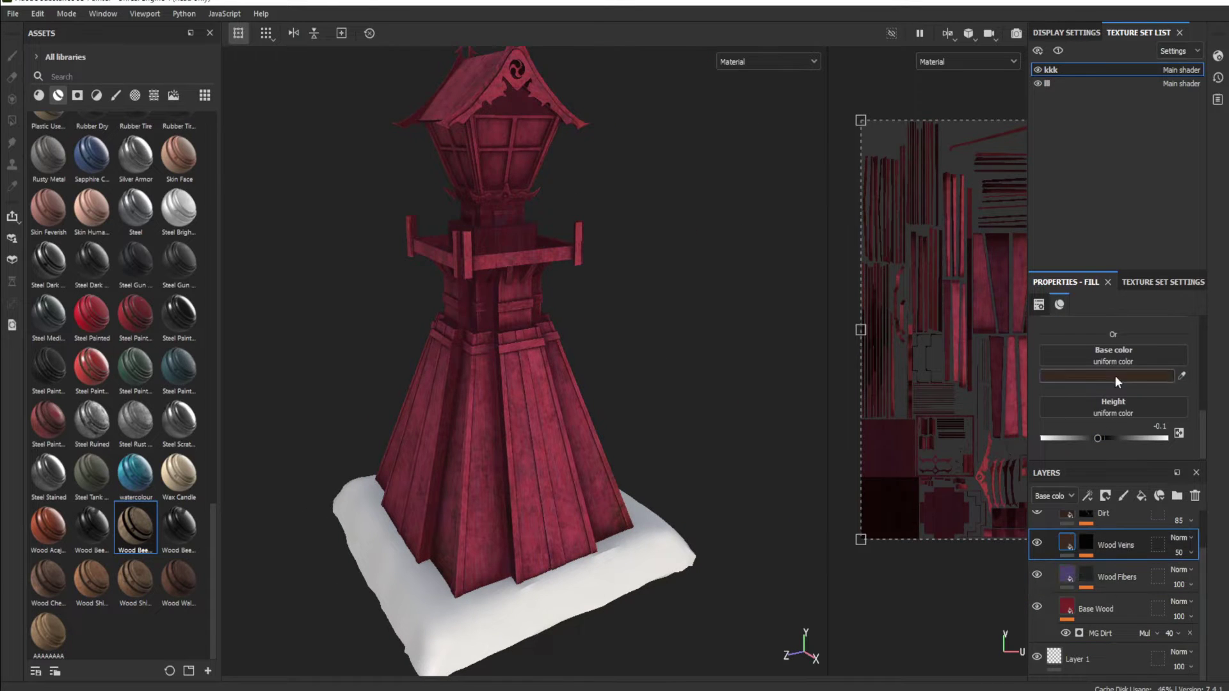
alt+drag(691, 406, 569, 298)
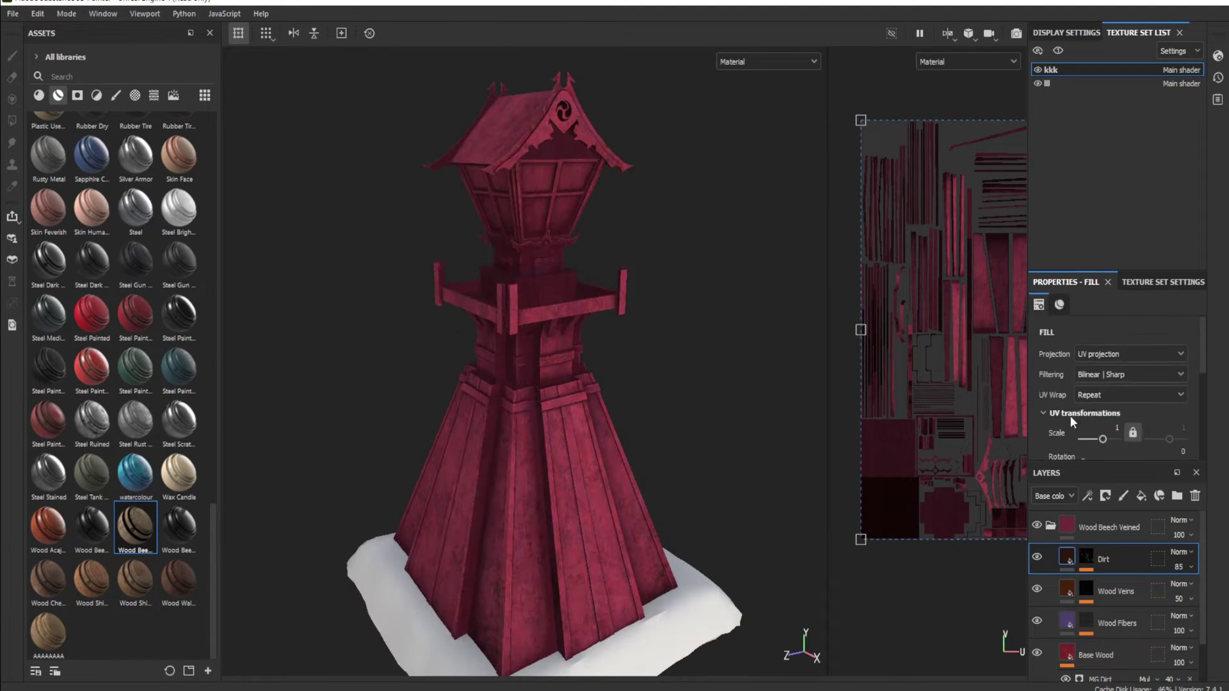
- Add a fill layer above the wood masked with Dirt Cavities
click(1106, 496)
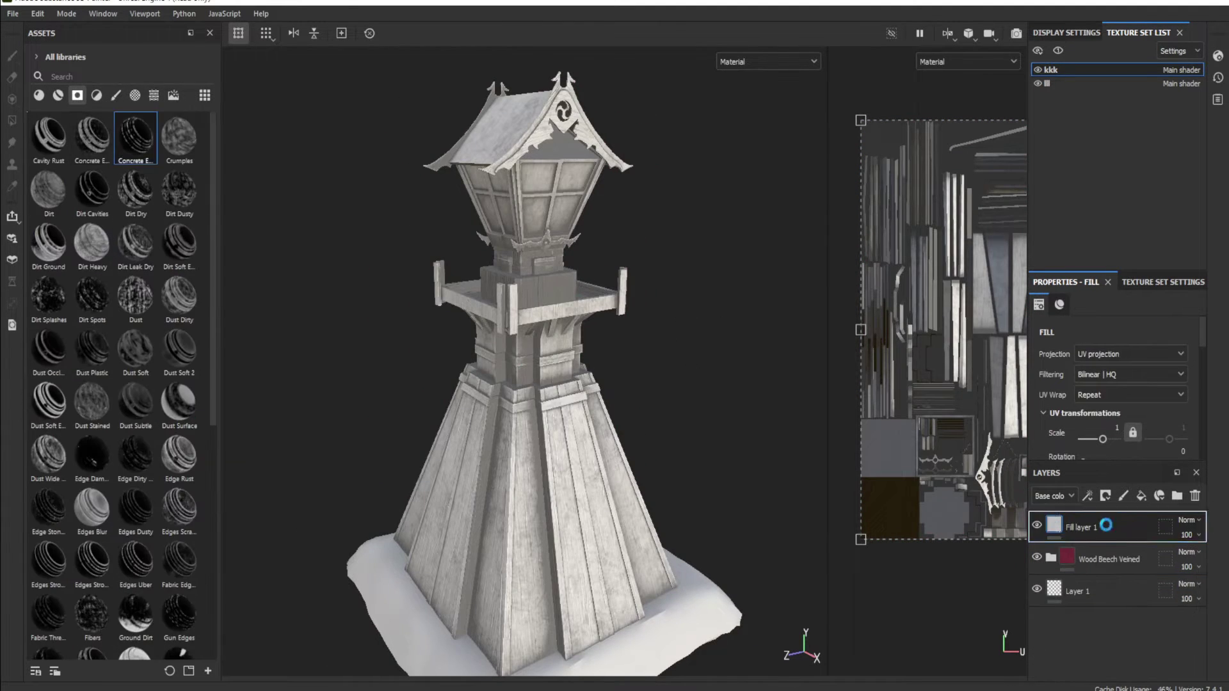
drag(92, 192, 652, 340)
scroll(1109, 402, down, 5)
scroll(639, 286, up, 5)
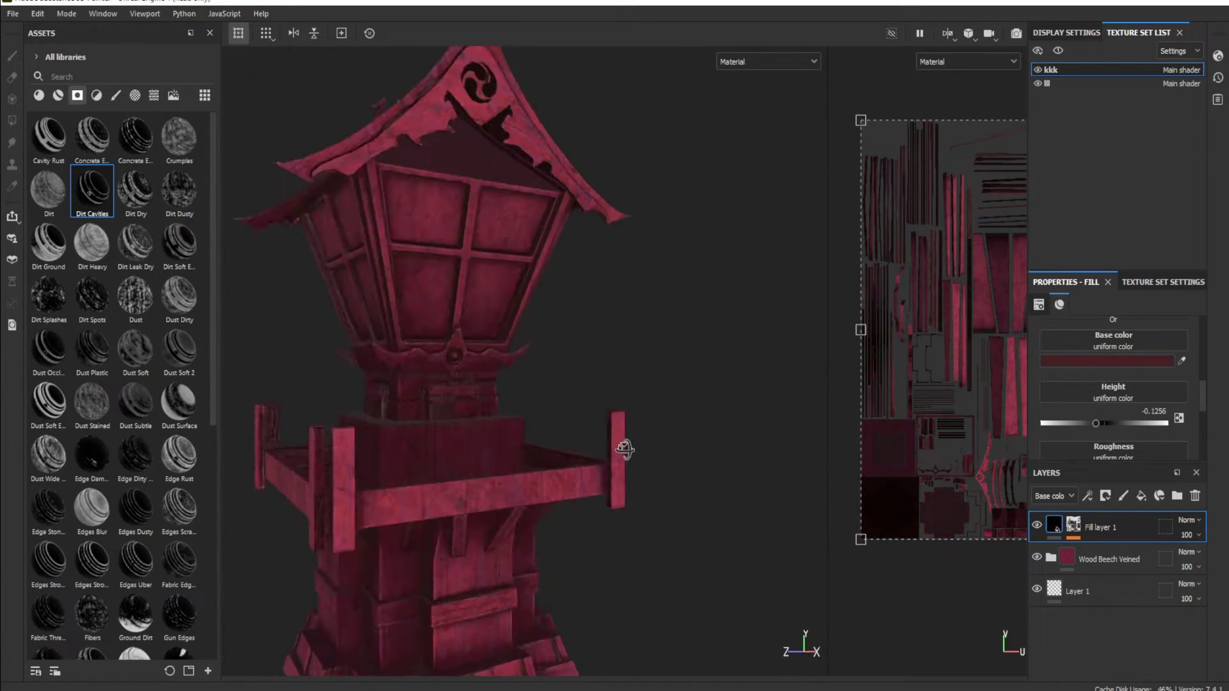
- Add a scratches fill layer on top with height set to -0.6683
click(1141, 496)
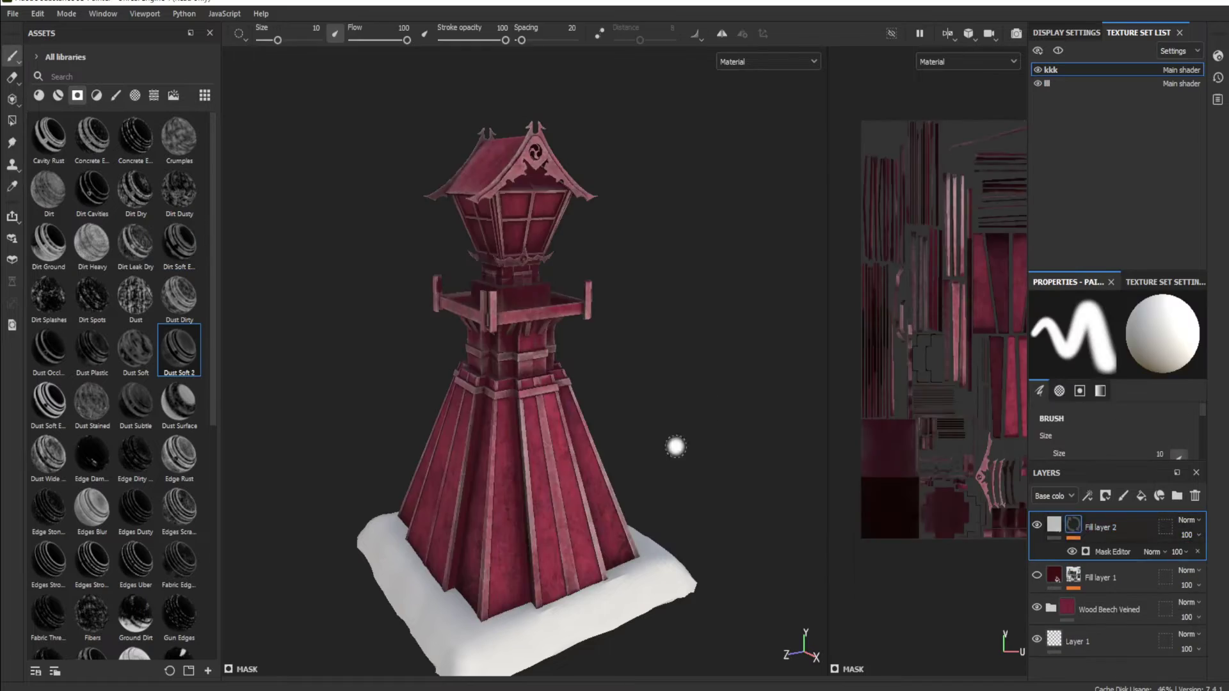
scroll(115, 384, down, 5)
drag(180, 528, 1119, 533)
scroll(733, 486, up, 3)
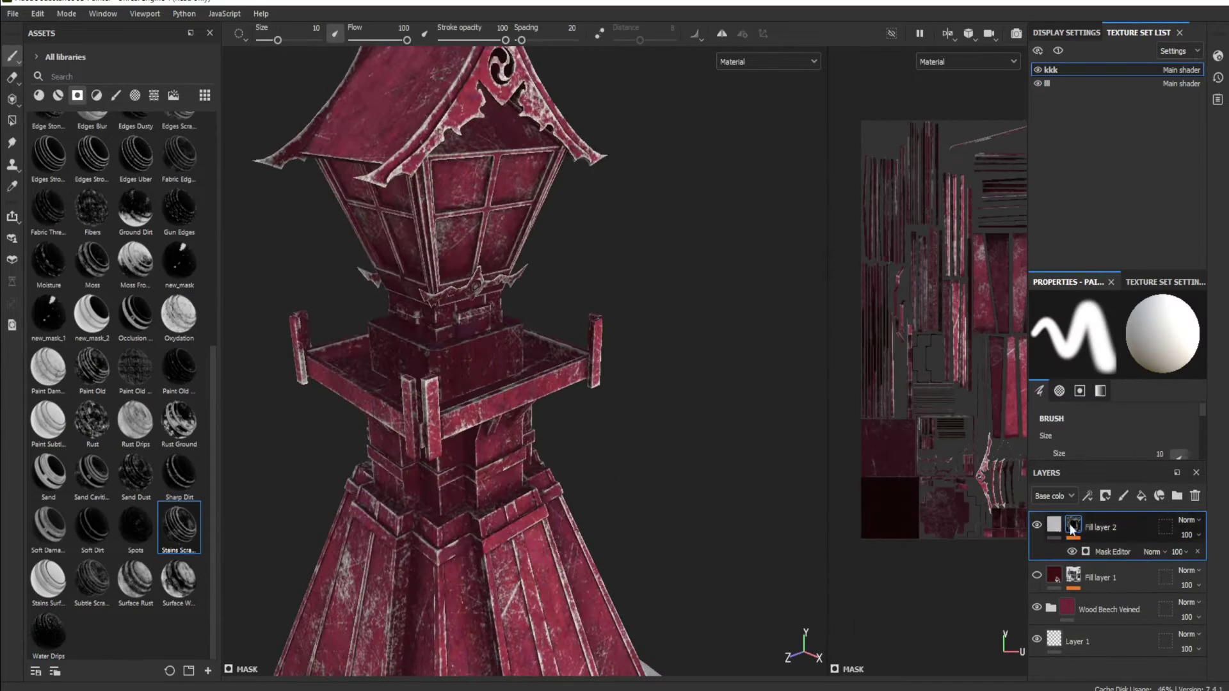
drag(1104, 424, 1061, 423)
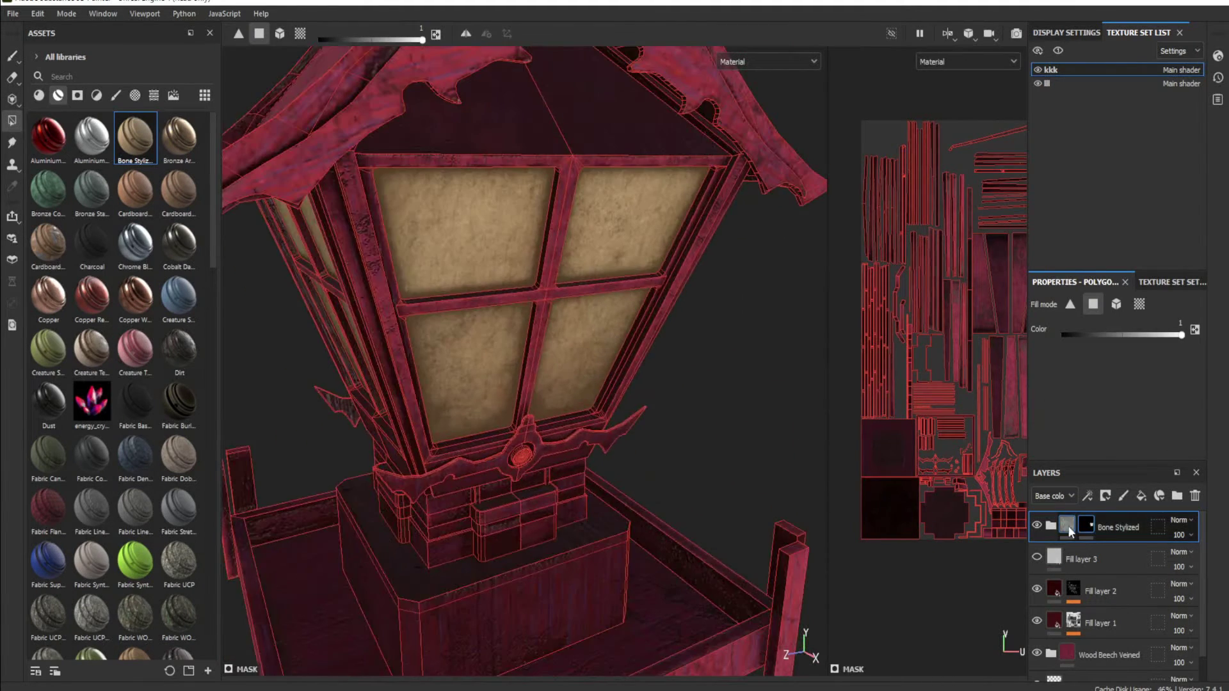
- Add an emissive fill layer above Base so the window panes glow orange
click(1065, 585)
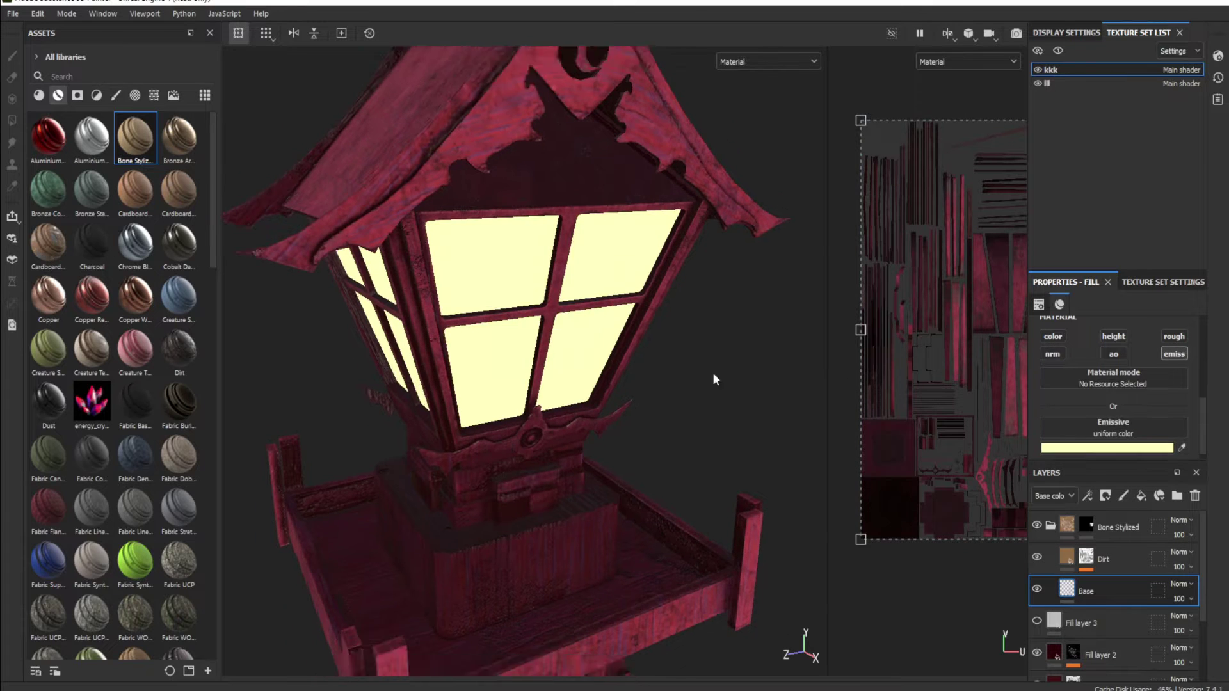
click(1140, 496)
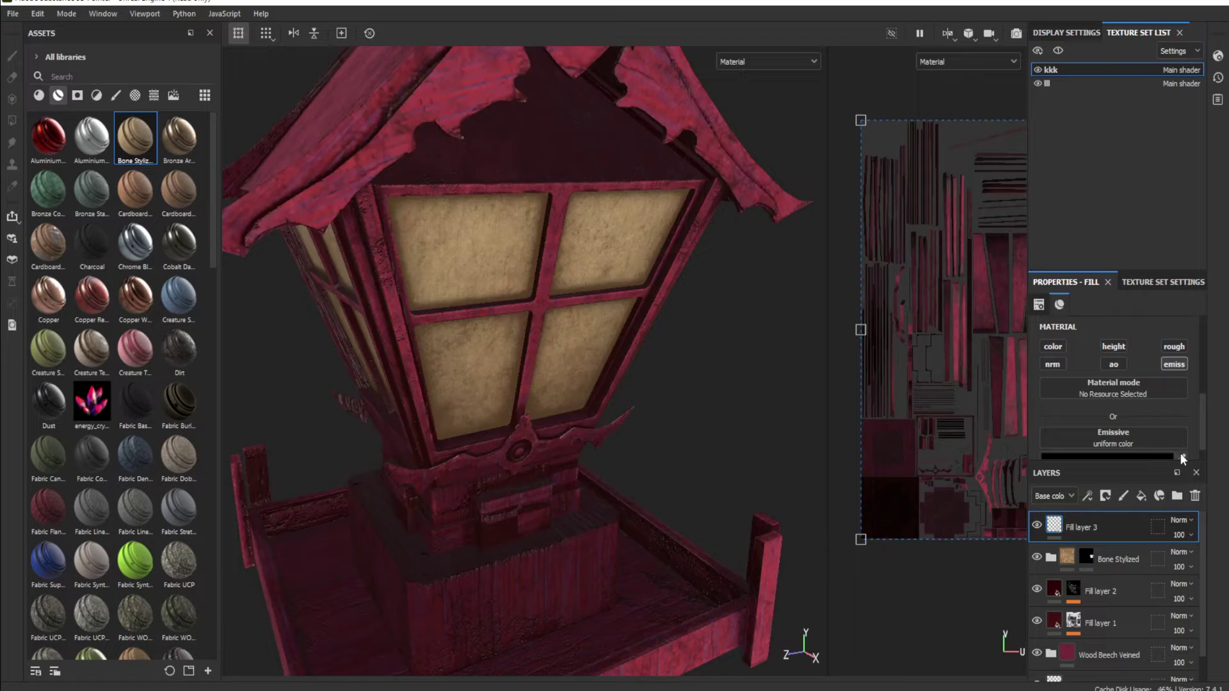
click(1180, 456)
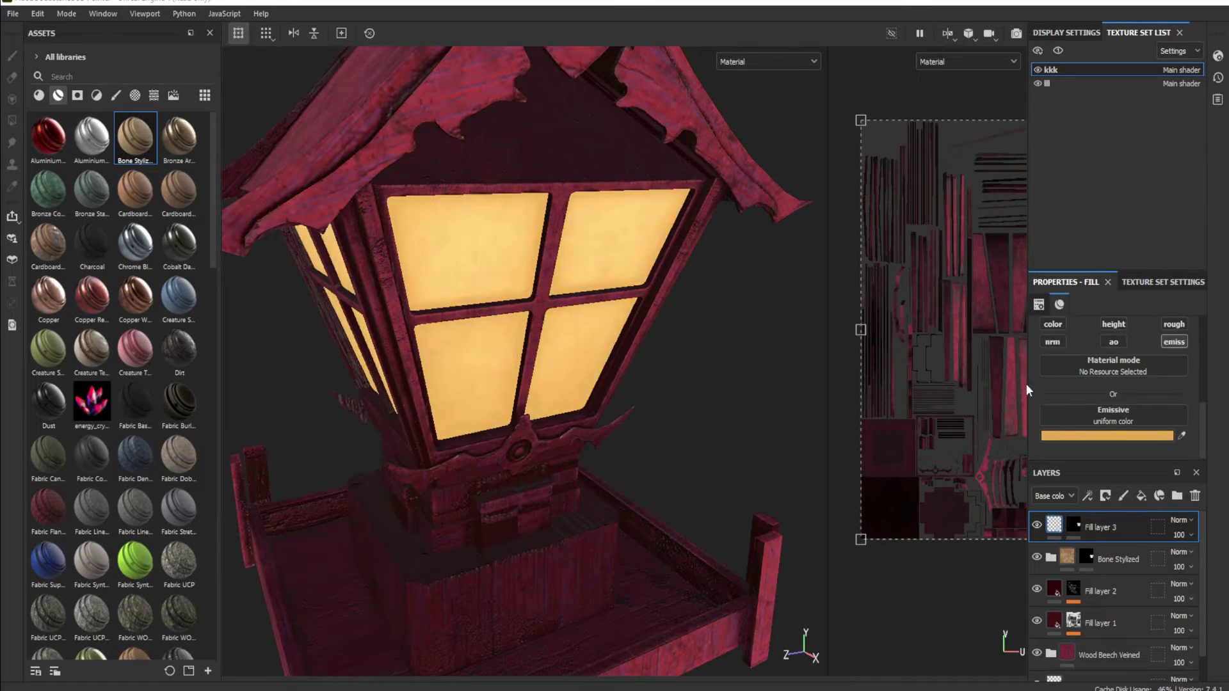
- Enable Glare in the camera post-effects and raise its Luminance
click(1066, 32)
click(1059, 85)
click(1072, 210)
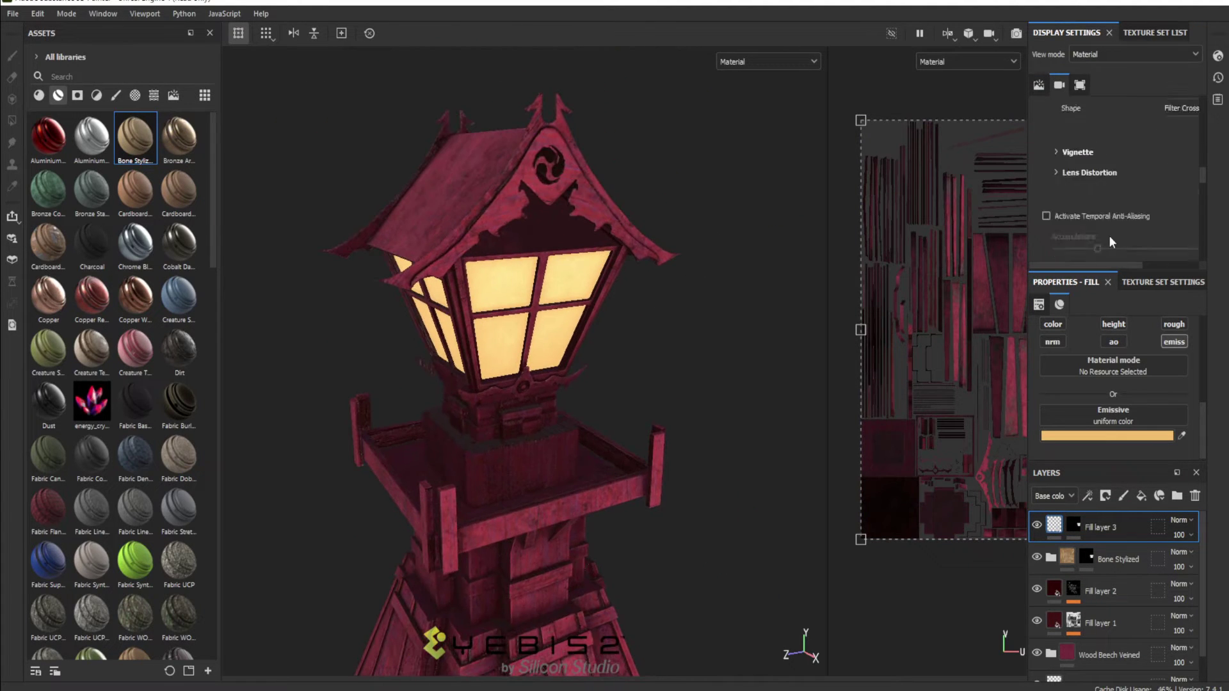
scroll(771, 302, down, 3)
scroll(1161, 214, down, 1)
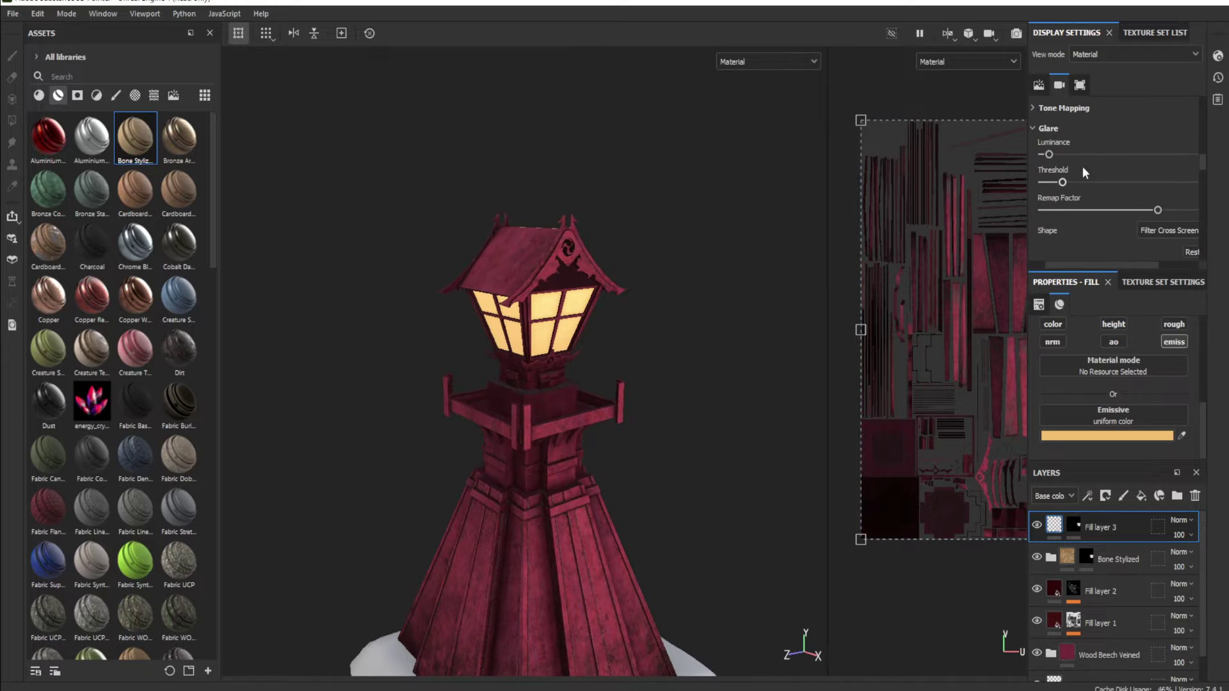
scroll(1070, 171, up, 1)
mouse_move(1060, 195)
mouse_down()
mouse_move(1039, 195)
mouse_move(1077, 195)
mouse_up()
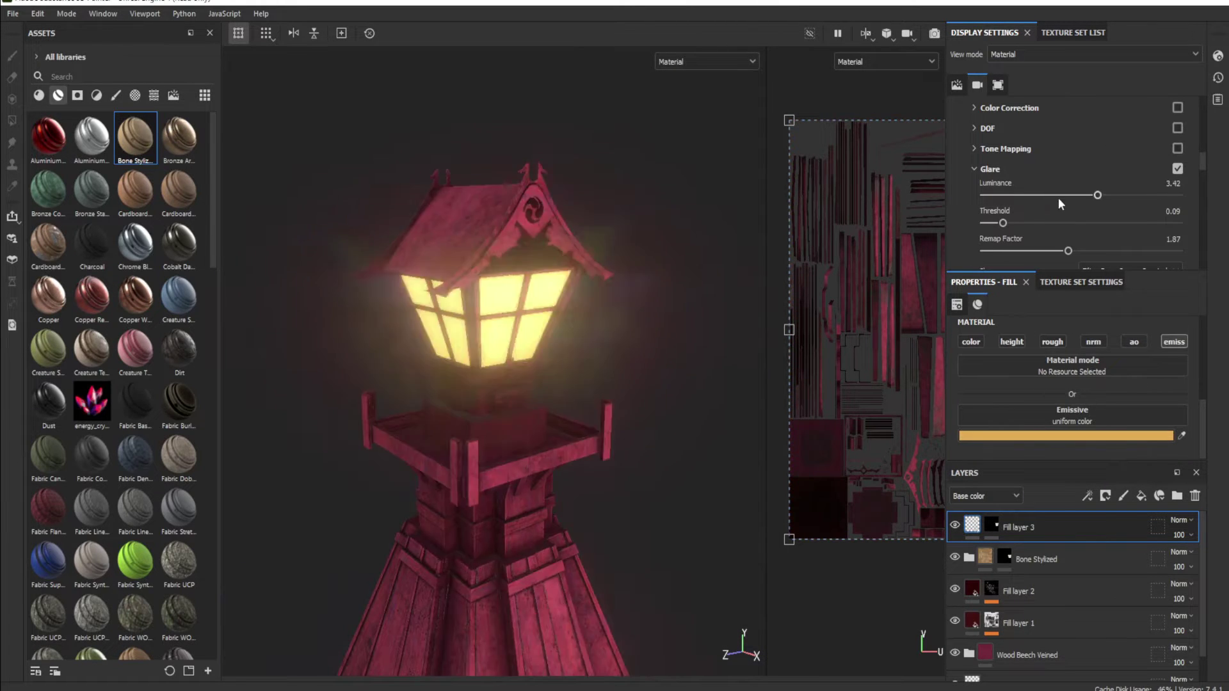
- Add a new Fill layer 4 to the layer stack
alt+drag(823, 275, 661, 319)
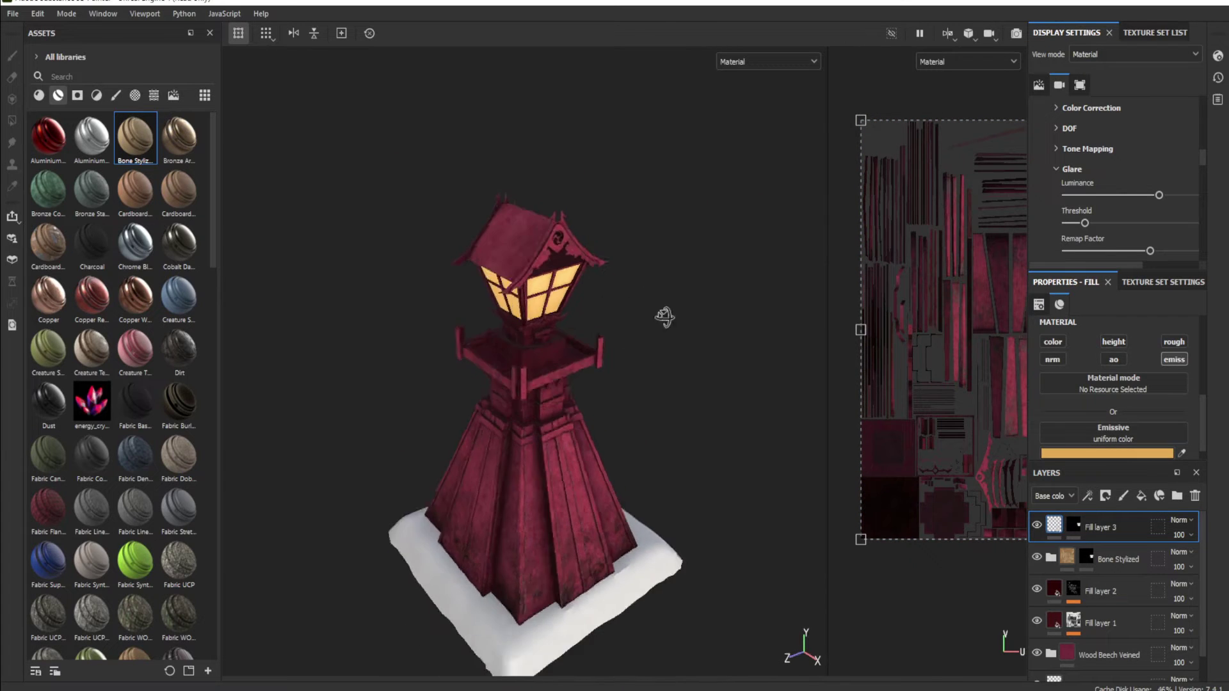
click(1140, 496)
scroll(158, 421, down, 10)
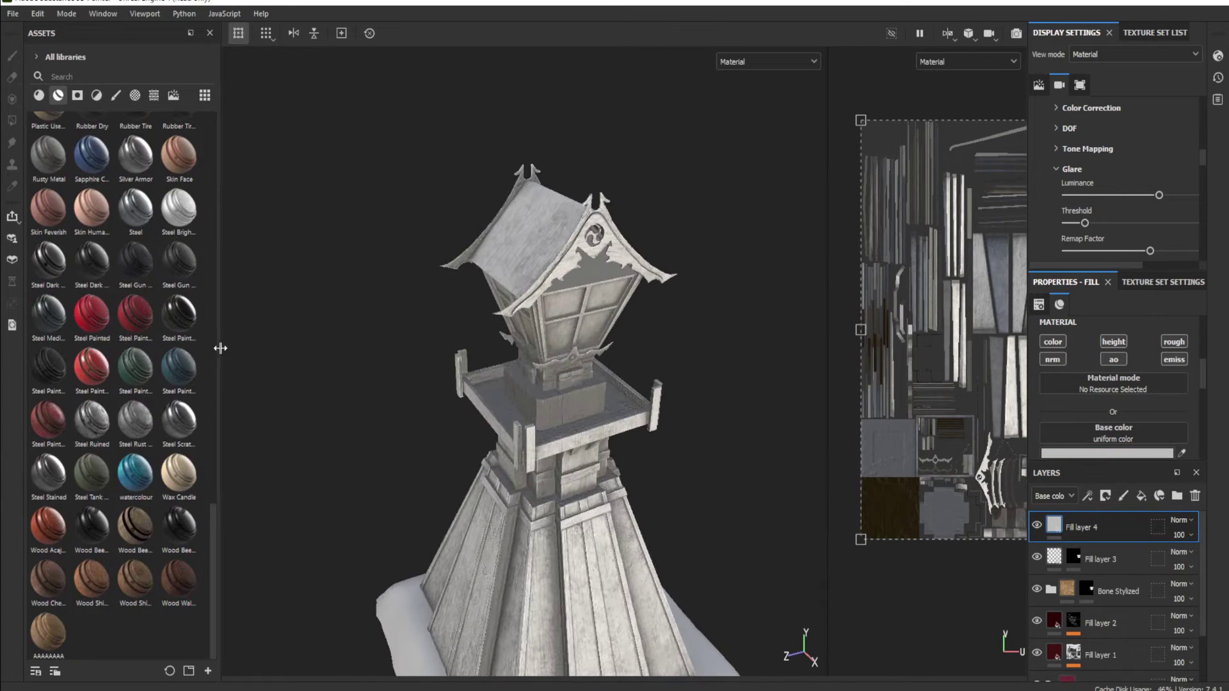
- Add the dark wood material as a layer and polygon-fill it onto the roof faces
scroll(158, 421, down, 3)
click(40, 95)
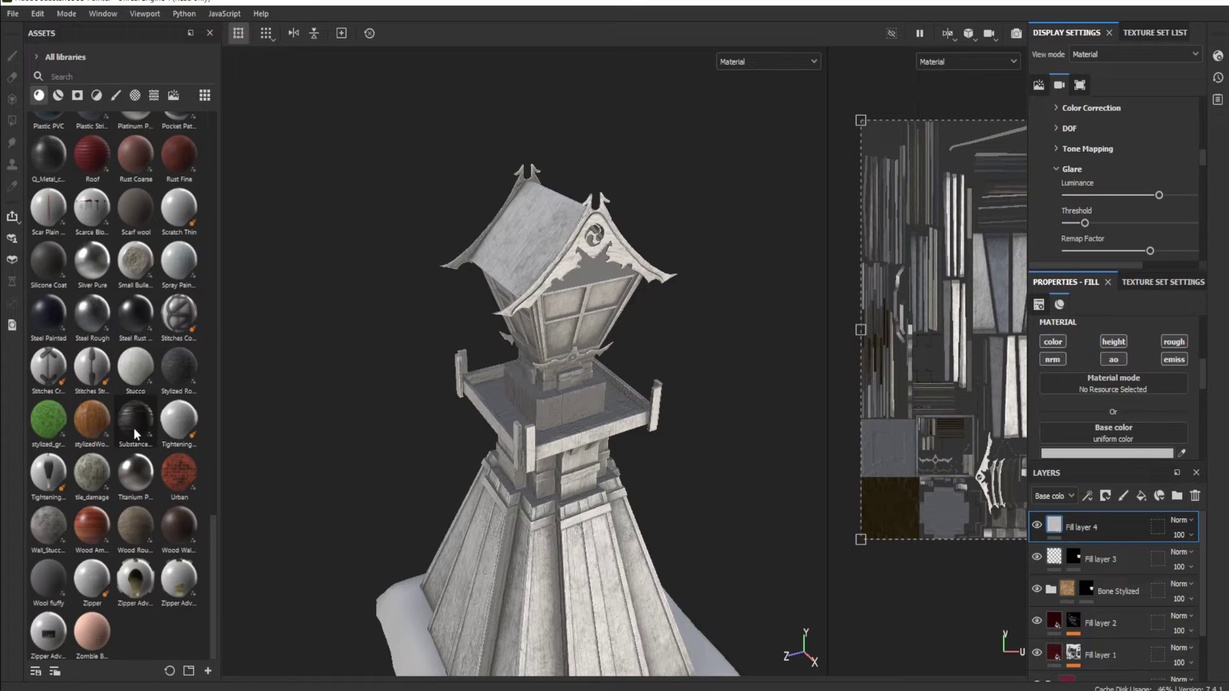
drag(133, 427, 535, 246)
key(j)
mouse_move(585, 311)
alt+mouse_down()
mouse_move(447, 171)
mouse_move(525, 269)
mouse_move(486, 192)
alt+mouse_up()
click(1085, 513)
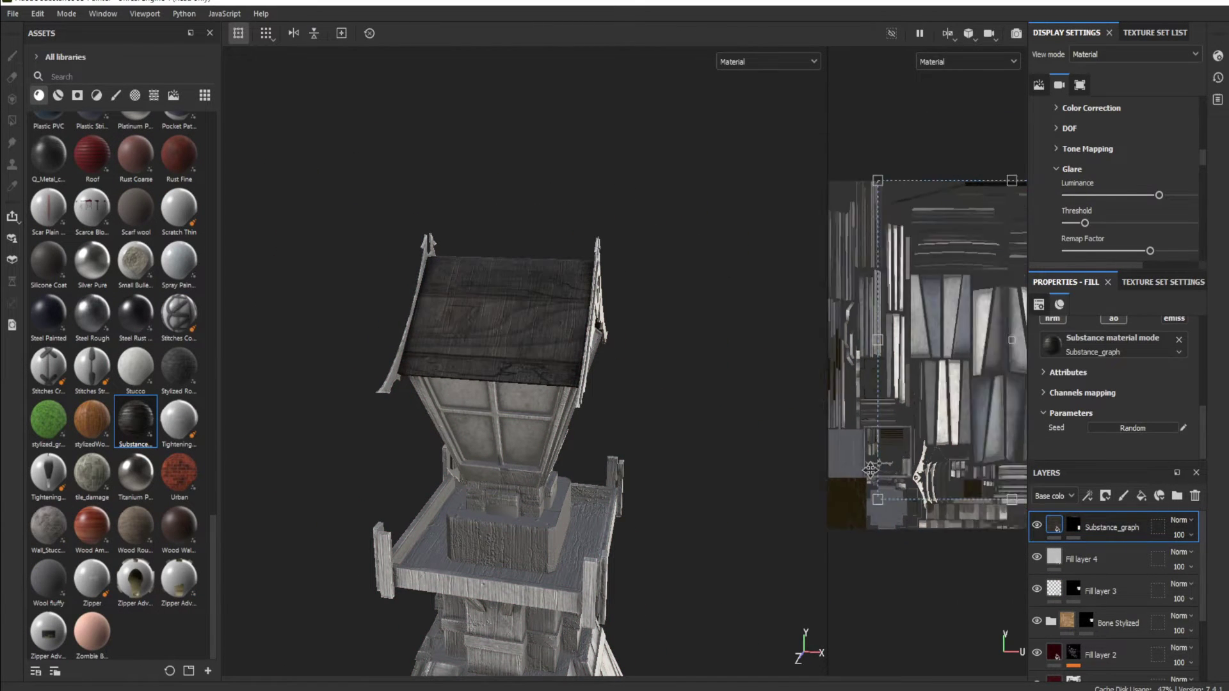
scroll(928, 320, down, 3)
mouse_move(674, 325)
alt+mouse_down()
mouse_move(226, 176)
mouse_move(640, 320)
alt+mouse_up()
scroll(940, 502, up, 2)
click(1043, 413)
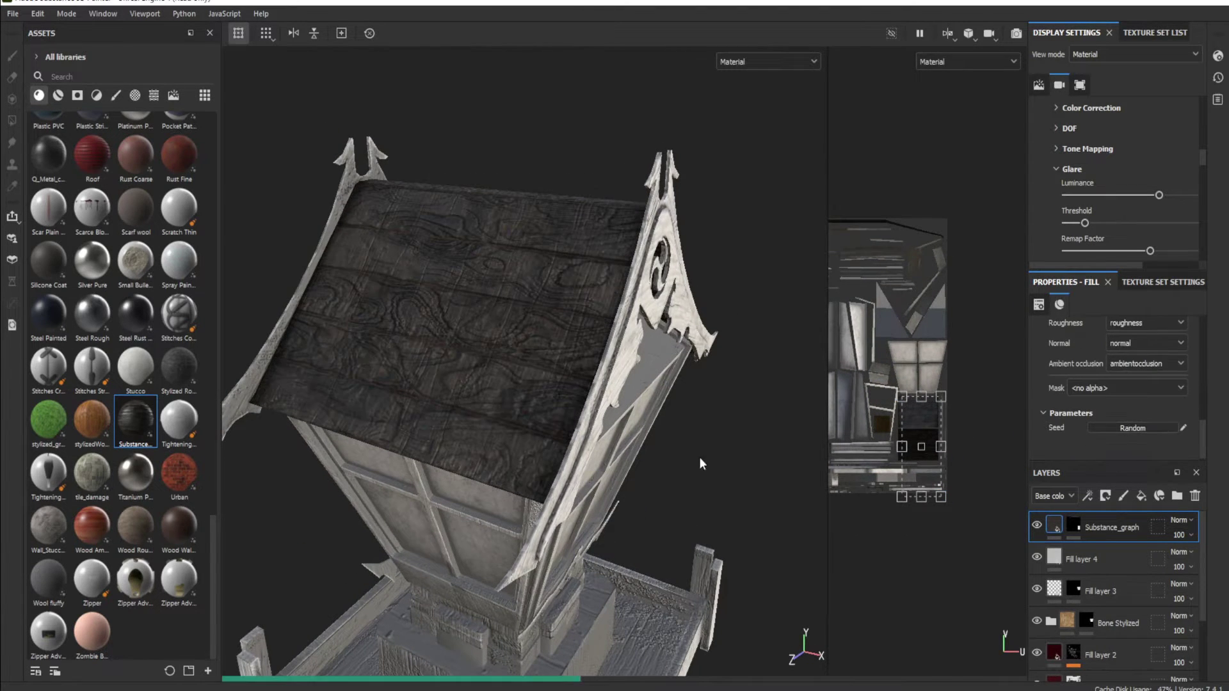
- Turn off the wood layer's colour channel, hide the white fill, and move Fill layer 4 above it
mouse_move(701, 457)
alt+mouse_down()
mouse_move(1135, 439)
mouse_move(1164, 360)
mouse_move(1112, 423)
alt+mouse_up()
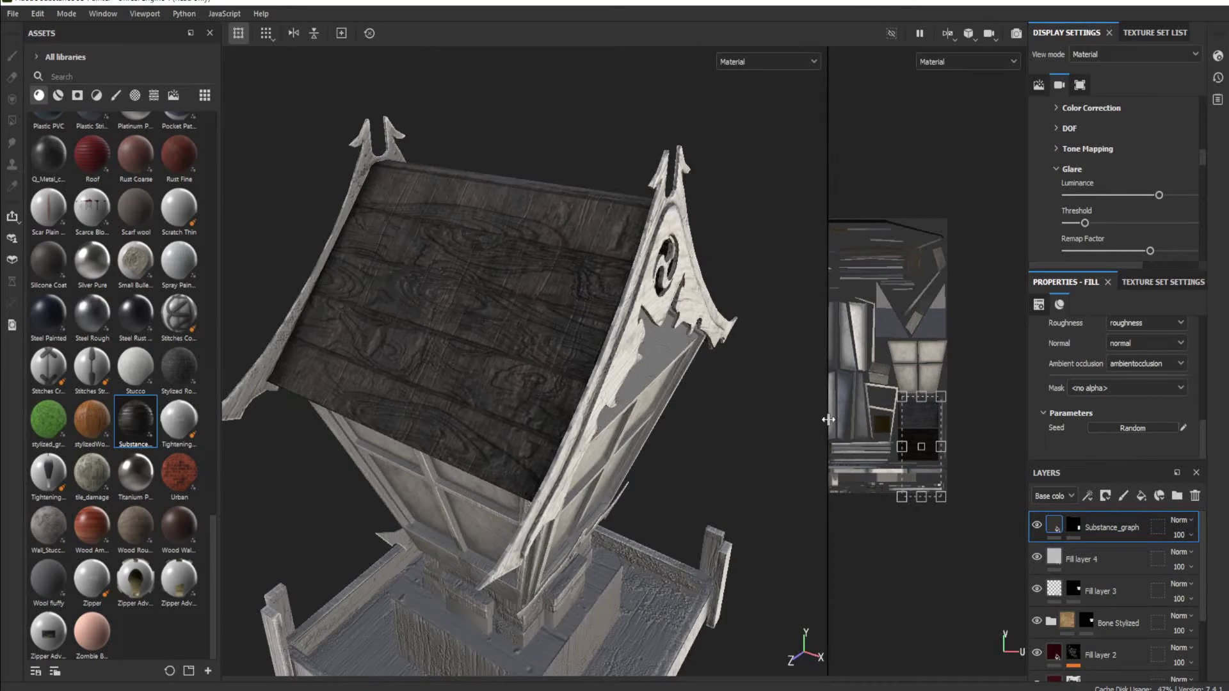
alt+drag(829, 419, 1061, 498)
scroll(1088, 384, up, 3)
click(1053, 346)
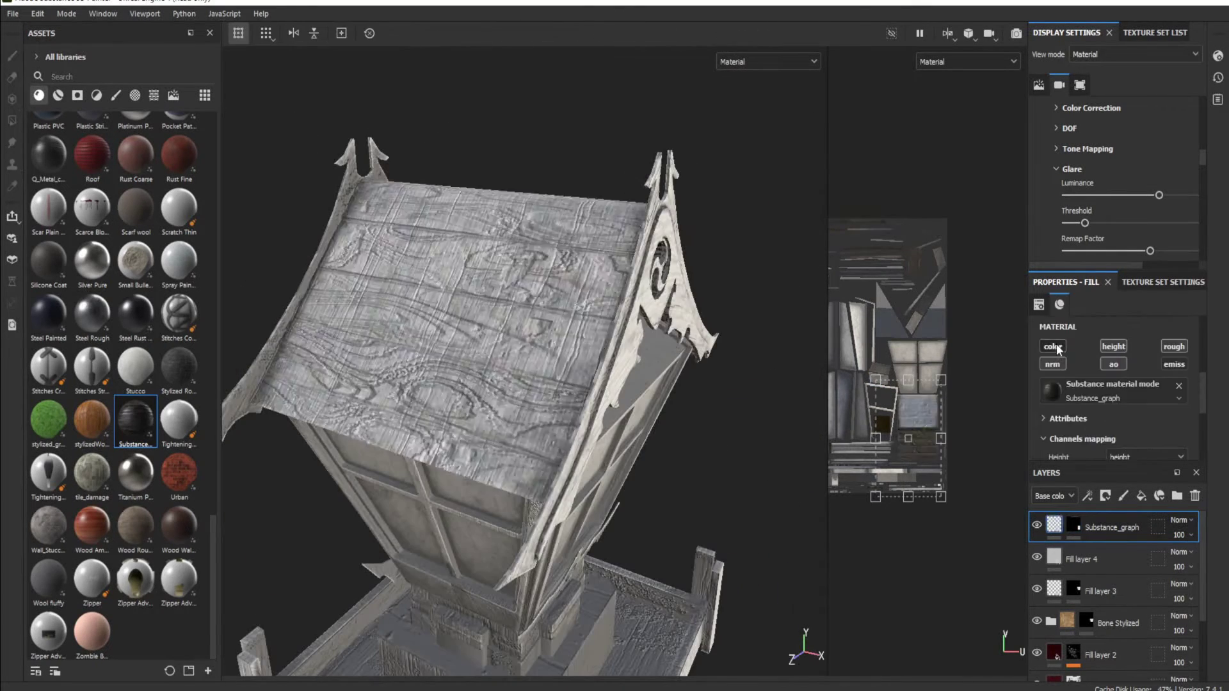
scroll(1102, 377, up, 3)
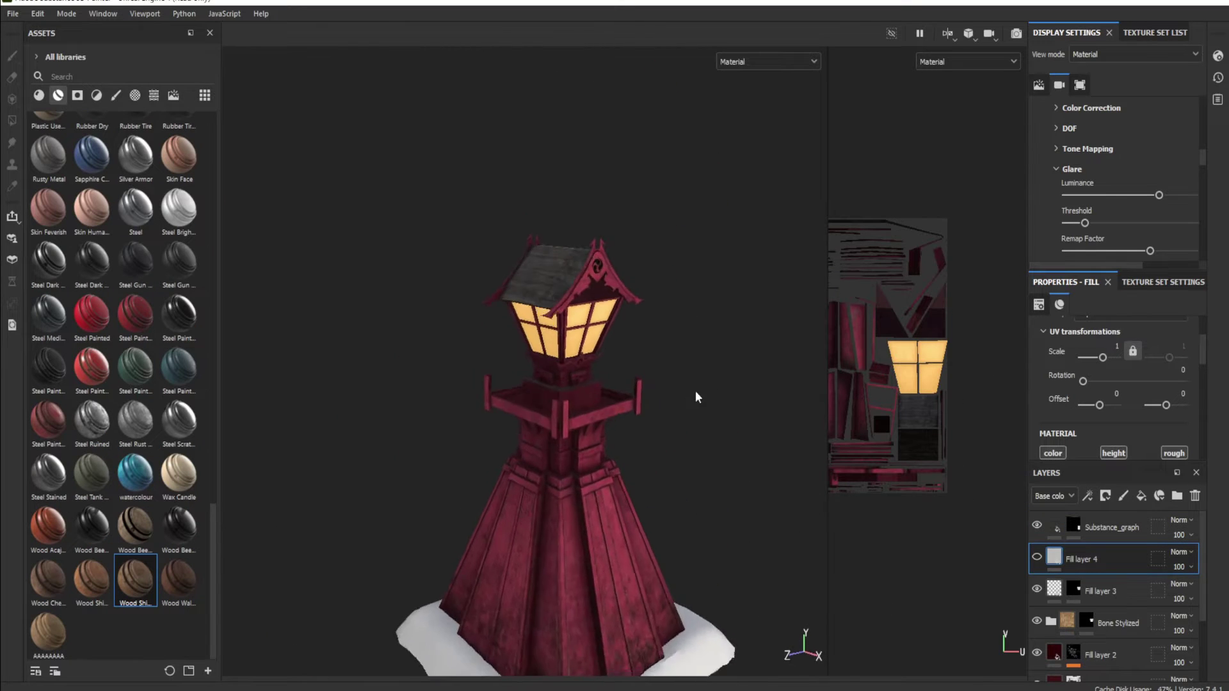
click(1111, 526)
click(1059, 414)
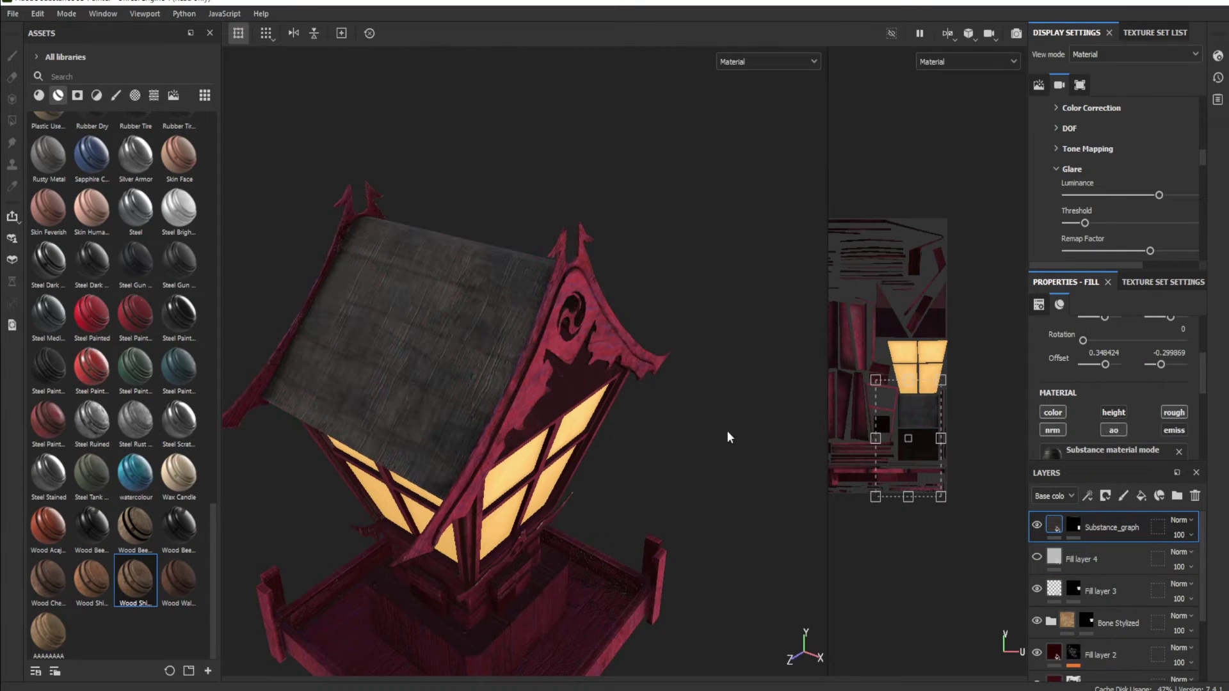
drag(1081, 559, 1081, 526)
- Browse the mask presets and drag one onto the layer stack
click(77, 95)
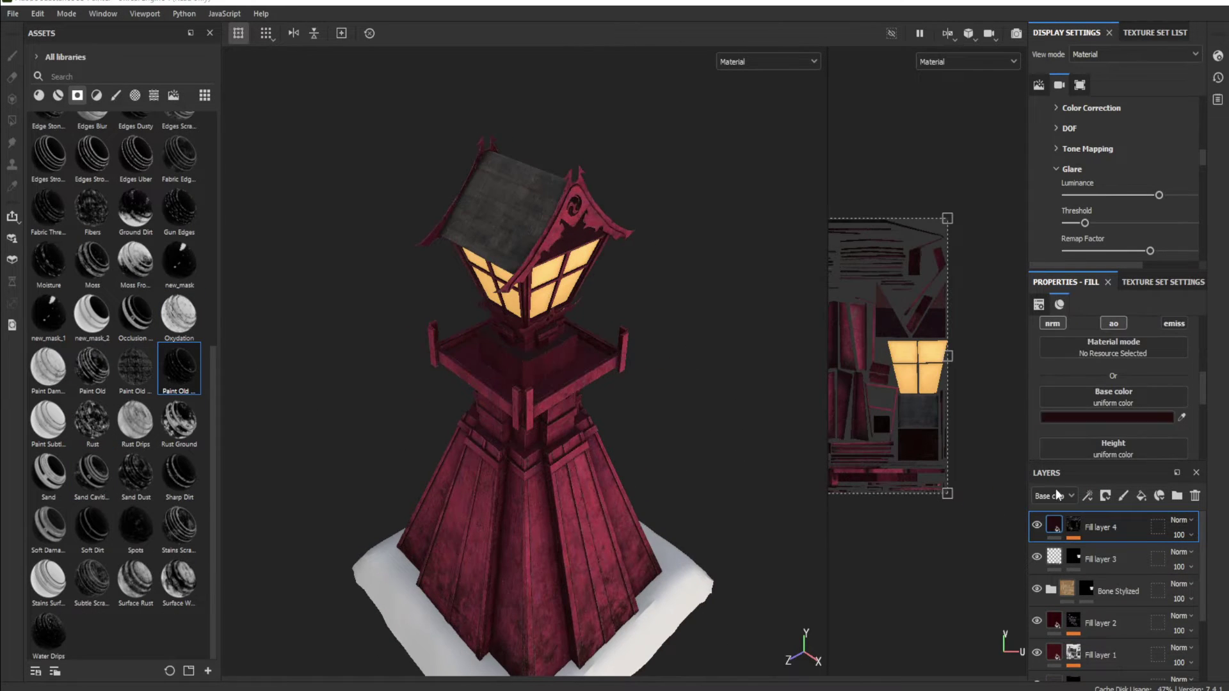
scroll(1130, 336, down, 2)
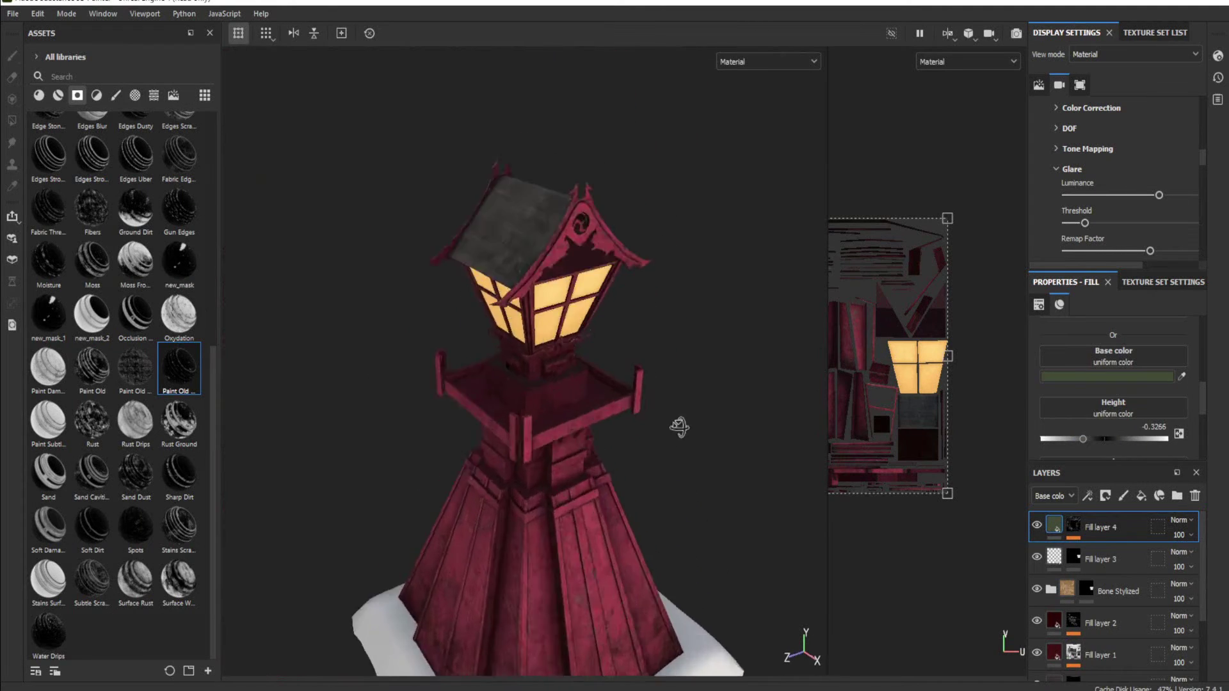
scroll(207, 402, up, 5)
drag(48, 243, 1018, 470)
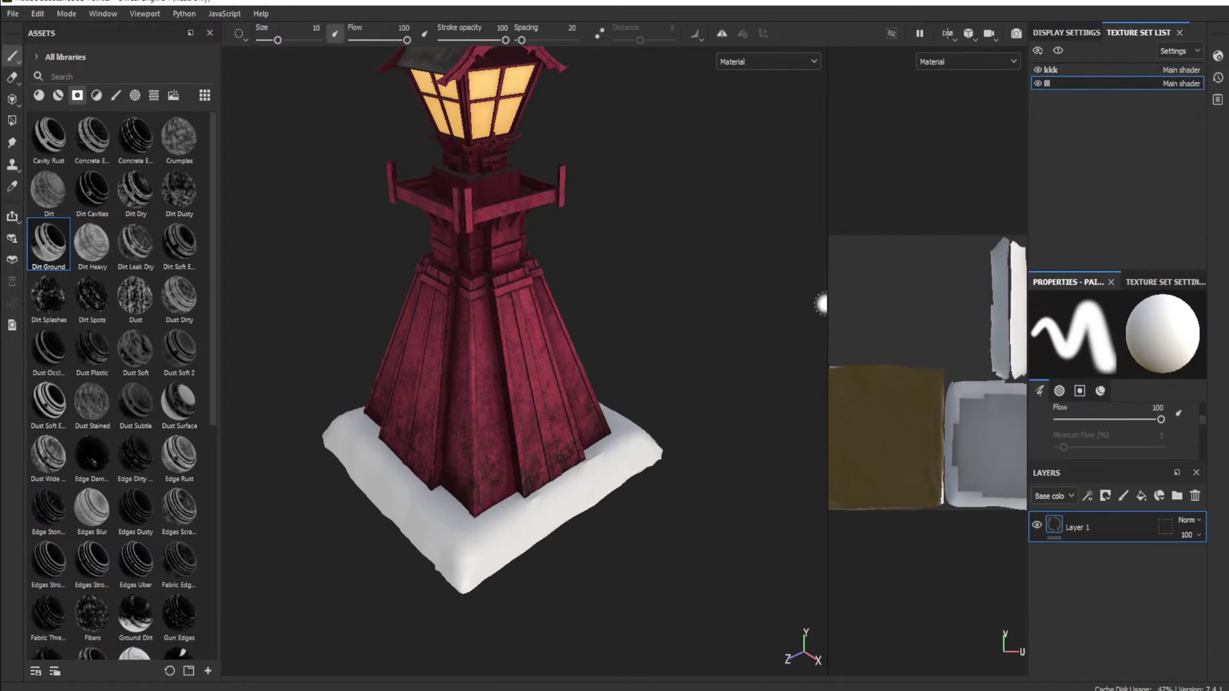
- Drop dirt_ground on the base and assign 1_normalobj and 1_objid as mesh maps
scroll(161, 384, up, 5)
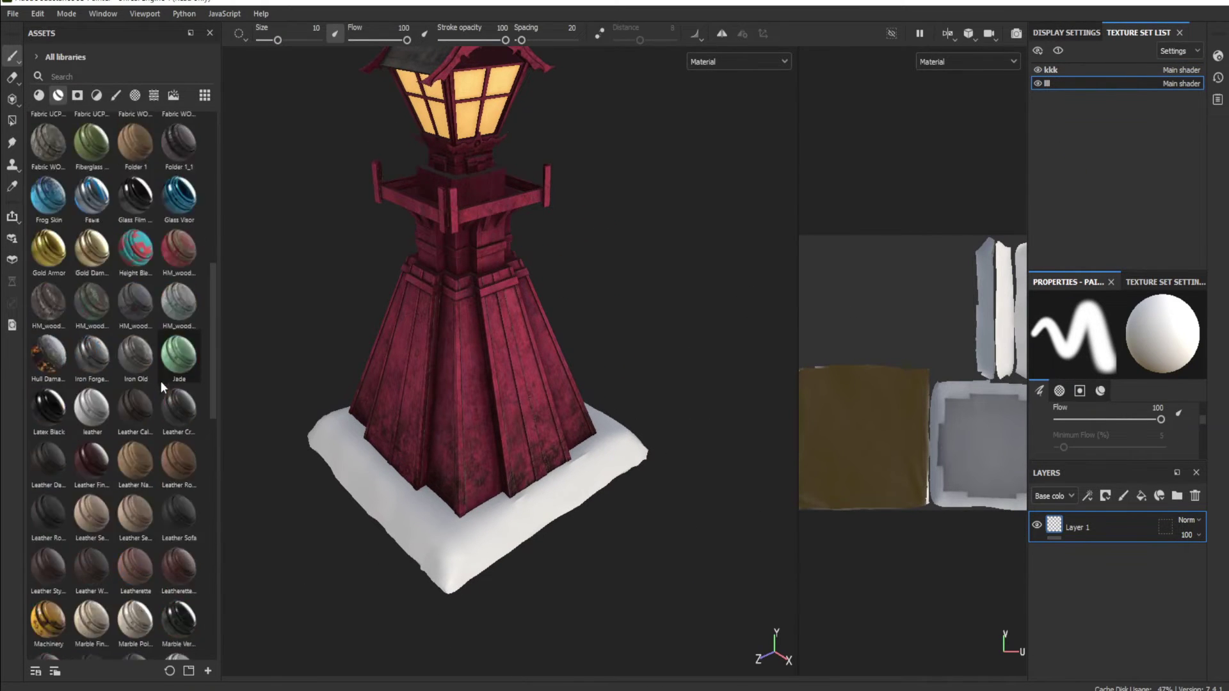
drag(179, 340, 448, 551)
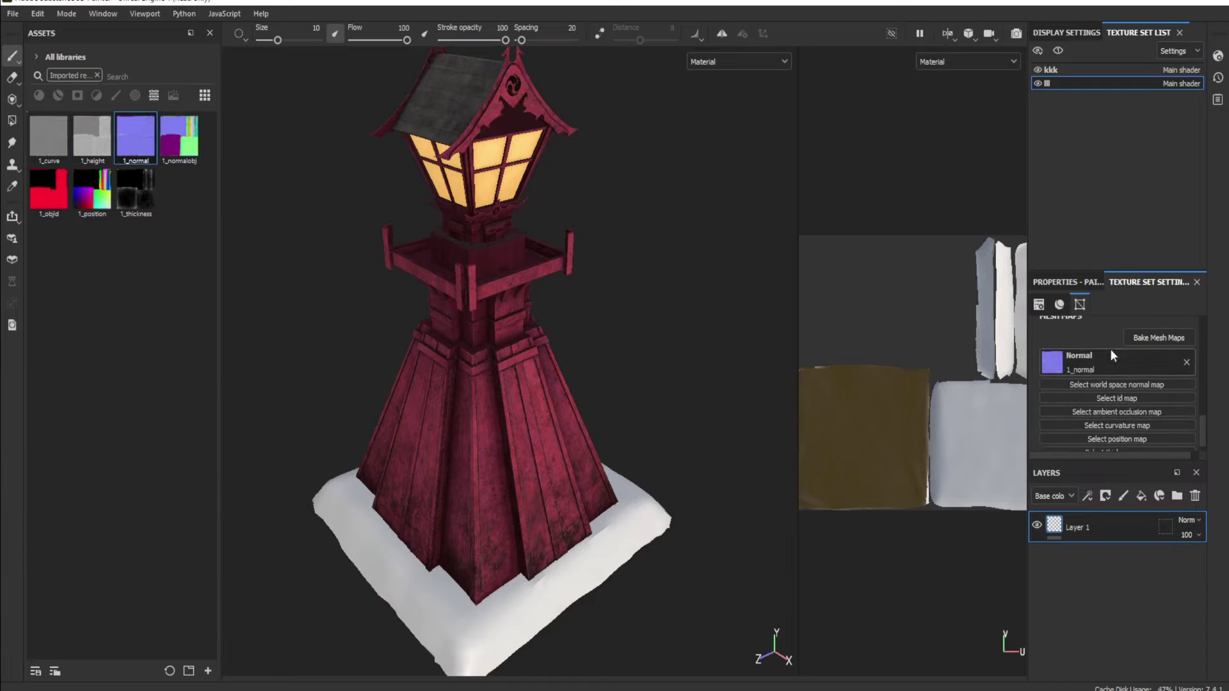
drag(179, 136, 1160, 384)
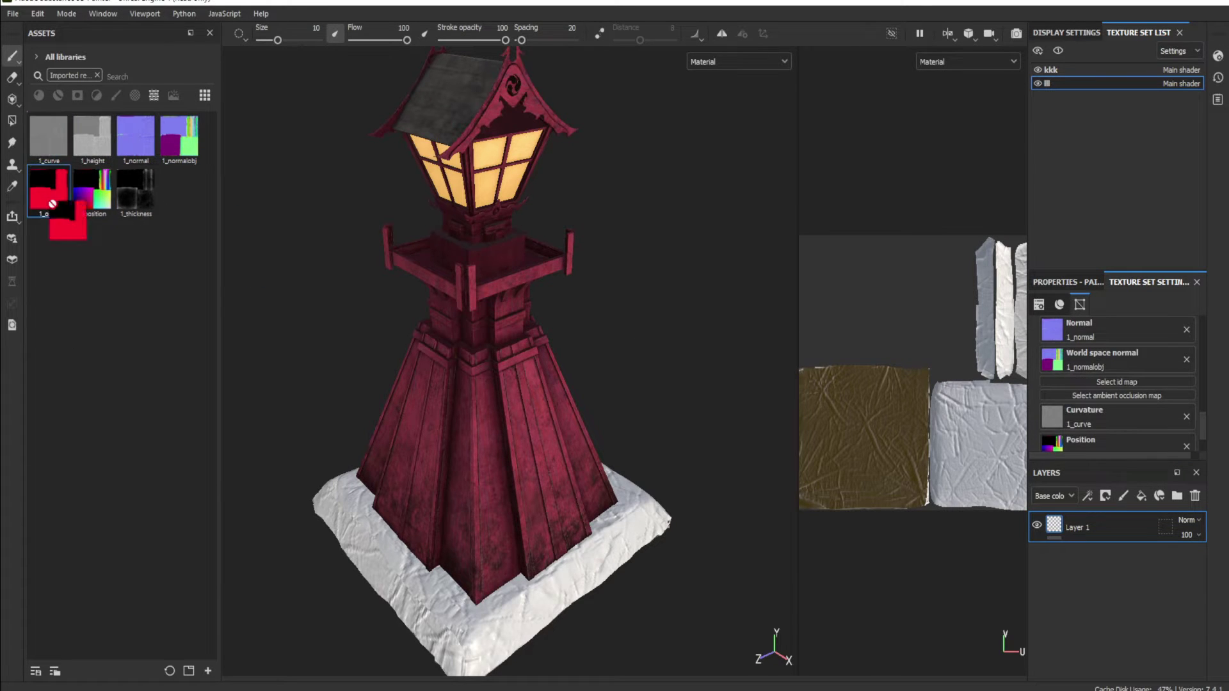
alt+drag(645, 376, 690, 356)
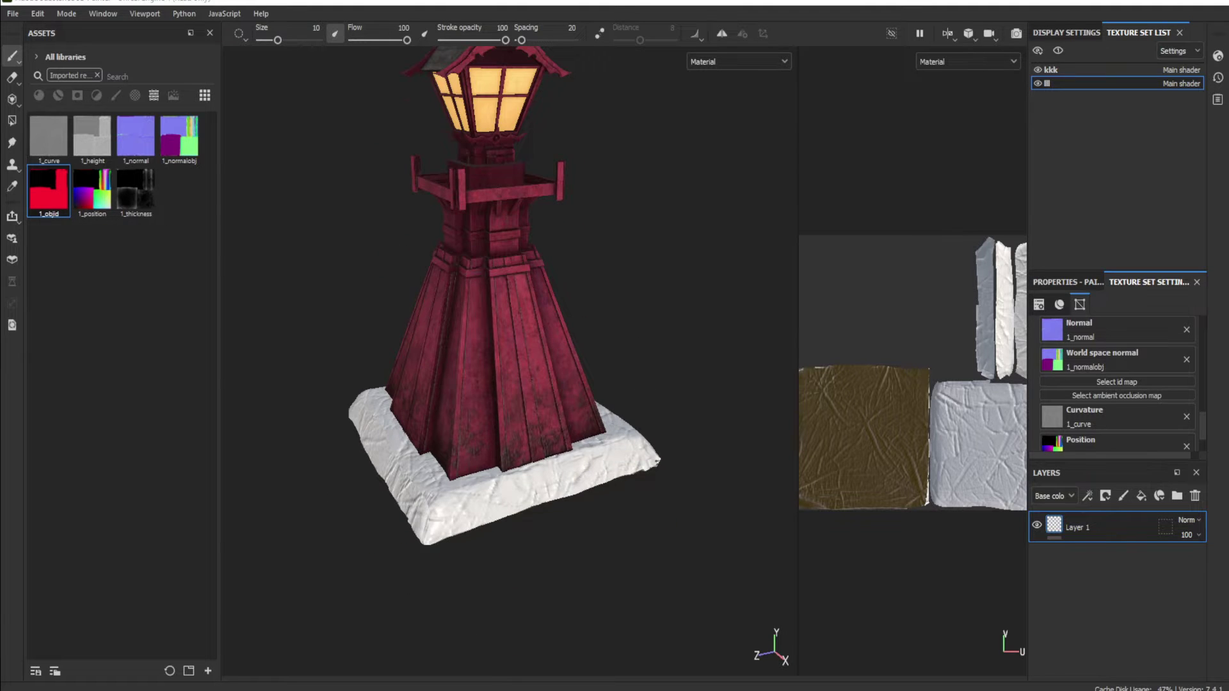
alt+drag(657, 461, 549, 642)
alt+right_drag(672, 448, 639, 546)
click(1197, 281)
mouse_move(639, 546)
alt+mouse_down()
mouse_move(736, 448)
mouse_move(686, 439)
alt+mouse_up()
- Trial ground materials such as Mars Pebble on the base, undoing each
click(96, 69)
click(38, 89)
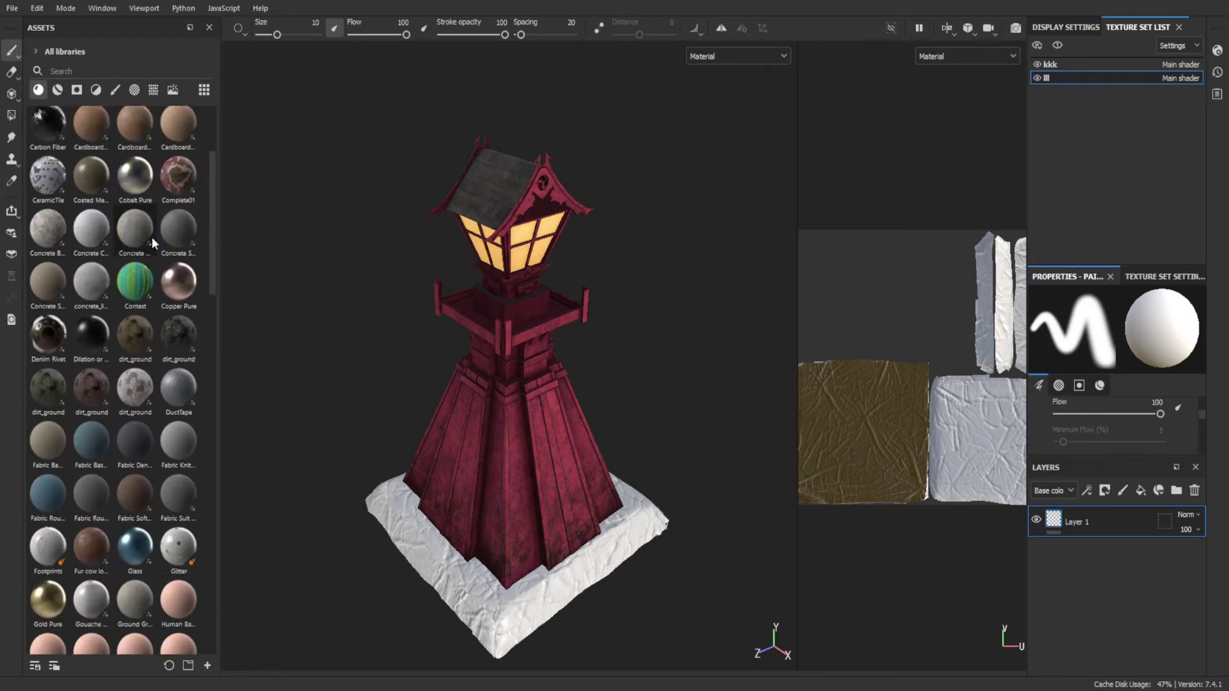
scroll(154, 242, down, 5)
mouse_move(135, 266)
mouse_down()
mouse_move(579, 589)
mouse_move(552, 367)
mouse_up()
key(ctrl+z)
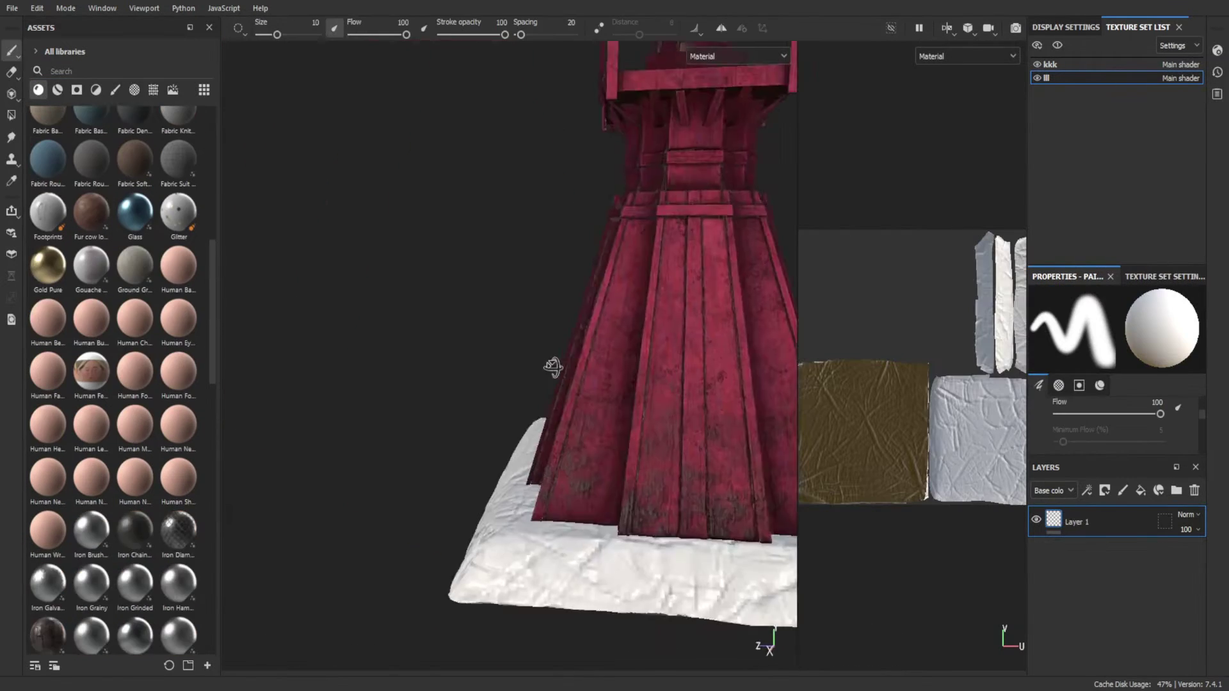
key(f)
scroll(123, 412, down, 5)
alt+drag(421, 567, 576, 448)
key(ctrl+z)
- Preview the base's mesh maps in the viewport from Texture Set Settings
click(1160, 276)
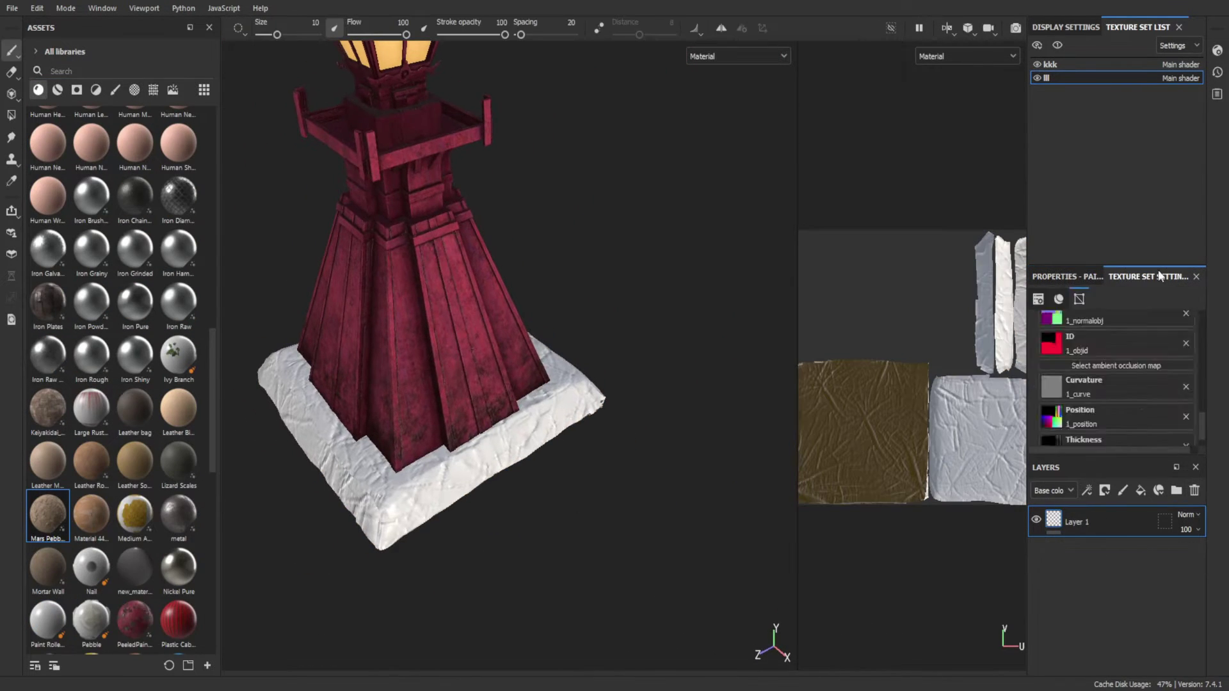
key(c)
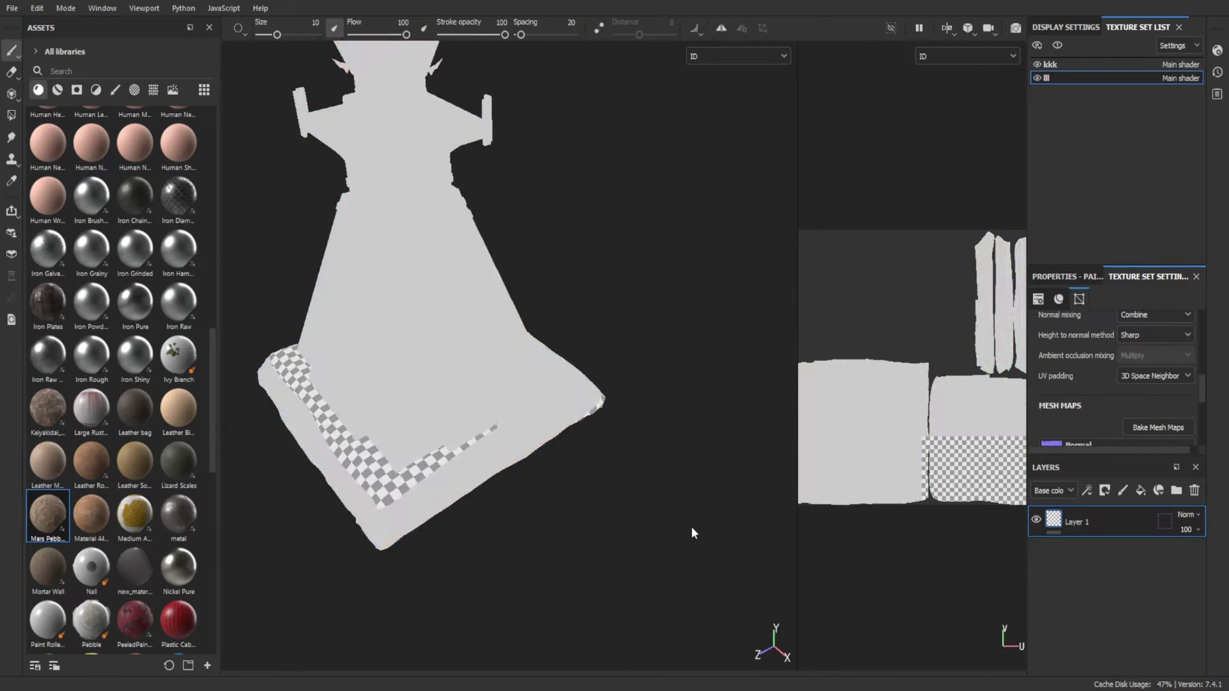
key(c)
key(c)
key(m)
- Undo a Small Bullet Impacts trial and apply Medieval Pavement to the base slab
scroll(66, 485, down, 8)
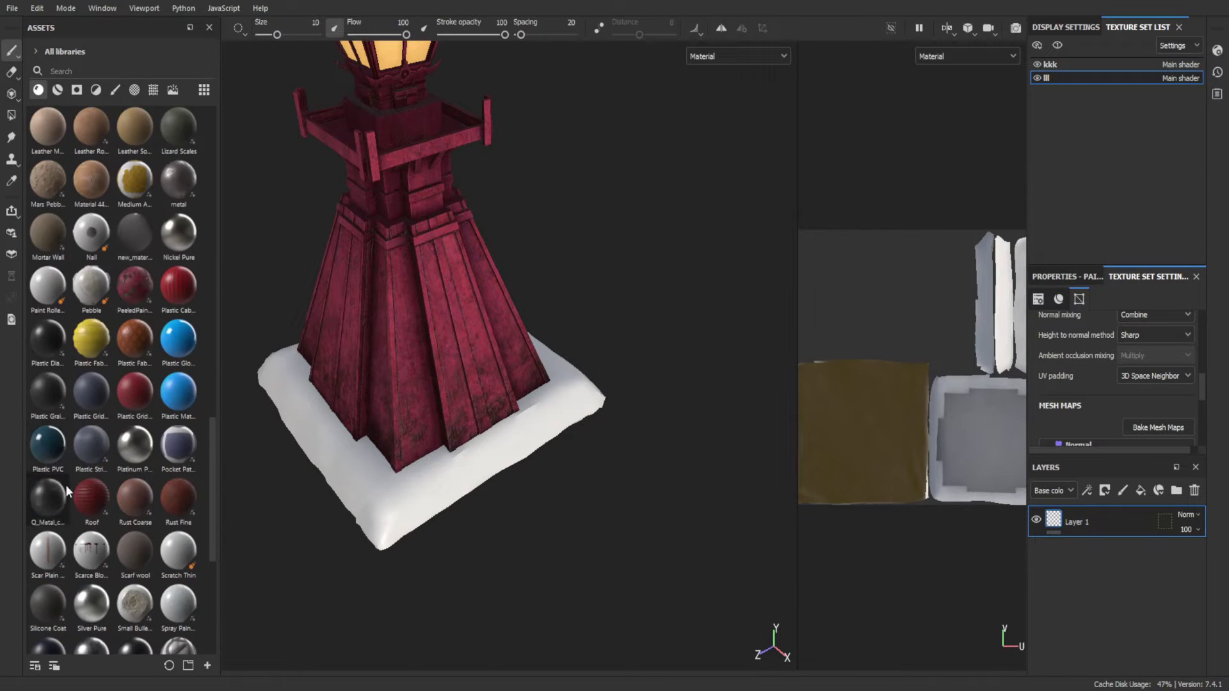
drag(134, 438, 468, 551)
key(ctrl+z)
scroll(121, 384, up, 5)
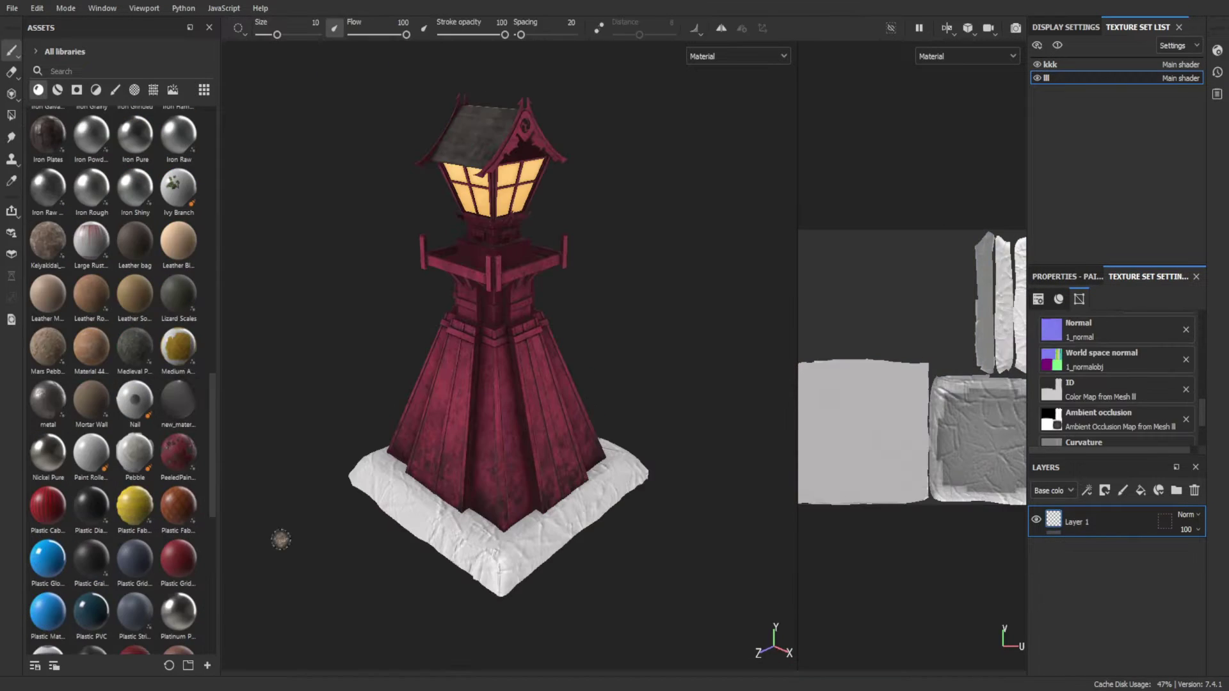
drag(135, 349, 409, 512)
- Scale down the Medieval Pavement on the base and lower its height range and level
scroll(787, 540, up, 3)
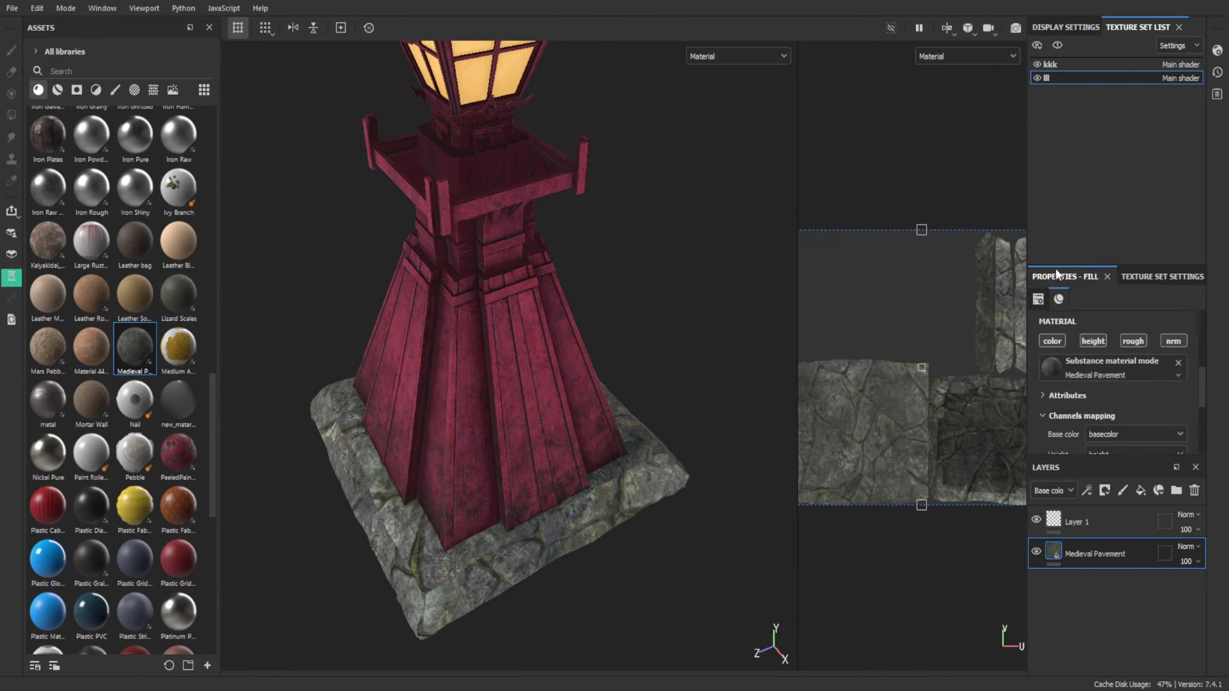
drag(837, 274, 927, 397)
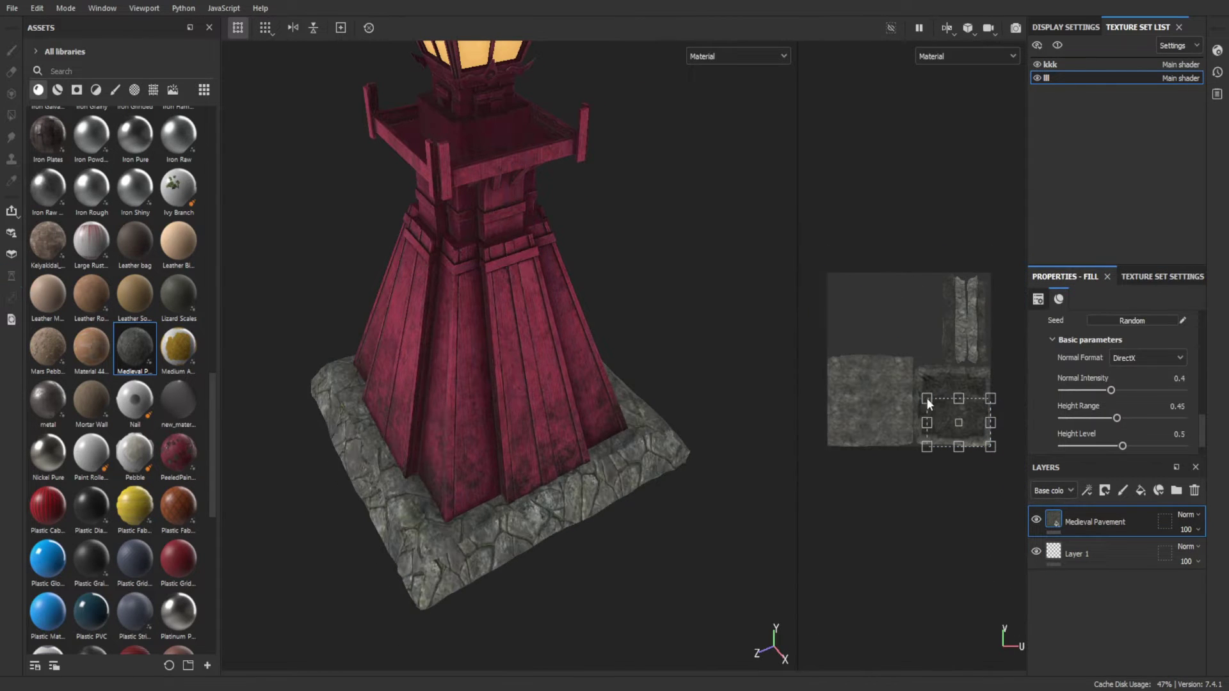
alt+drag(640, 384, 713, 362)
drag(1122, 421, 1082, 423)
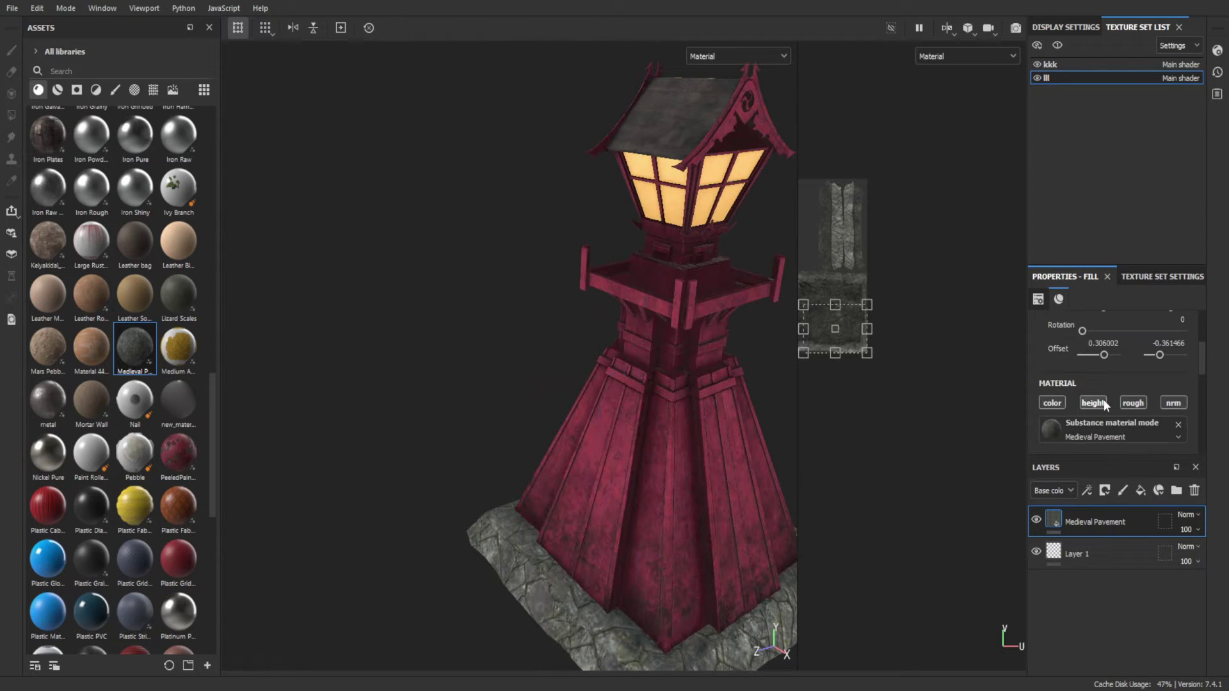
- Try a dirt_ground material layer on the base, then delete it
scroll(700, 343, up, 3)
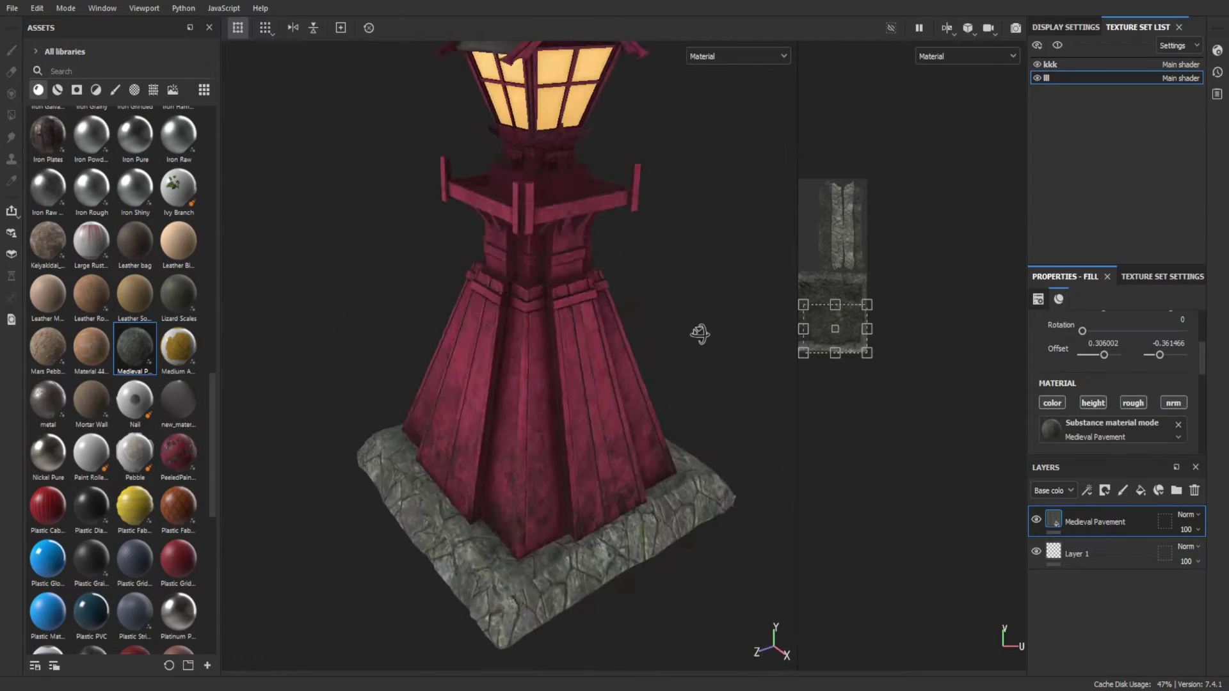
scroll(57, 359, up, 5)
scroll(56, 359, up, 5)
drag(56, 359, 1110, 603)
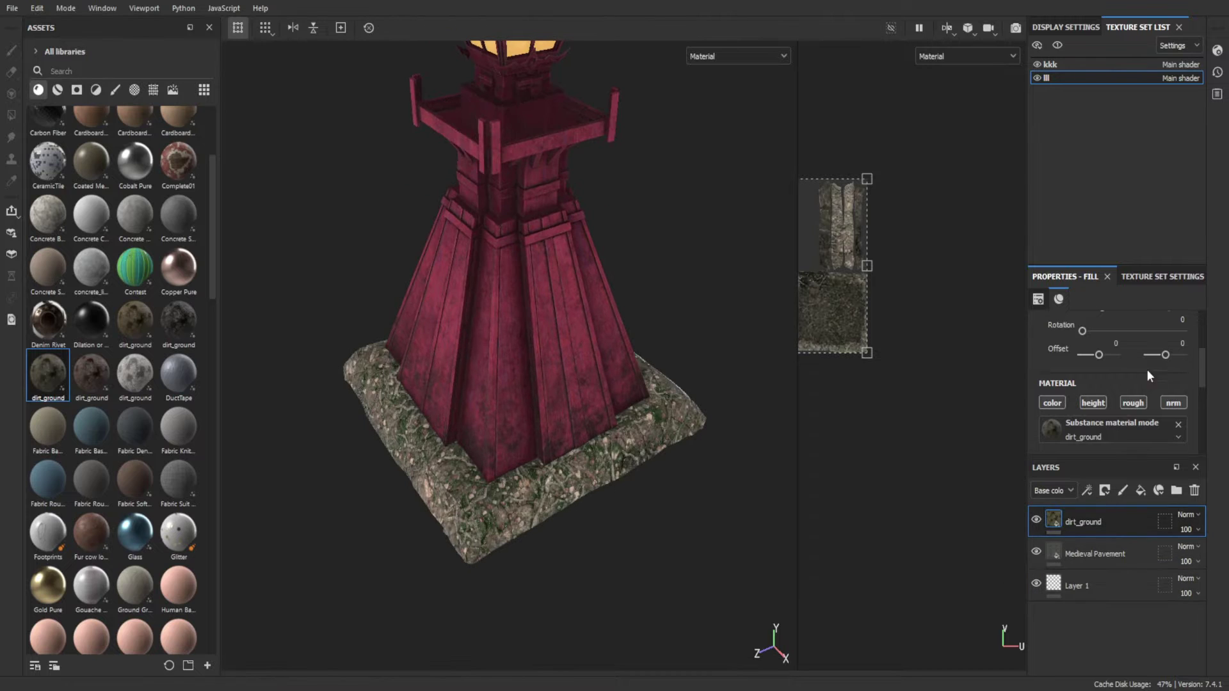
click(1175, 394)
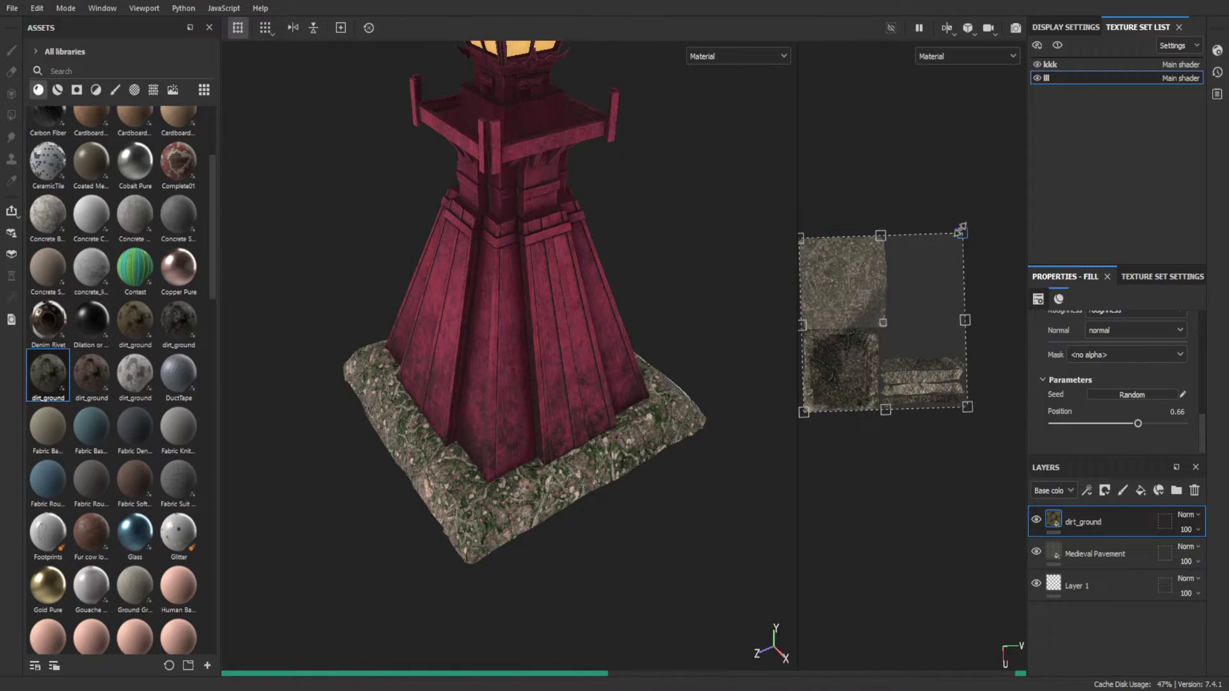
scroll(512, 320, up, 3)
key(Delete)
- Add a Tree Bark material layer above the pavement on the stone base
scroll(74, 489, down, 10)
scroll(115, 486, down, 8)
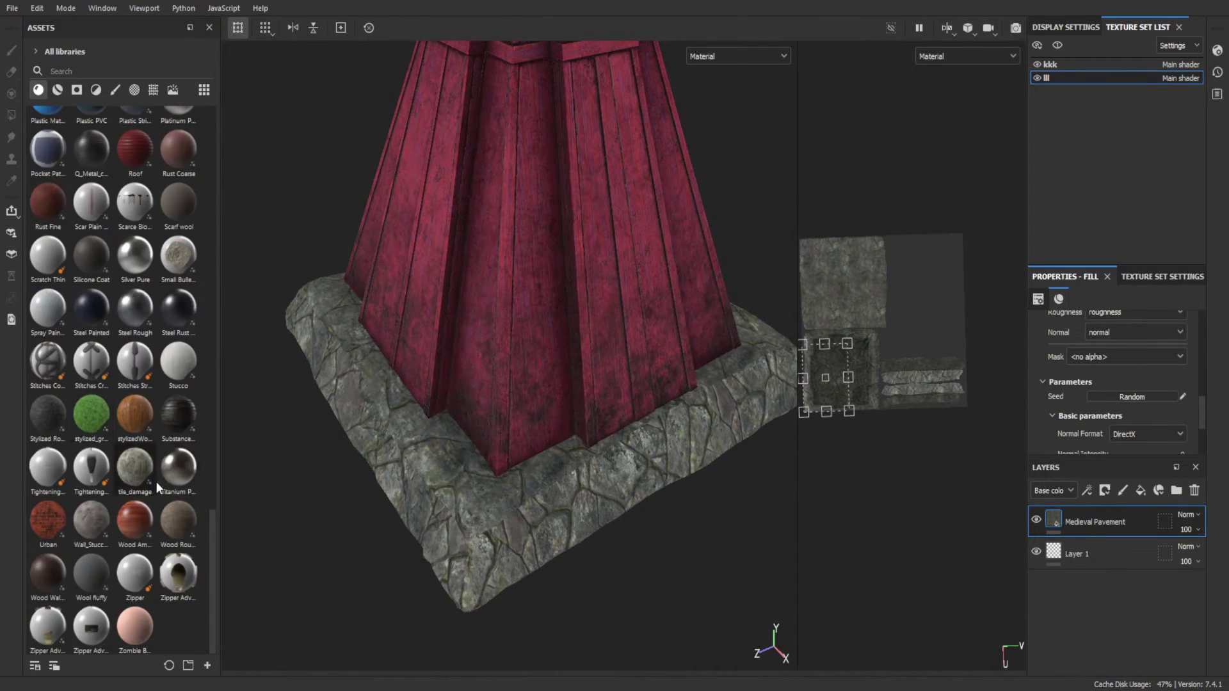
drag(542, 471, 542, 471)
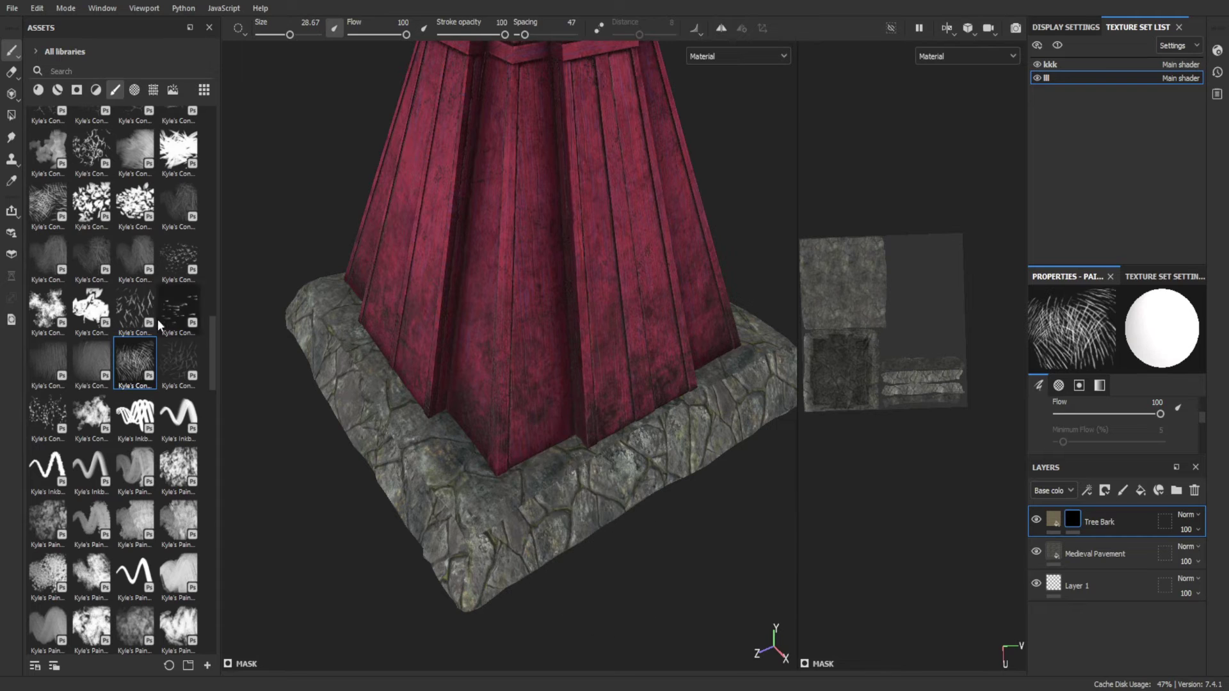
- Pick a scattered grunge brush and orbit in close to the stone base
click(92, 416)
scroll(592, 451, up, 2)
mouse_move(548, 507)
alt+mouse_down()
mouse_move(365, 557)
mouse_move(625, 513)
mouse_move(528, 404)
mouse_move(592, 454)
alt+mouse_up()
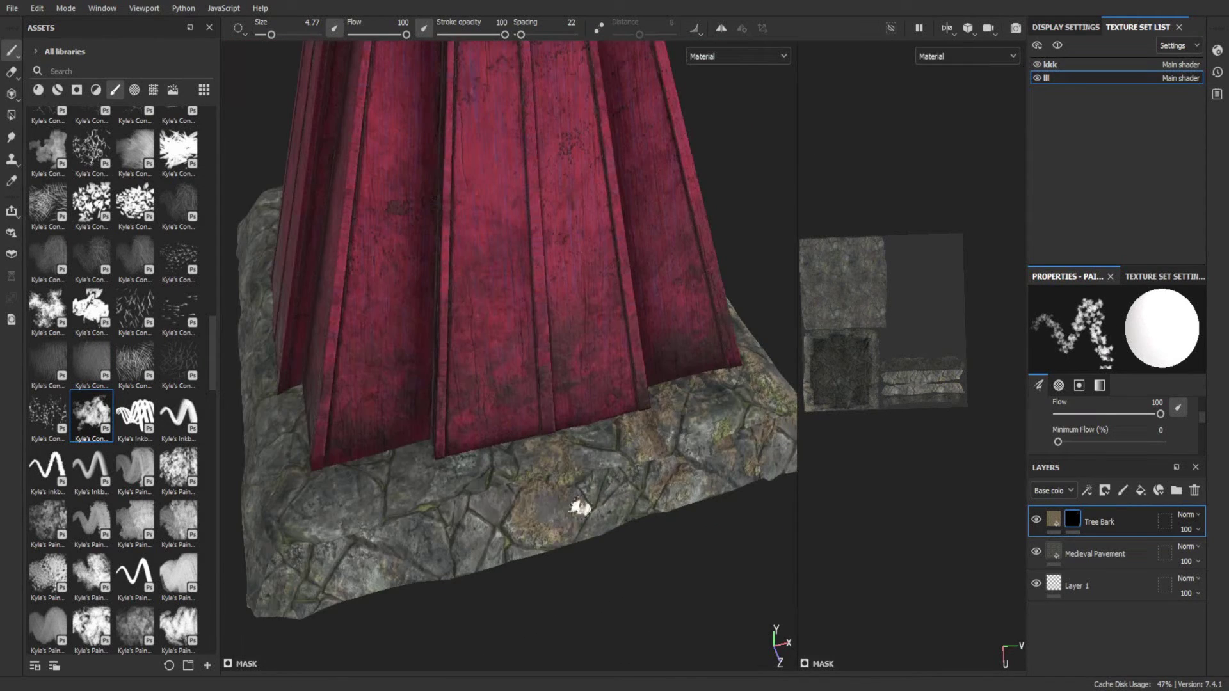
alt+drag(580, 507, 544, 424)
alt+drag(582, 552, 601, 510)
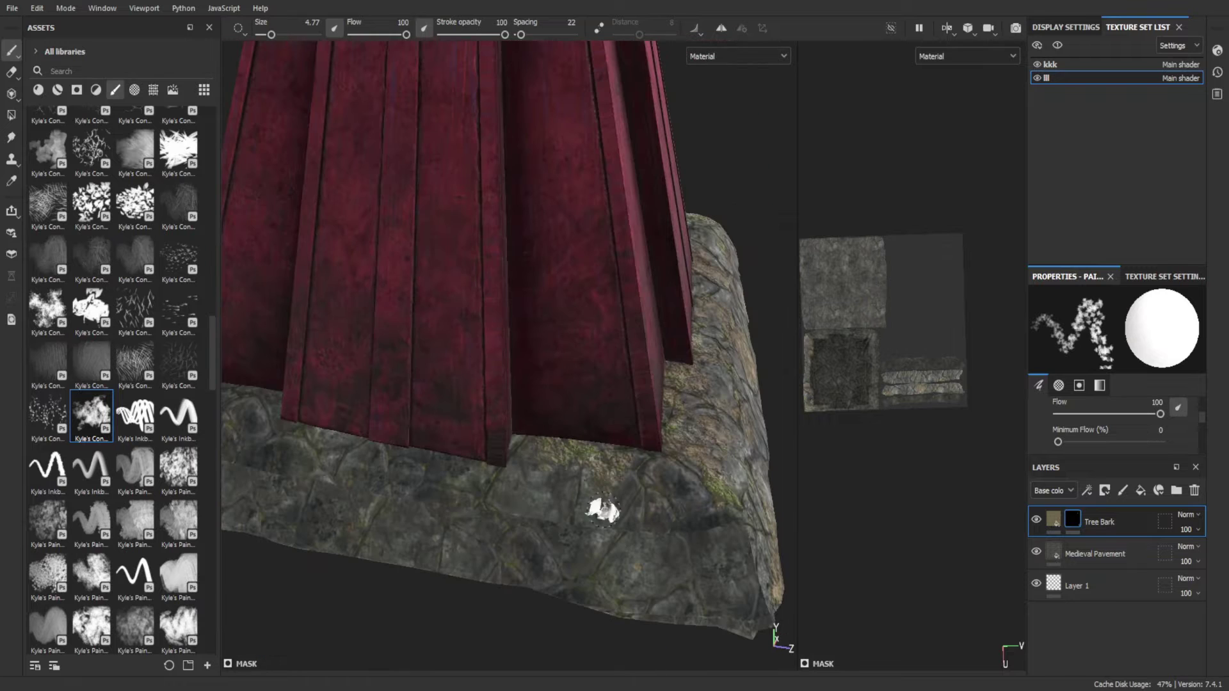
scroll(1116, 428, down, 3)
- Orbit around the red tower and base corners, then show the brush alpha settings
scroll(1120, 405, up, 3)
drag(1100, 455, 1105, 511)
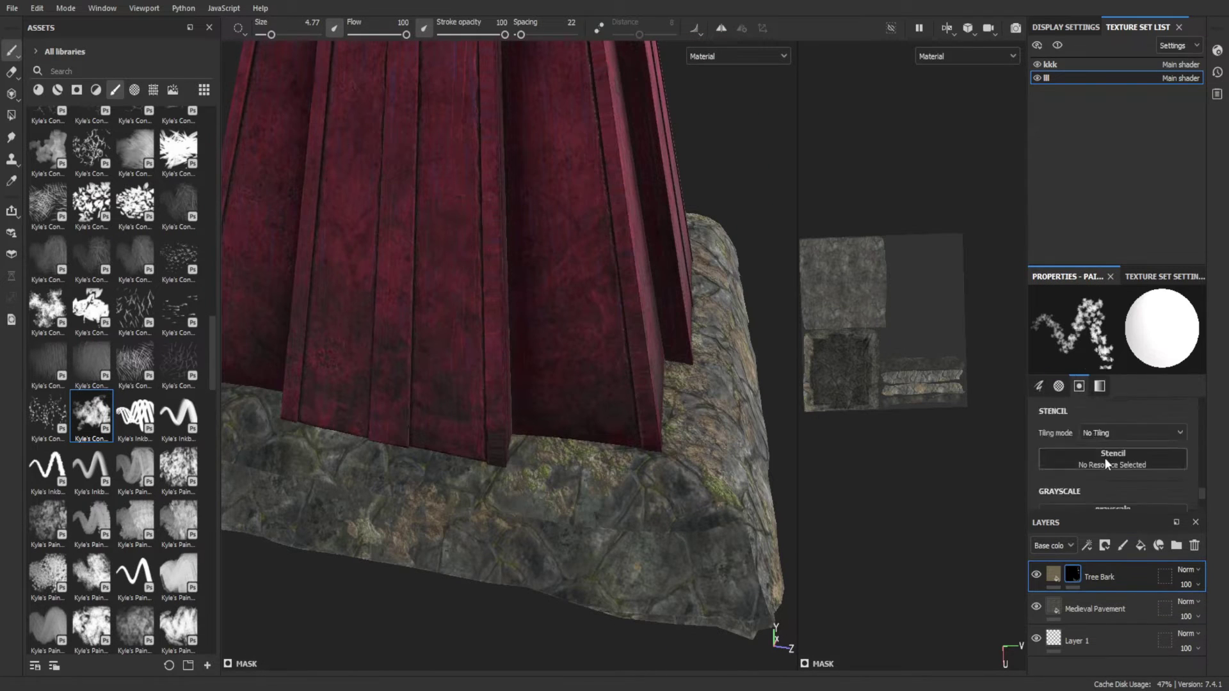
alt+drag(715, 475, 677, 315)
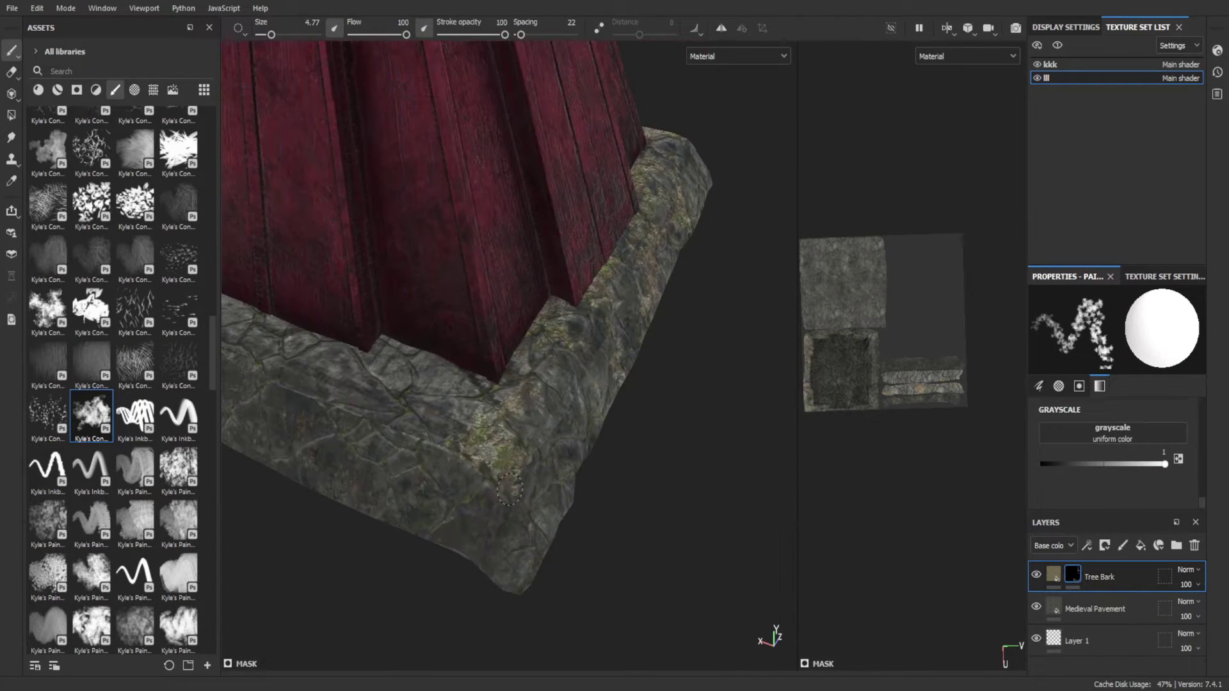
alt+drag(618, 474, 629, 442)
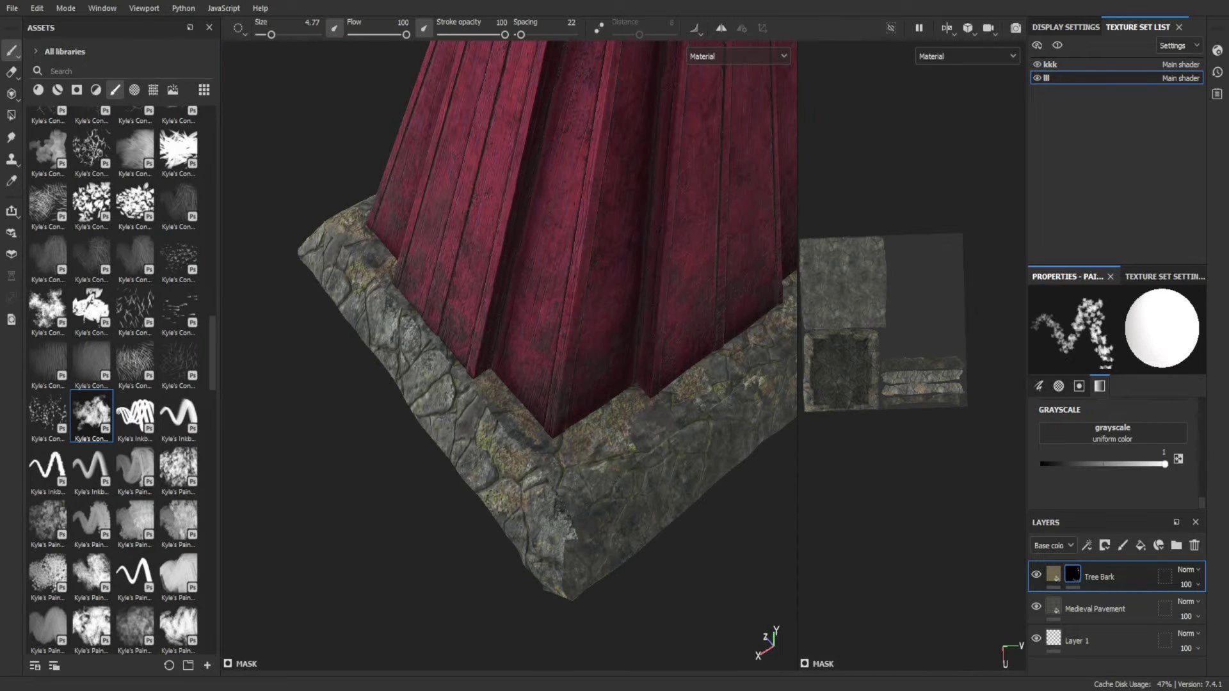
alt+drag(679, 490, 507, 529)
alt+drag(640, 461, 530, 465)
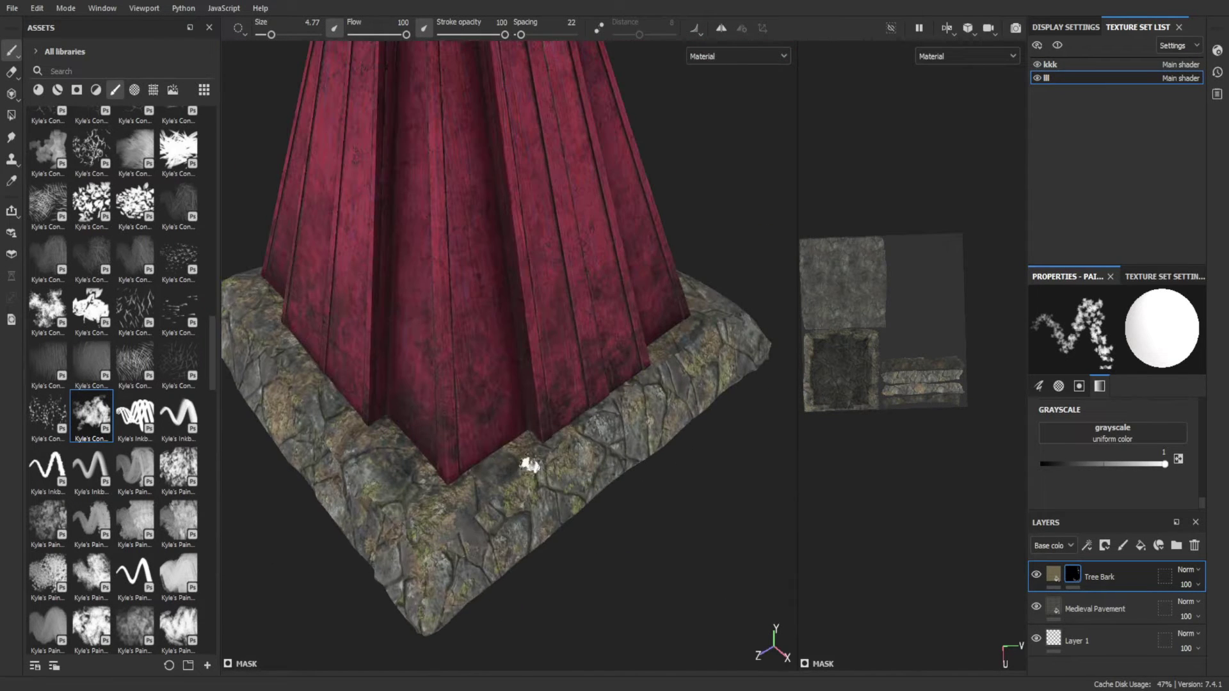
click(1059, 385)
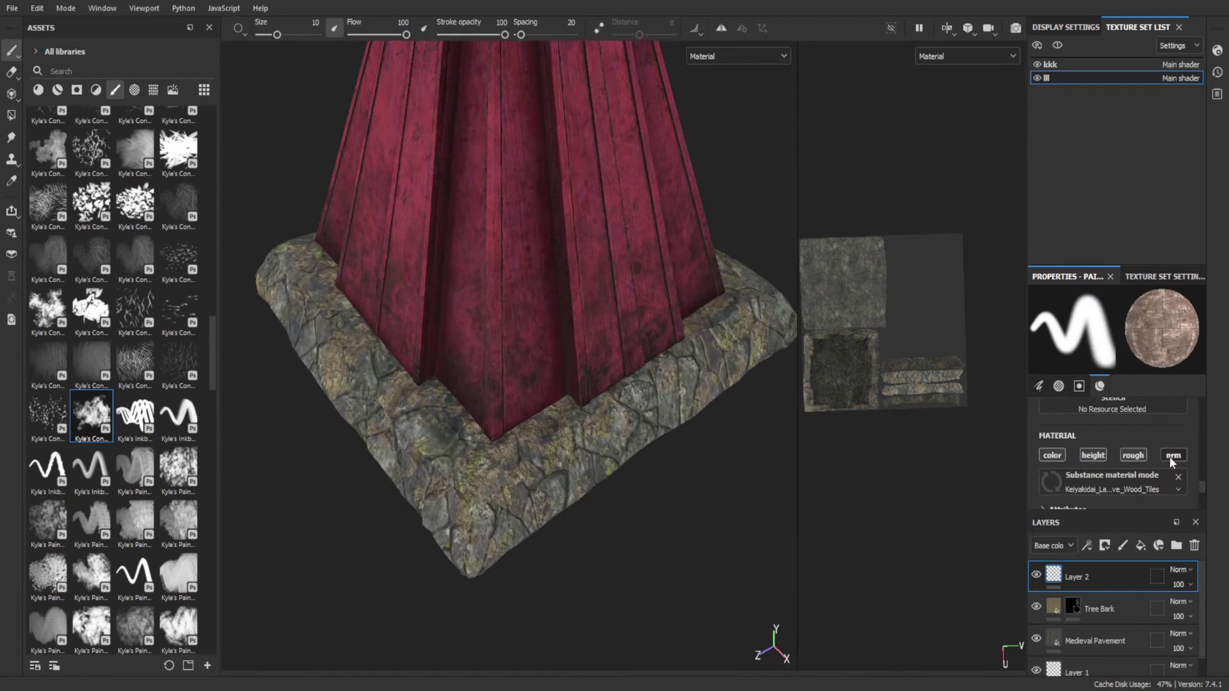
- Choose a thinner brush for the stone base and level the view on the wall
scroll(69, 178, down, 3)
click(178, 355)
scroll(580, 421, up, 5)
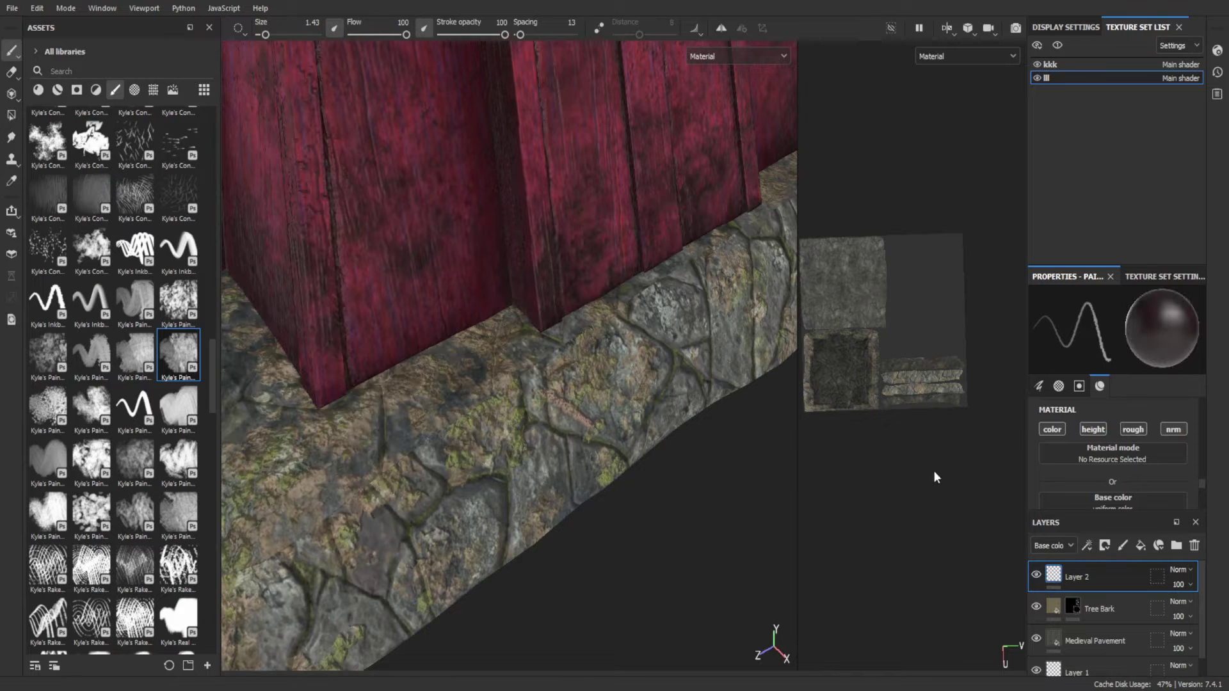
mouse_move(934, 477)
alt+mouse_down()
mouse_move(661, 512)
mouse_move(685, 549)
alt+mouse_up()
scroll(522, 513, up, 5)
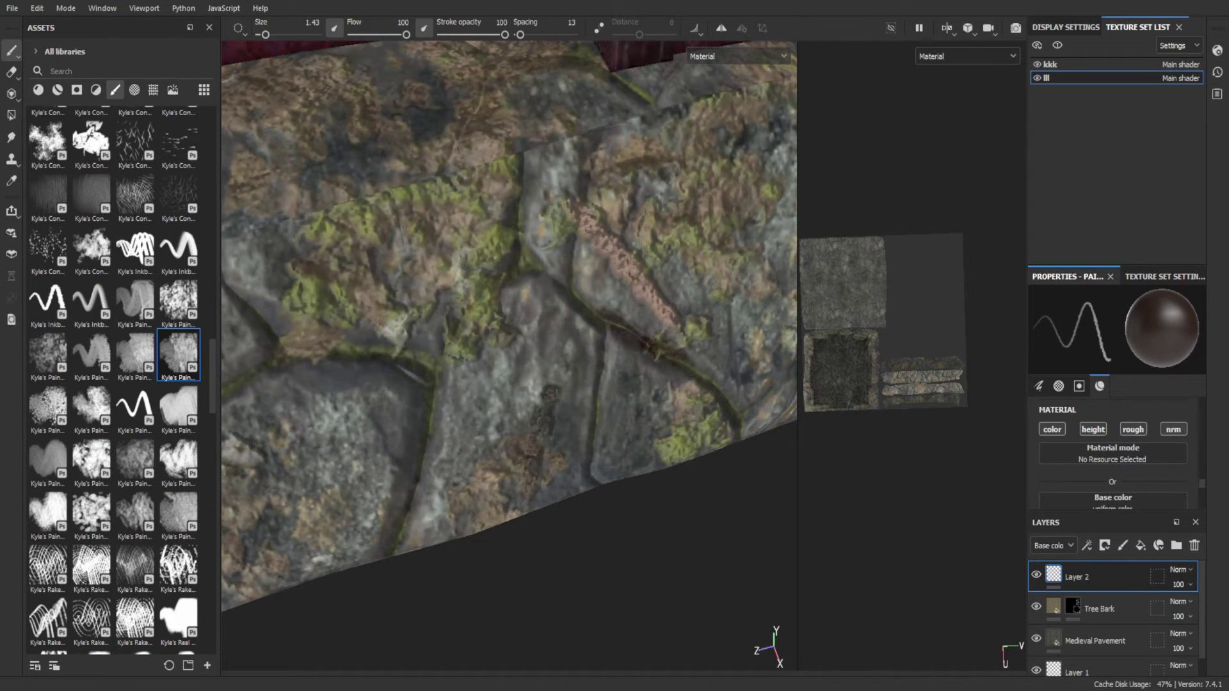
scroll(654, 321, down, 5)
scroll(654, 322, up, 3)
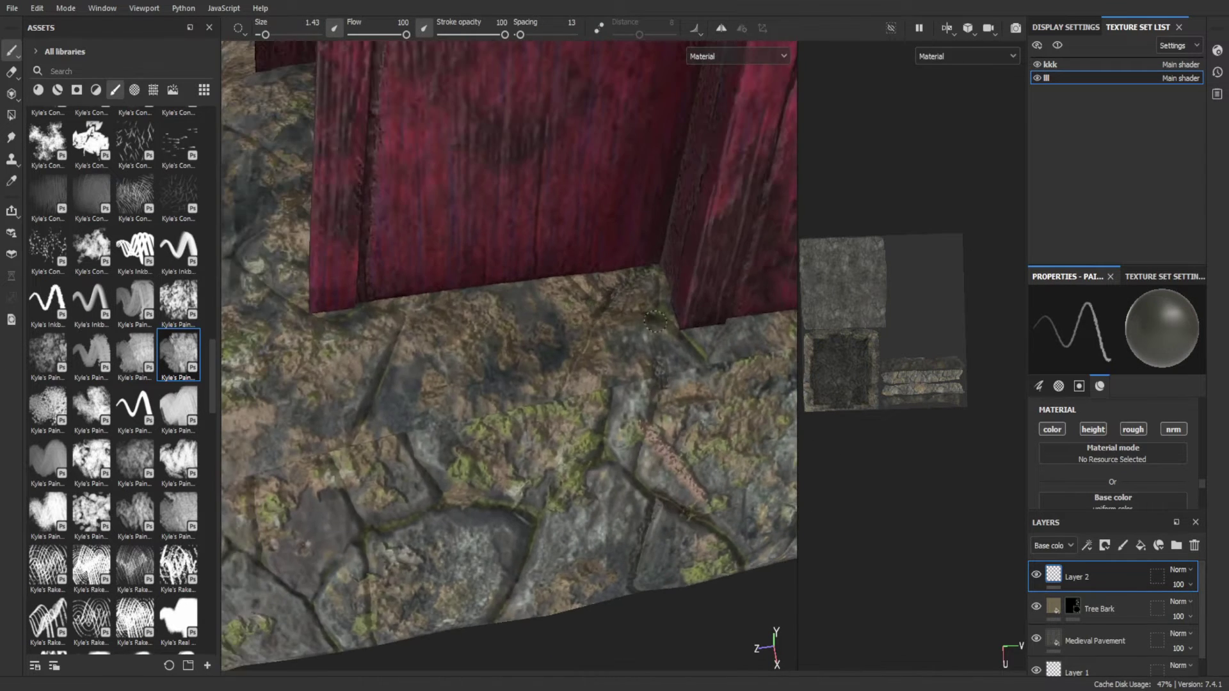
- Orbit around the wall and base corner, then pull back to the whole lantern
alt+drag(507, 350, 488, 414)
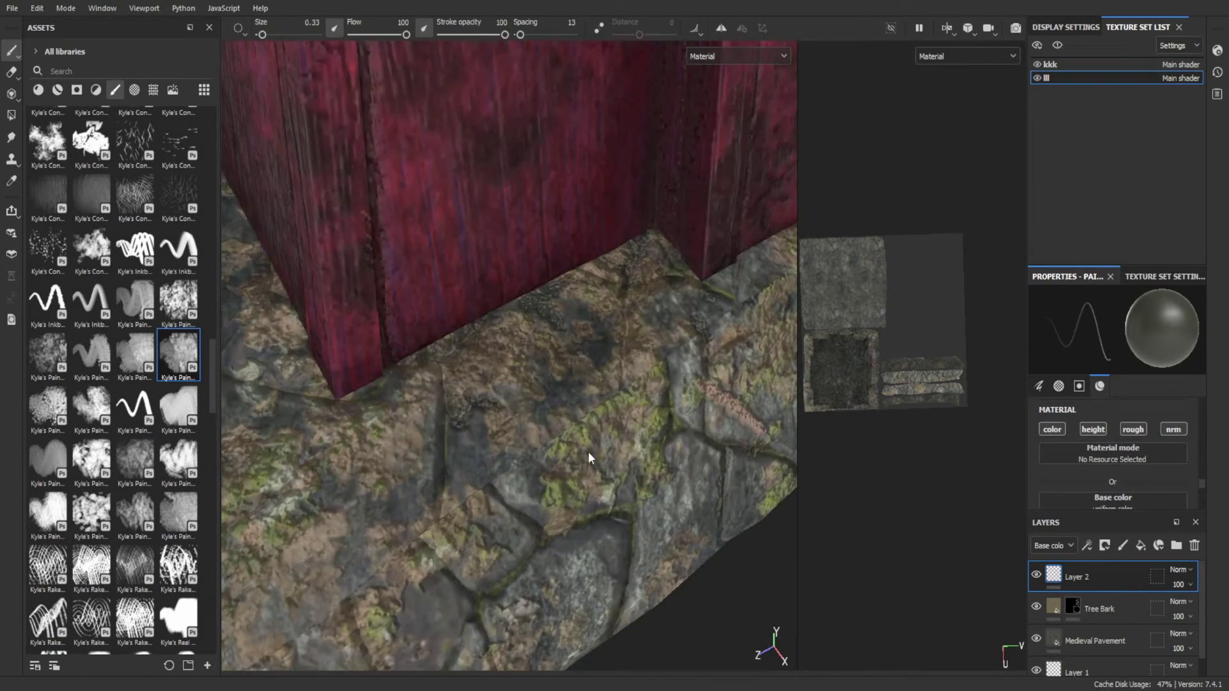
alt+drag(589, 452, 500, 452)
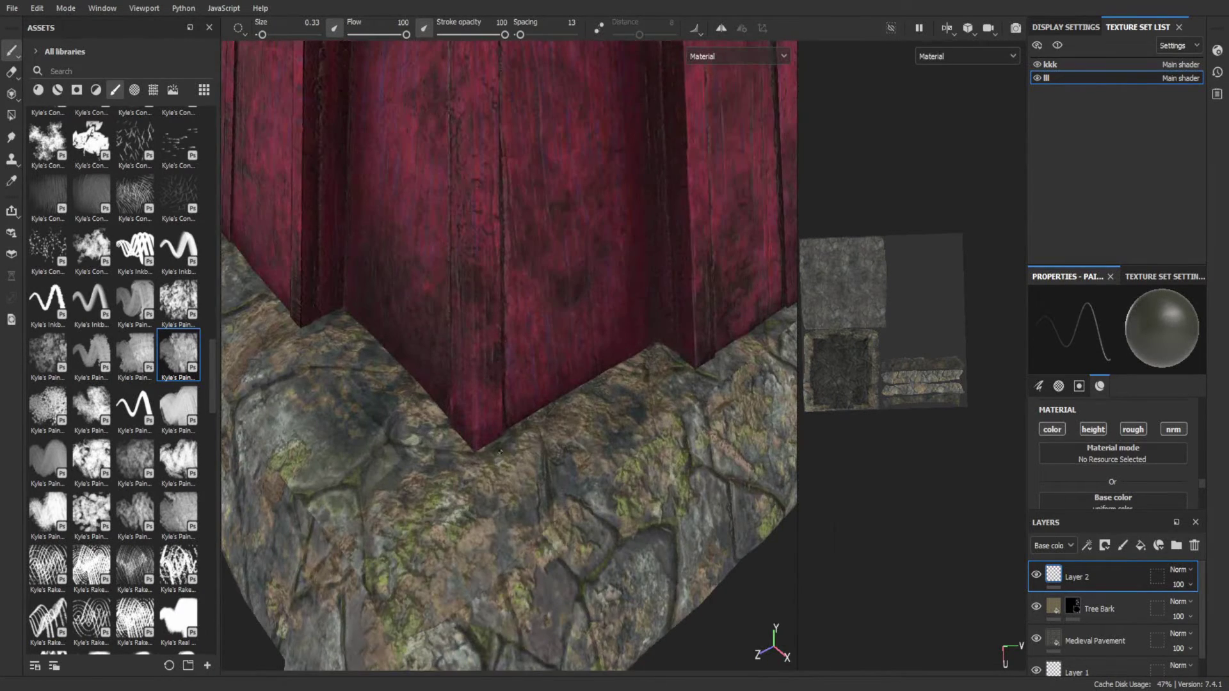
alt+drag(544, 543, 594, 490)
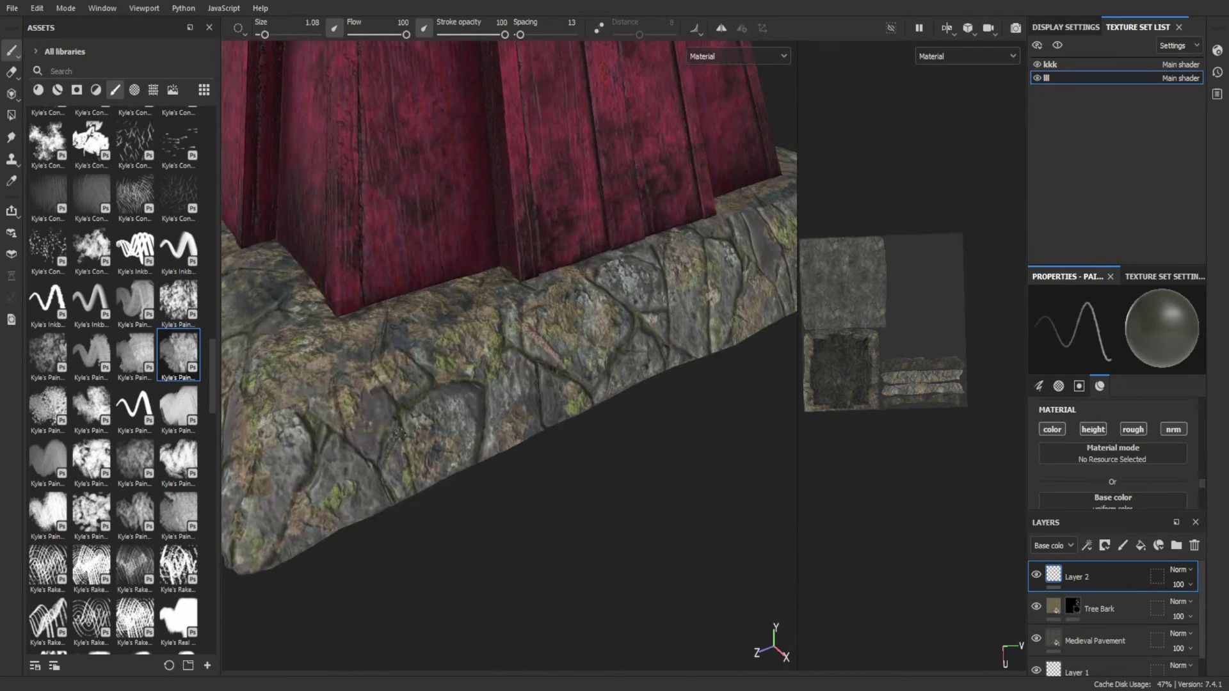
alt+drag(400, 434, 606, 532)
mouse_move(509, 250)
alt+mouse_down()
mouse_move(547, 426)
mouse_move(524, 467)
mouse_move(570, 512)
mouse_move(586, 422)
mouse_move(571, 346)
alt+mouse_up()
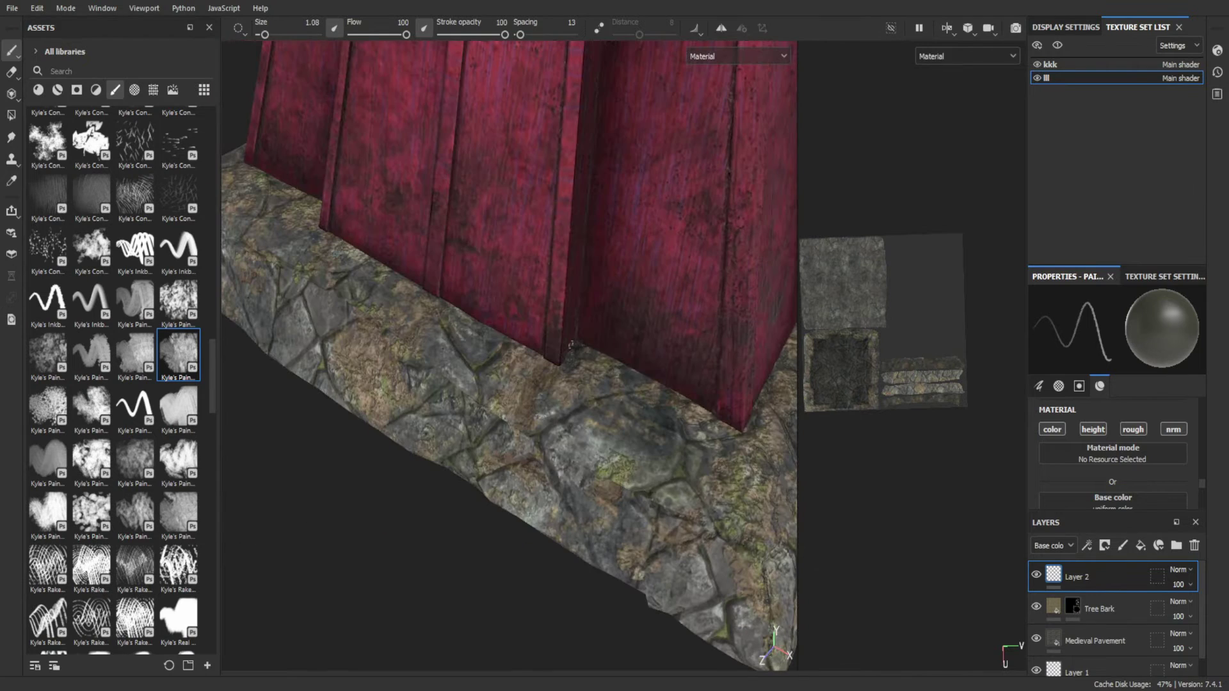
mouse_move(592, 470)
alt+mouse_down()
mouse_move(569, 469)
mouse_move(563, 428)
mouse_move(590, 415)
alt+mouse_up()
mouse_move(444, 500)
alt+mouse_down()
mouse_move(496, 417)
mouse_move(588, 396)
mouse_move(565, 491)
alt+mouse_up()
alt+drag(552, 581, 702, 550)
- Orbit and zoom to square the pillar and stone base to the view
scroll(608, 570, down, 10)
scroll(559, 430, up, 10)
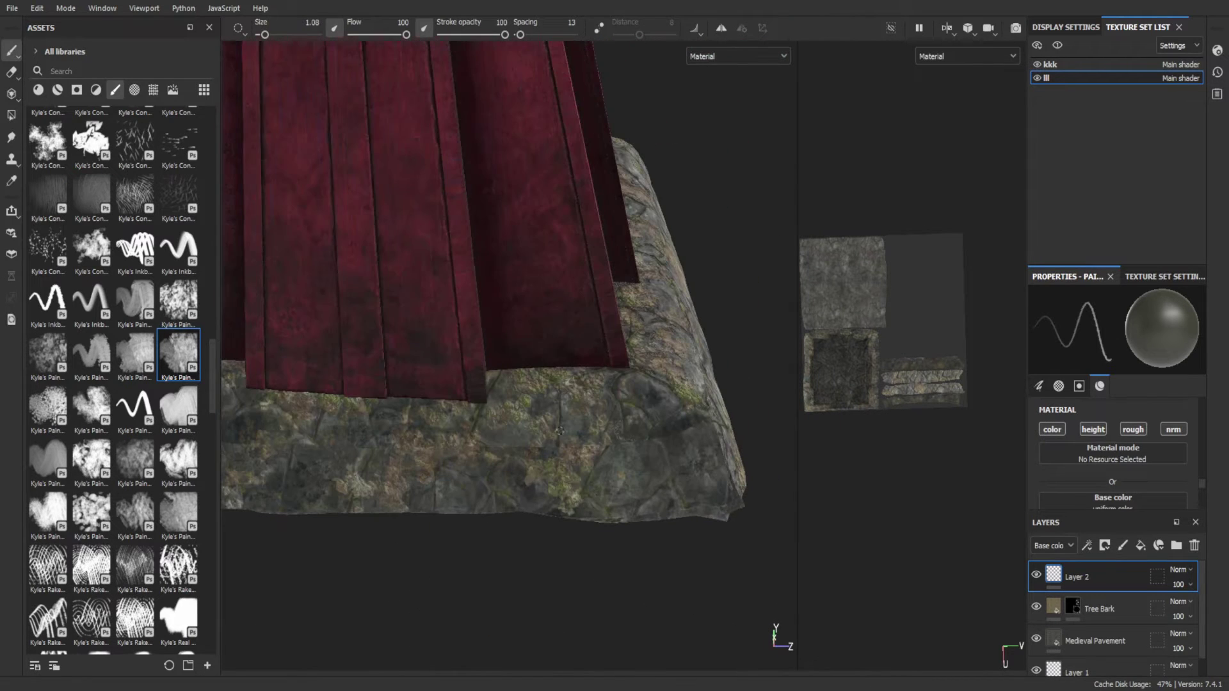
alt+drag(493, 485, 569, 347)
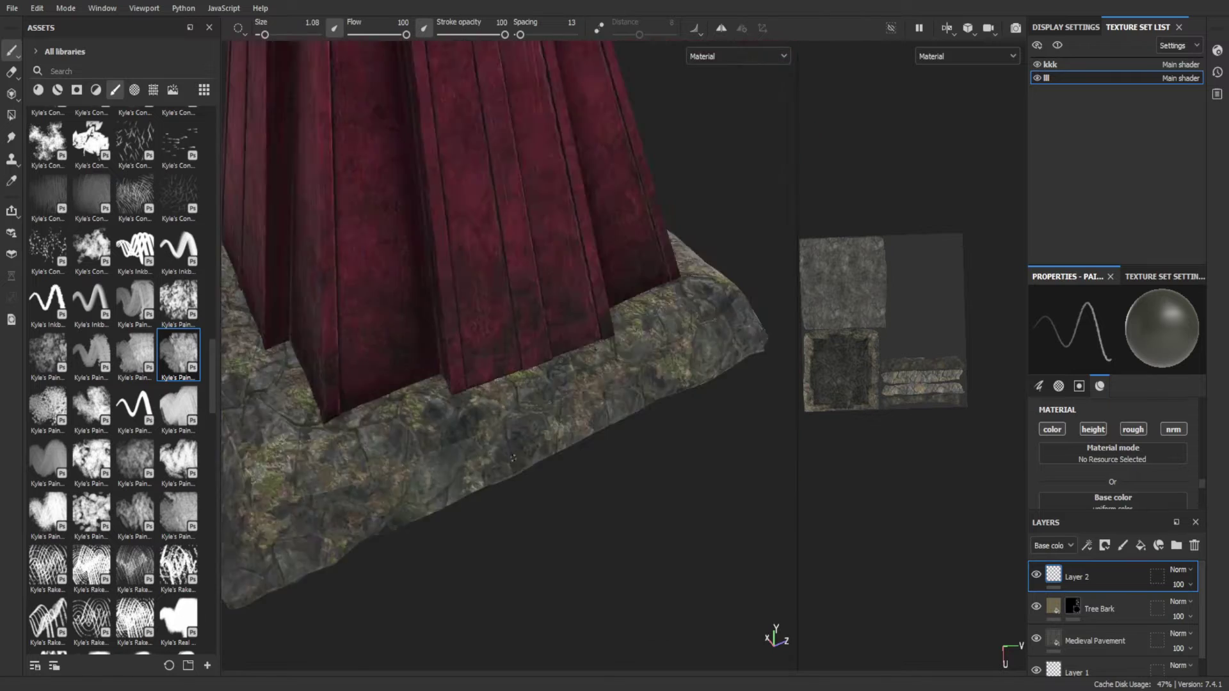
scroll(568, 347, up, 5)
alt+drag(563, 523, 544, 528)
scroll(544, 528, down, 5)
scroll(531, 531, up, 4)
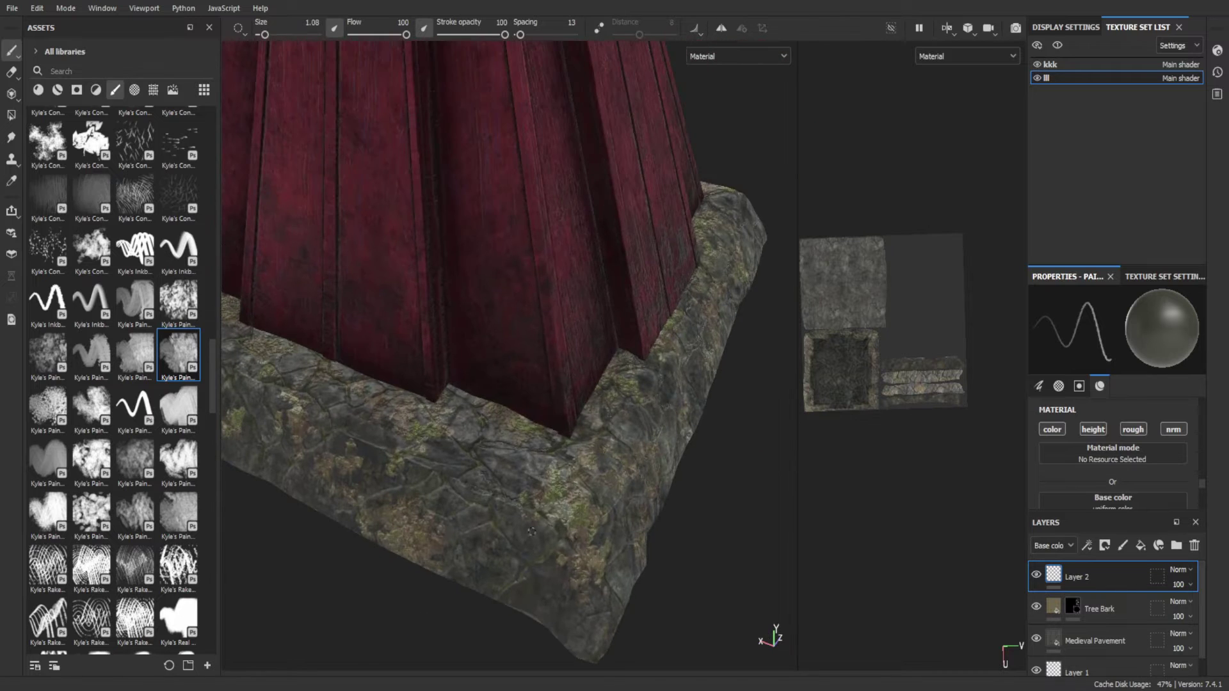
mouse_move(623, 626)
alt+mouse_down()
mouse_move(707, 458)
mouse_move(487, 557)
mouse_move(516, 498)
alt+mouse_up()
alt+drag(605, 514, 518, 461)
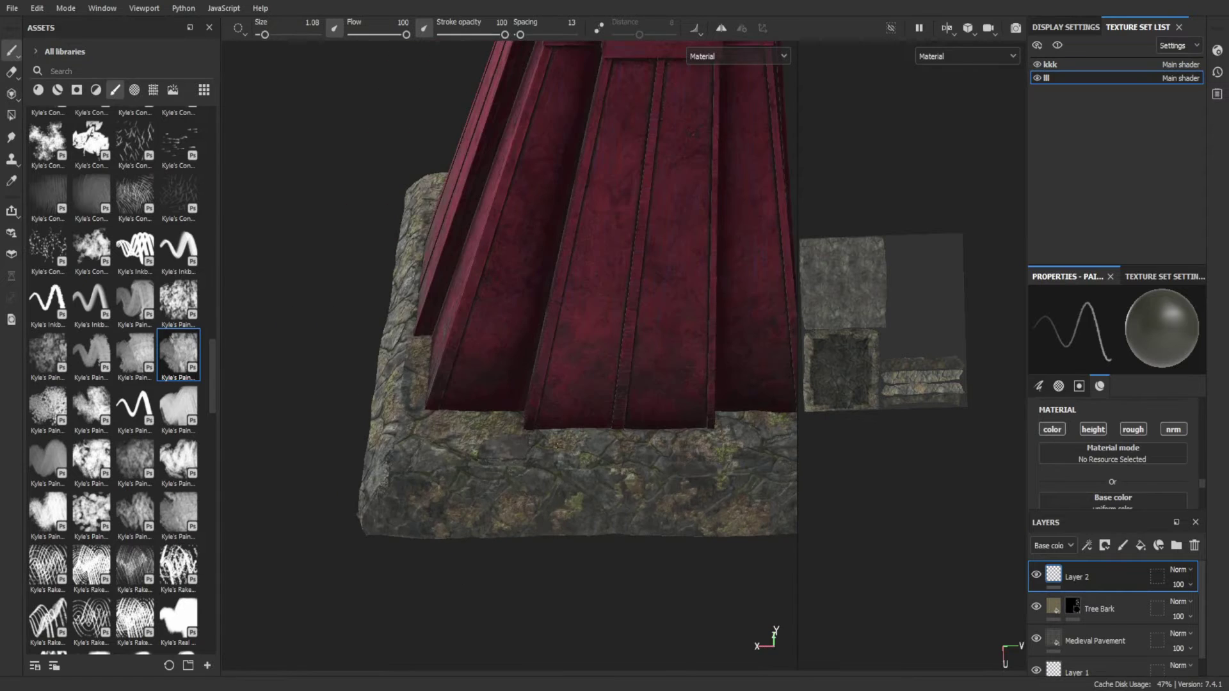
- Add Layer 3 and pick a large mottled brush, shrinking it to about 11.67
key(f)
click(1122, 546)
scroll(115, 384, down, 3)
click(179, 558)
scroll(556, 494, up, 5)
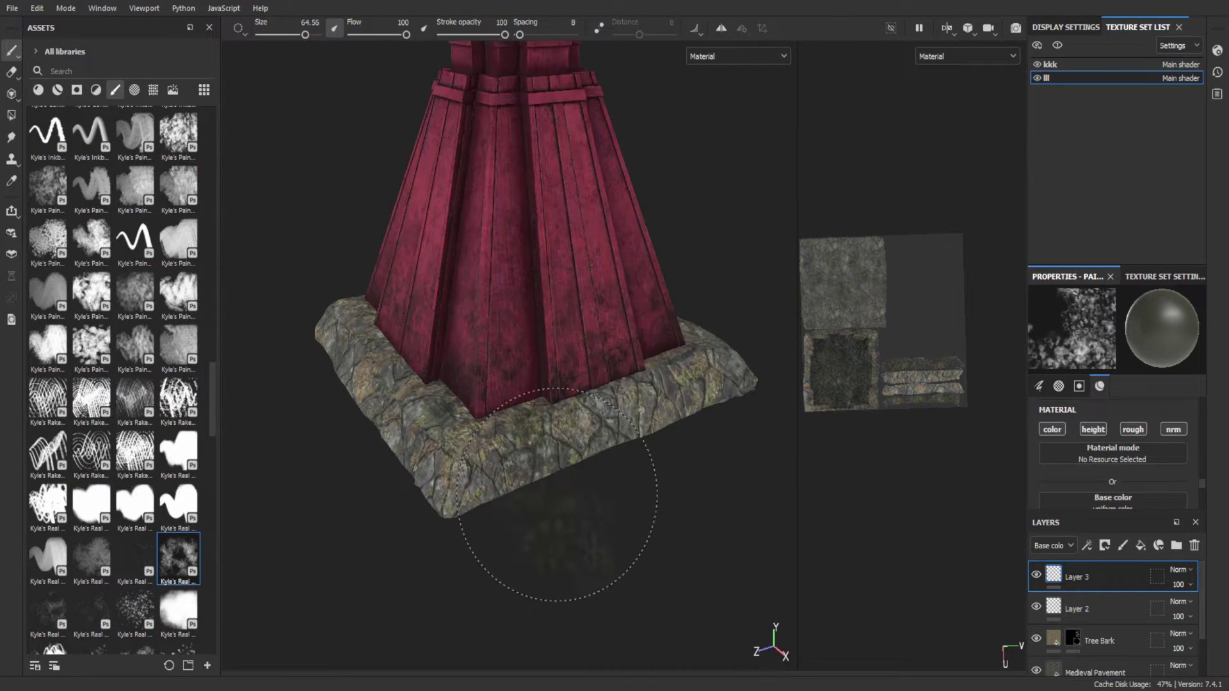
scroll(557, 494, up, 3)
scroll(557, 494, up, 2)
ctrl+right_drag(557, 494, 525, 472)
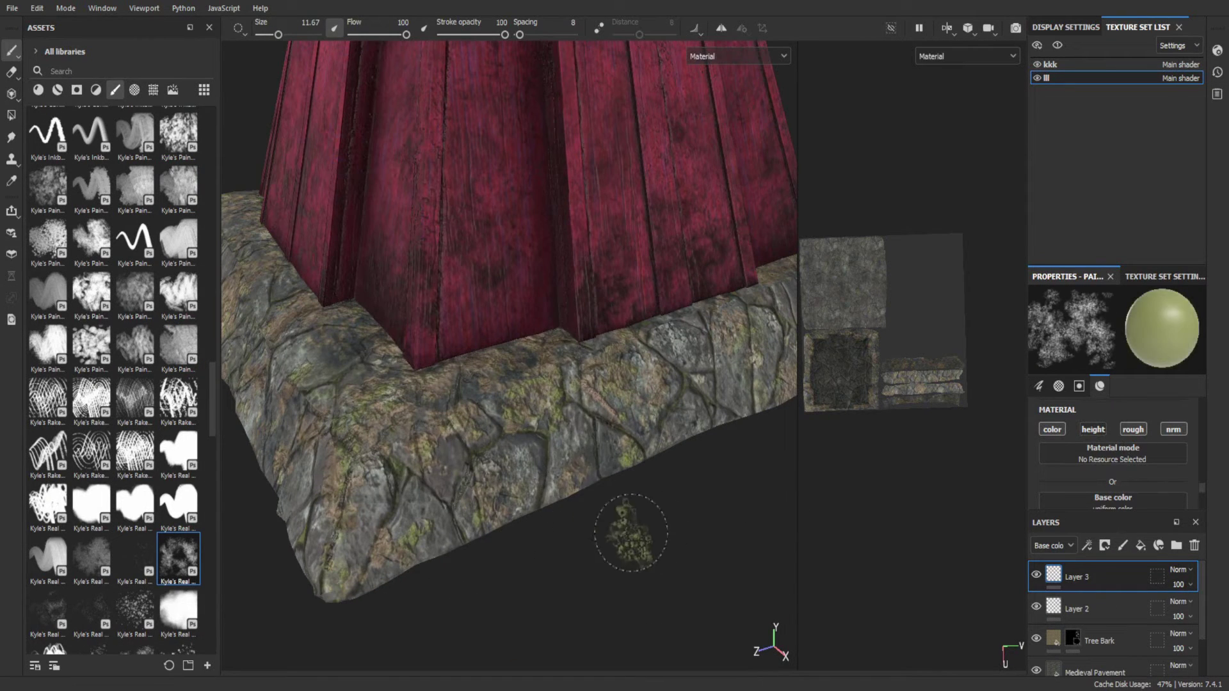
- Orbit around the pillar and stone base, switching to a different brush preset
alt+drag(631, 532, 743, 660)
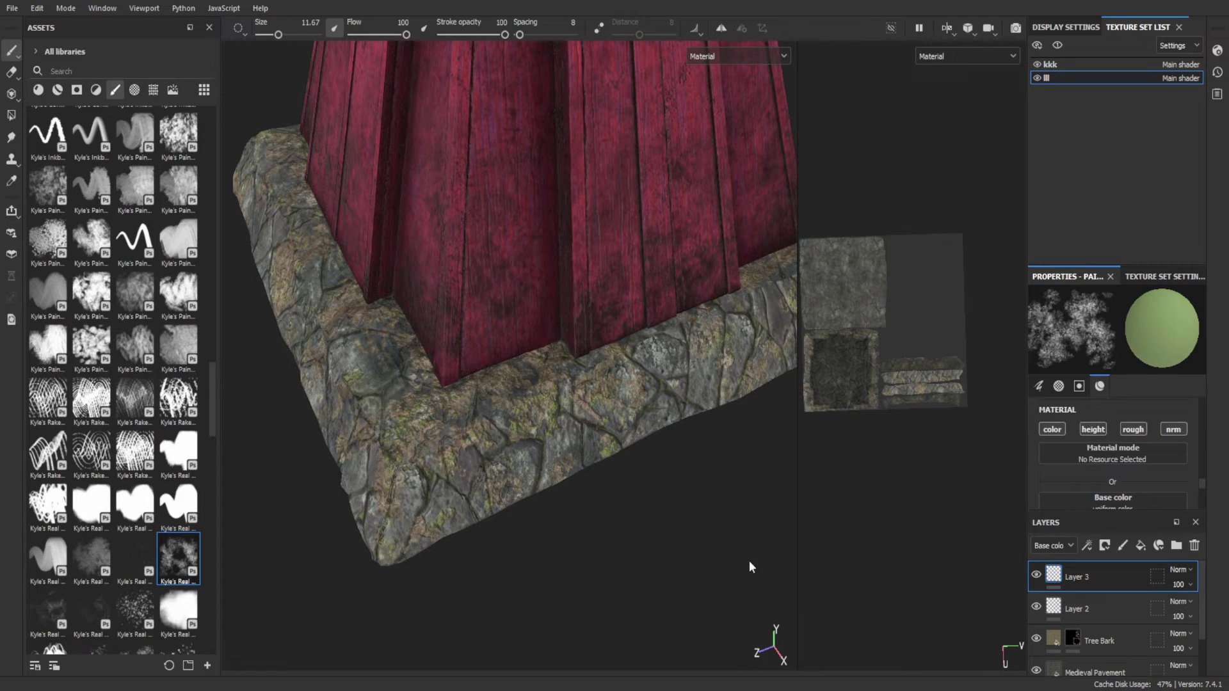
alt+drag(701, 515, 703, 446)
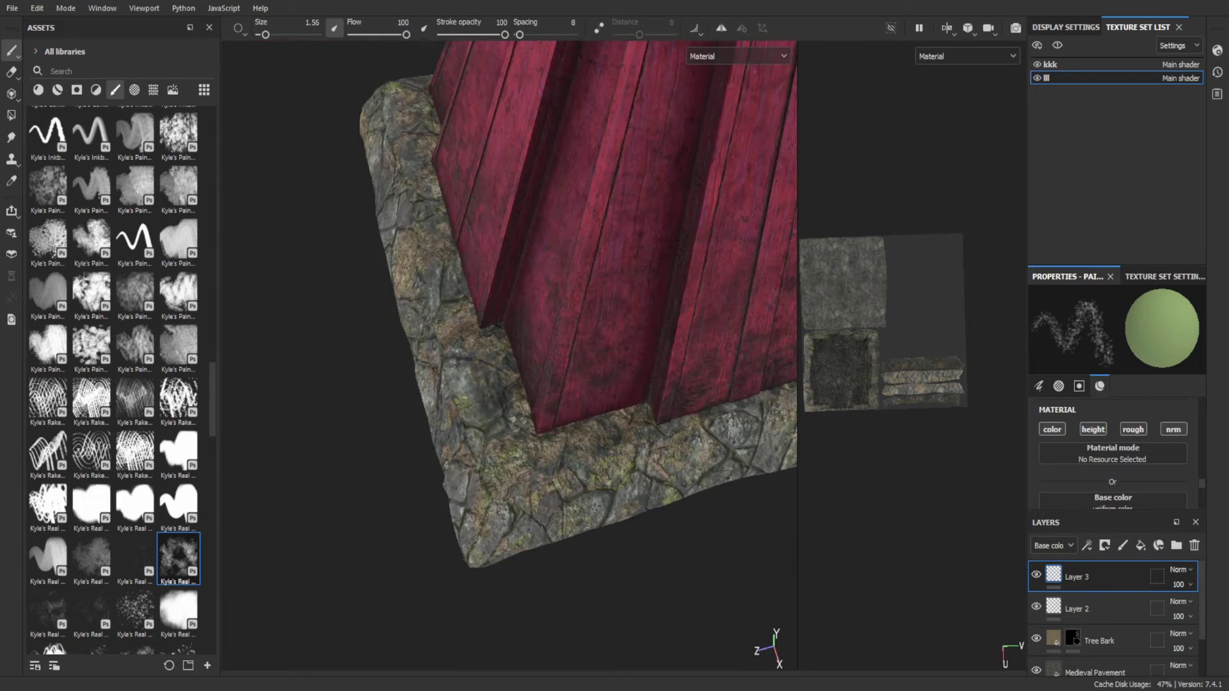
mouse_move(471, 393)
alt+mouse_down()
mouse_move(635, 477)
mouse_move(607, 425)
alt+mouse_up()
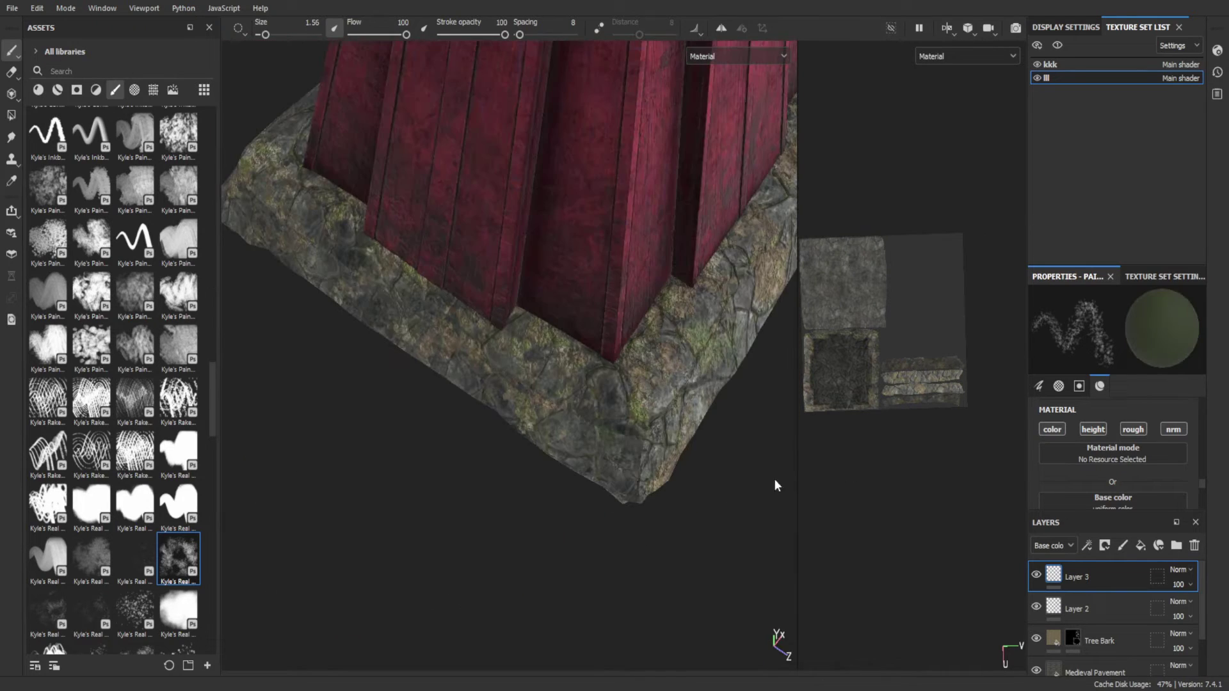
mouse_move(774, 485)
alt+mouse_down()
mouse_move(576, 448)
mouse_move(416, 499)
mouse_move(548, 527)
mouse_move(502, 548)
alt+mouse_up()
scroll(397, 505, down, 5)
scroll(388, 510, up, 5)
scroll(575, 497, up, 3)
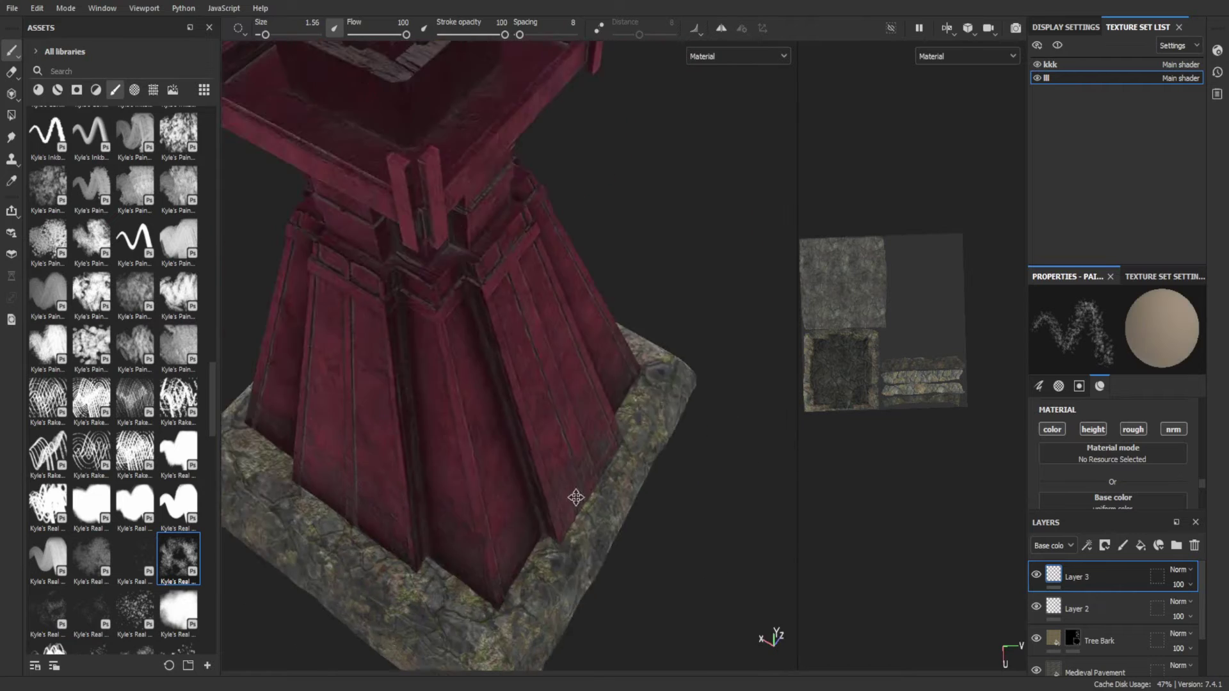
alt+drag(576, 497, 640, 473)
scroll(640, 473, down, 3)
click(91, 557)
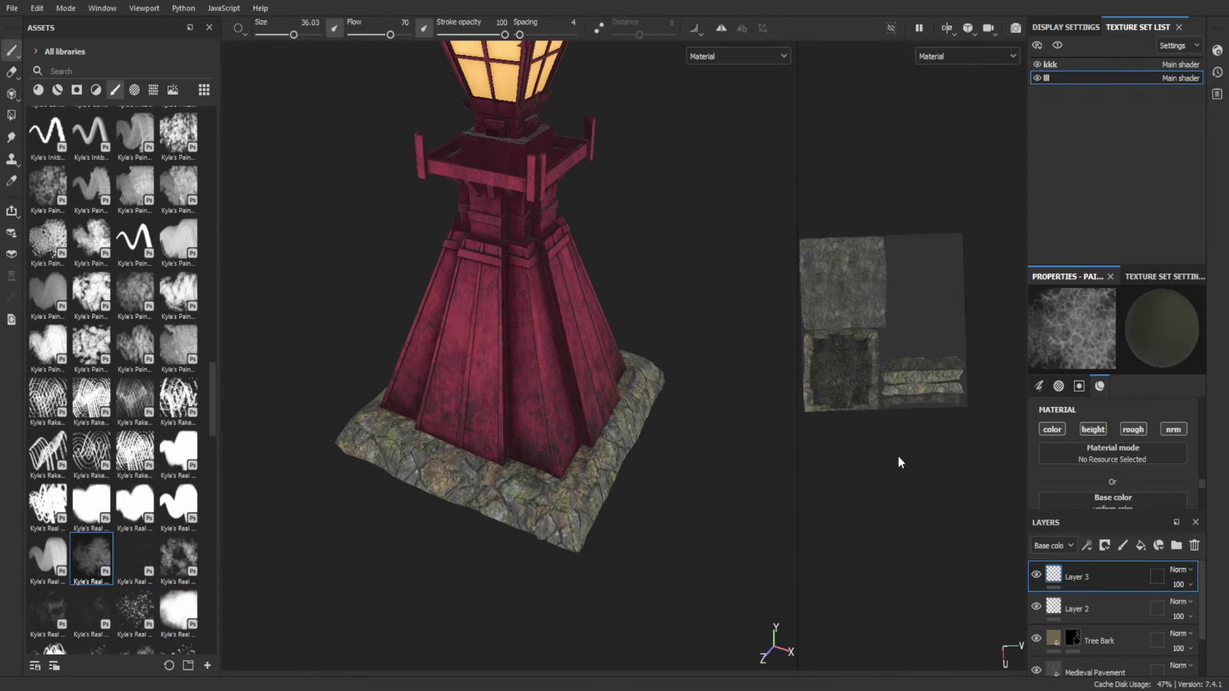
scroll(509, 462, up, 5)
alt+drag(512, 512, 366, 526)
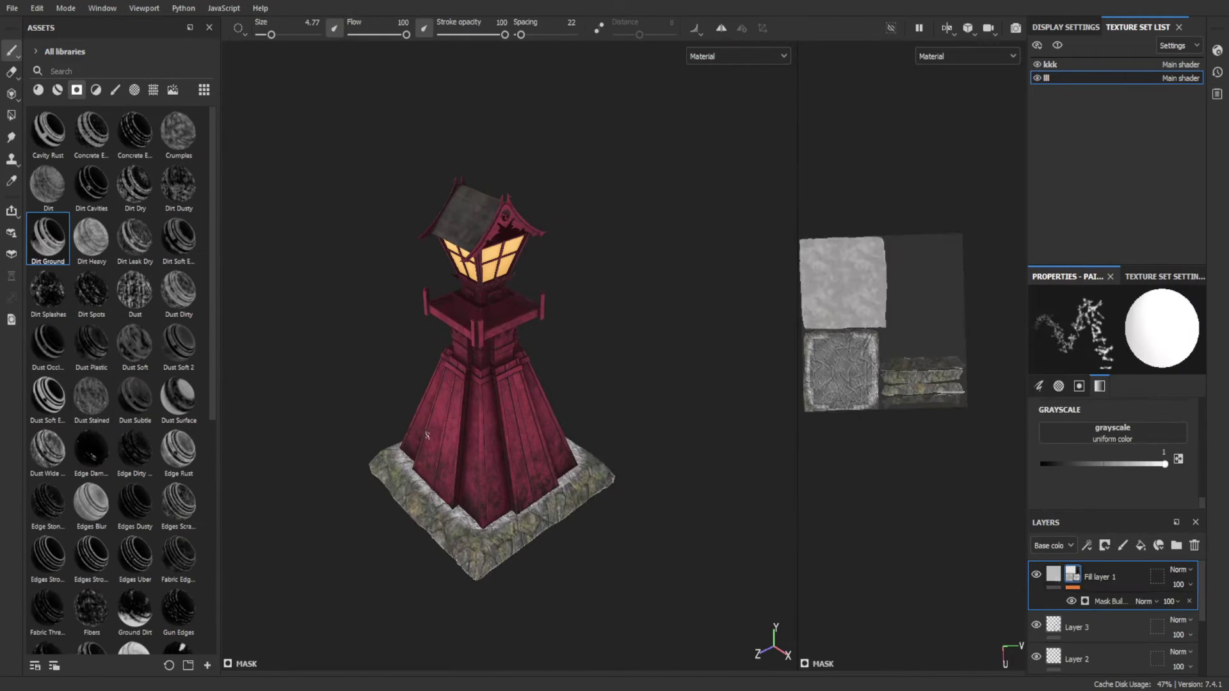
- Apply the Moss smart mask to Fill layer 1, lowering its grayscale and mask AO
scroll(103, 383, down, 3)
drag(135, 442, 1114, 579)
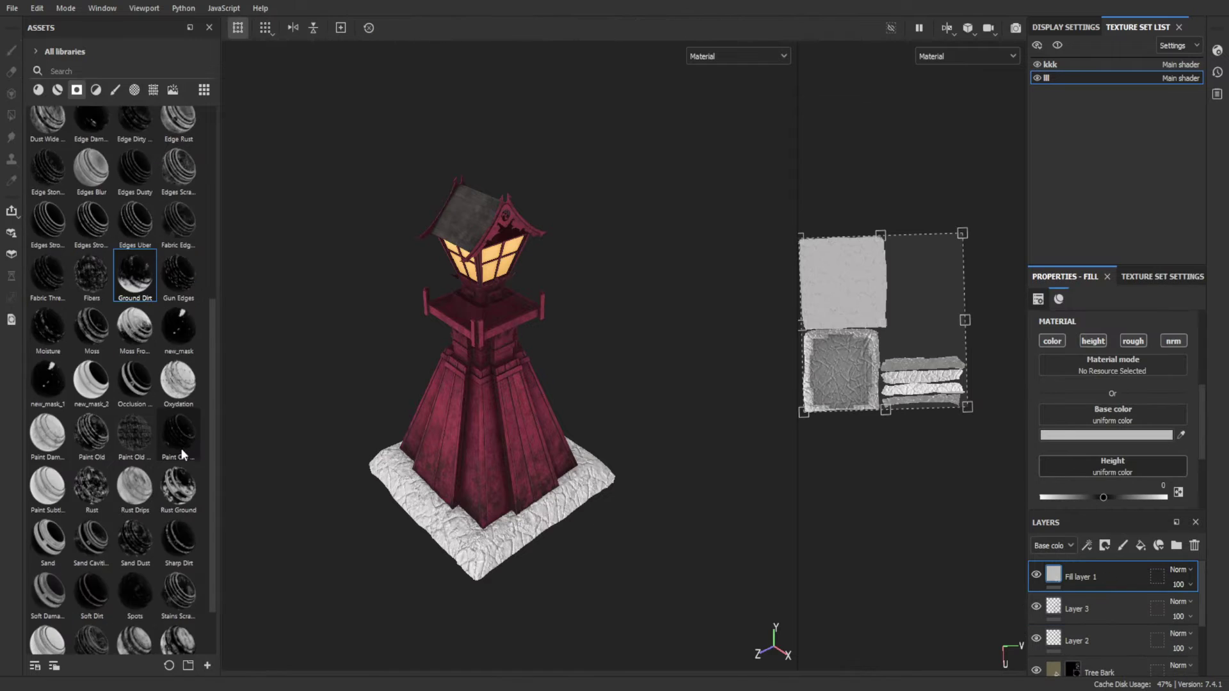
drag(125, 480, 1114, 576)
click(1163, 464)
click(1126, 574)
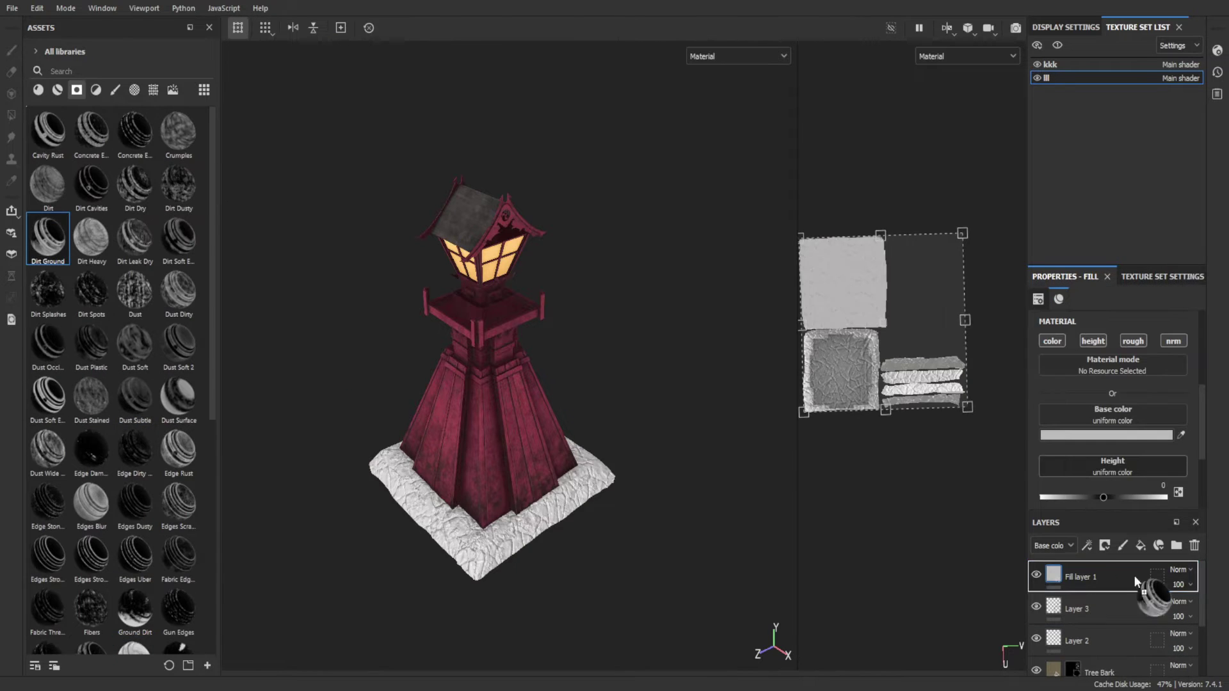
click(1107, 601)
drag(1117, 375, 1084, 378)
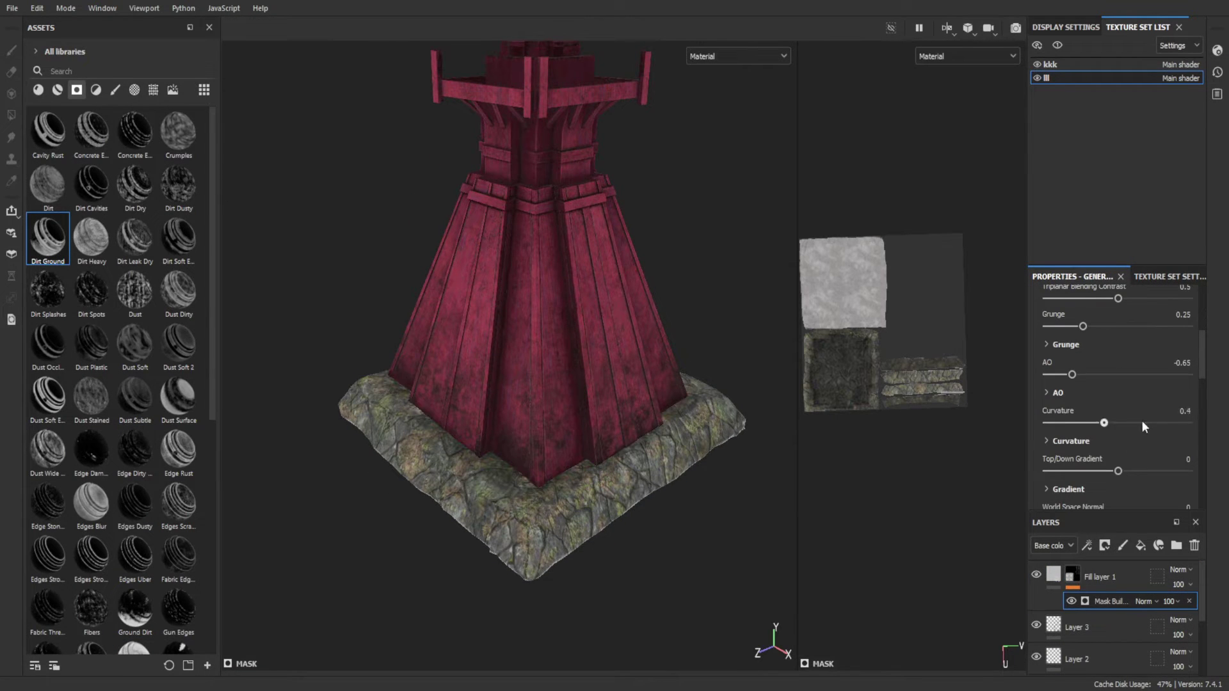
scroll(1141, 426, up, 5)
- Add fill layers with a Surface smart mask and a Grunge mask spreading grime over the base
click(1141, 545)
scroll(91, 417, down, 8)
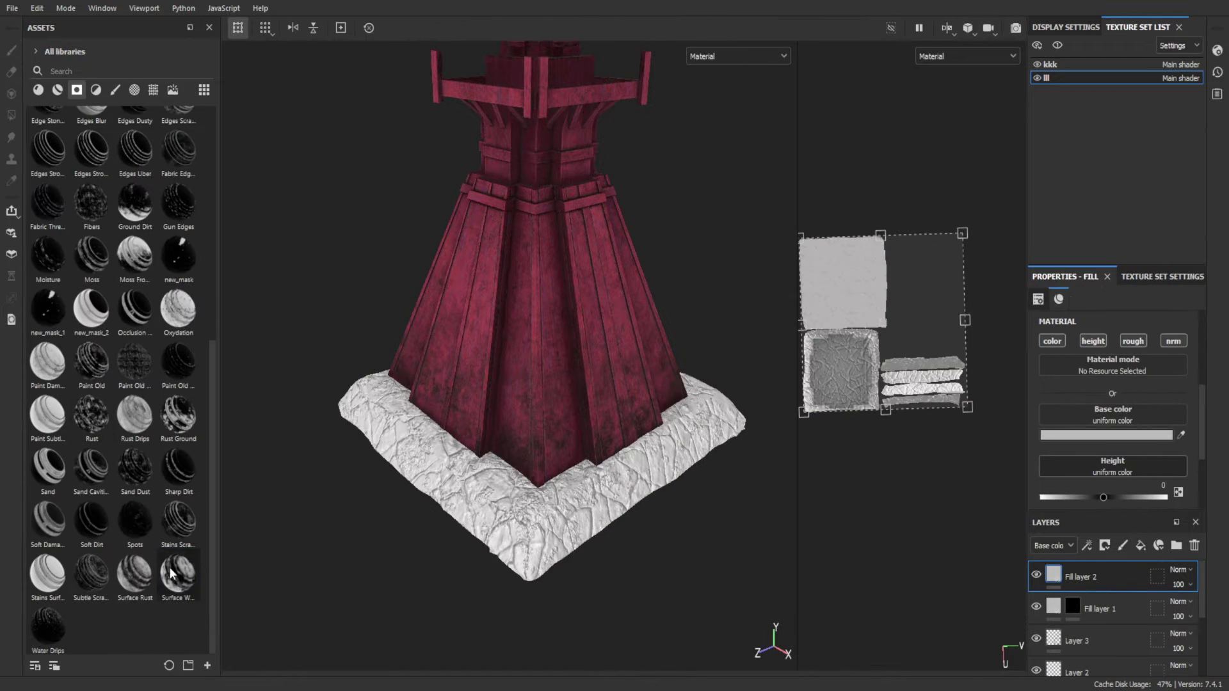
drag(172, 573, 689, 518)
drag(1150, 468, 1165, 464)
scroll(103, 384, up, 3)
drag(134, 371, 1074, 587)
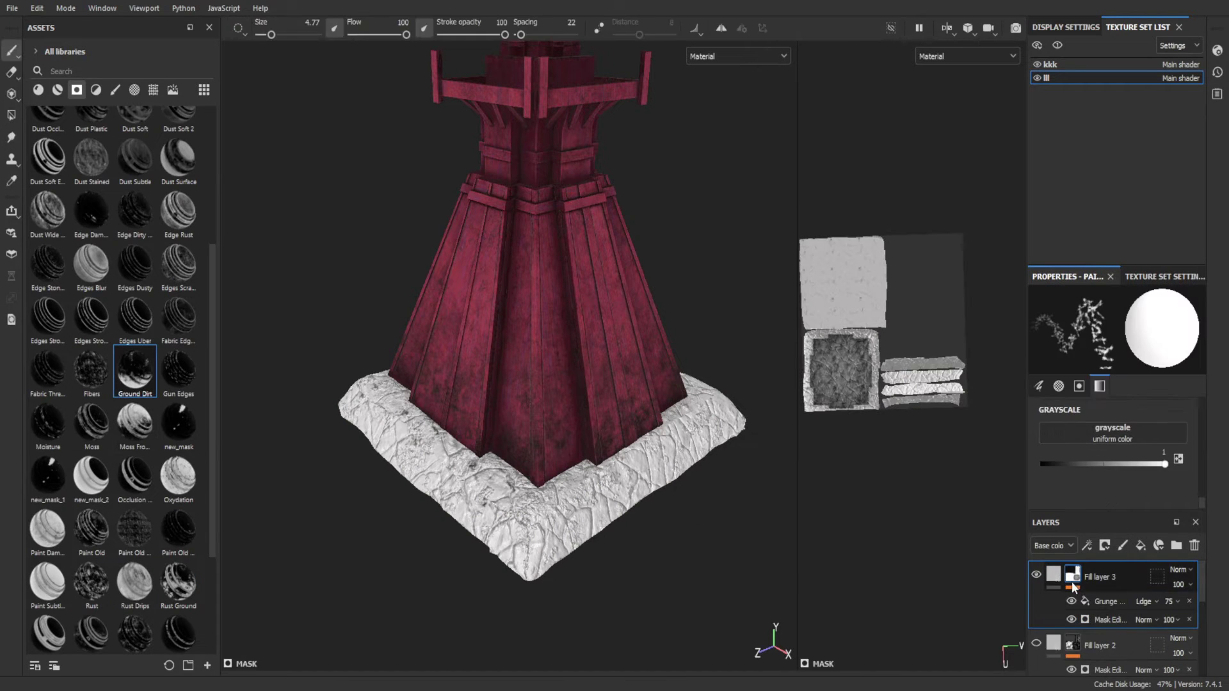
click(1106, 602)
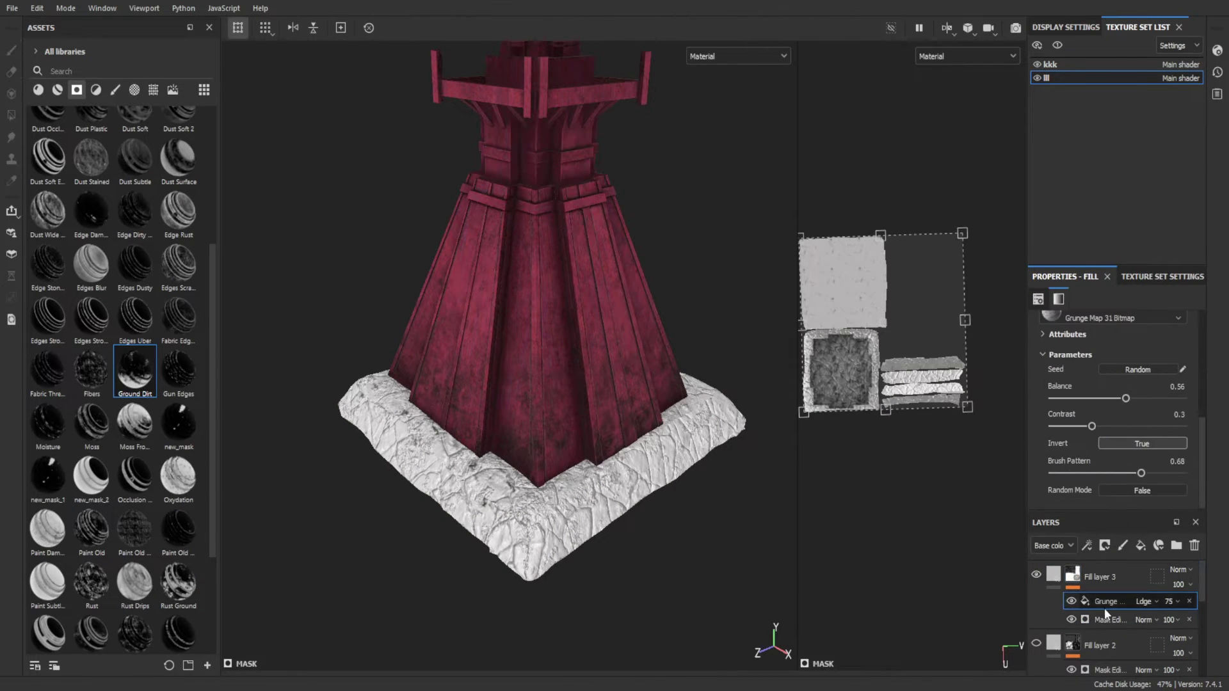
drag(1097, 472, 1120, 473)
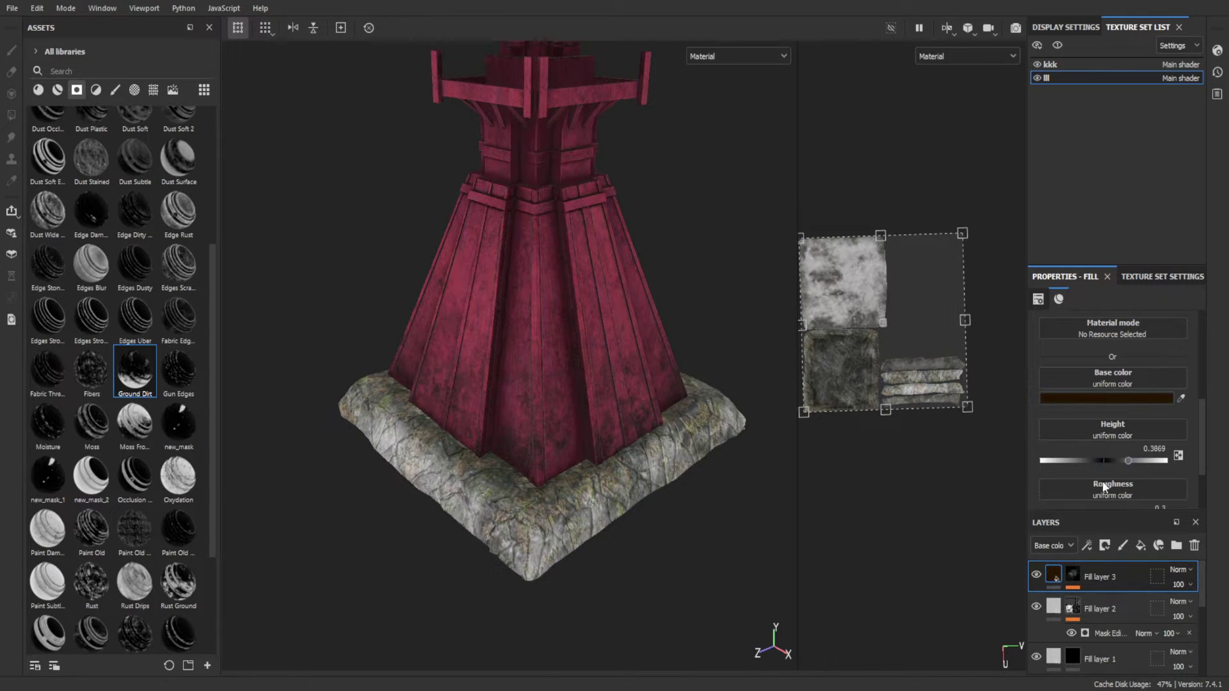
- Remove Fill layer 2's mask editor and add a new paint layer, Layer 4, on top
key(ctrl+z)
click(1071, 613)
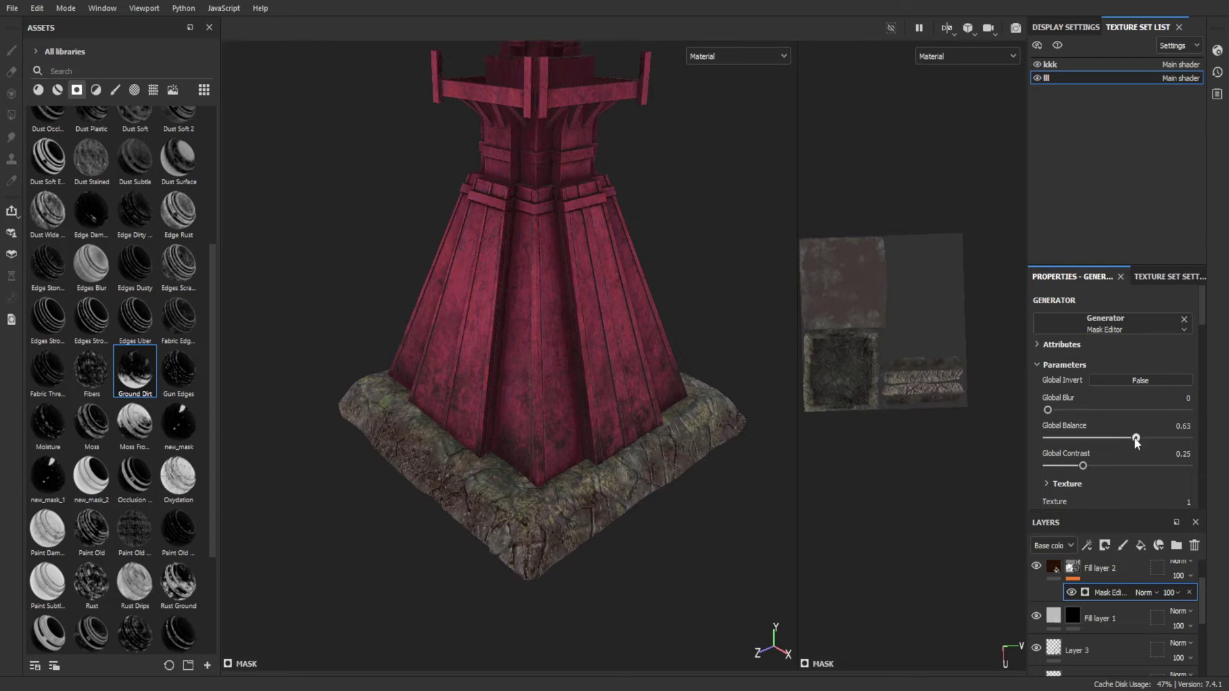
key(ctrl+z)
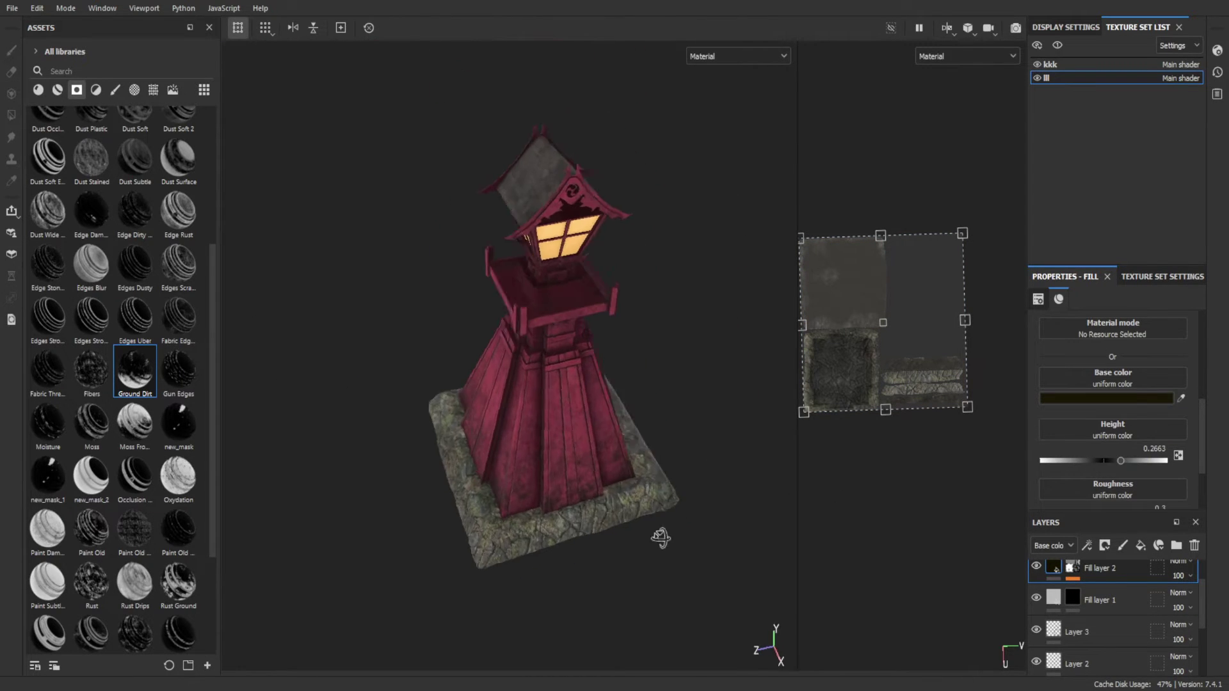
scroll(563, 508, up, 5)
click(1123, 545)
click(115, 90)
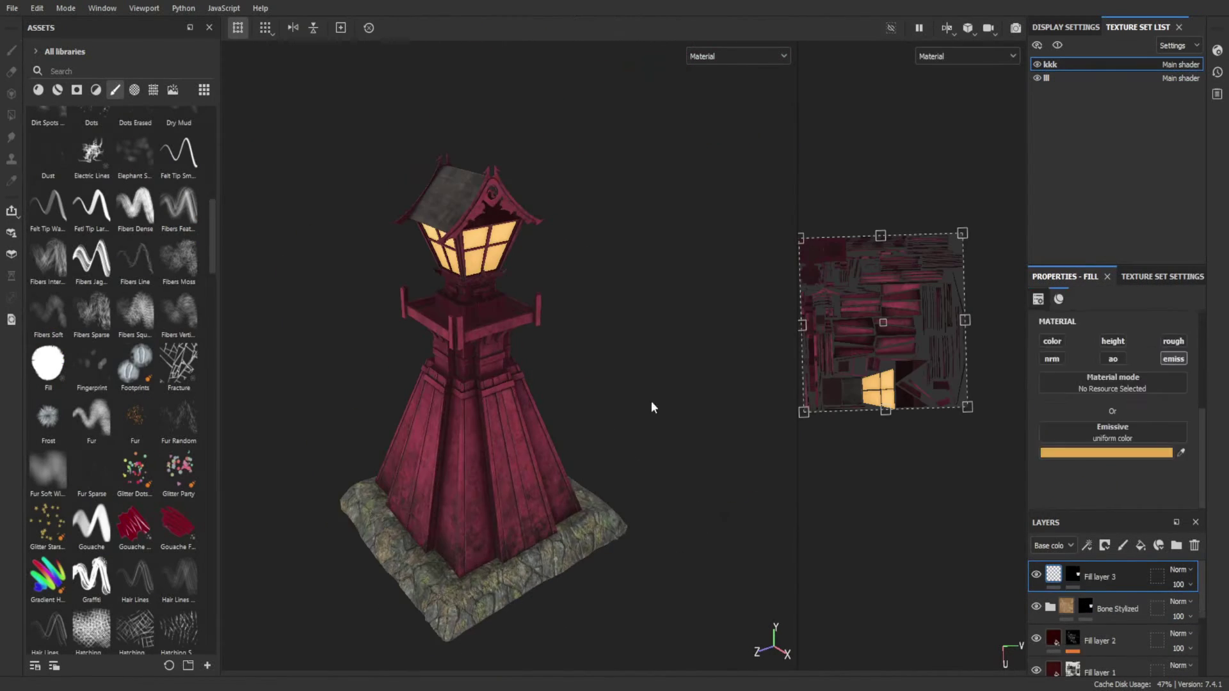
- Compare with the red wood hidden, then polygon-fill middle tower faces into the Wood Beech mask
scroll(1037, 640, down, 1)
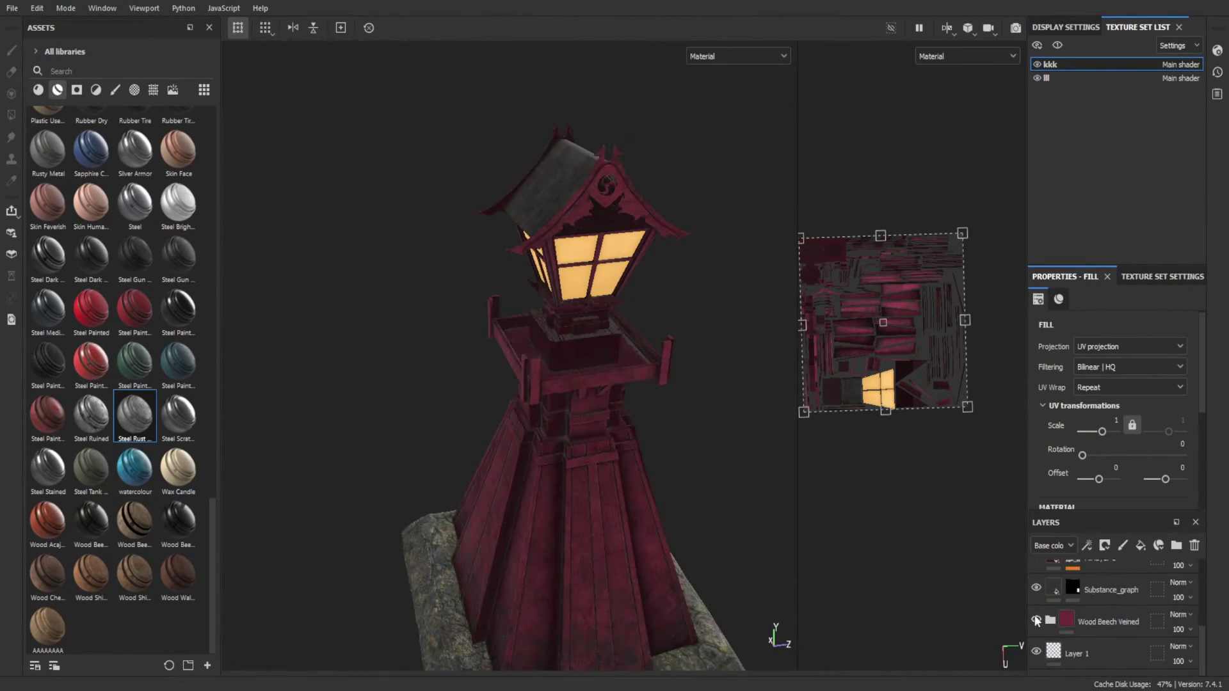
click(1070, 454)
click(1073, 568)
key(4)
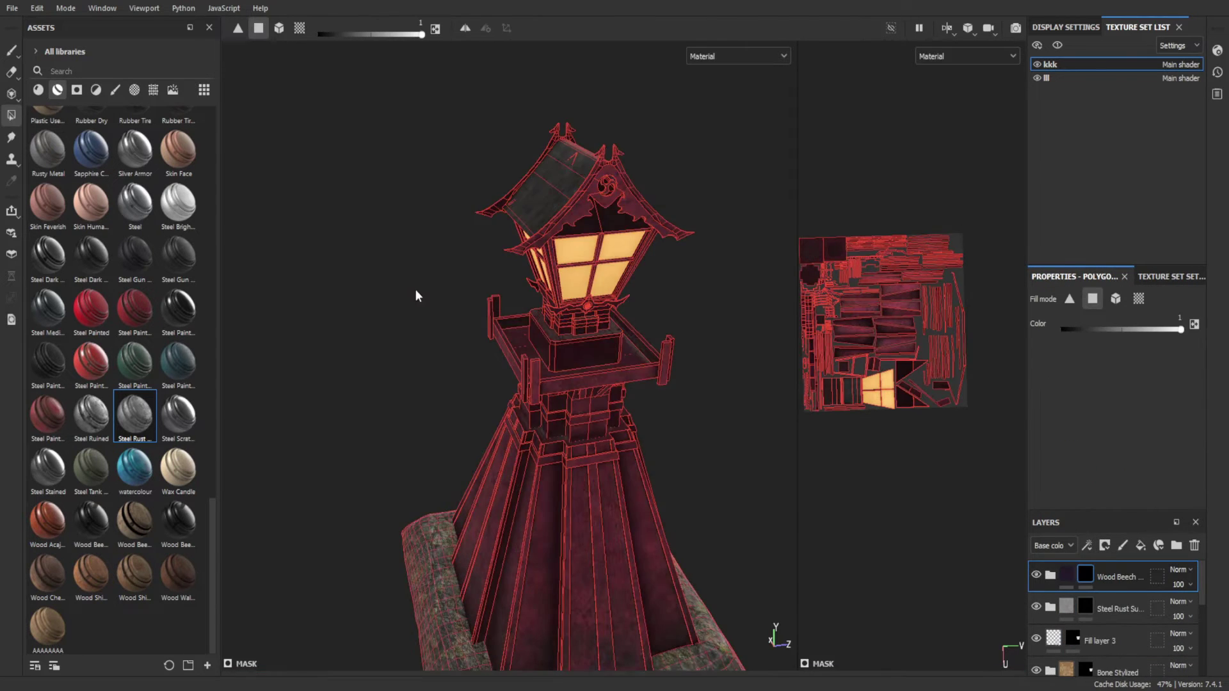
scroll(414, 290, up, 5)
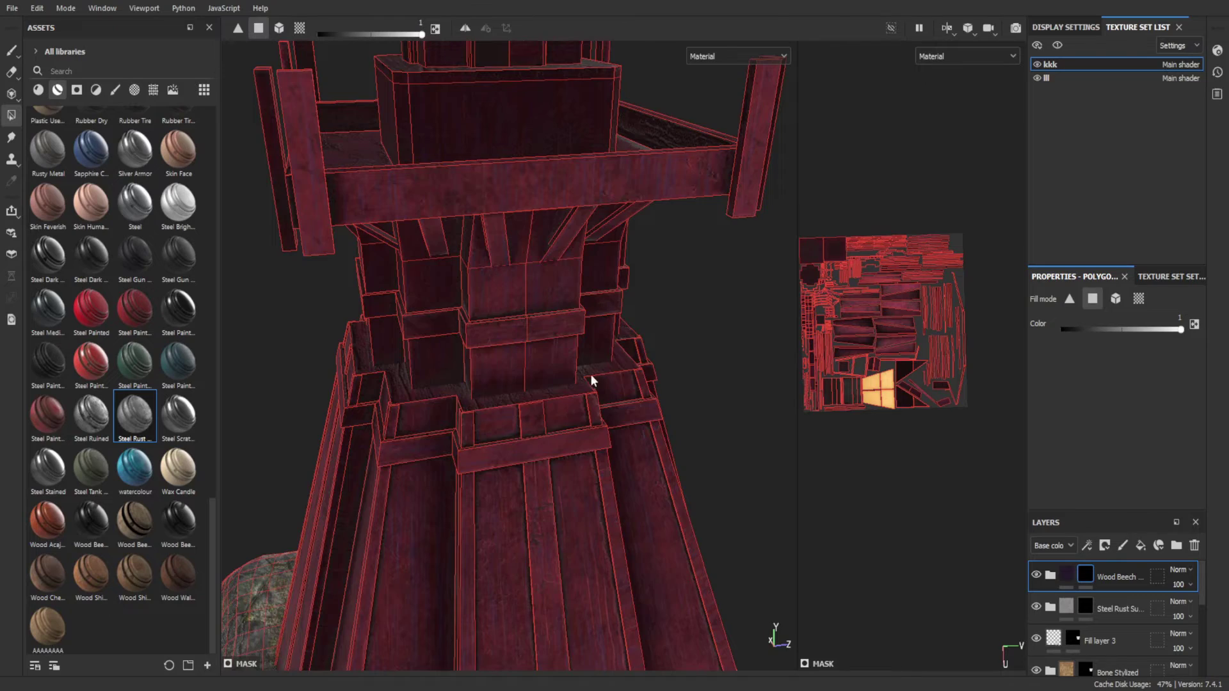
click(520, 359)
mouse_move(590, 374)
alt+mouse_down()
mouse_move(520, 359)
mouse_move(288, 367)
mouse_move(693, 401)
mouse_move(598, 421)
alt+mouse_up()
- Toggle between brush and Polygon Fill while zooming on the tower's middle section
key(1)
scroll(615, 371, down, 5)
key(4)
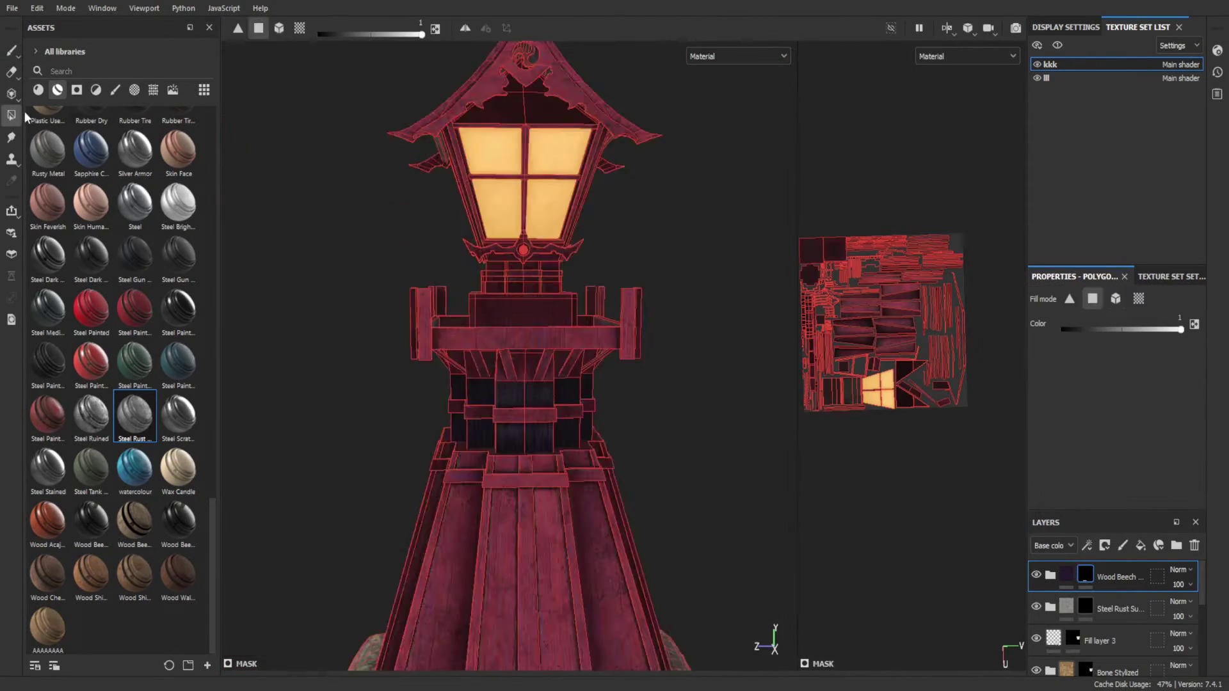
scroll(593, 339, up, 5)
scroll(521, 300, up, 3)
scroll(522, 301, down, 3)
key(1)
scroll(502, 278, down, 3)
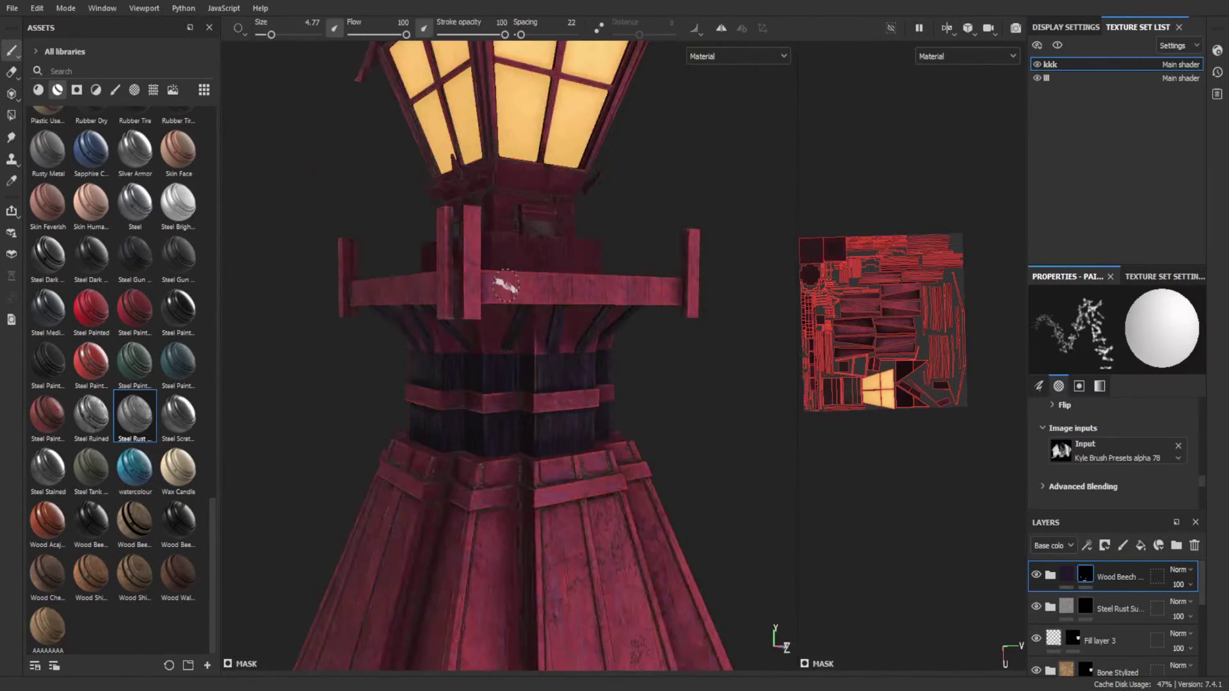
scroll(502, 277, down, 2)
scroll(512, 278, up, 3)
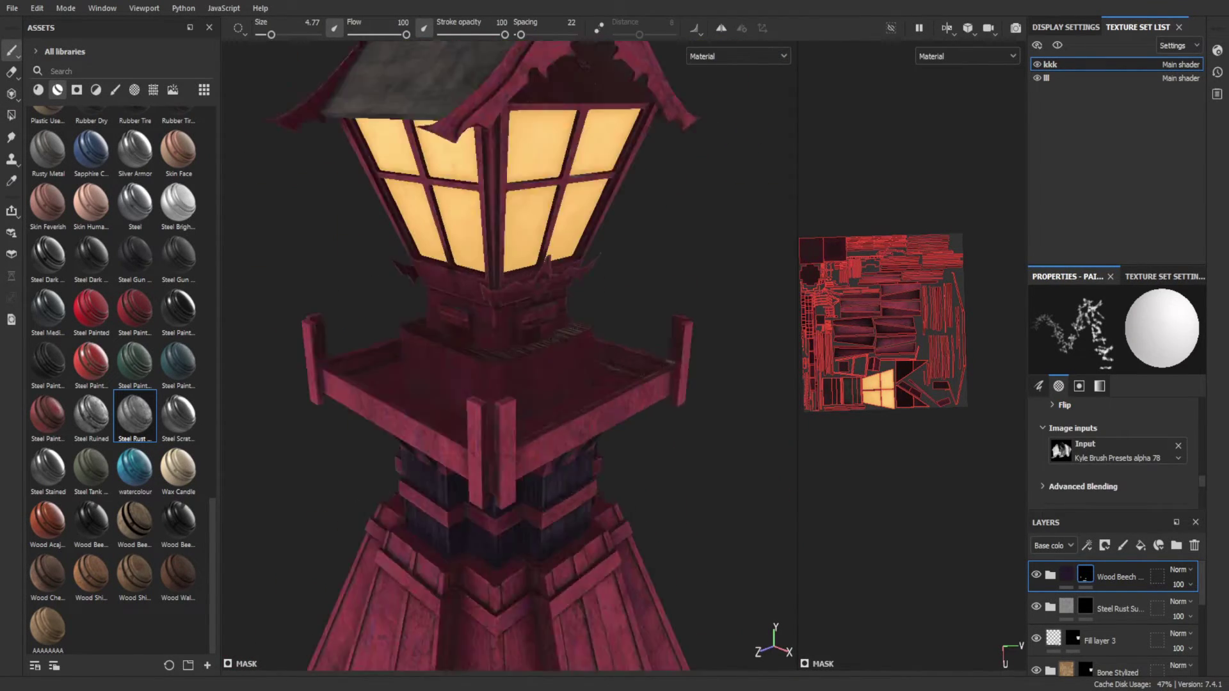
scroll(512, 279, up, 3)
key(4)
scroll(640, 297, down, 3)
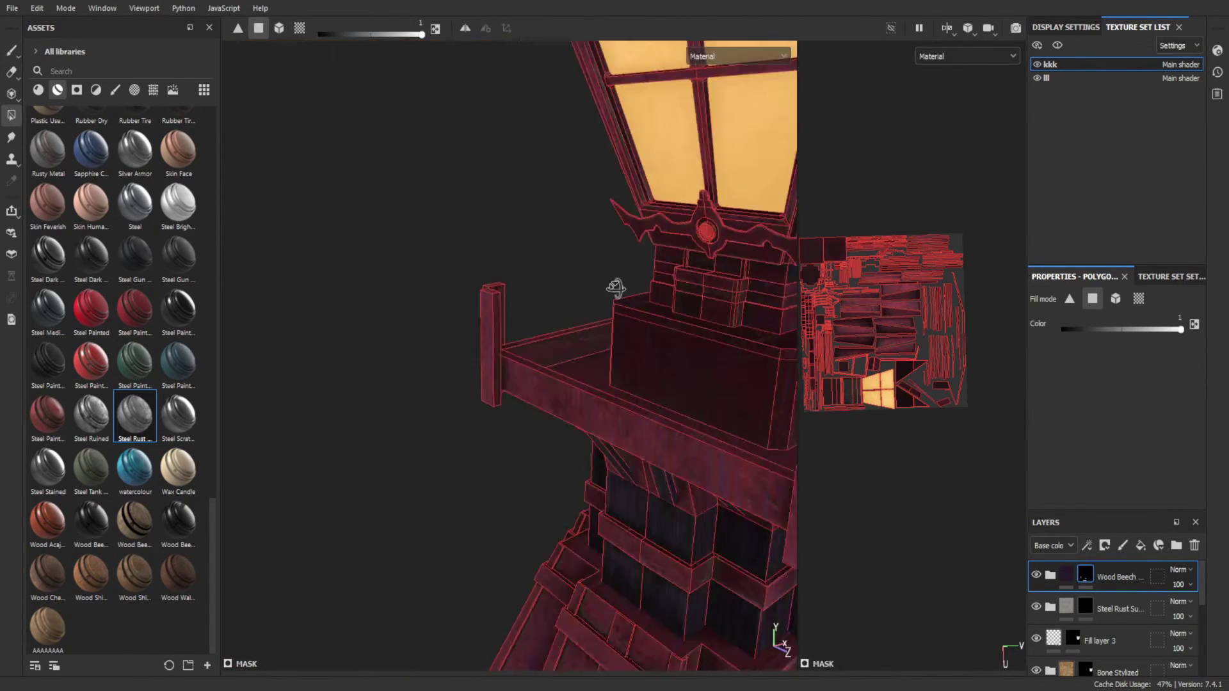
scroll(587, 323, up, 3)
scroll(528, 320, up, 2)
- Orbit from the lantern's underside to its top and back to the stone base, toggling fill modes
mouse_move(554, 296)
alt+mouse_down()
mouse_move(482, 335)
mouse_move(425, 343)
mouse_move(486, 620)
alt+mouse_up()
mouse_move(600, 386)
alt+mouse_down()
mouse_move(662, 393)
mouse_move(590, 341)
mouse_move(412, 381)
alt+mouse_up()
scroll(411, 382, down, 3)
key(1)
scroll(636, 282, down, 5)
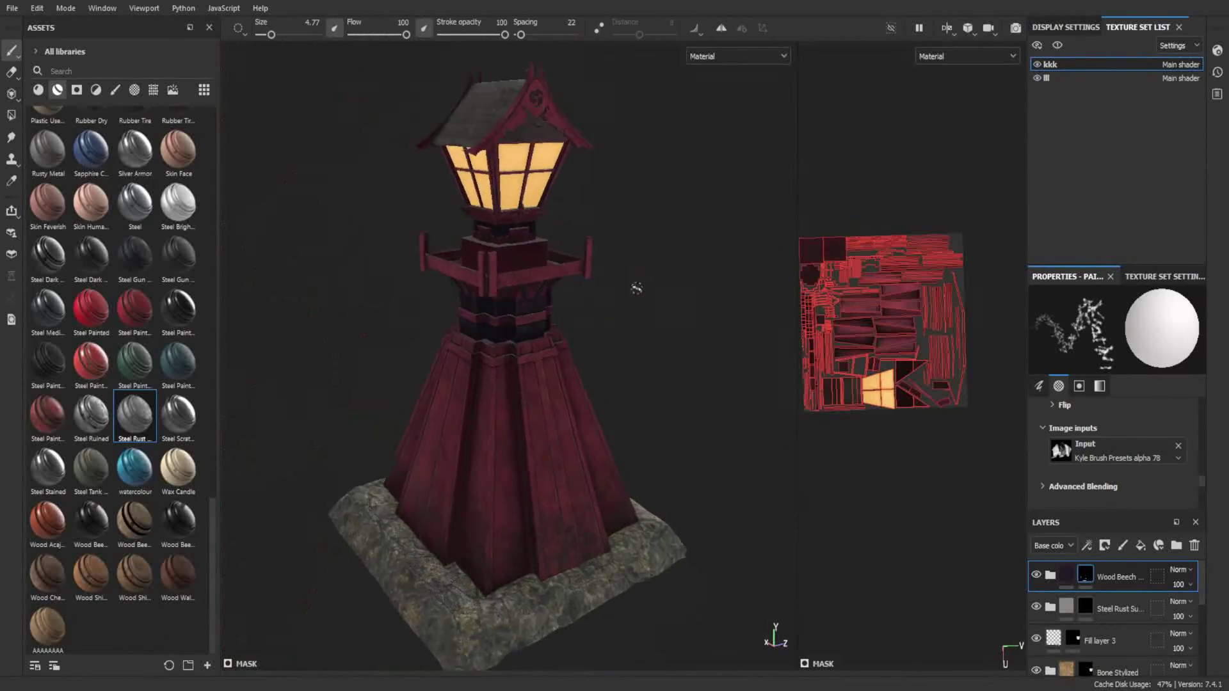
mouse_move(636, 282)
alt+mouse_down()
mouse_move(636, 310)
mouse_move(608, 330)
mouse_move(546, 274)
alt+mouse_up()
scroll(542, 403, up, 5)
key(4)
scroll(579, 309, down, 3)
scroll(650, 274, up, 2)
alt+drag(650, 274, 561, 295)
scroll(562, 295, down, 3)
key(1)
scroll(631, 142, down, 3)
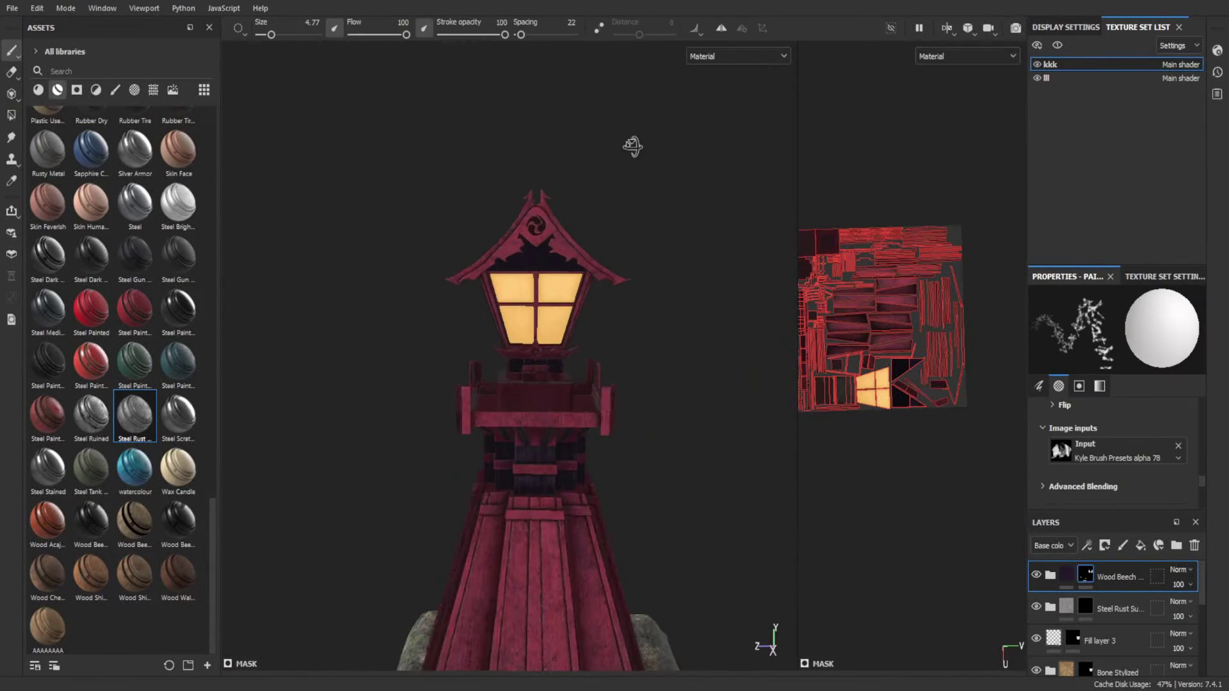
alt+drag(683, 291, 696, 420)
- In the brush library, try Calligraphic and a thin stroke brush, then settle on Dirt Splash
scroll(696, 419, up, 5)
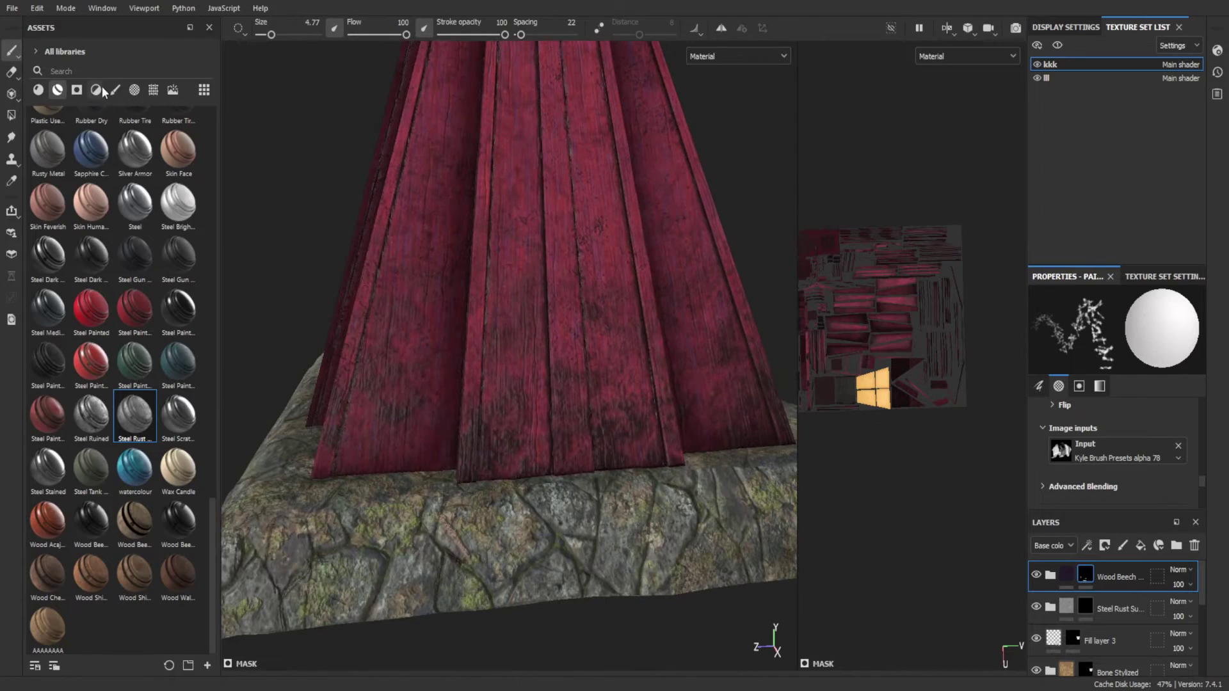
click(116, 90)
click(135, 204)
scroll(584, 454, up, 1)
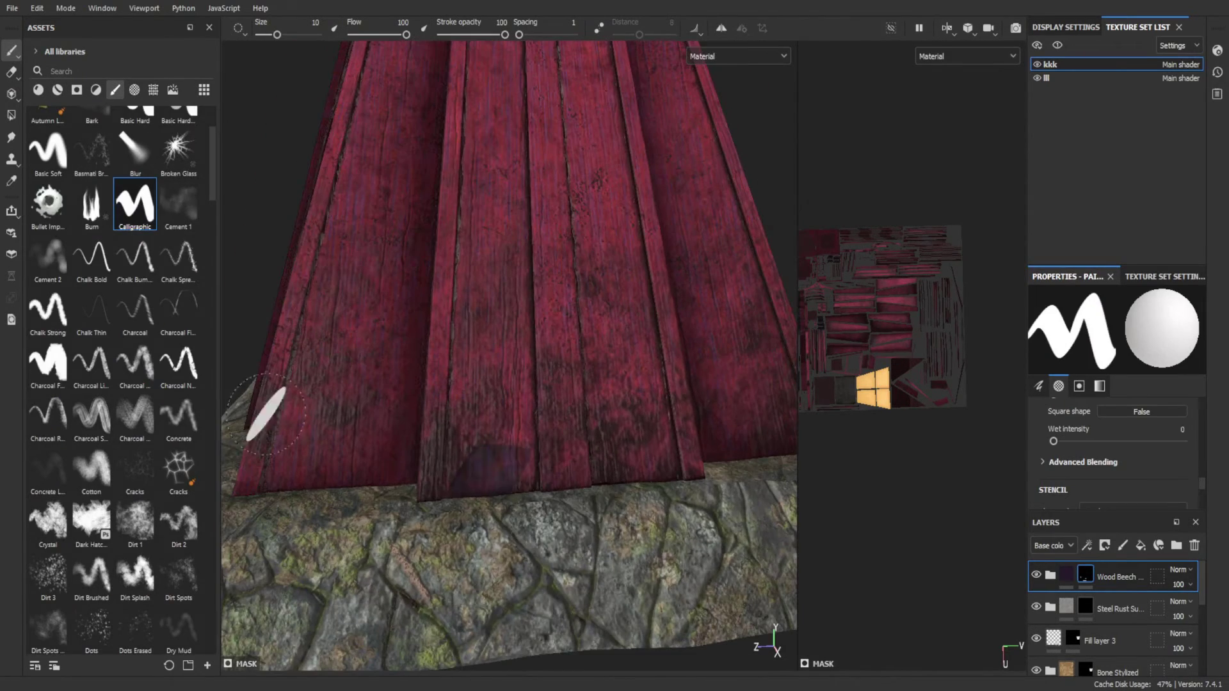
scroll(155, 356, down, 5)
scroll(154, 356, down, 5)
scroll(154, 356, down, 5)
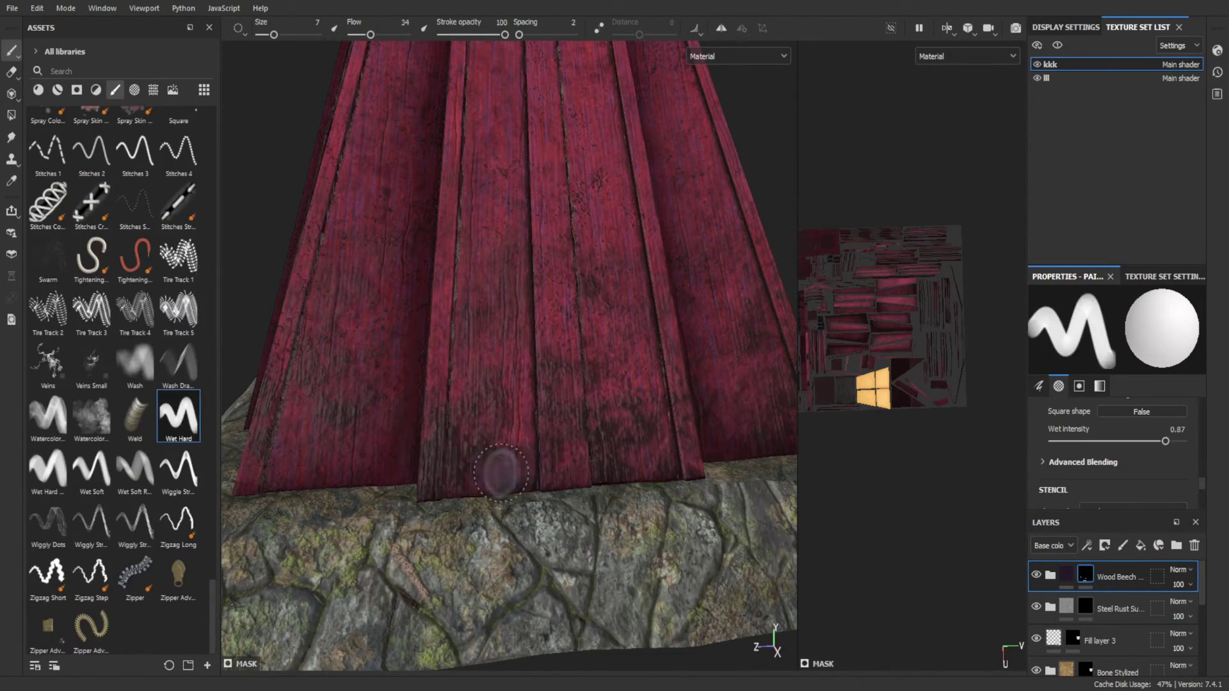
scroll(83, 384, up, 10)
click(81, 439)
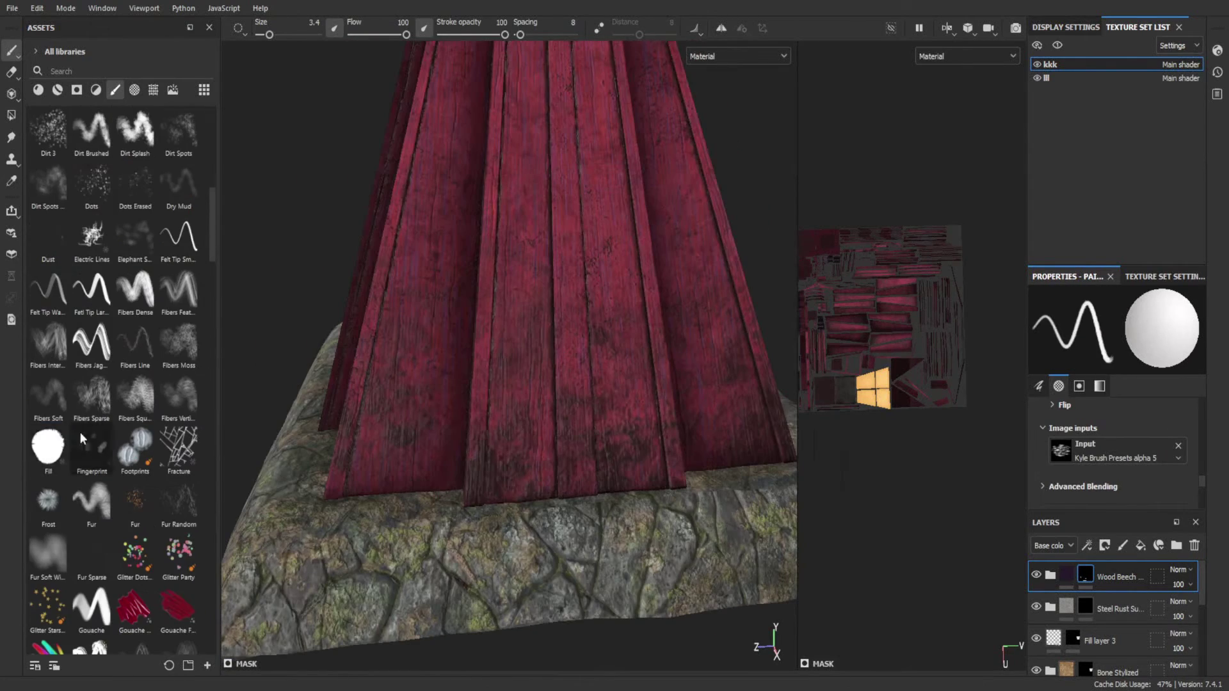
scroll(70, 384, up, 3)
click(135, 298)
scroll(575, 519, up, 2)
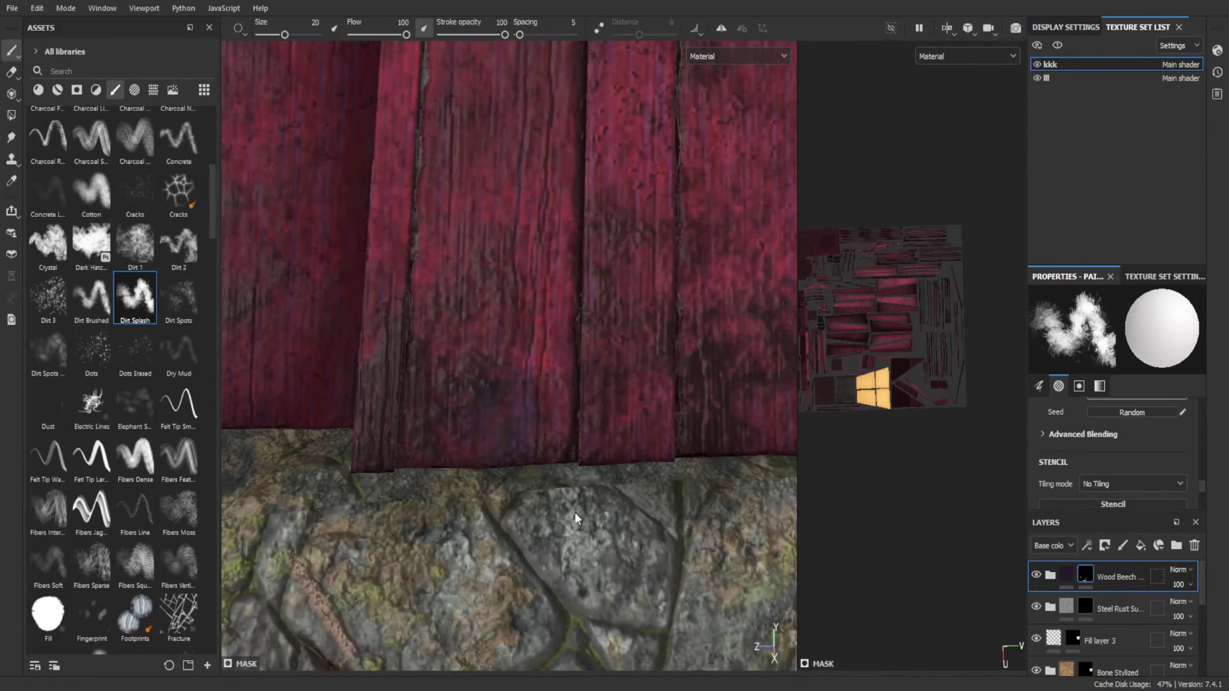
scroll(519, 459, down, 3)
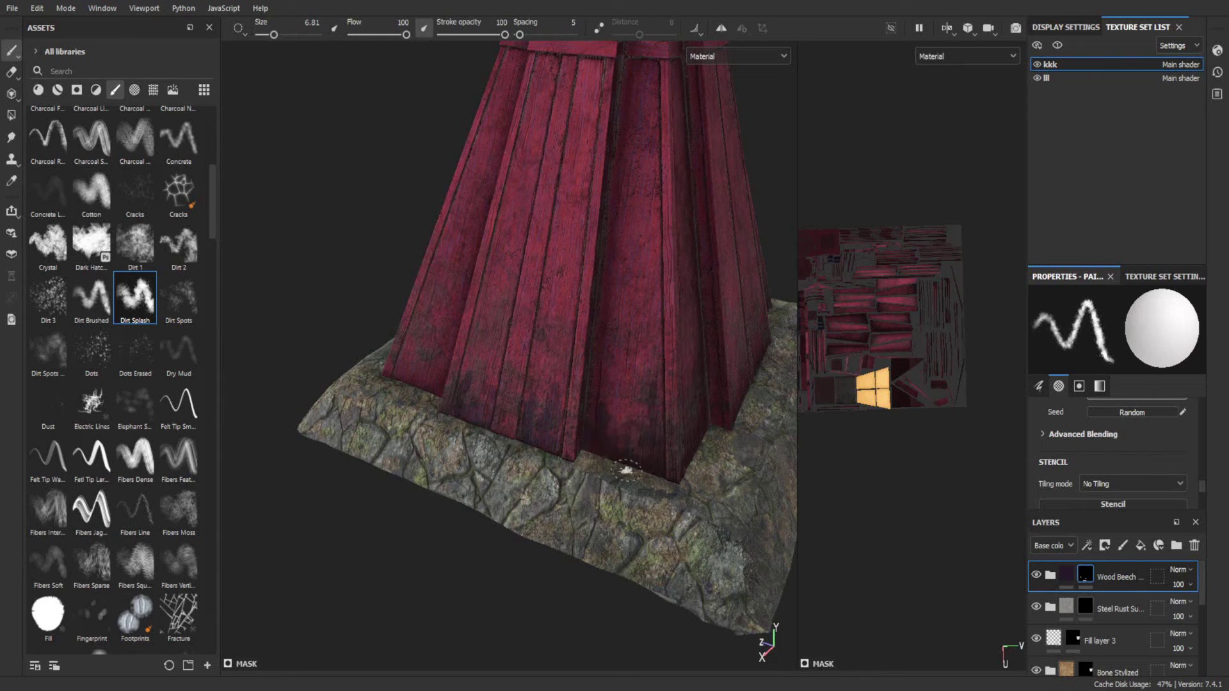
- Orbit around the red wooden tower and lamp top, painting worn splashes near the plank bottoms
mouse_move(626, 470)
alt+mouse_down()
mouse_move(582, 521)
mouse_move(462, 493)
mouse_move(647, 466)
mouse_move(519, 476)
alt+mouse_up()
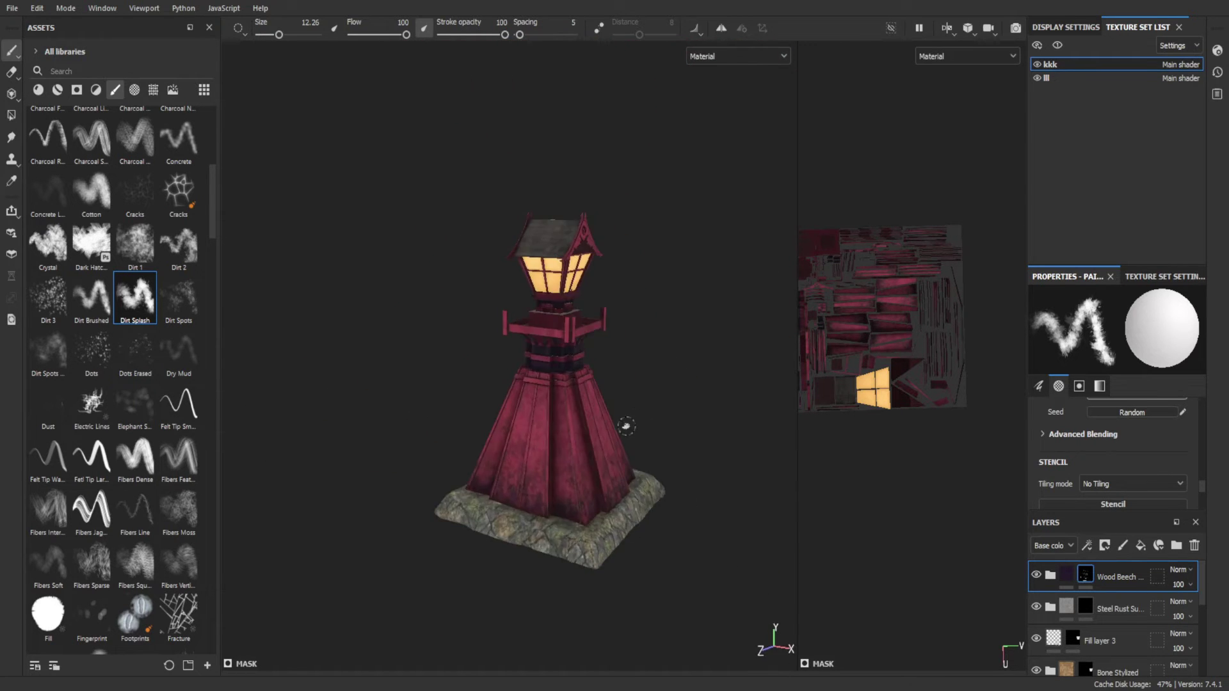
scroll(626, 425, up, 5)
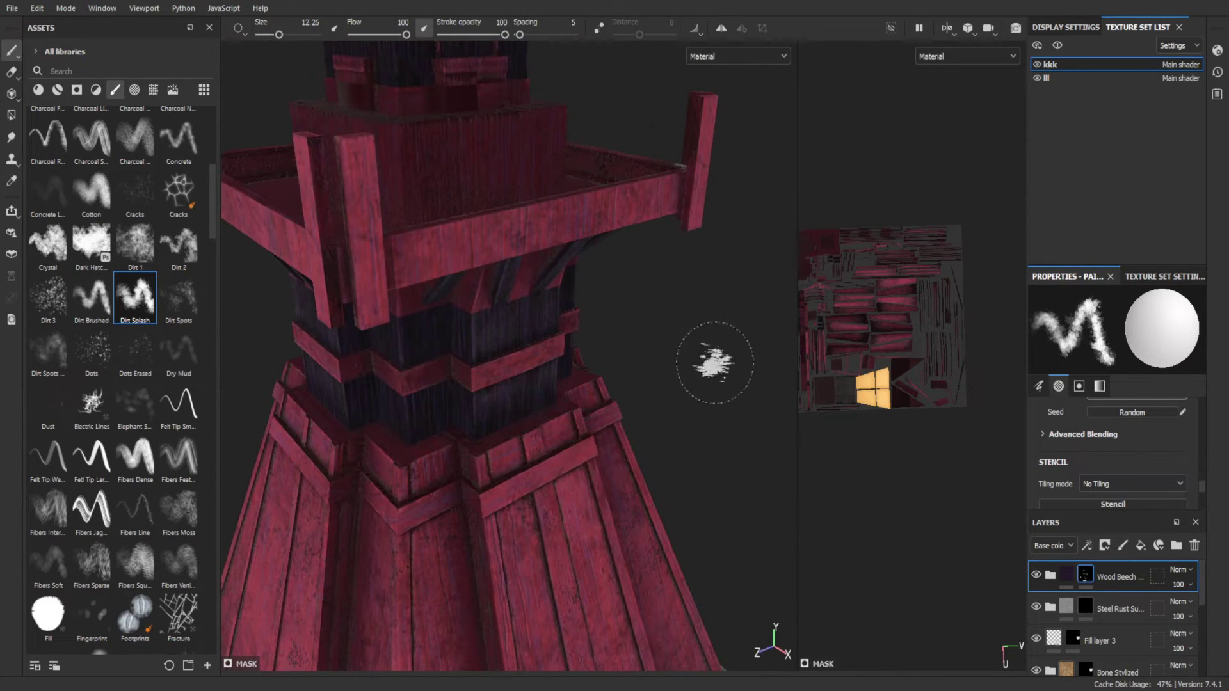
scroll(466, 424, down, 3)
scroll(668, 453, down, 3)
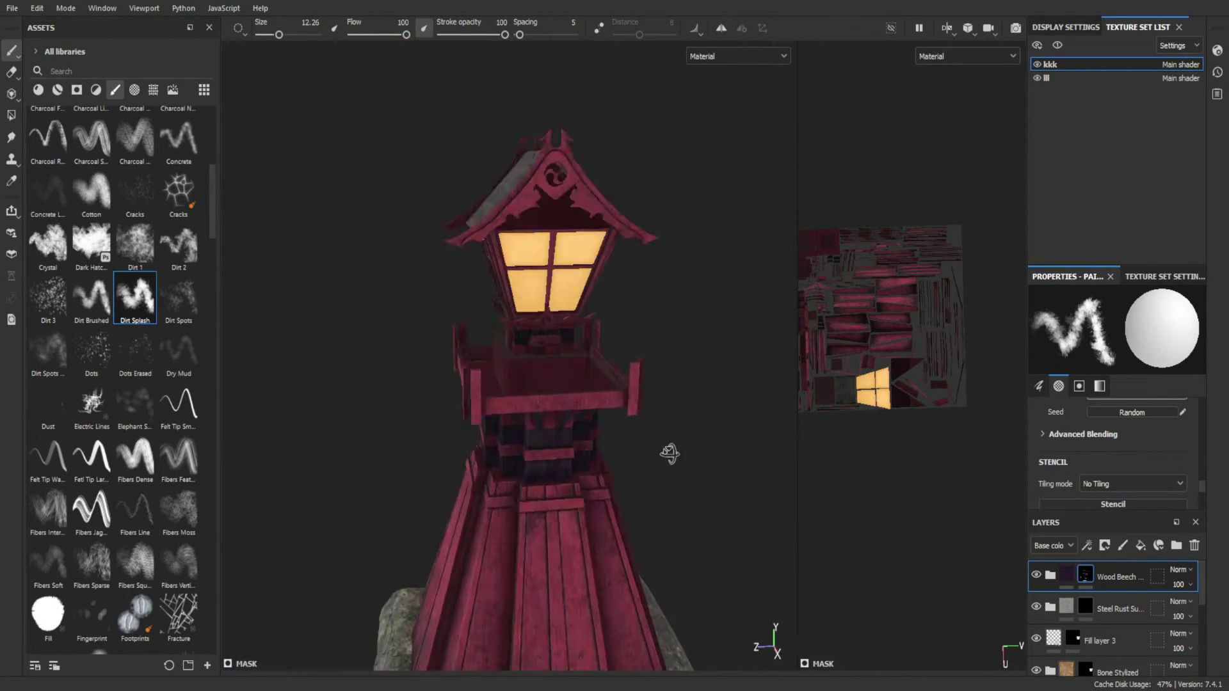
mouse_move(578, 405)
alt+mouse_down()
mouse_move(521, 384)
mouse_move(452, 397)
alt+mouse_up()
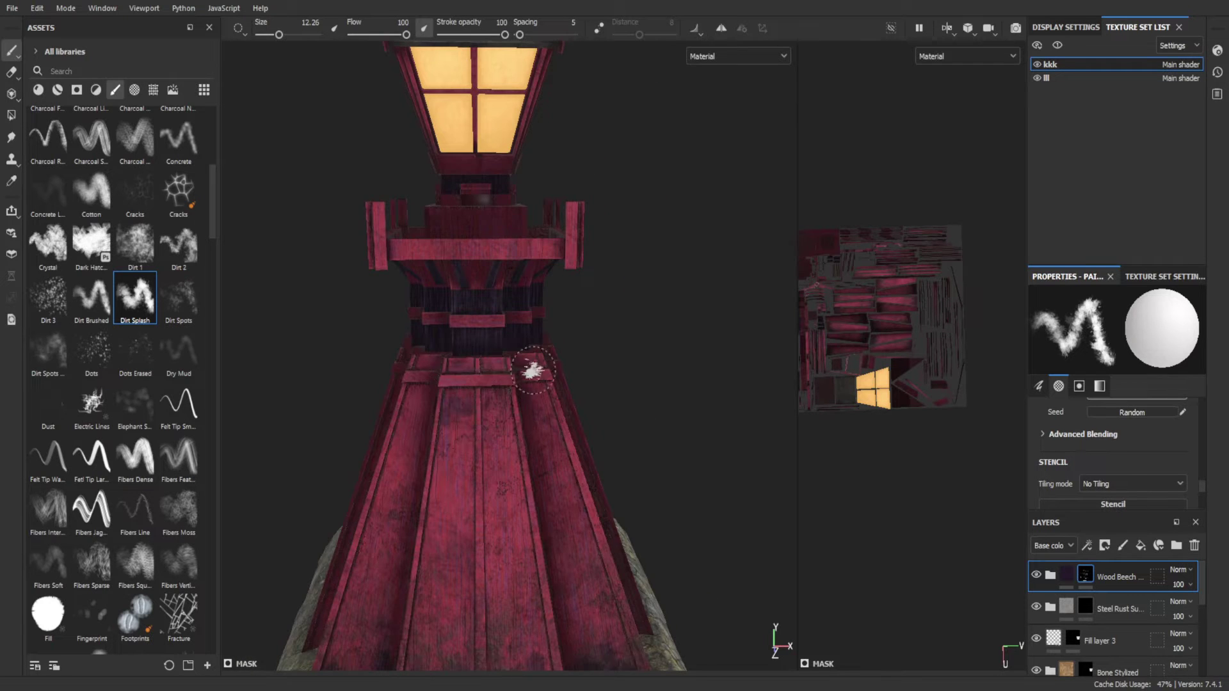
mouse_move(533, 370)
alt+mouse_down()
mouse_move(510, 348)
mouse_move(431, 405)
mouse_move(399, 357)
mouse_move(584, 458)
mouse_move(431, 392)
alt+mouse_up()
scroll(431, 393, up, 3)
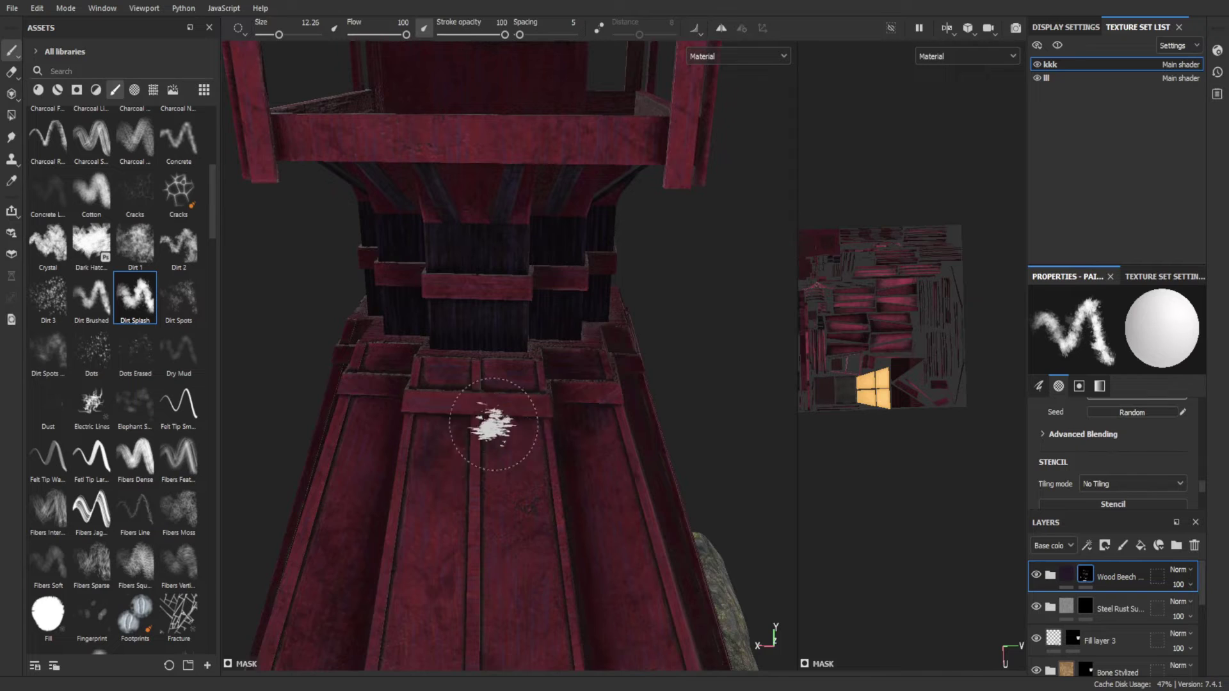
scroll(508, 364, down, 3)
scroll(507, 365, down, 5)
mouse_move(508, 365)
alt+mouse_down()
mouse_move(636, 285)
mouse_move(602, 380)
mouse_move(452, 423)
mouse_move(697, 307)
alt+mouse_up()
scroll(669, 318, up, 5)
- Toggle polygon fill and back to brush painting, working under the lamp roof around the tower's middle
key(4)
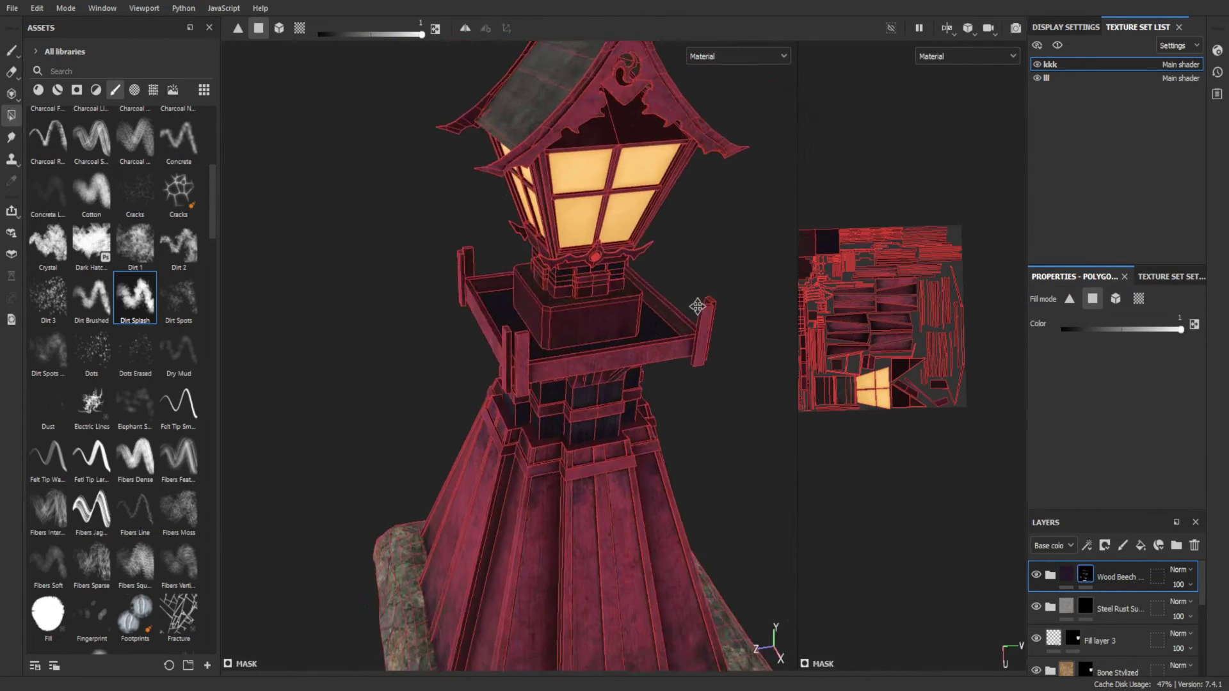
key(1)
mouse_move(263, 211)
alt+mouse_down()
mouse_move(598, 419)
mouse_move(442, 573)
mouse_move(584, 494)
mouse_move(496, 393)
mouse_move(729, 461)
mouse_move(620, 518)
mouse_move(439, 549)
mouse_move(666, 456)
mouse_move(698, 397)
mouse_move(406, 411)
mouse_move(702, 356)
mouse_move(543, 282)
mouse_move(630, 316)
mouse_move(373, 252)
mouse_move(746, 340)
alt+mouse_up()
scroll(441, 572, down, 3)
scroll(497, 393, up, 3)
scroll(439, 548, down, 3)
scroll(698, 397, up, 2)
scroll(630, 315, down, 3)
scroll(746, 340, up, 3)
scroll(716, 305, down, 3)
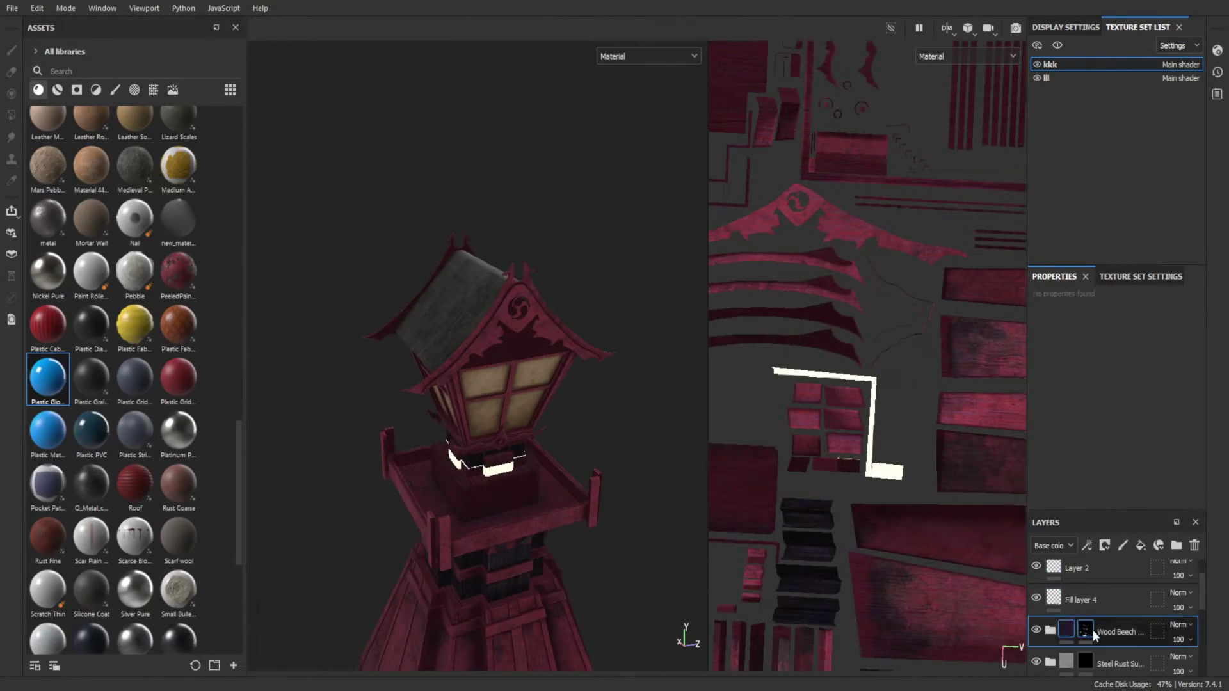
scroll(530, 272, up, 5)
- Leave polygon fill mode, expand the Wood Beech folder and add a new paint layer on top
scroll(648, 228, up, 3)
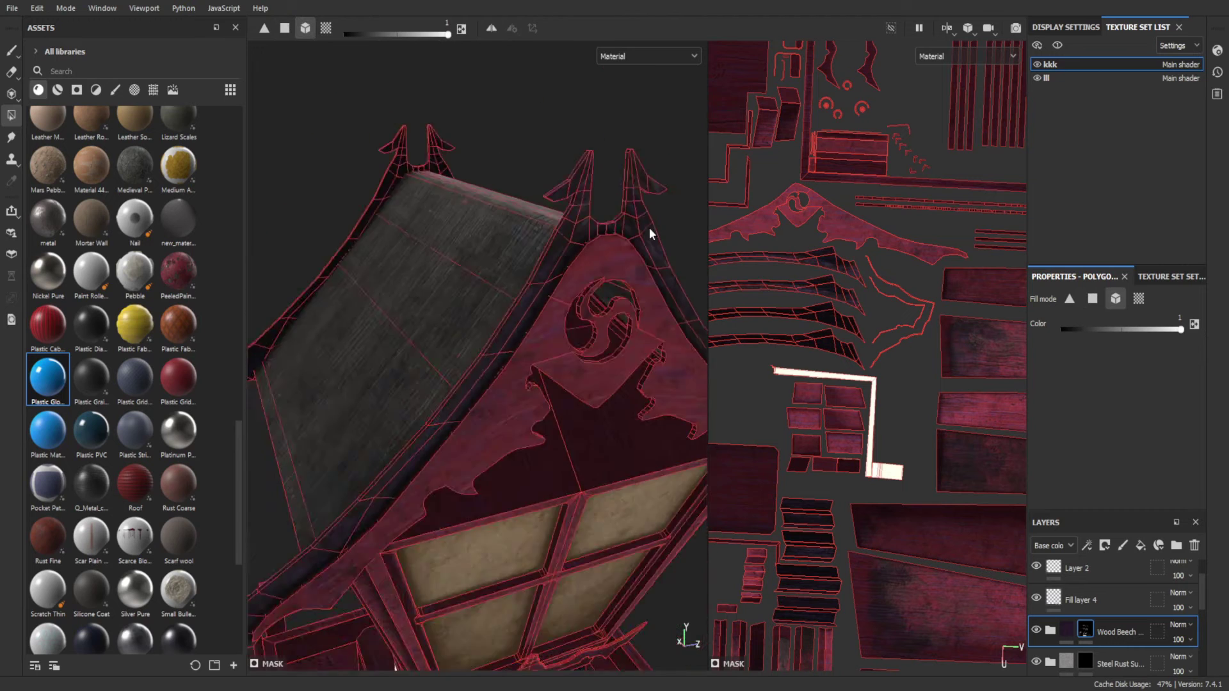
scroll(649, 228, down, 5)
key(b)
alt+drag(648, 228, 576, 384)
click(1049, 631)
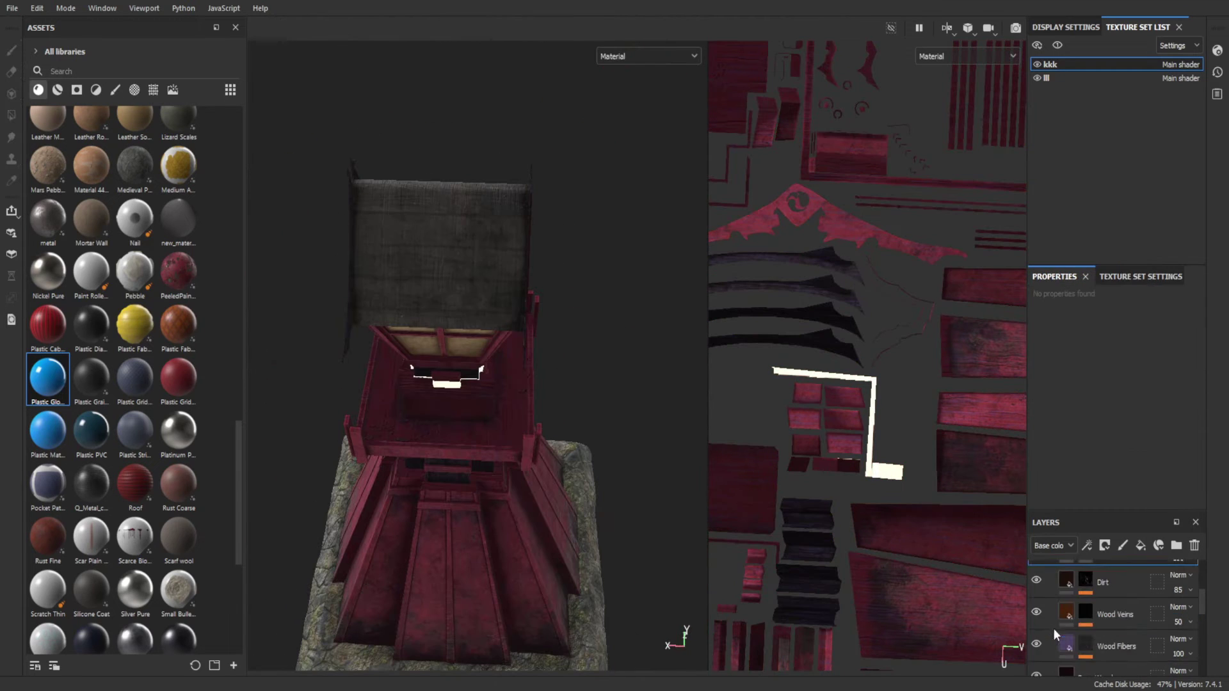
scroll(1056, 634, up, 3)
click(1122, 545)
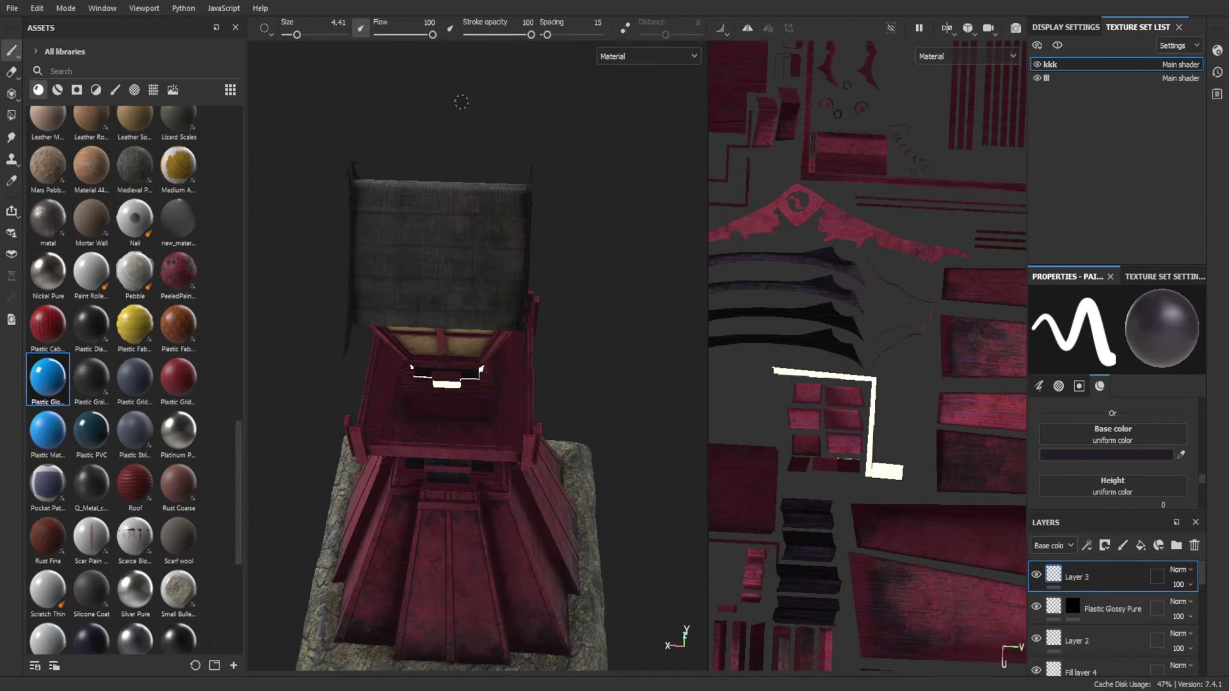
alt+drag(461, 101, 472, 219)
mouse_move(467, 343)
alt+mouse_down()
mouse_move(515, 393)
mouse_move(423, 358)
mouse_move(455, 328)
mouse_move(482, 236)
alt+mouse_up()
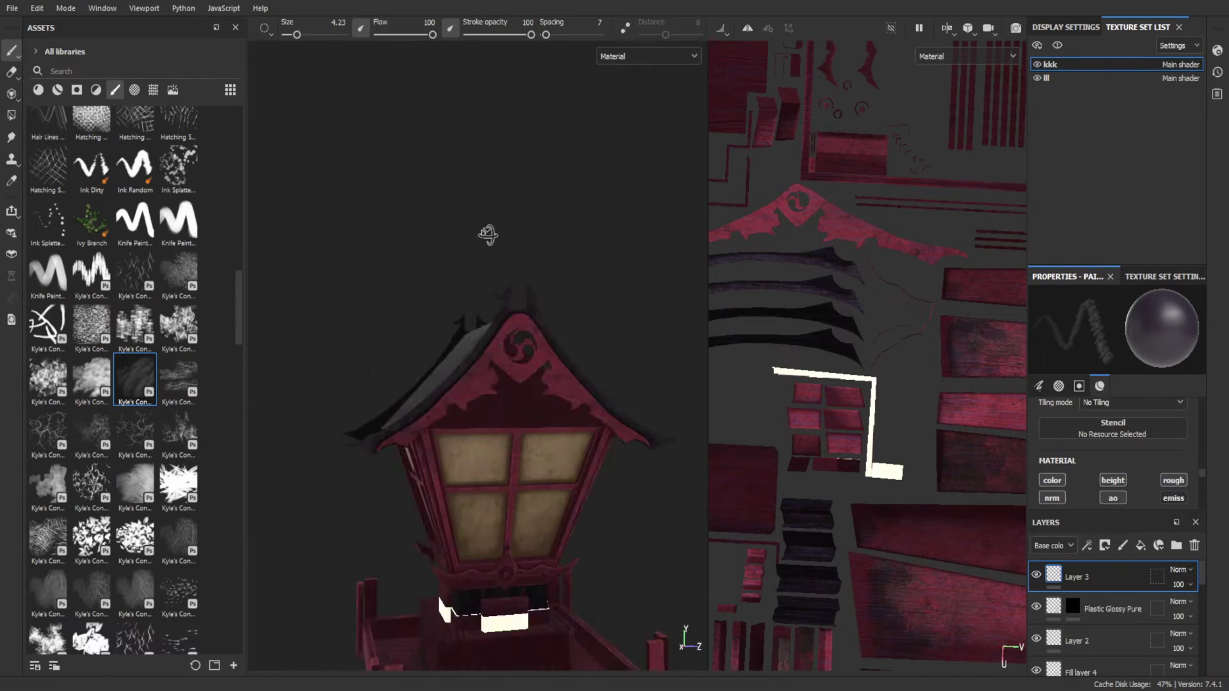
- Try several Kyle's Concept grunge and splash brushes over the roof, then delete the new Layer 3
click(92, 377)
alt+drag(410, 275, 422, 358)
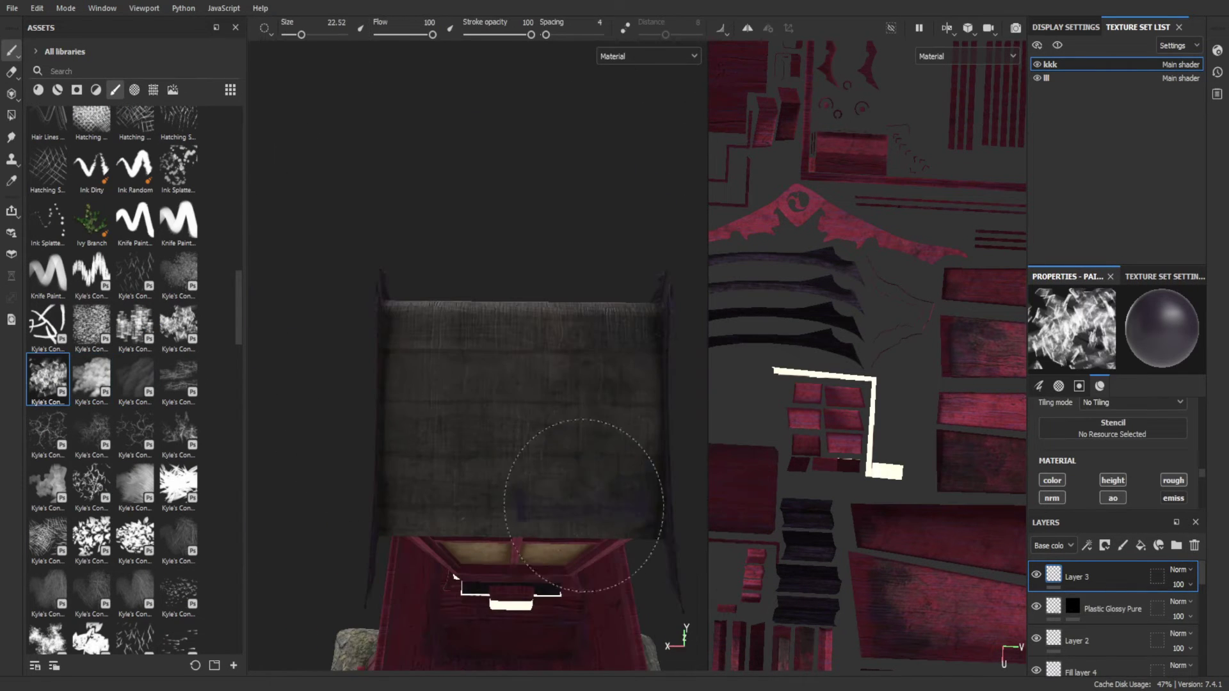
alt+drag(511, 512, 486, 448)
scroll(96, 384, down, 3)
click(91, 528)
mouse_move(448, 384)
alt+mouse_down()
mouse_move(483, 461)
mouse_move(448, 384)
mouse_move(473, 435)
alt+mouse_up()
scroll(96, 384, down, 3)
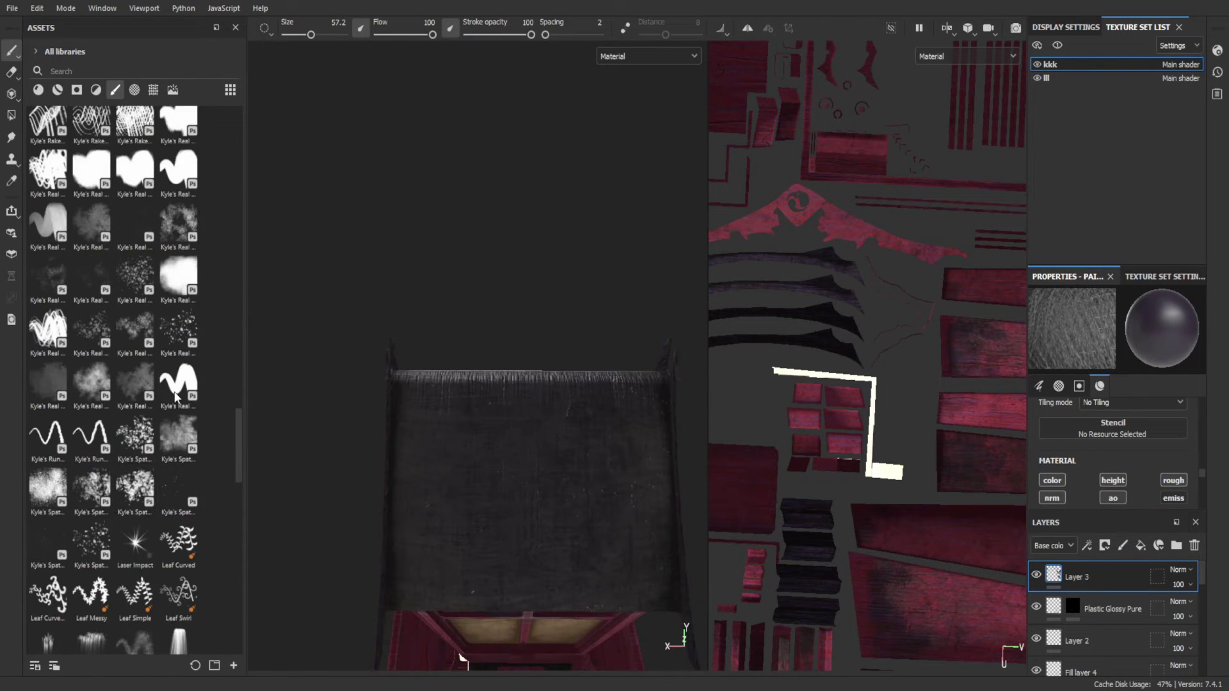
click(95, 315)
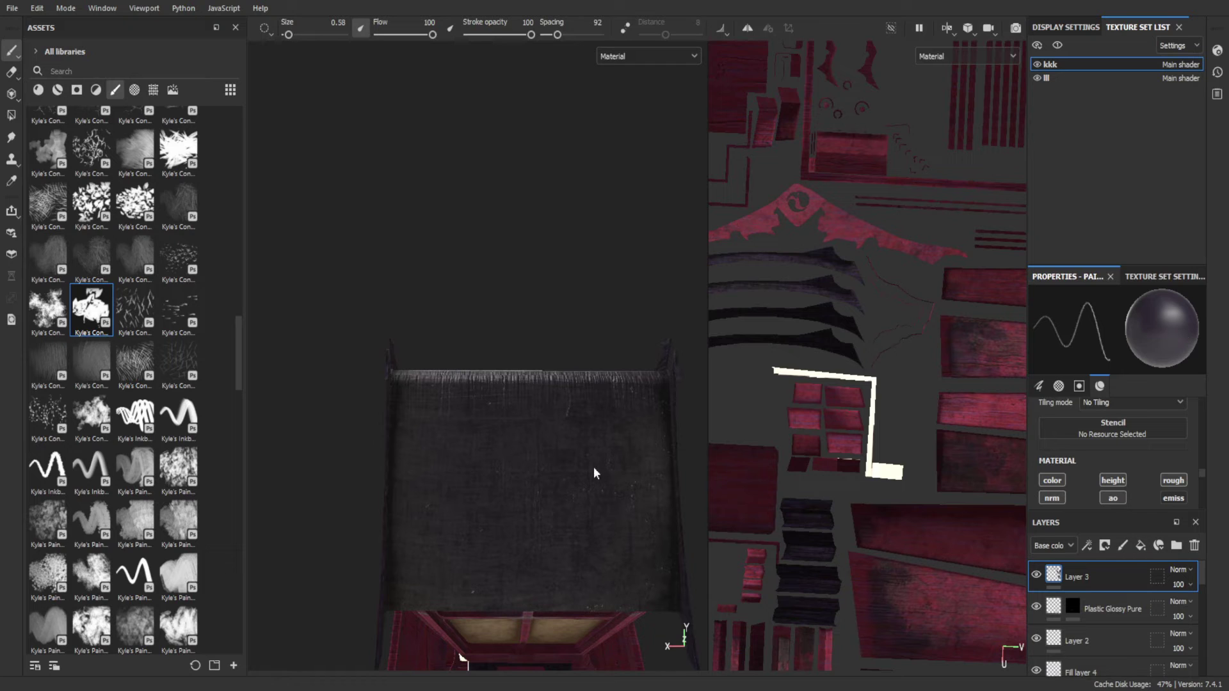
alt+drag(557, 338, 387, 255)
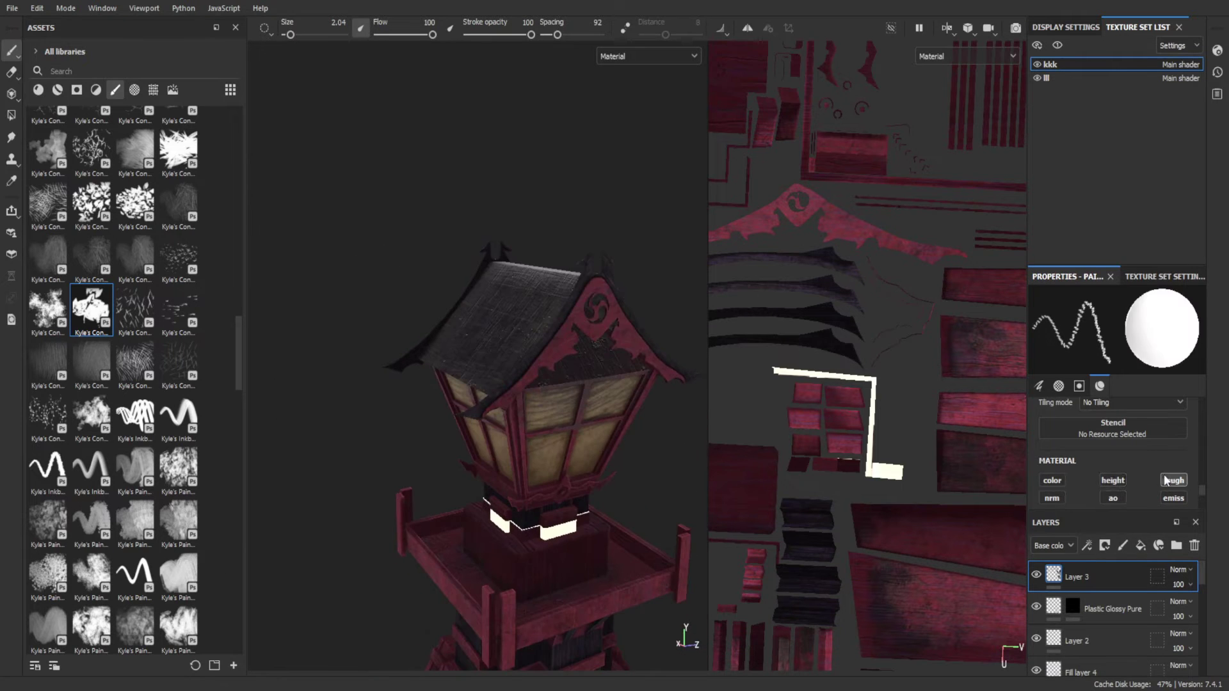
key(Delete)
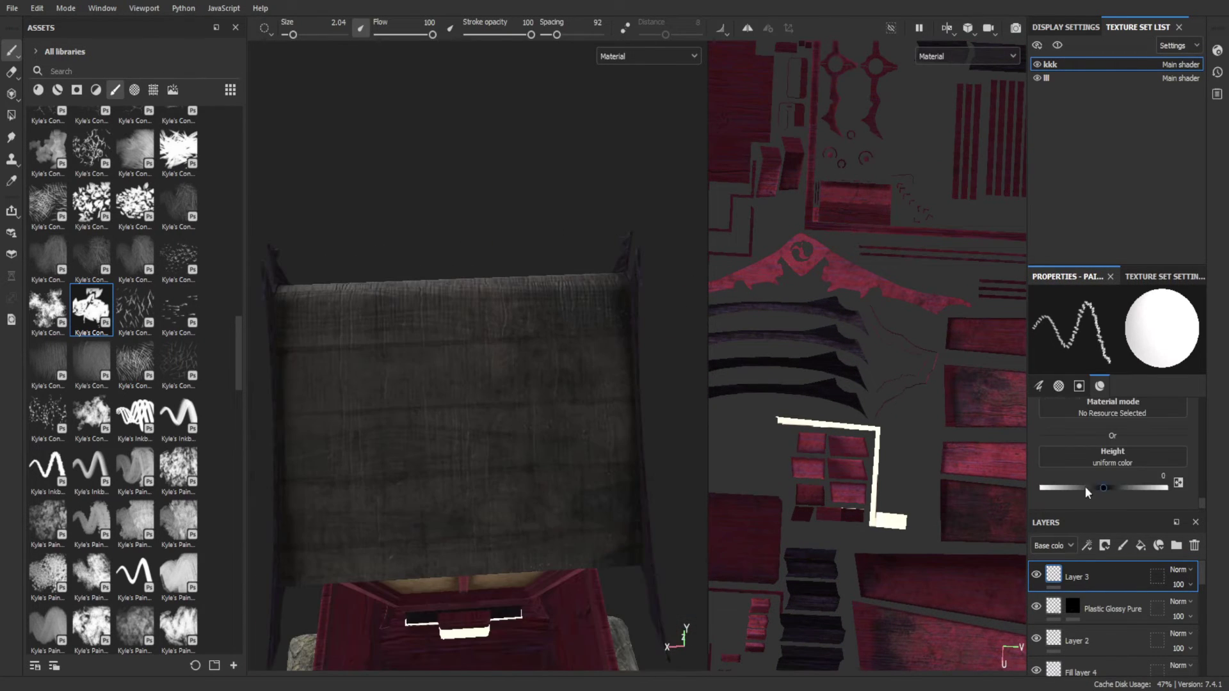
- Pick the Archive brush and inspect the roof from several angles, including its underside
scroll(96, 384, down, 5)
scroll(96, 384, down, 5)
scroll(128, 384, down, 5)
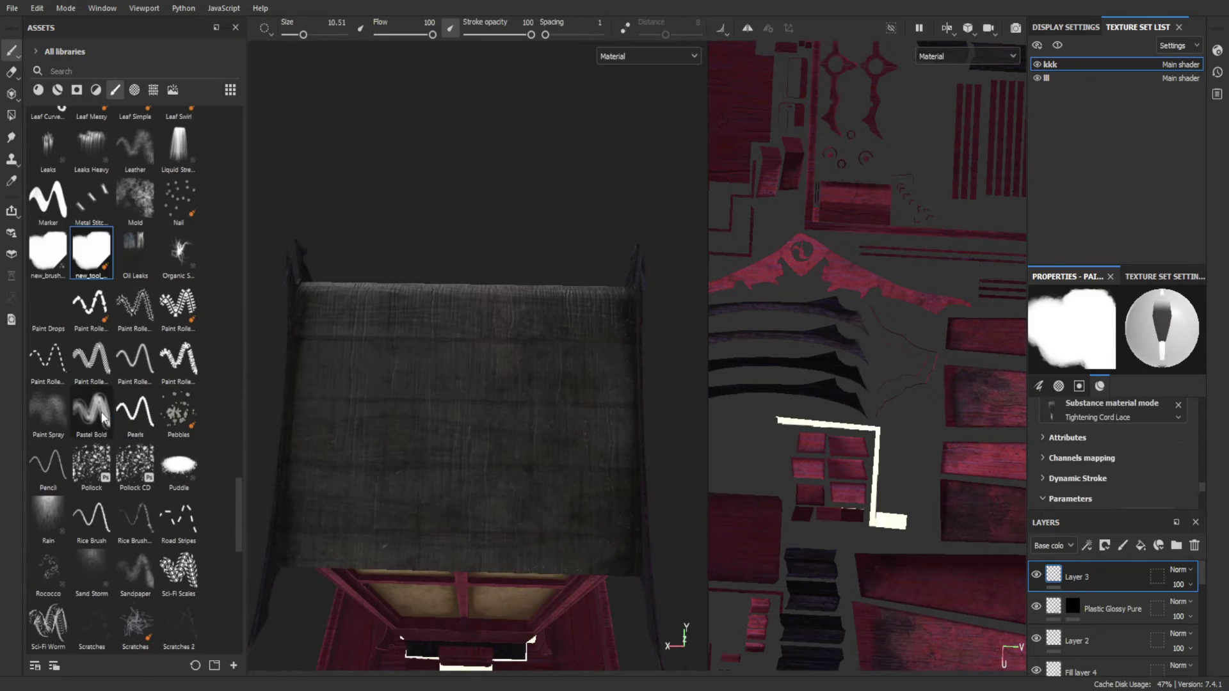
click(180, 440)
scroll(128, 320, up, 5)
scroll(70, 192, up, 10)
click(62, 146)
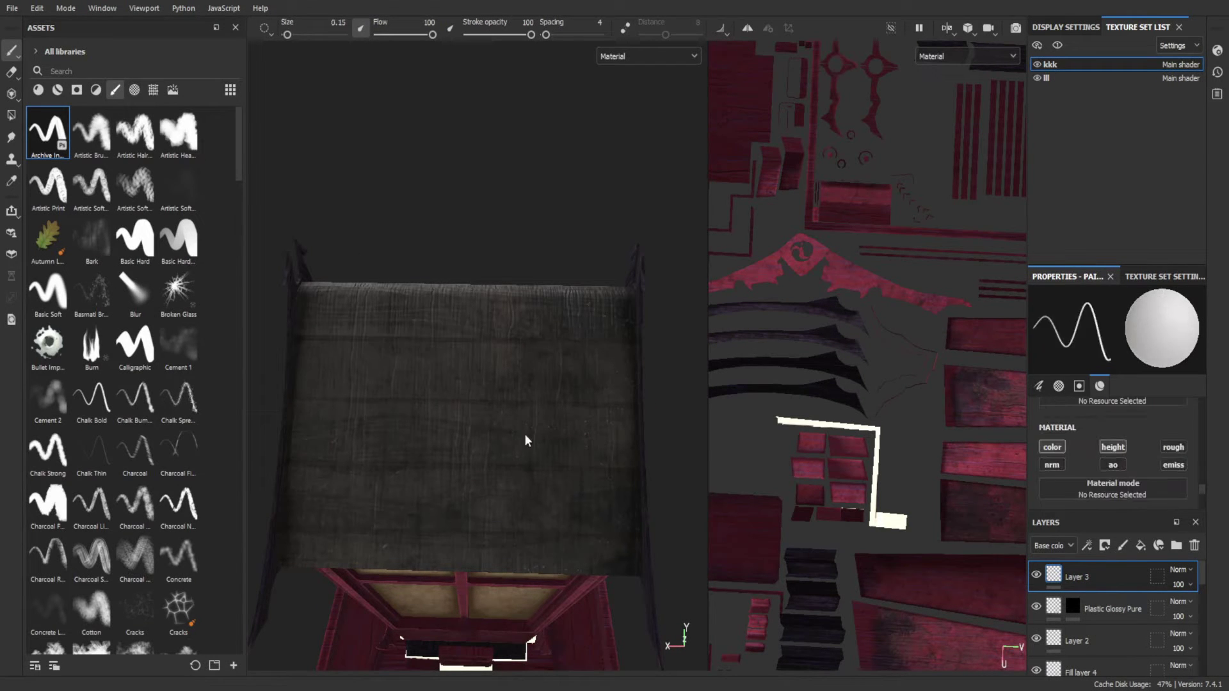
alt+drag(630, 487, 416, 382)
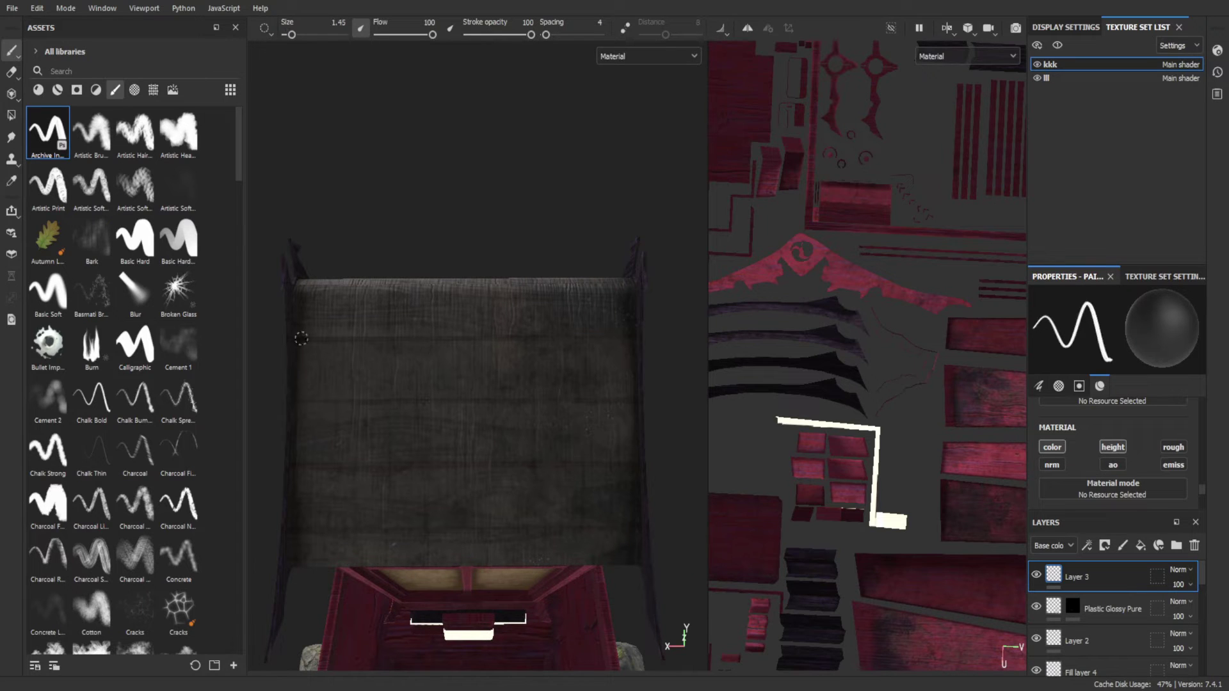
mouse_move(516, 336)
alt+mouse_down()
mouse_move(520, 379)
mouse_move(581, 475)
alt+mouse_up()
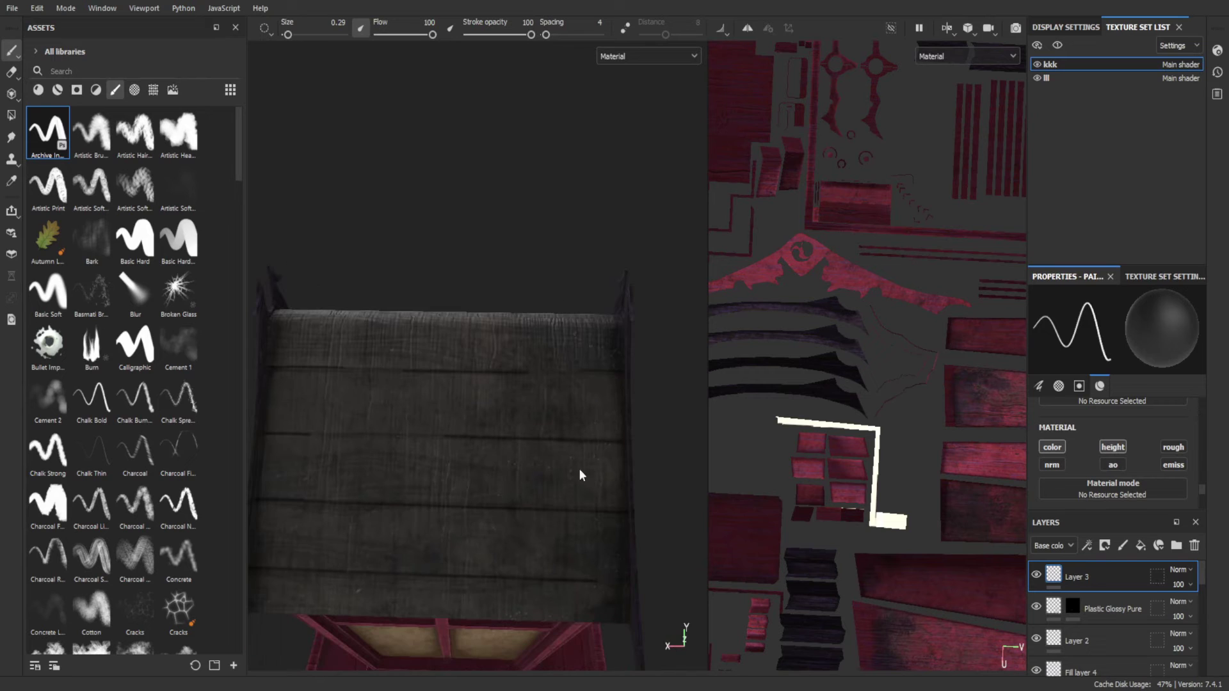
alt+drag(663, 451, 667, 340)
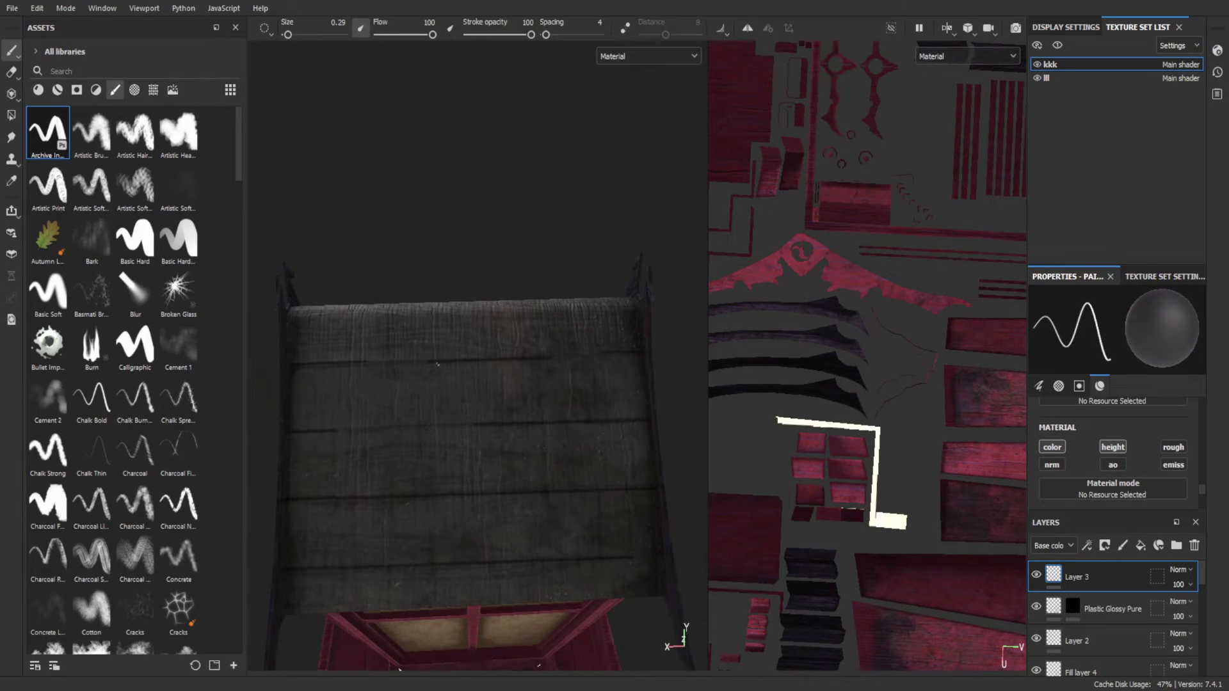
mouse_move(389, 340)
alt+mouse_down()
mouse_move(483, 370)
mouse_move(425, 352)
mouse_move(487, 416)
alt+mouse_up()
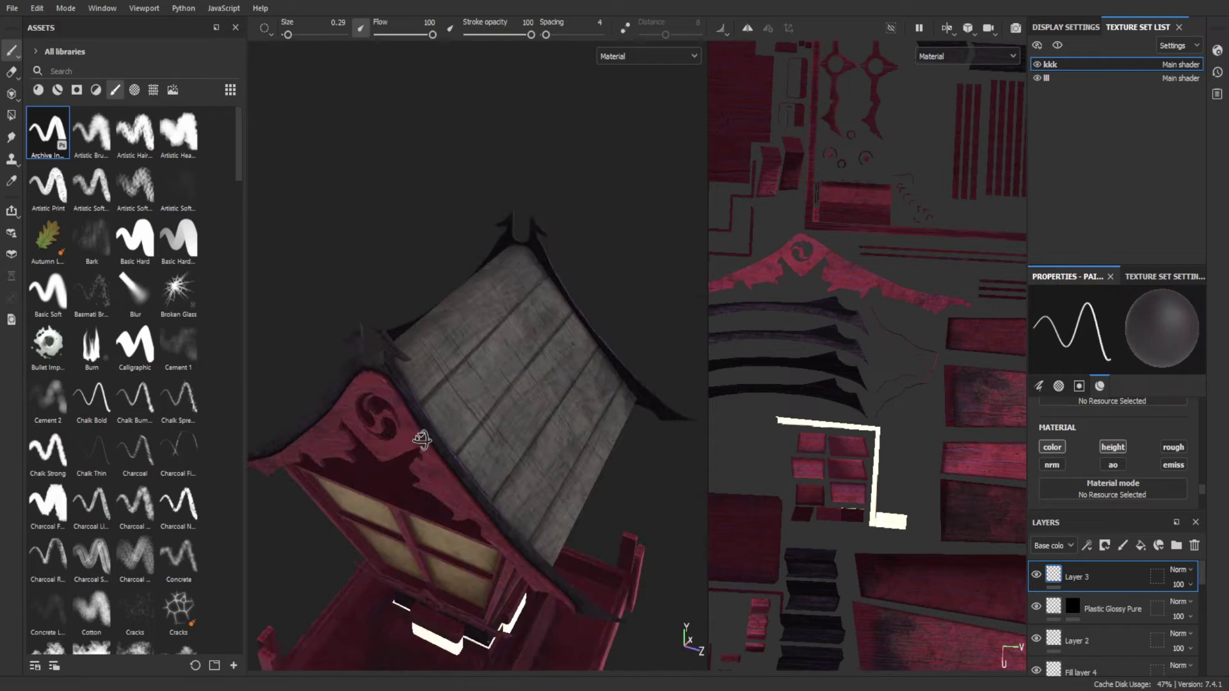
- Add a roof-weathering paint layer above Layer 3 with a grunge brush set to a much shallower height
key(ctrl+shift+n)
scroll(106, 491, down, 10)
click(105, 491)
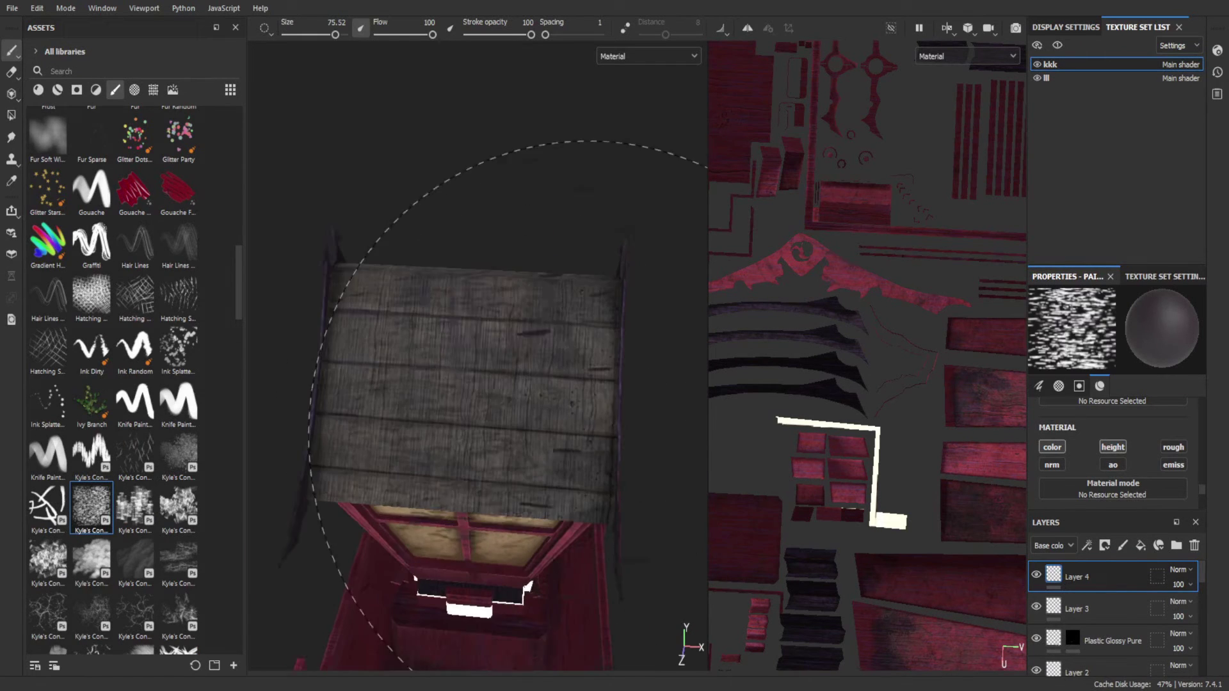
alt+drag(409, 384, 511, 451)
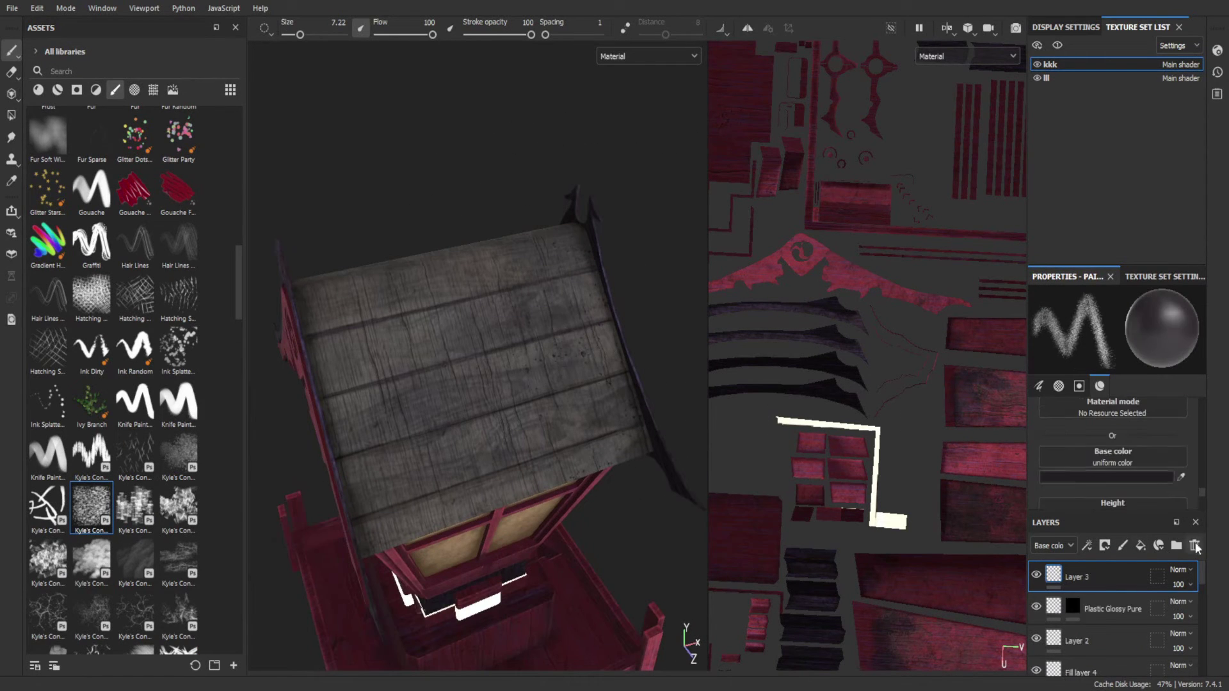
key(ctrl+z)
click(1101, 458)
scroll(427, 391, up, 2)
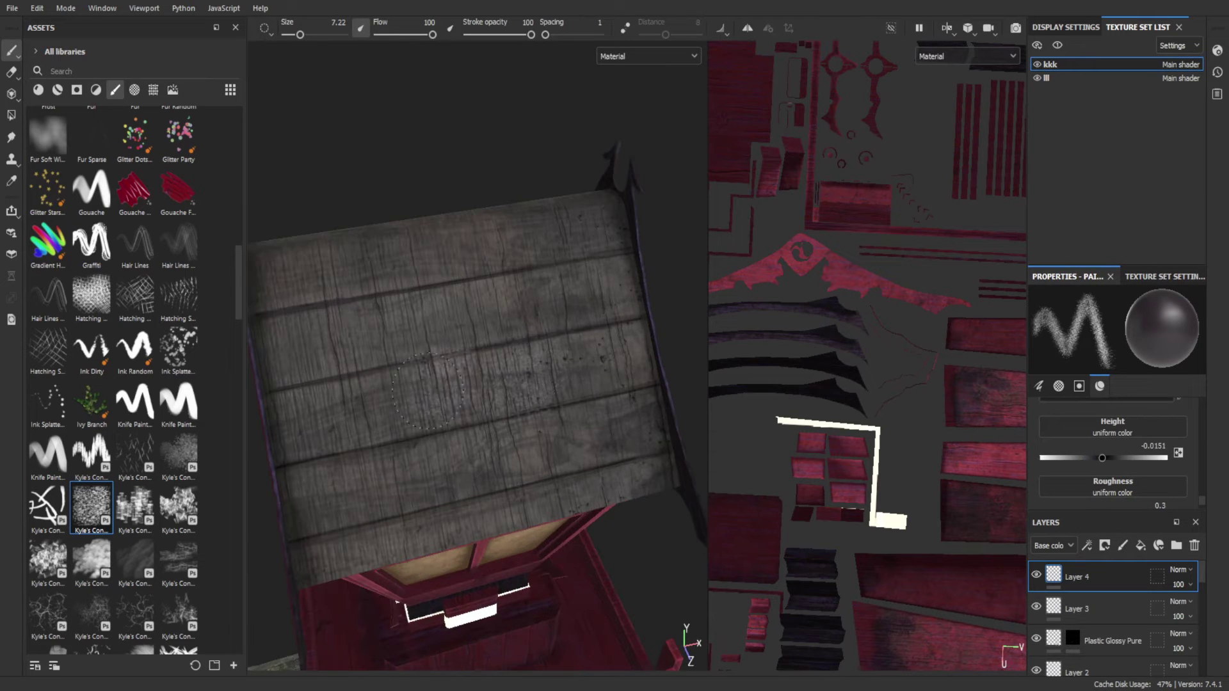
click(1117, 547)
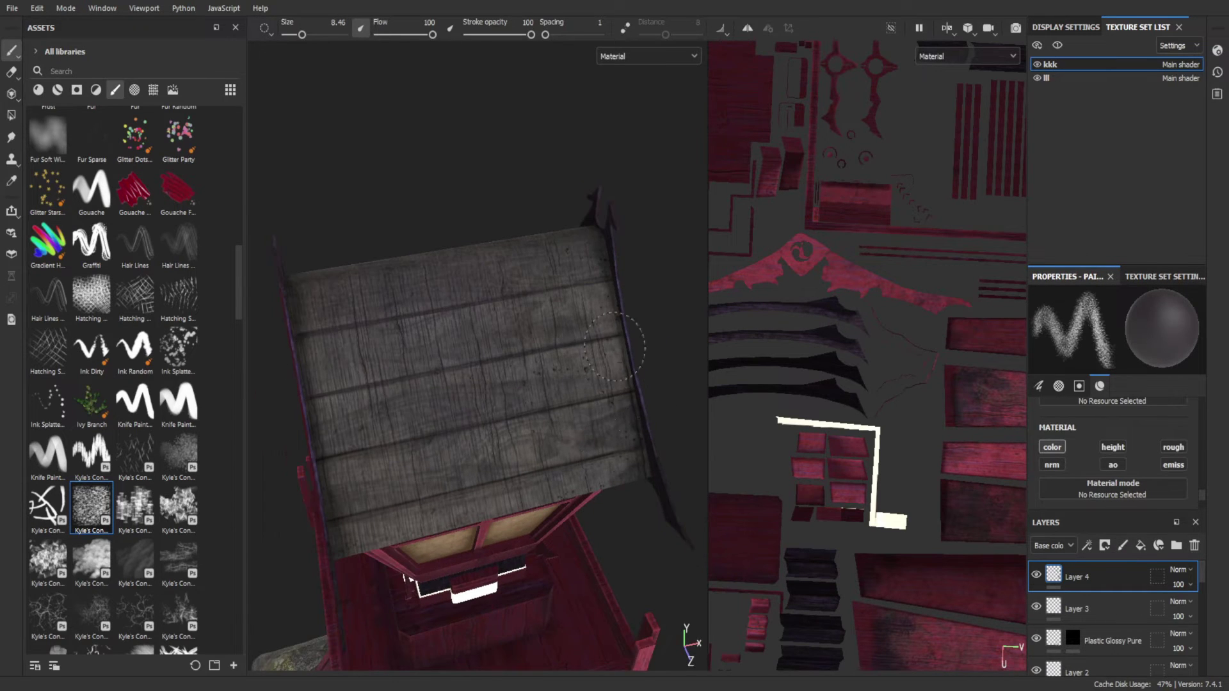
- Stamp dark cracks across the roof planks with a half-size scratchy concept brush
mouse_move(614, 346)
alt+mouse_down()
mouse_move(352, 256)
mouse_move(409, 301)
alt+mouse_up()
scroll(351, 256, down, 2)
click(135, 506)
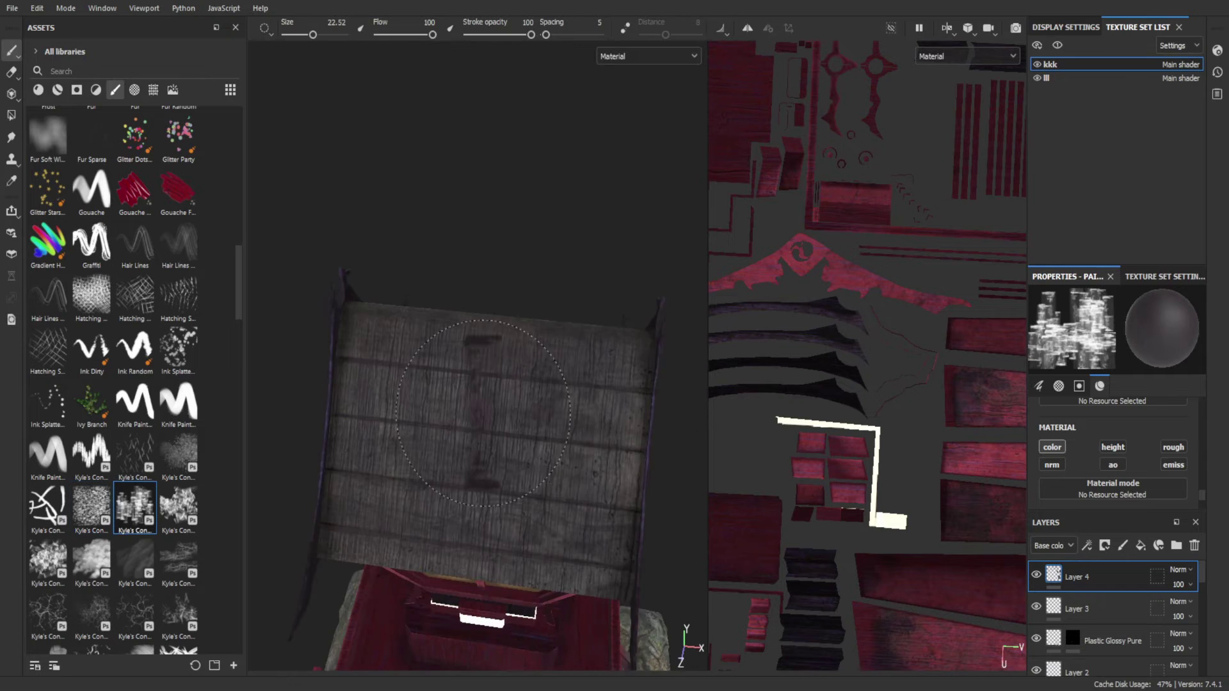
click(178, 557)
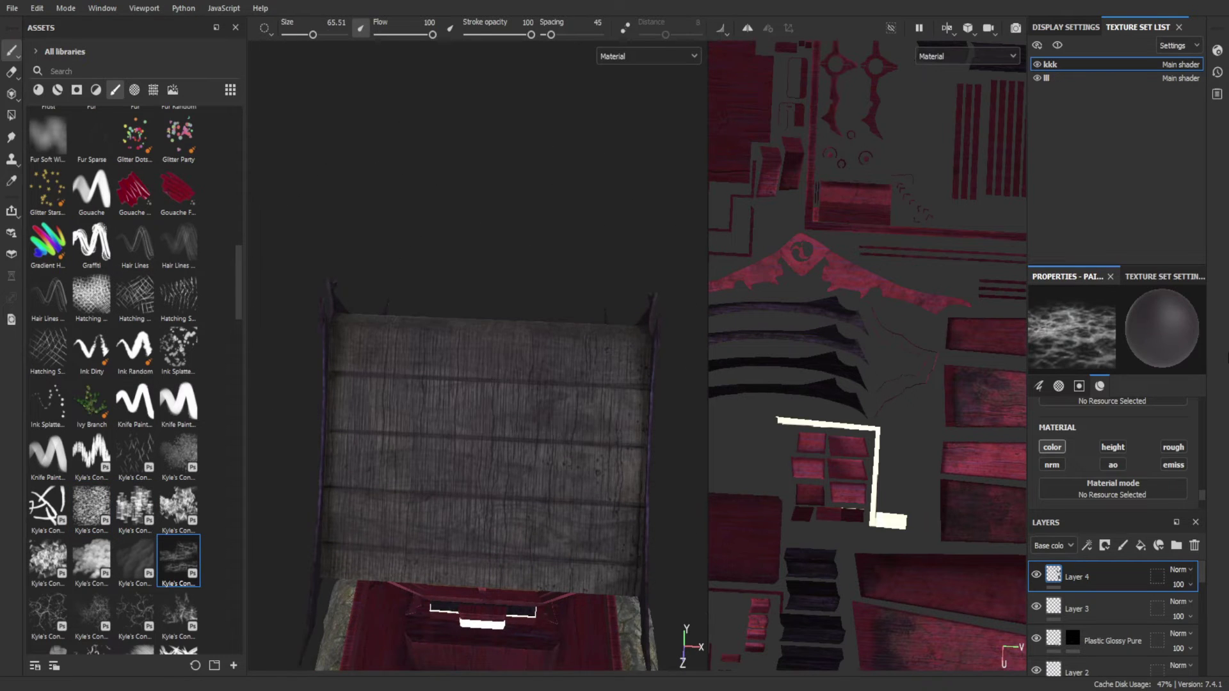
ctrl+right_drag(512, 435, 464, 375)
scroll(465, 375, down, 2)
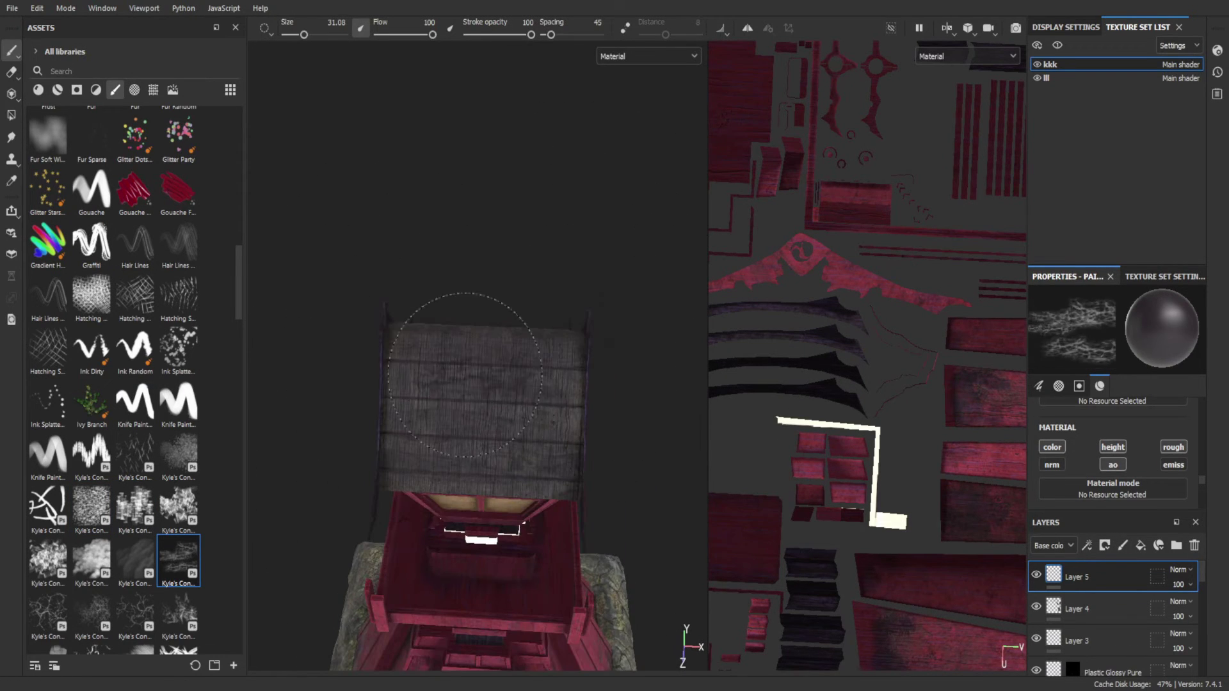
click(508, 375)
alt+drag(507, 375, 485, 373)
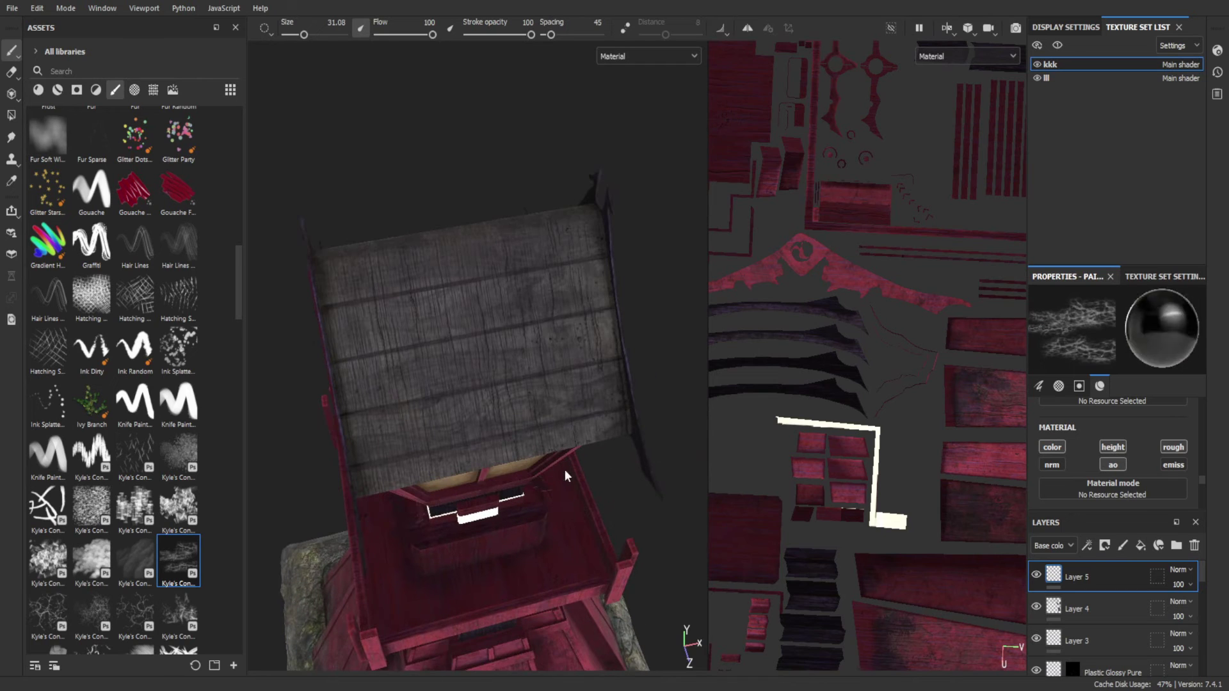
mouse_move(371, 299)
alt+mouse_down()
mouse_move(530, 425)
mouse_move(448, 410)
alt+mouse_up()
scroll(192, 519, down, 3)
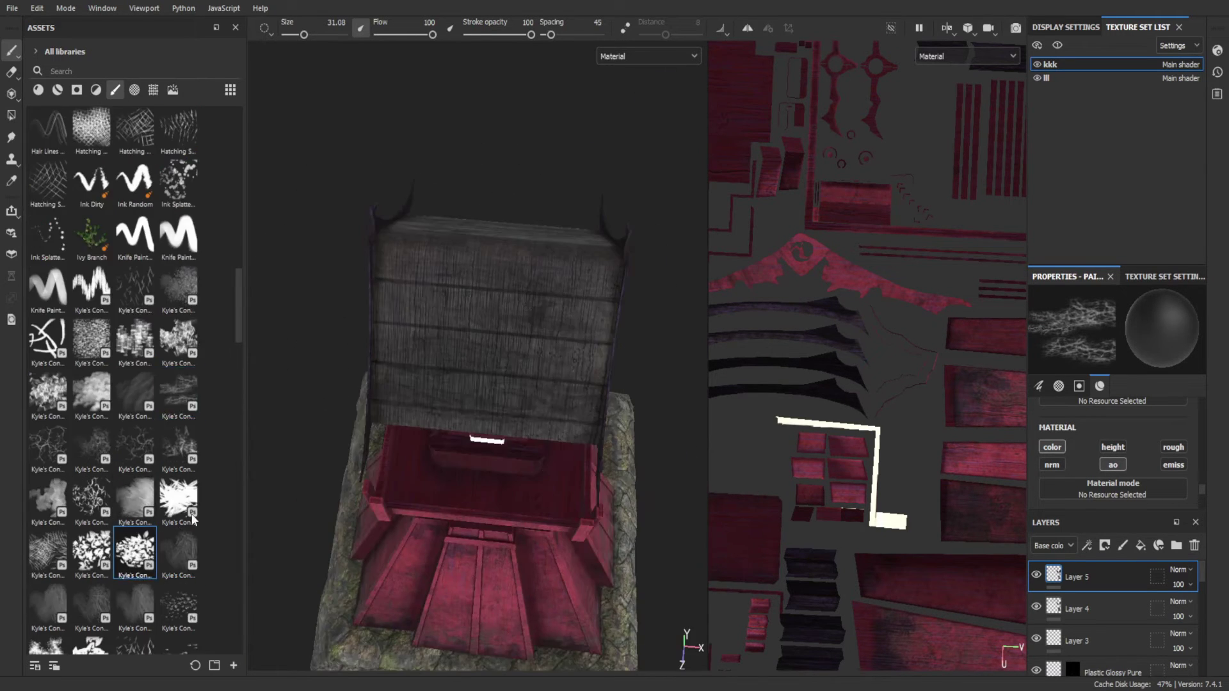
- Shrink the brush to a tiny size, select the Substance_graph fill layer and return to painting
key(bracketleft)
key(bracketleft)
key(bracketleft)
mouse_move(614, 481)
alt+mouse_down()
mouse_move(598, 433)
mouse_move(615, 384)
mouse_move(480, 393)
mouse_move(402, 425)
mouse_move(375, 211)
mouse_move(563, 384)
alt+mouse_up()
scroll(1113, 608, down, 3)
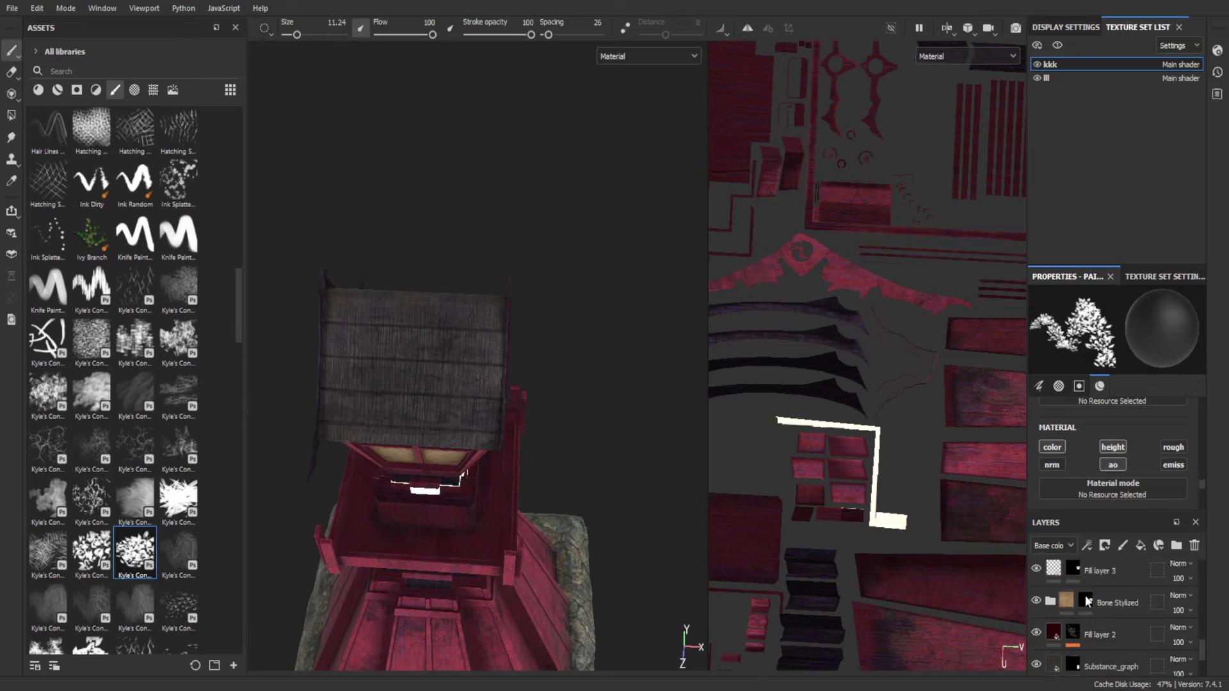
click(1056, 624)
alt+drag(543, 426, 576, 435)
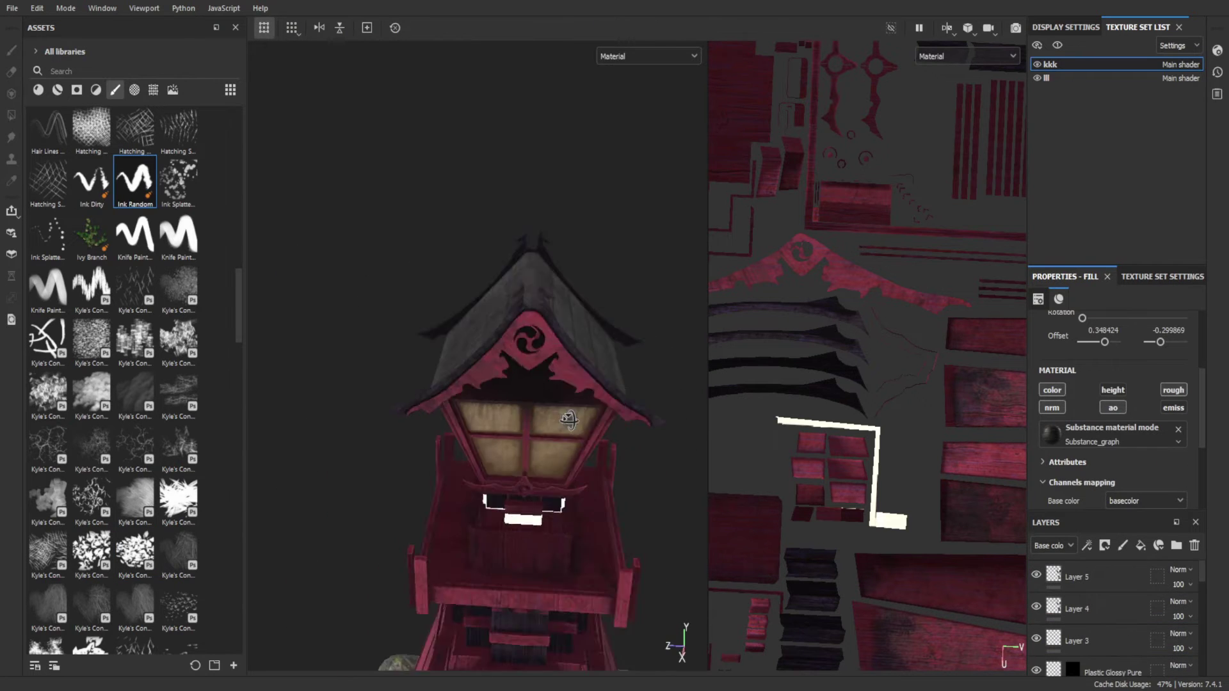
scroll(907, 507, up, 5)
key(1)
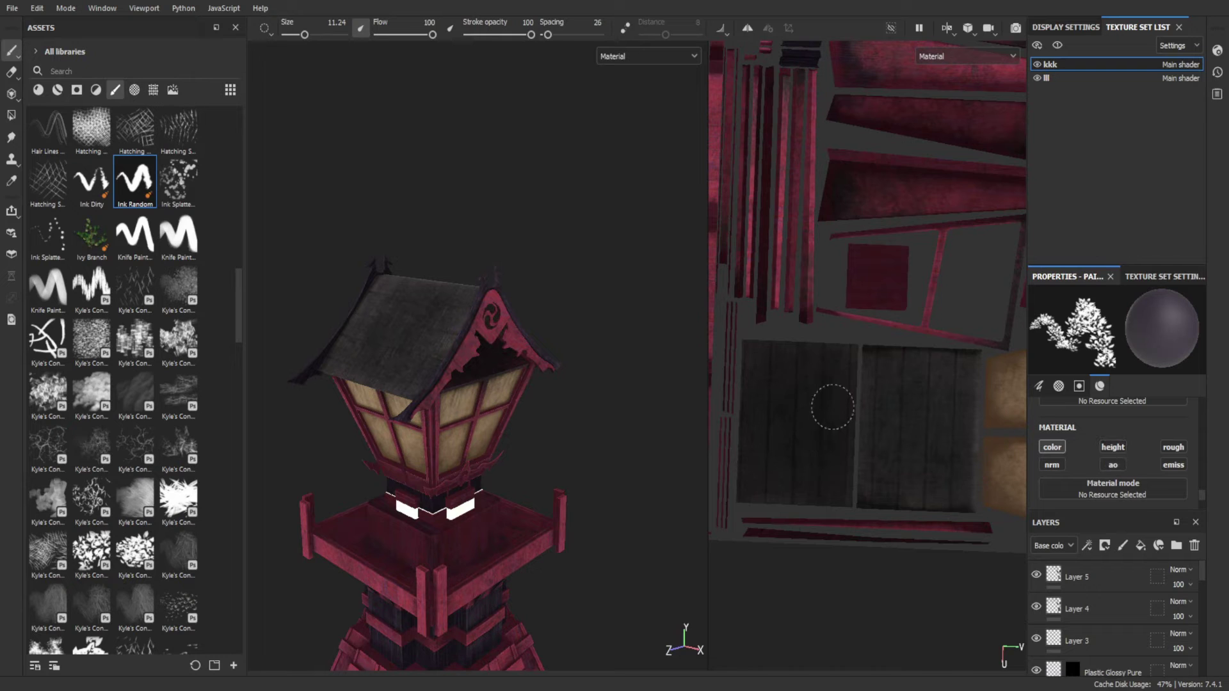
alt+drag(609, 267, 598, 324)
- Add a fill layer above Layer 4 and try a black mask, then undo back to paint Layer 5
key(4)
click(1141, 545)
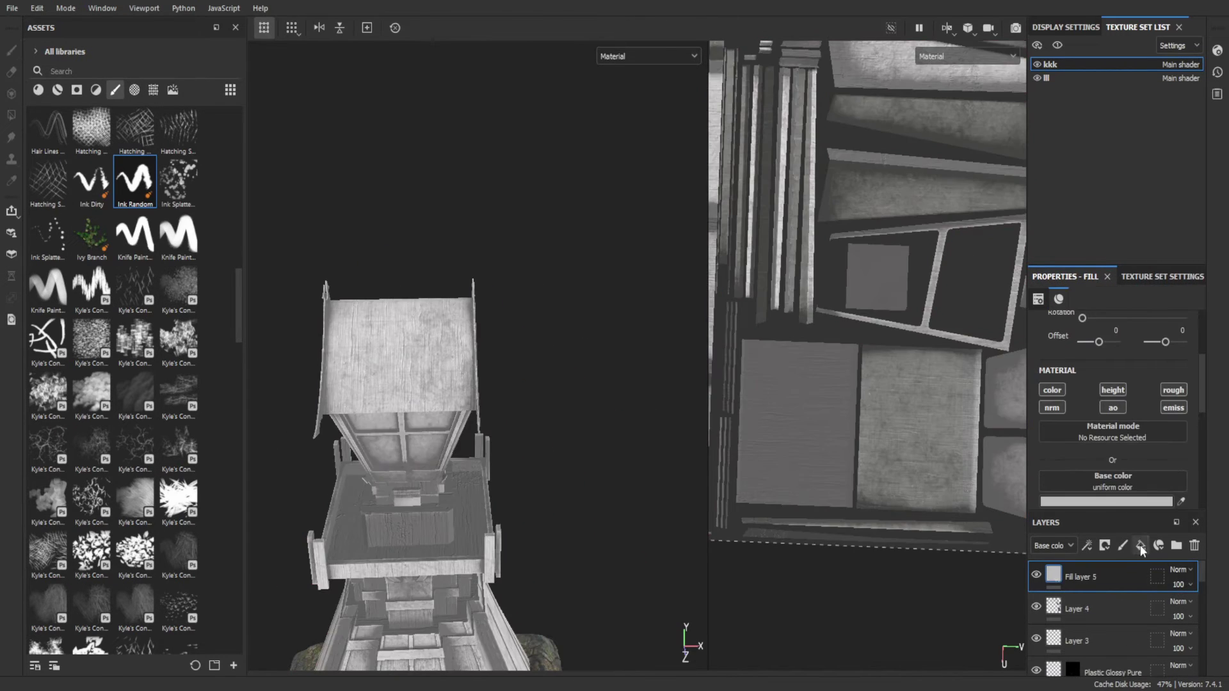
key(5)
key(ctrl+z)
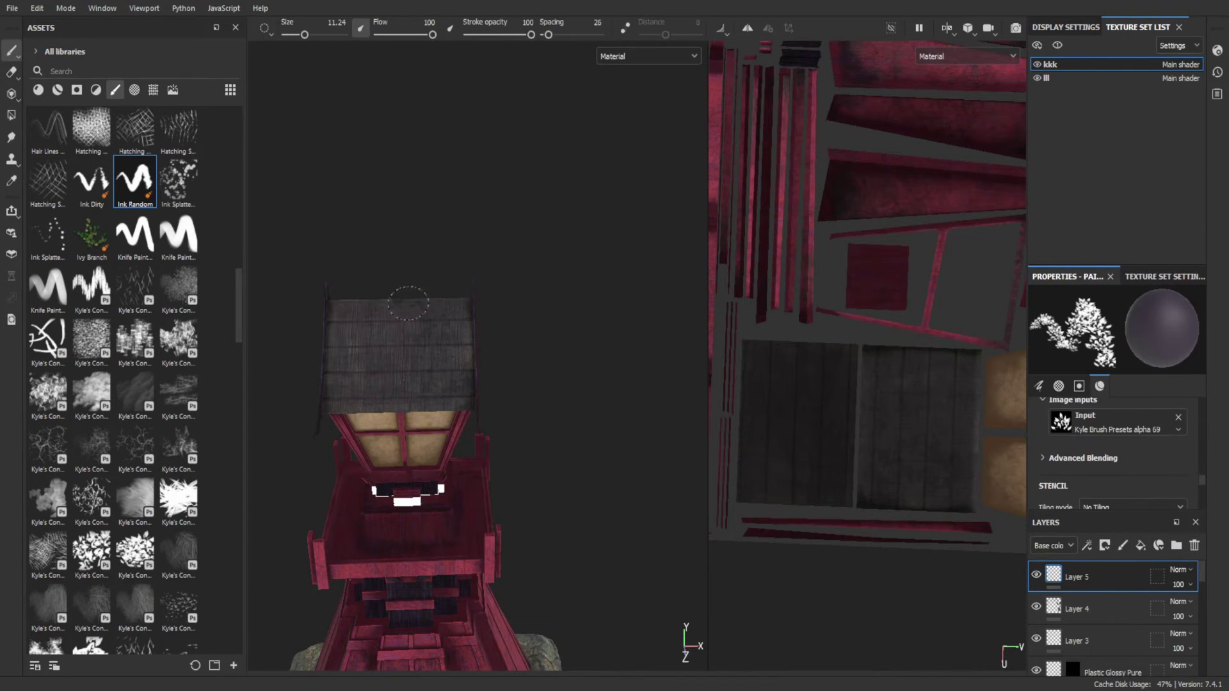
scroll(343, 398, up, 3)
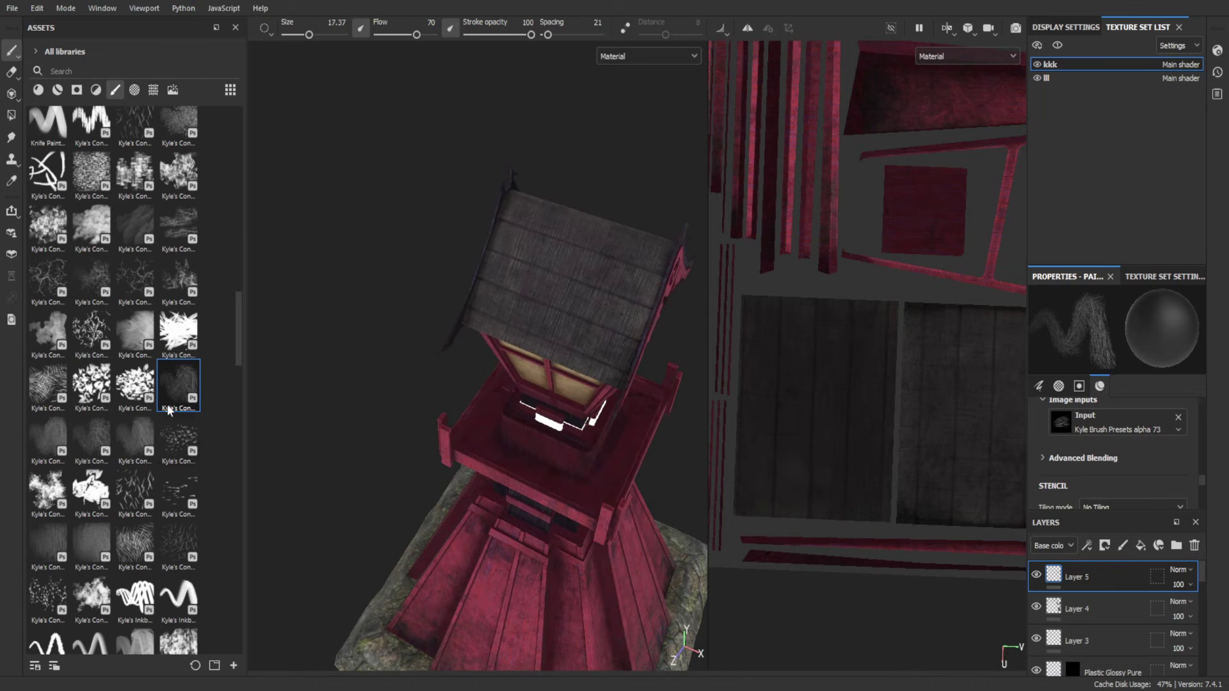
scroll(164, 515, down, 5)
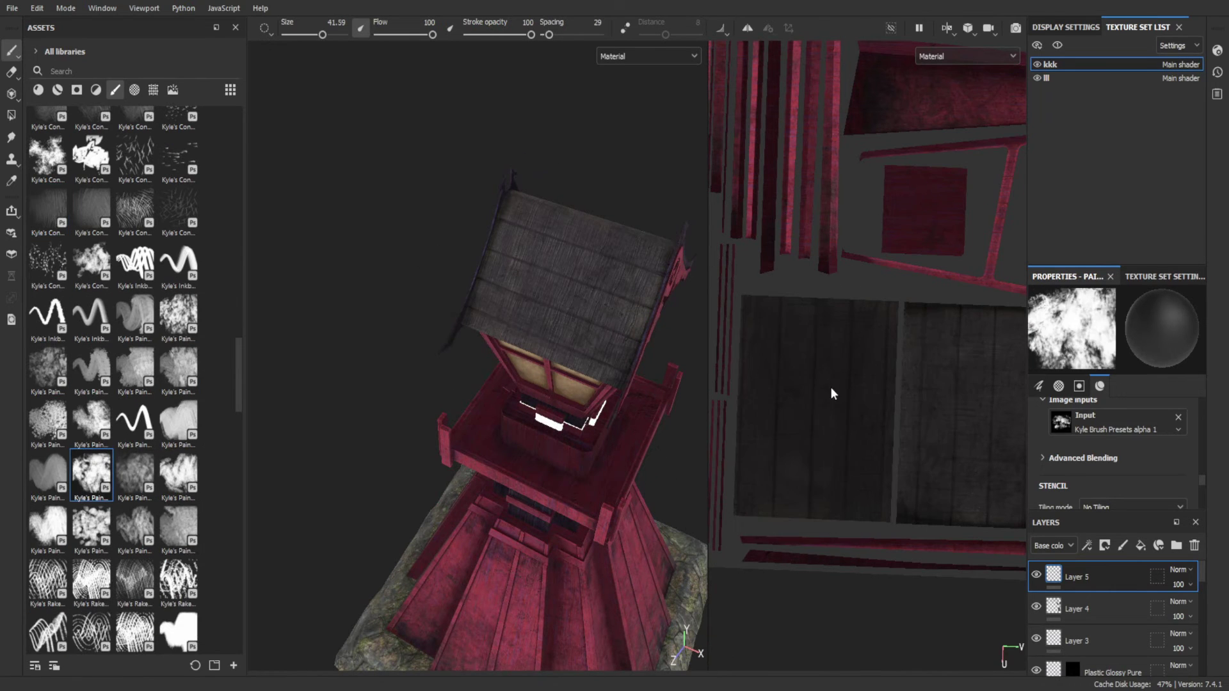
- Orbit and pan the lantern to a close side view, then a front view
mouse_move(640, 320)
alt+mouse_down()
mouse_move(584, 158)
mouse_move(832, 402)
alt+mouse_up()
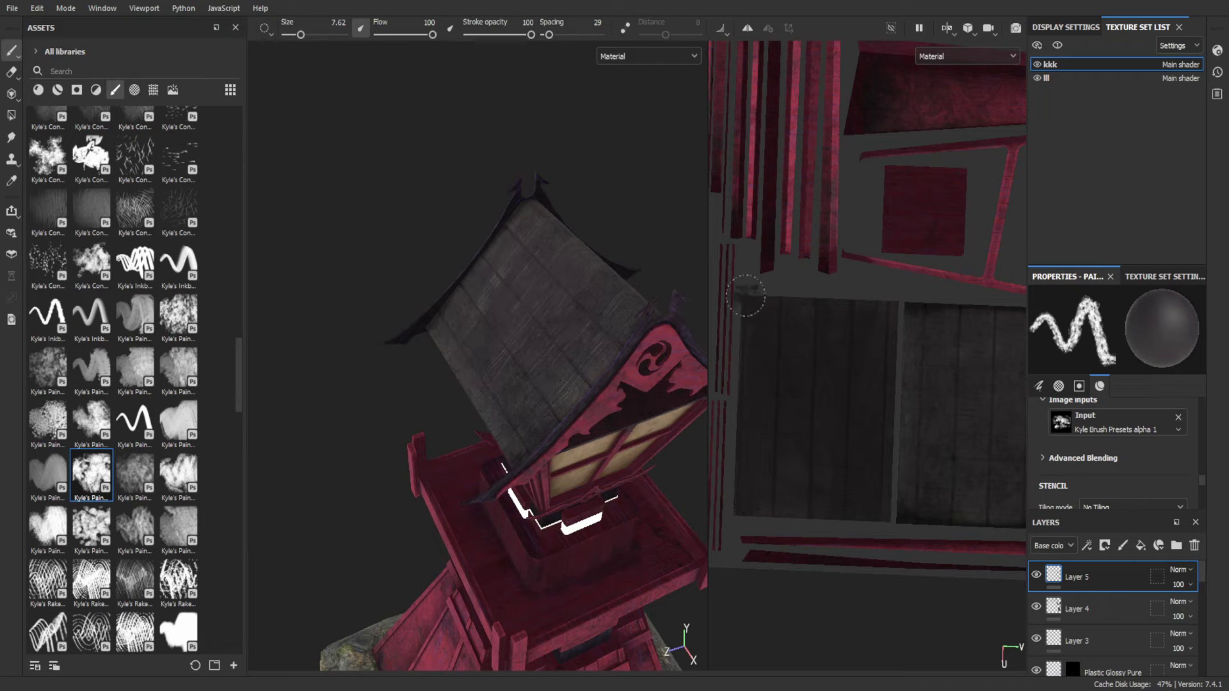
alt+drag(963, 401, 804, 466)
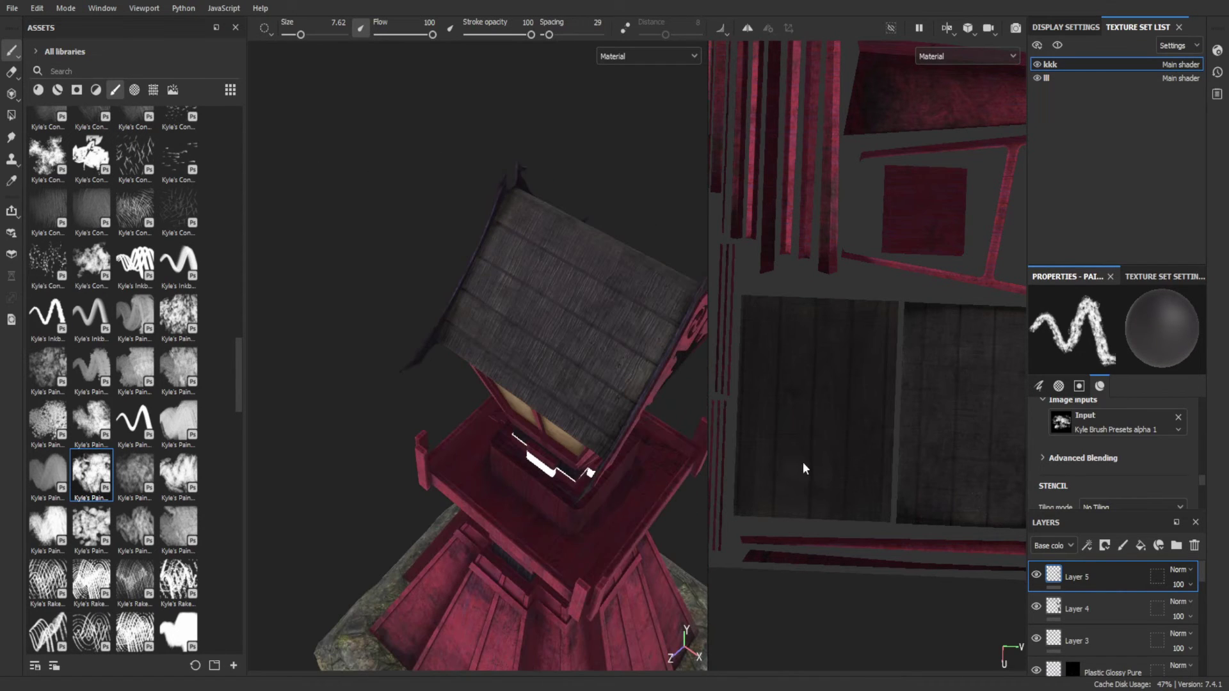
middle_drag(905, 412, 952, 327)
mouse_move(679, 192)
alt+mouse_down()
mouse_move(562, 124)
mouse_move(439, 109)
mouse_move(562, 321)
mouse_move(524, 171)
mouse_move(609, 255)
mouse_move(509, 282)
alt+mouse_up()
scroll(603, 294, down, 5)
scroll(576, 288, up, 10)
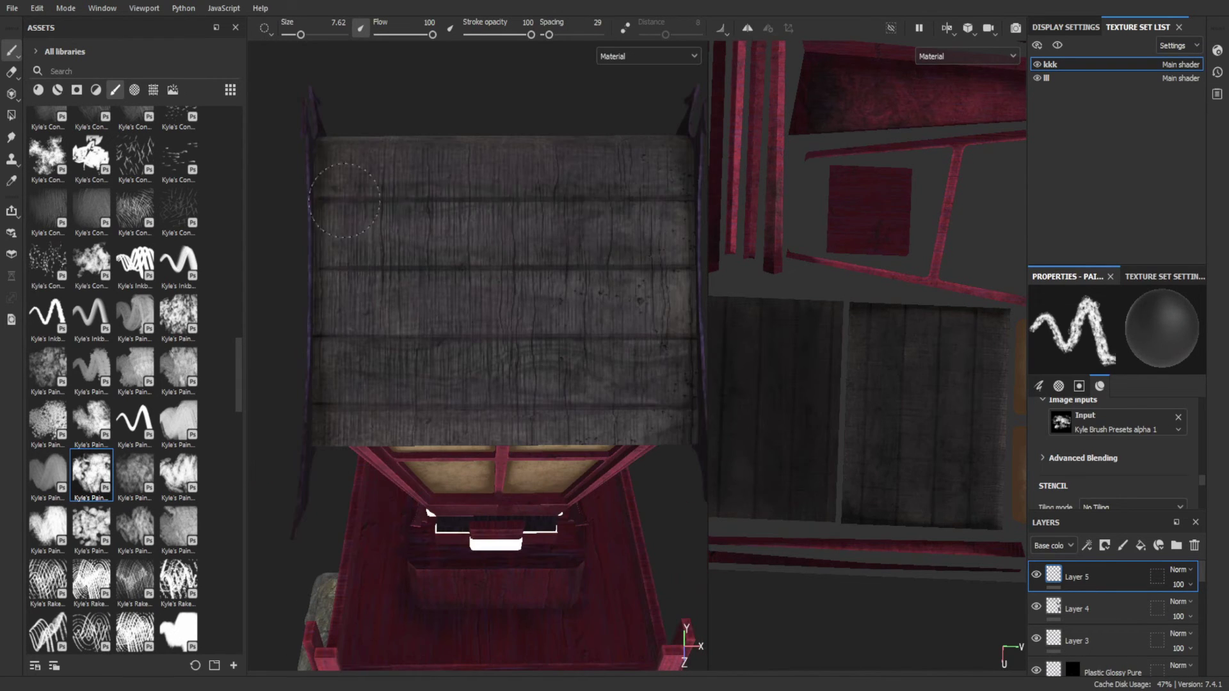
mouse_move(343, 200)
alt+mouse_down()
mouse_move(448, 268)
mouse_move(524, 344)
alt+mouse_up()
- Erase on the roof from above with the eraser shrunk to about 3
key(e)
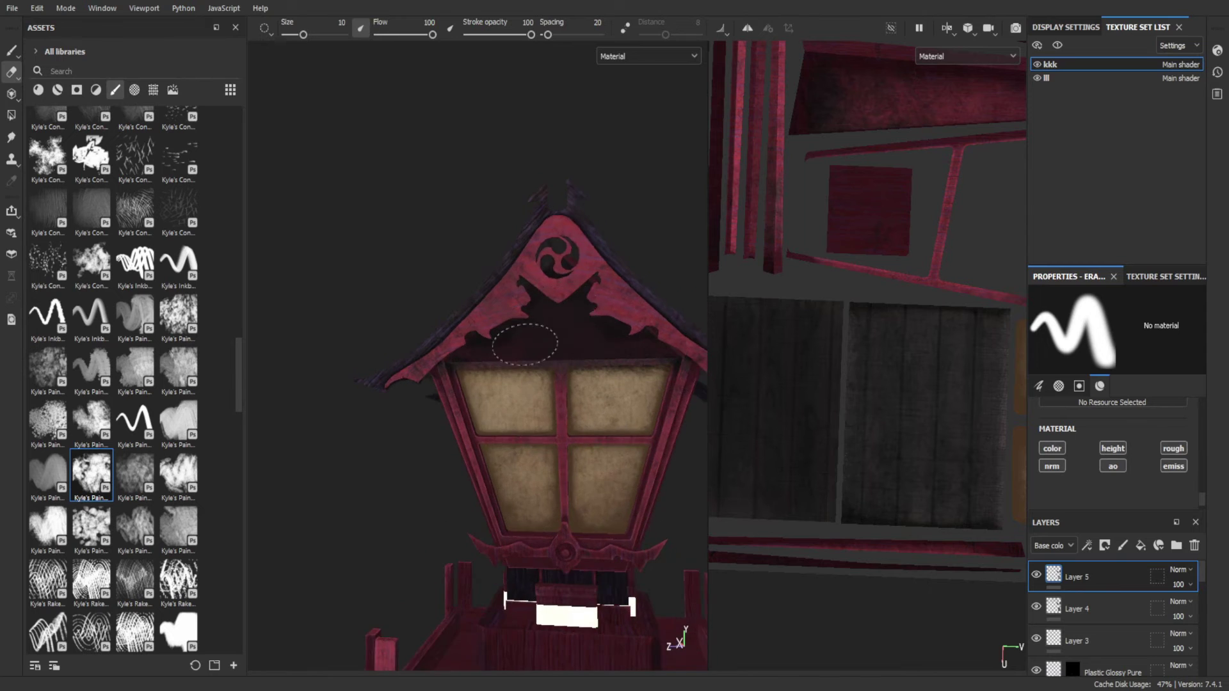
scroll(525, 344, down, 3)
alt+drag(538, 406, 528, 505)
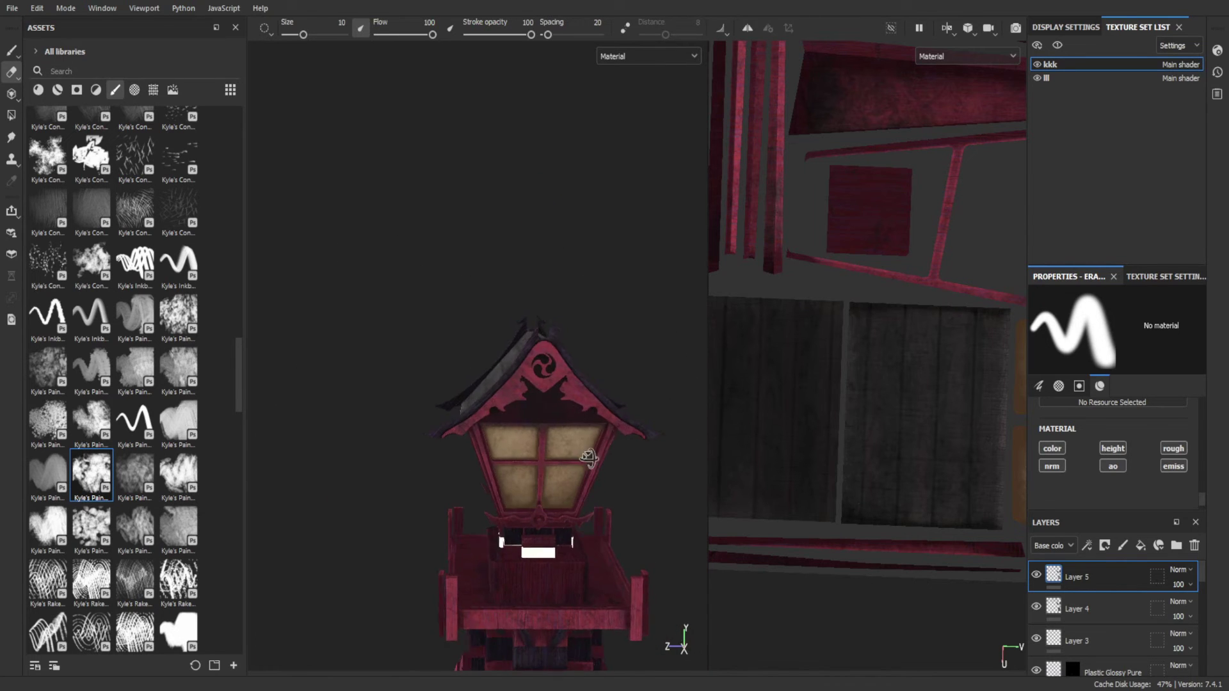
scroll(587, 457, up, 3)
scroll(564, 430, down, 5)
scroll(563, 431, up, 5)
alt+drag(563, 430, 604, 381)
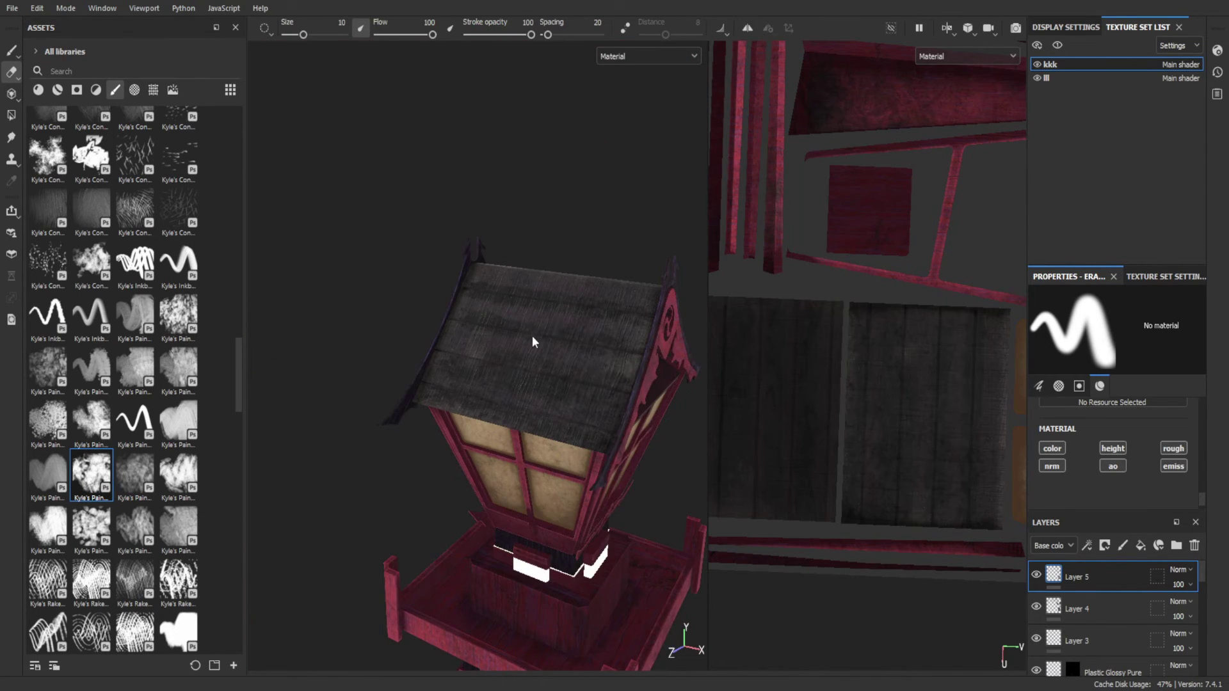
ctrl+right_drag(533, 342, 428, 240)
mouse_move(428, 240)
alt+mouse_down()
mouse_move(395, 318)
mouse_move(511, 365)
mouse_move(455, 365)
mouse_move(659, 491)
mouse_move(639, 206)
mouse_move(616, 363)
alt+mouse_up()
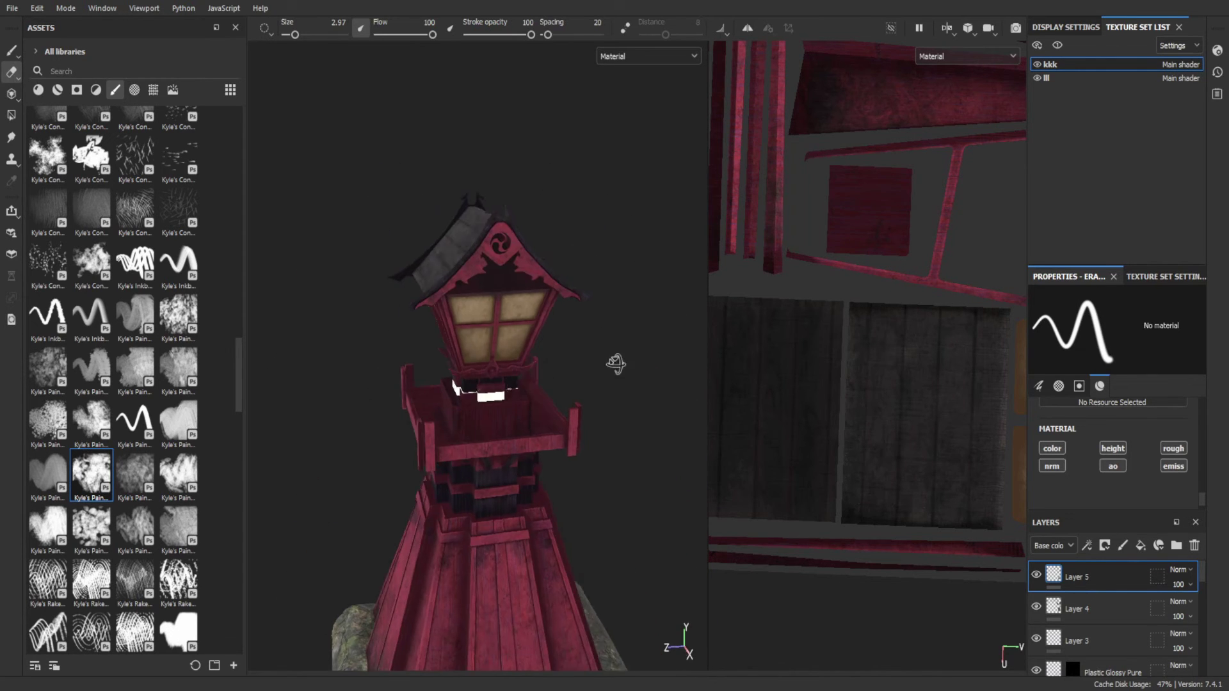
- Smudge around the pillar with two concept brushes, then step back to view the whole lantern
key(1)
scroll(616, 363, up, 5)
scroll(163, 262, up, 5)
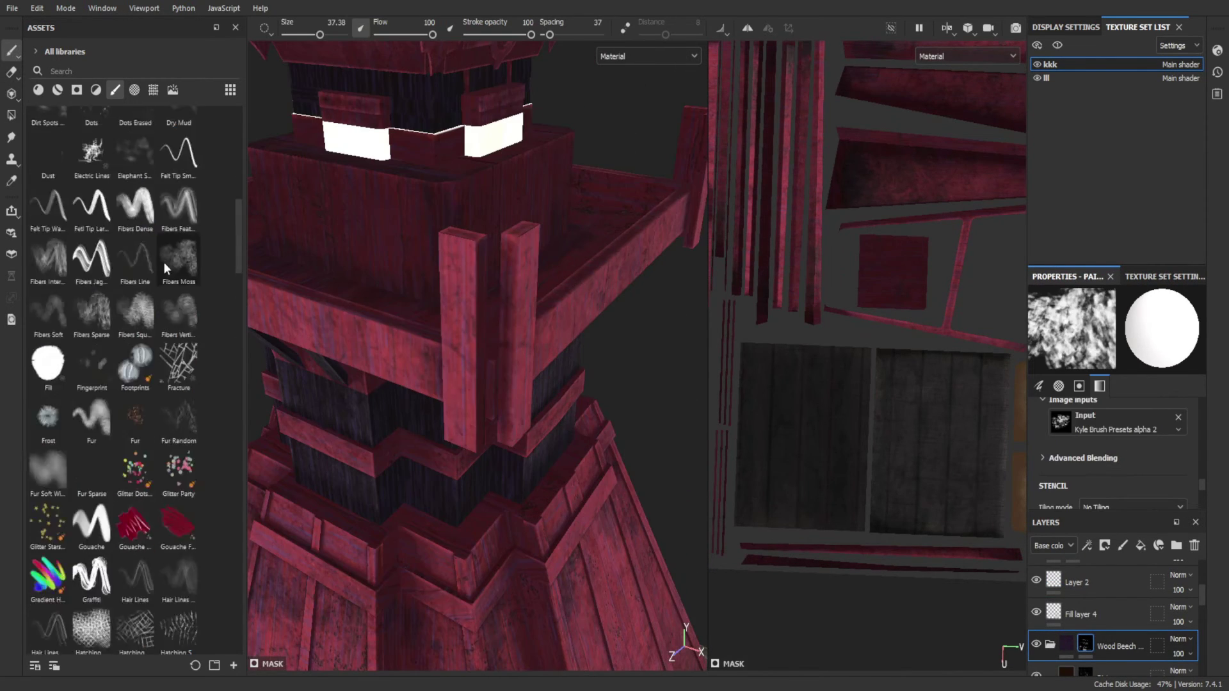
key(5)
scroll(159, 432, down, 15)
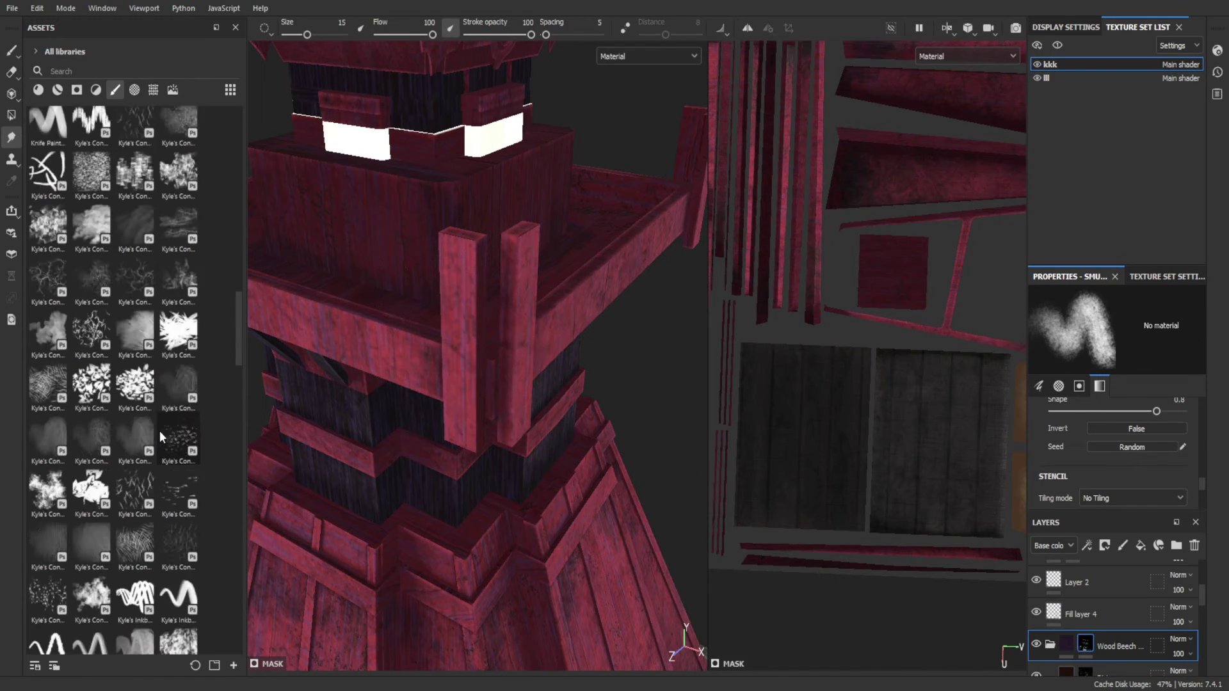
click(179, 528)
mouse_move(617, 411)
alt+mouse_down()
mouse_move(508, 287)
mouse_move(562, 356)
mouse_move(521, 439)
alt+mouse_up()
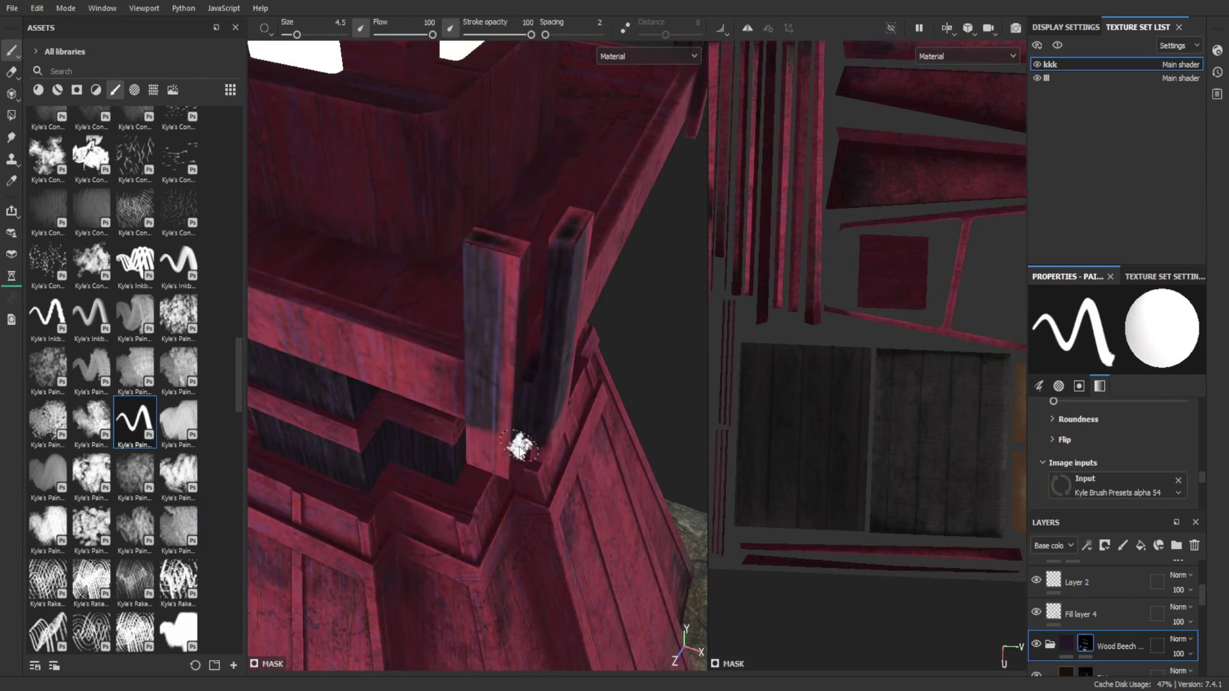
click(96, 212)
scroll(581, 313, down, 5)
scroll(543, 376, down, 3)
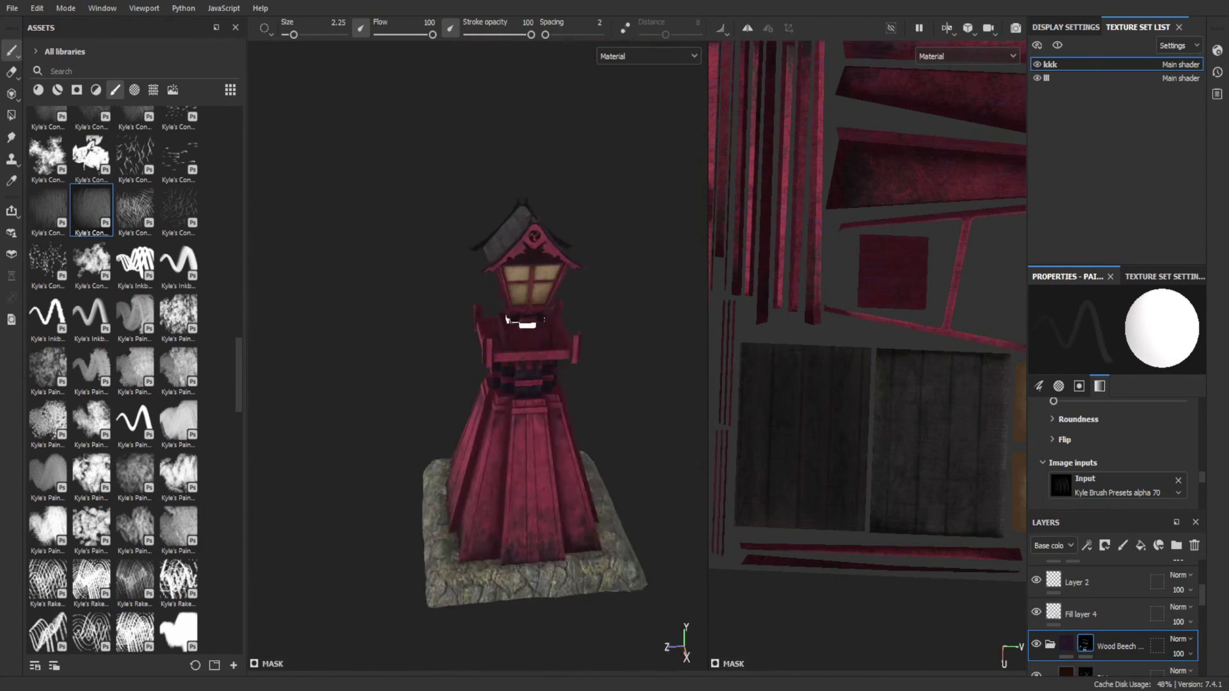
mouse_move(543, 375)
alt+mouse_down()
mouse_move(566, 430)
mouse_move(880, 483)
alt+mouse_up()
scroll(567, 430, up, 3)
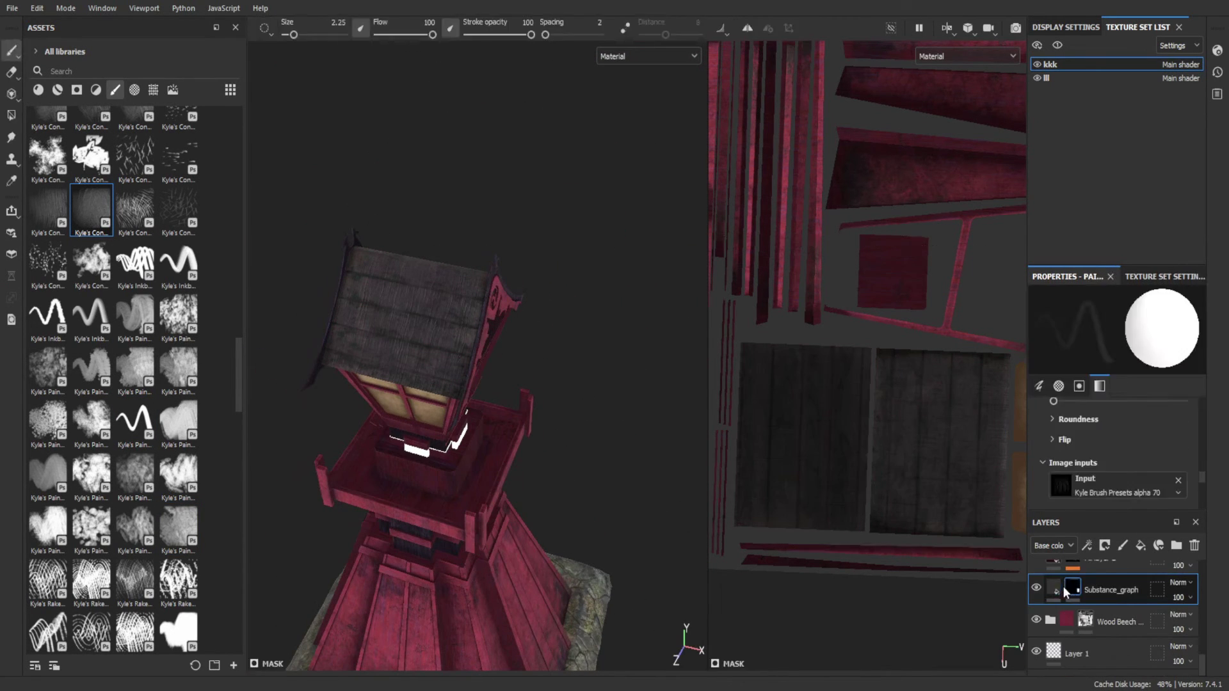
- Open the Substance_graph layer's fill properties and scroll to the UV transformations
click(1054, 588)
scroll(1049, 432, down, 3)
scroll(1081, 394, up, 1)
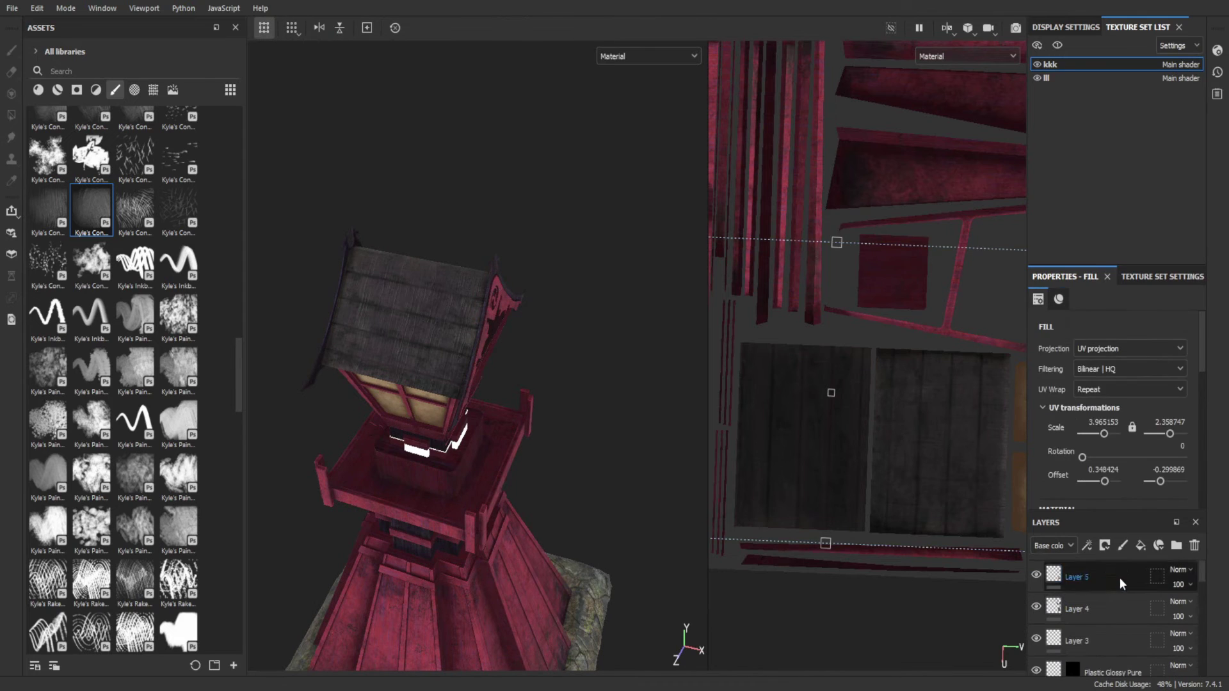
- Add a black-masked fill layer, polygon-fill the roof, and give it a dark base colour
click(1141, 545)
key(4)
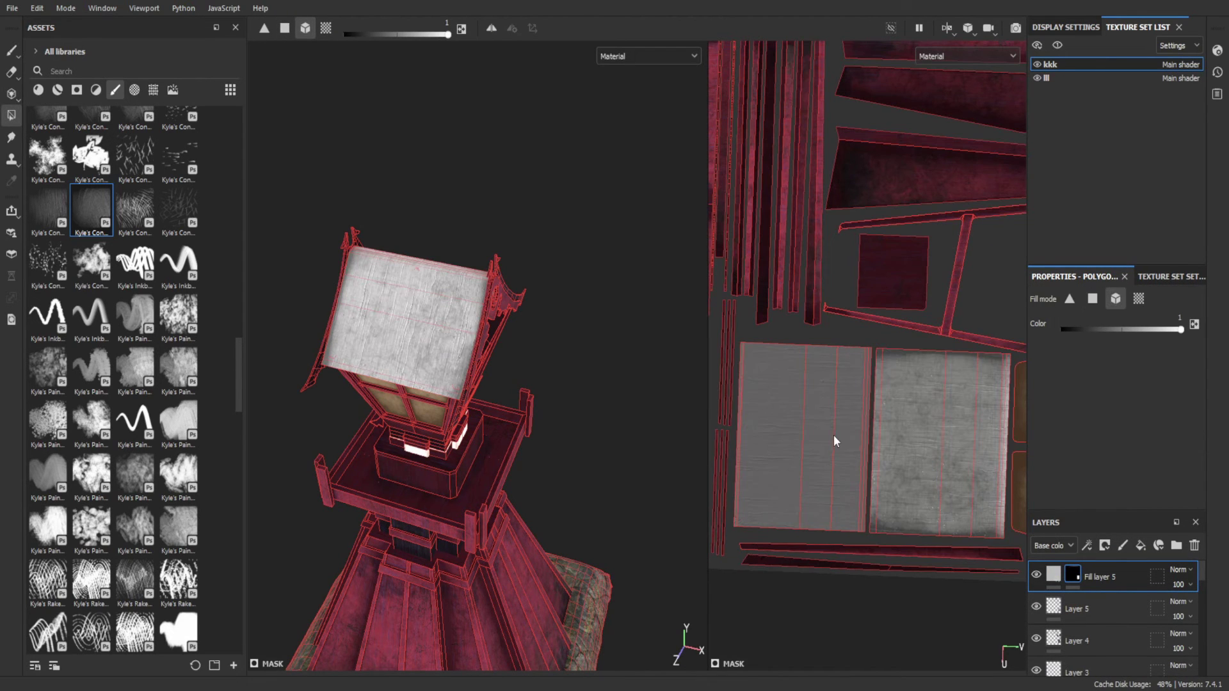
click(1053, 574)
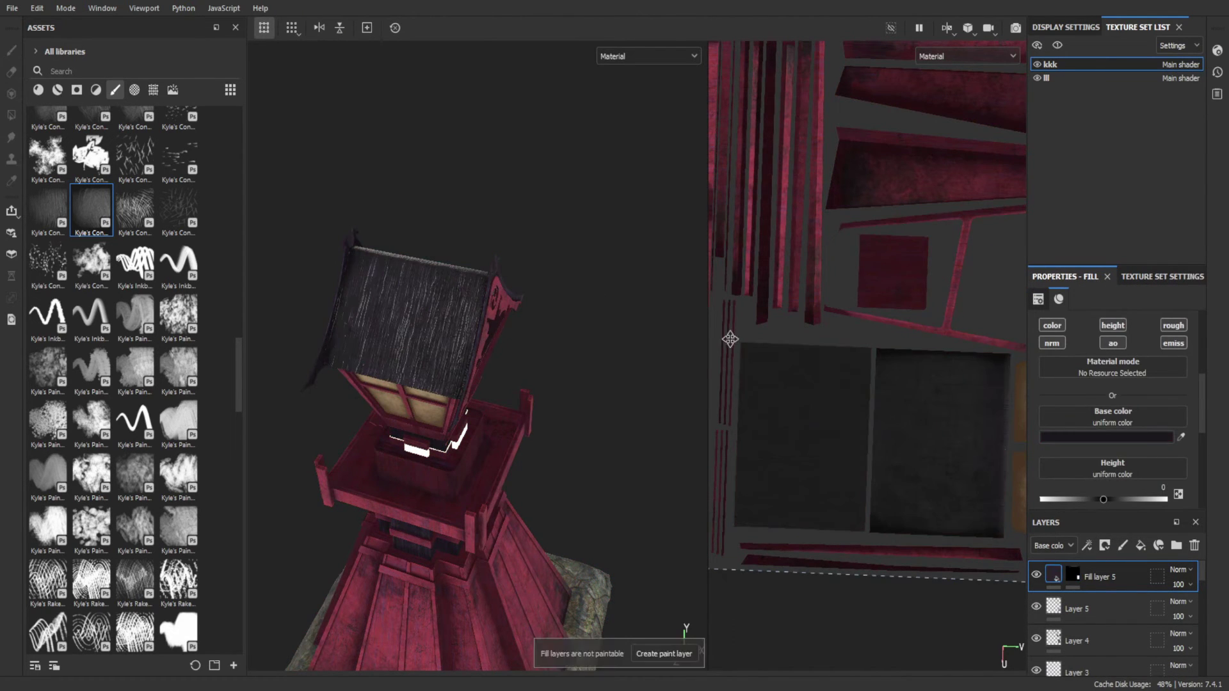
alt+drag(730, 340, 612, 335)
scroll(1180, 569, down, 11)
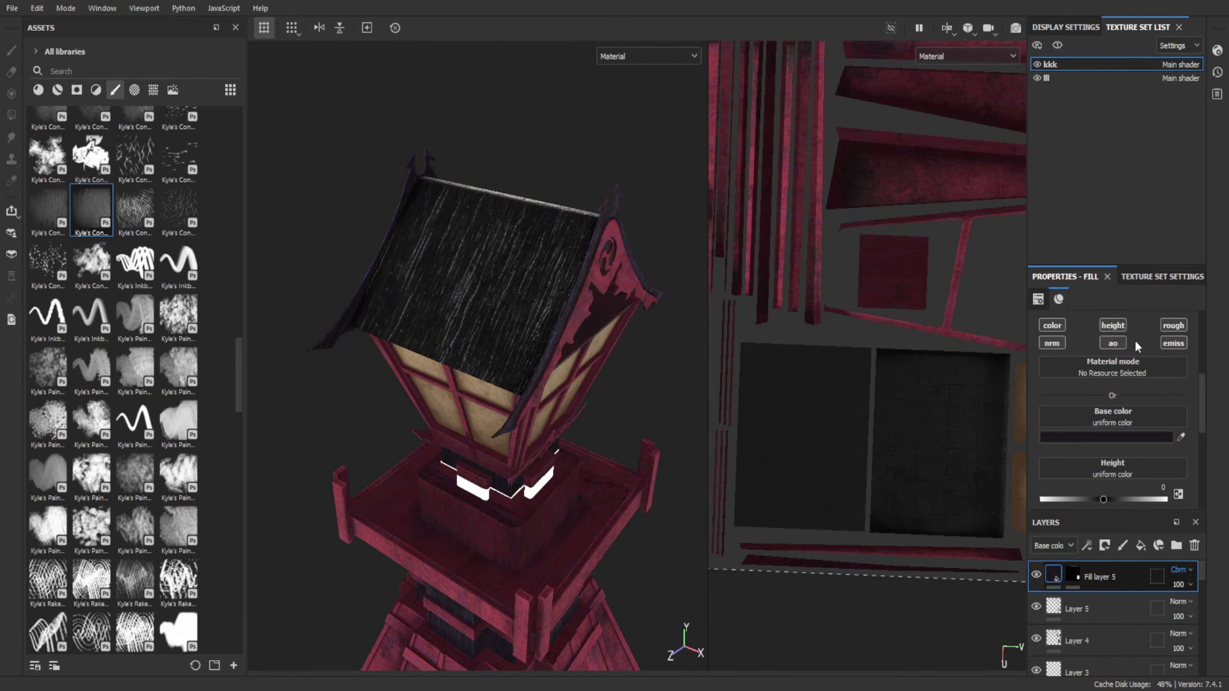
mouse_move(697, 384)
alt+mouse_down()
mouse_move(673, 351)
mouse_move(677, 429)
alt+mouse_up()
scroll(1181, 570, up, 6)
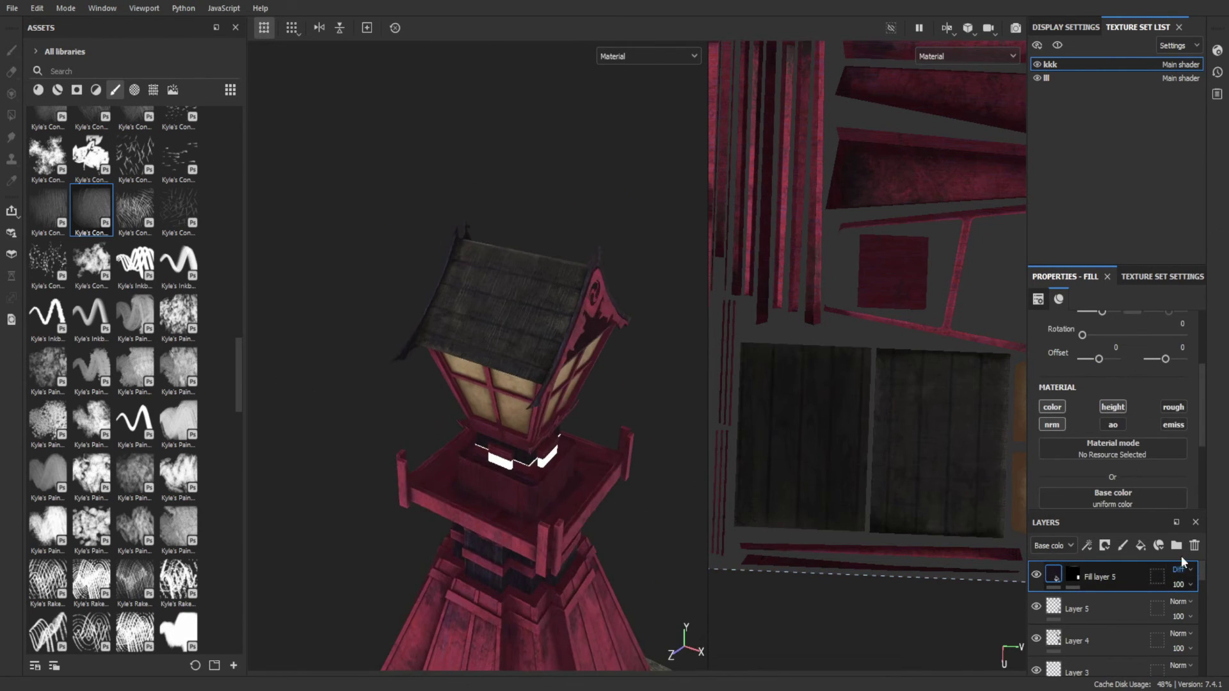
- Raise the roof fill's height to 0.0050 while inspecting the roof up close
scroll(1187, 569, down, 8)
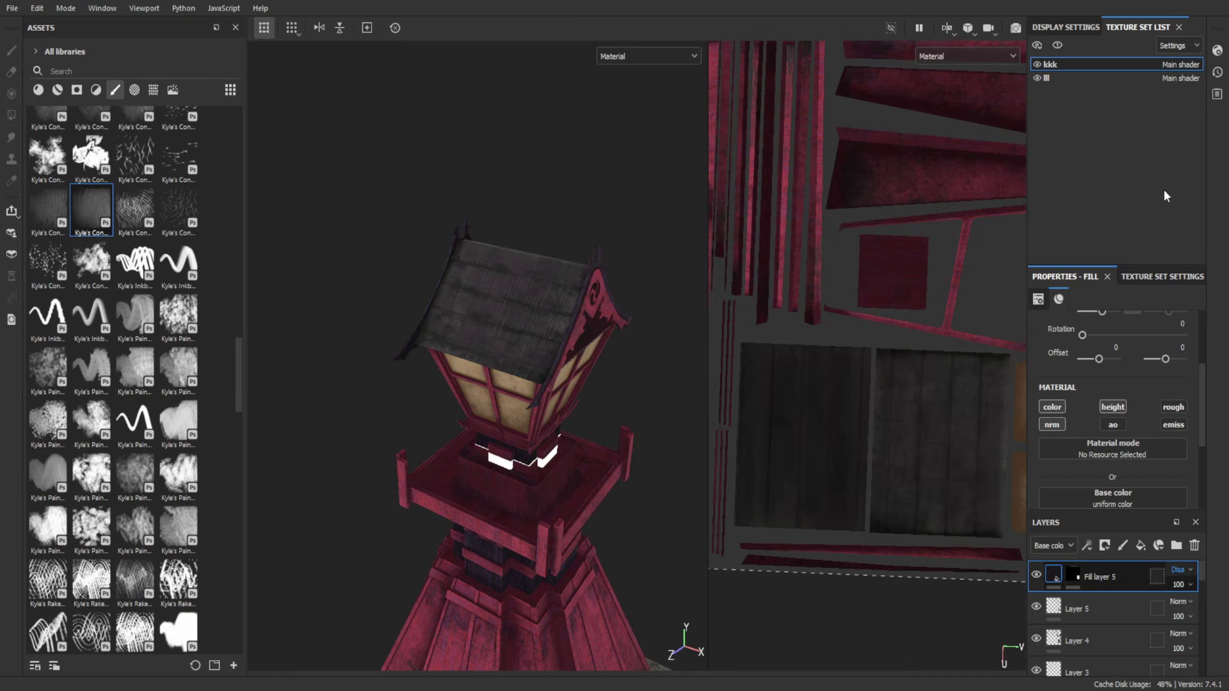
alt+drag(686, 416, 658, 433)
scroll(1187, 569, down, 10)
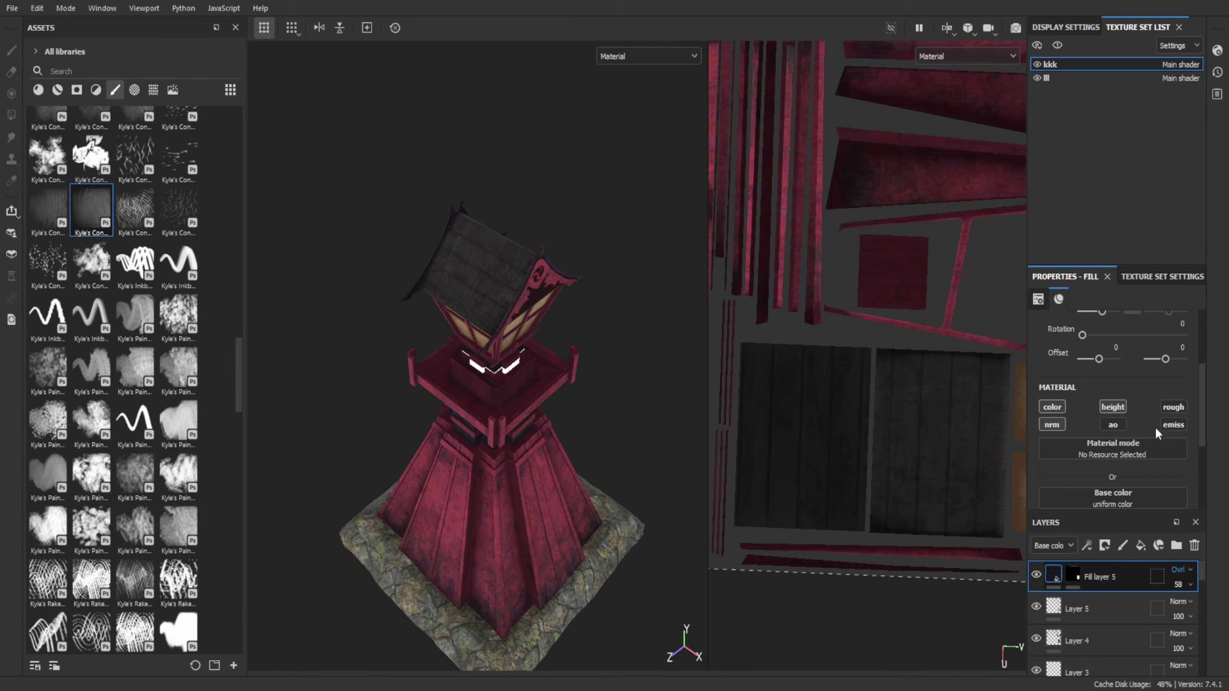
scroll(1133, 336, down, 3)
drag(1098, 439, 1103, 436)
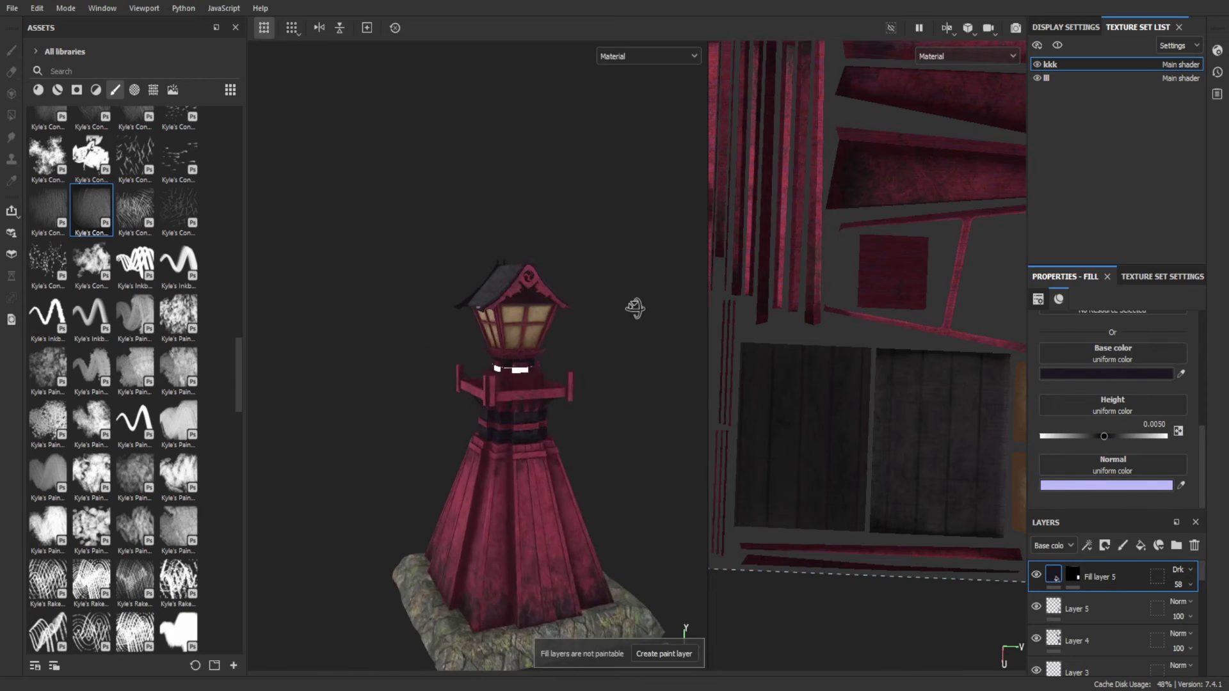
scroll(634, 320, up, 5)
alt+drag(591, 338, 649, 340)
- Add a trial paint layer above the fill, delete it, and frame the whole lantern
click(1123, 544)
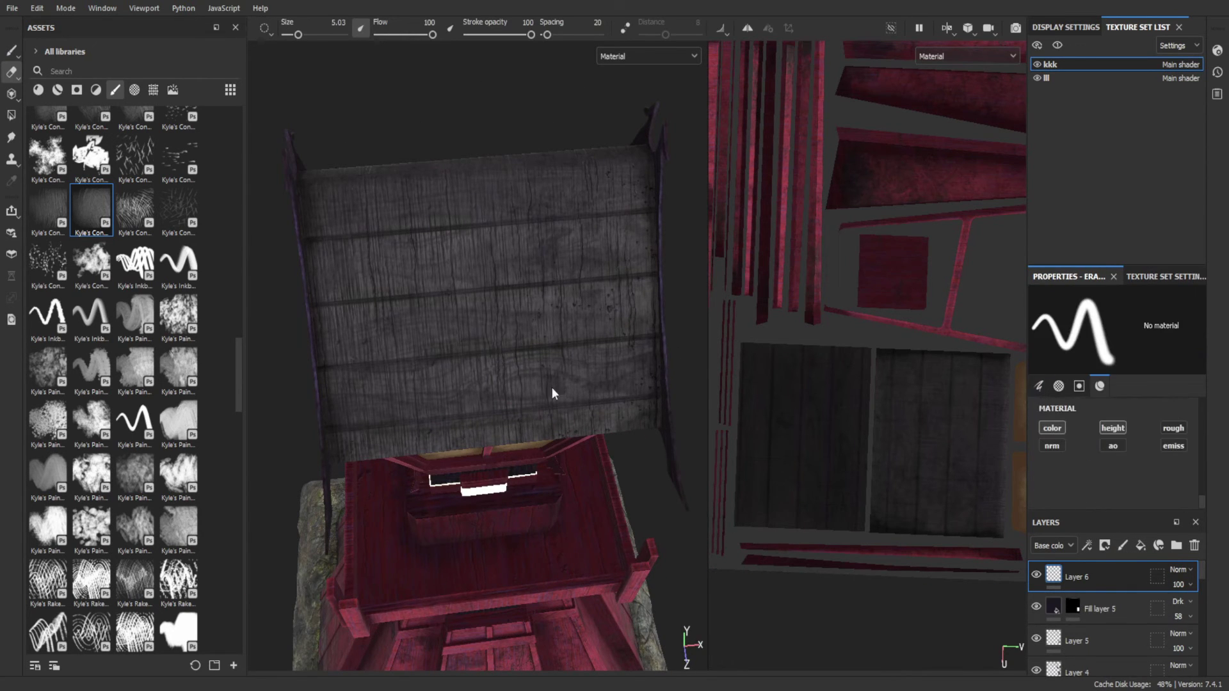
click(165, 264)
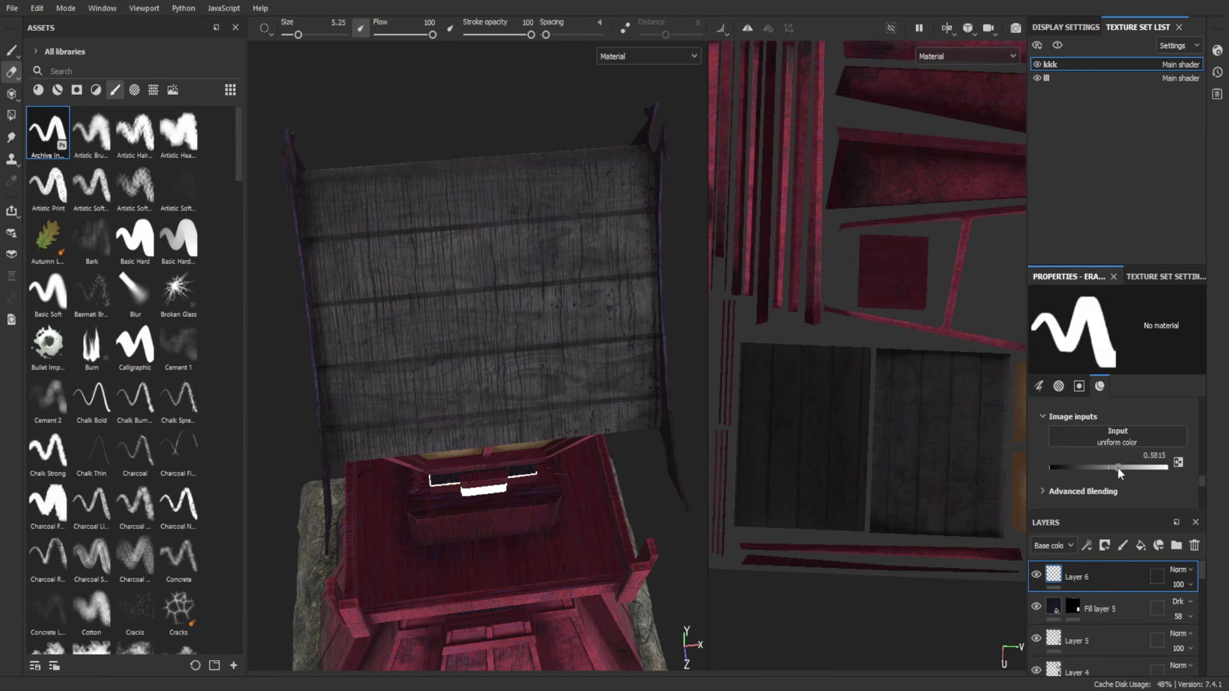
click(1194, 545)
key(f)
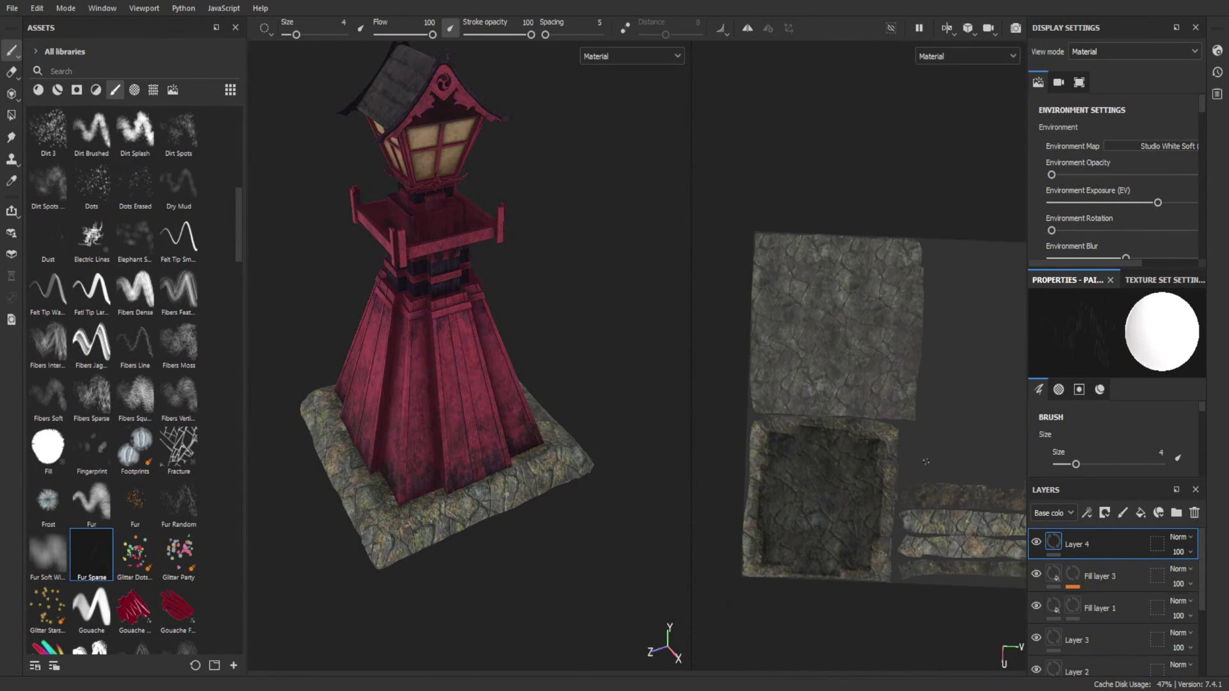
- Load the Dark Hatch brush for grime on the lantern tower and base
scroll(61, 339, down, 3)
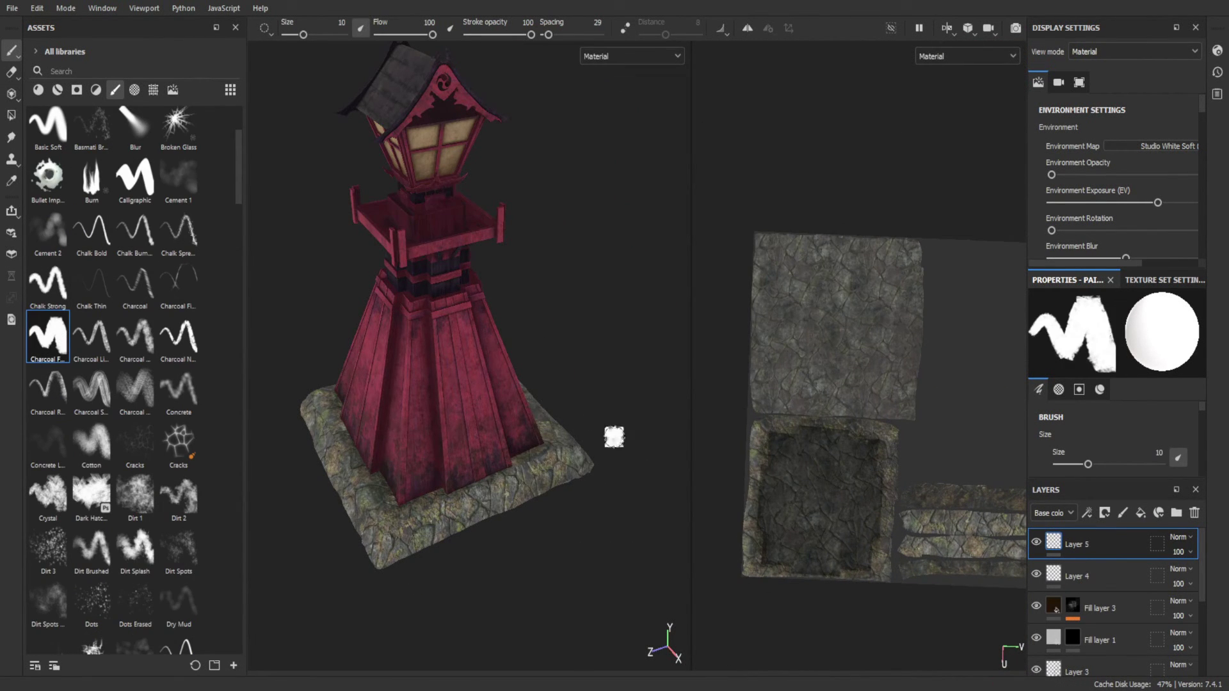
mouse_move(613, 437)
alt+mouse_down()
mouse_move(621, 486)
mouse_move(558, 482)
alt+mouse_up()
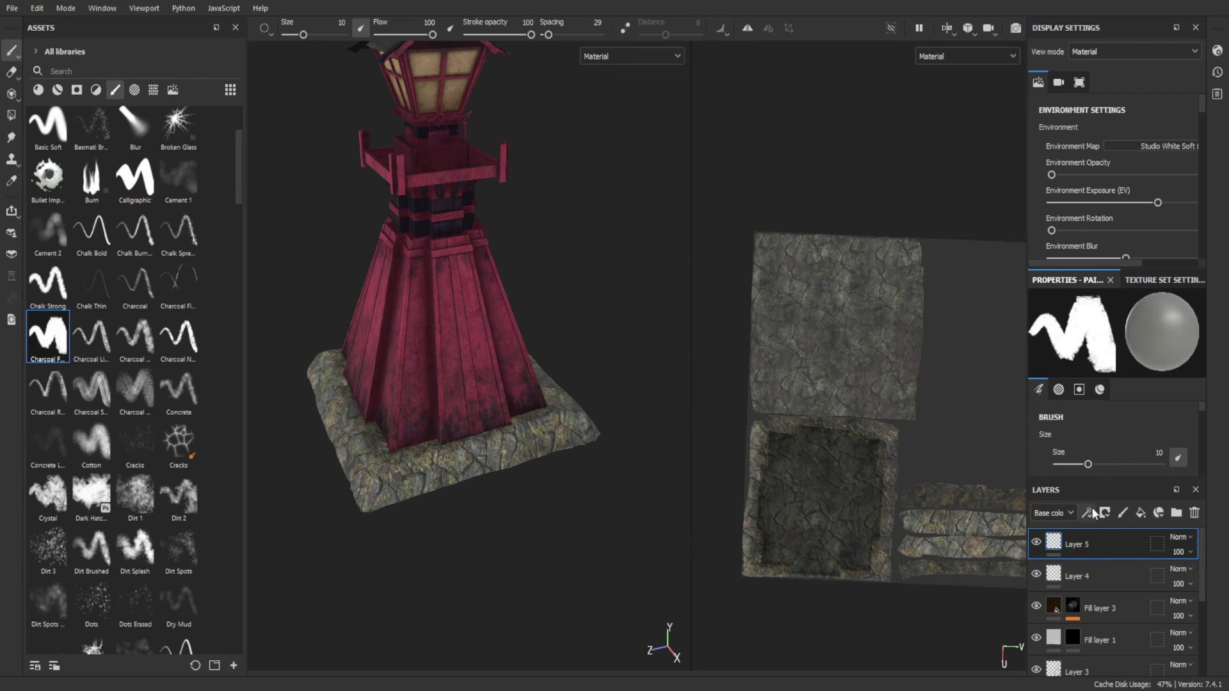
click(1059, 389)
click(91, 493)
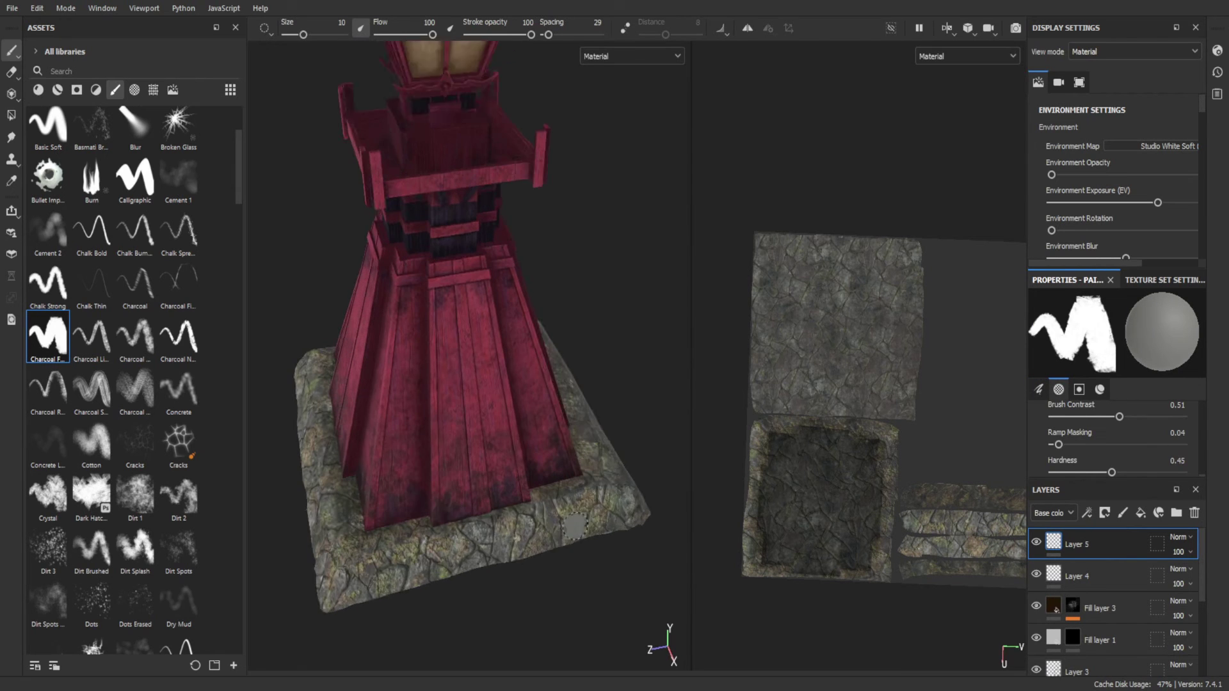
mouse_move(506, 455)
alt+mouse_down()
mouse_move(455, 511)
mouse_move(466, 549)
mouse_move(631, 549)
alt+mouse_up()
scroll(475, 510, up, 3)
scroll(384, 525, down, 2)
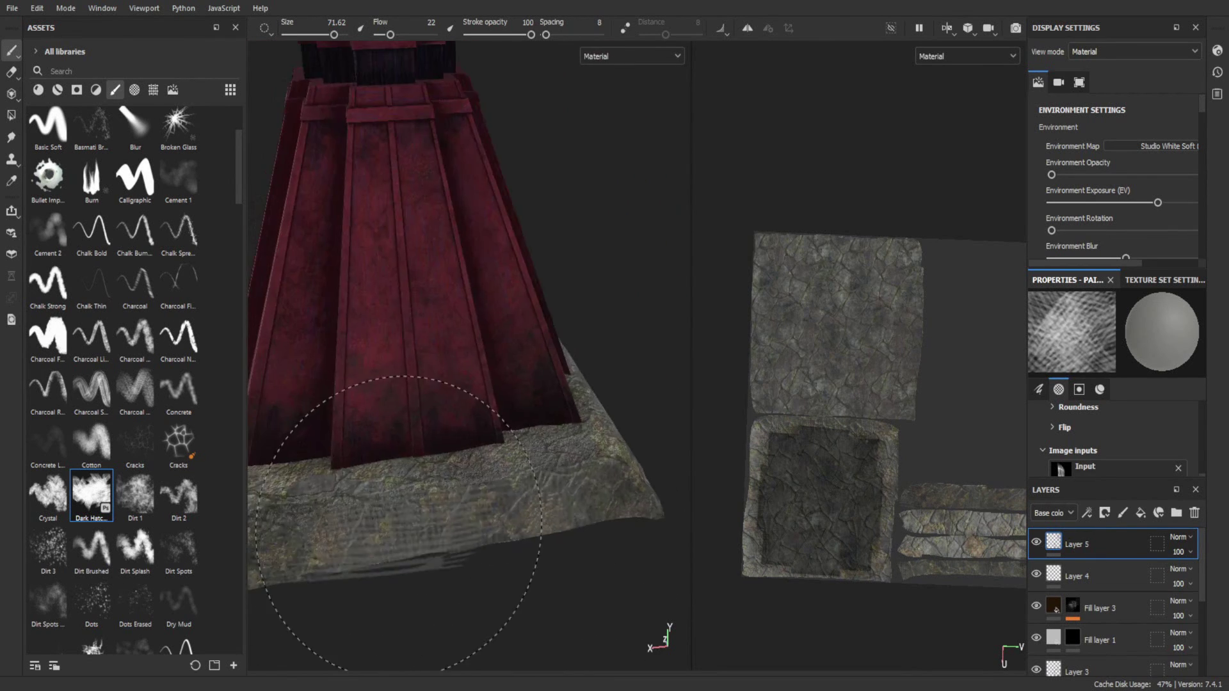
scroll(439, 452, down, 3)
alt+drag(439, 453, 506, 456)
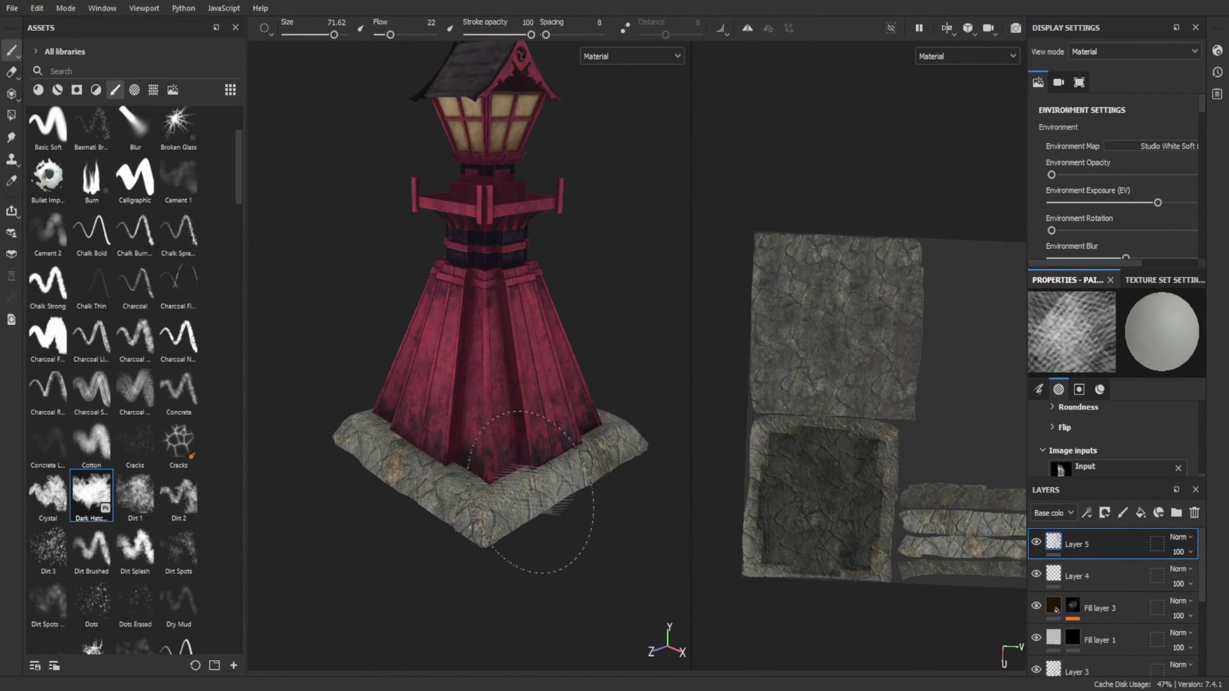
- Spray cement and leak particles along the stone base, then load the lighter Leaks brush
click(48, 231)
mouse_move(329, 540)
alt+mouse_down()
mouse_move(403, 506)
mouse_move(575, 550)
alt+mouse_up()
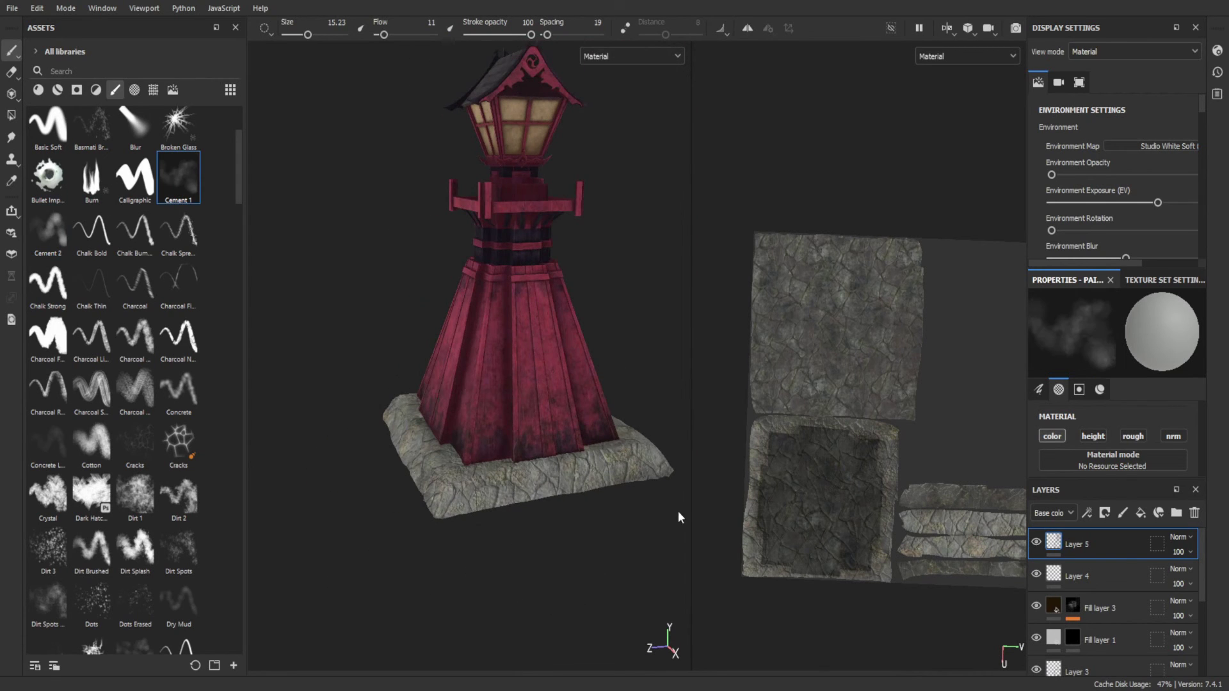
scroll(474, 446, up, 3)
mouse_move(461, 542)
alt+mouse_down()
mouse_move(576, 502)
mouse_move(626, 647)
mouse_move(420, 288)
mouse_move(633, 442)
mouse_move(397, 436)
alt+mouse_up()
scroll(102, 430, down, 3)
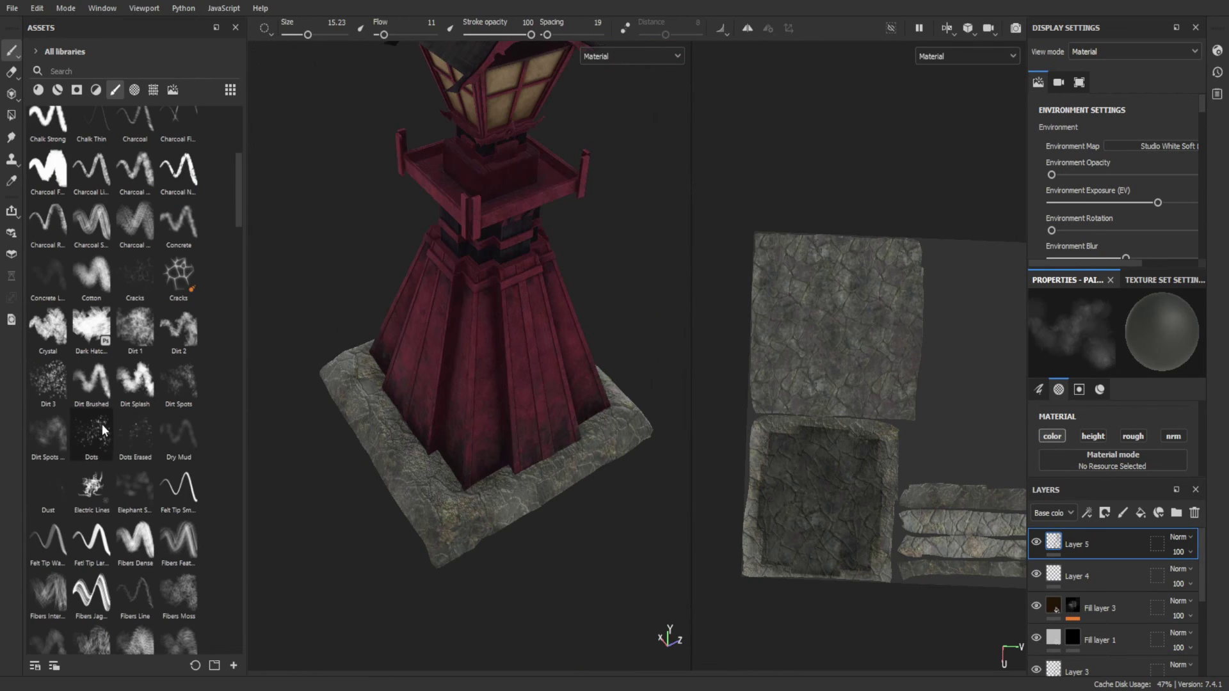
scroll(89, 512, down, 10)
scroll(468, 352, up, 5)
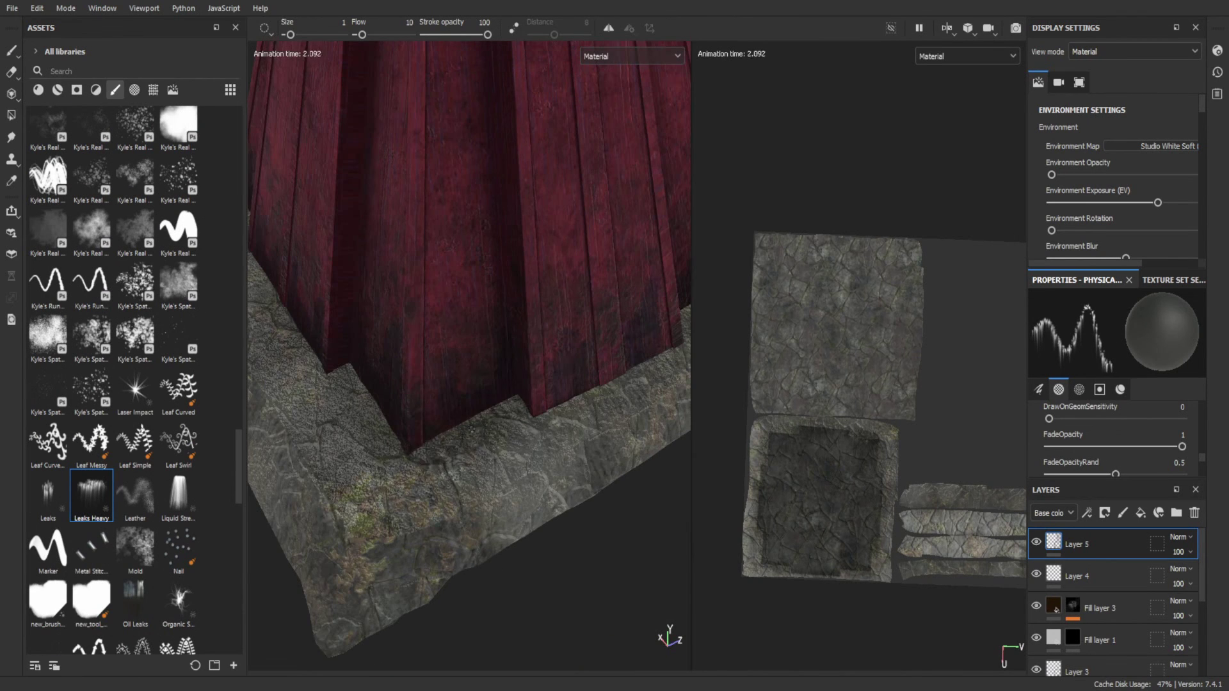
scroll(467, 352, down, 3)
click(397, 550)
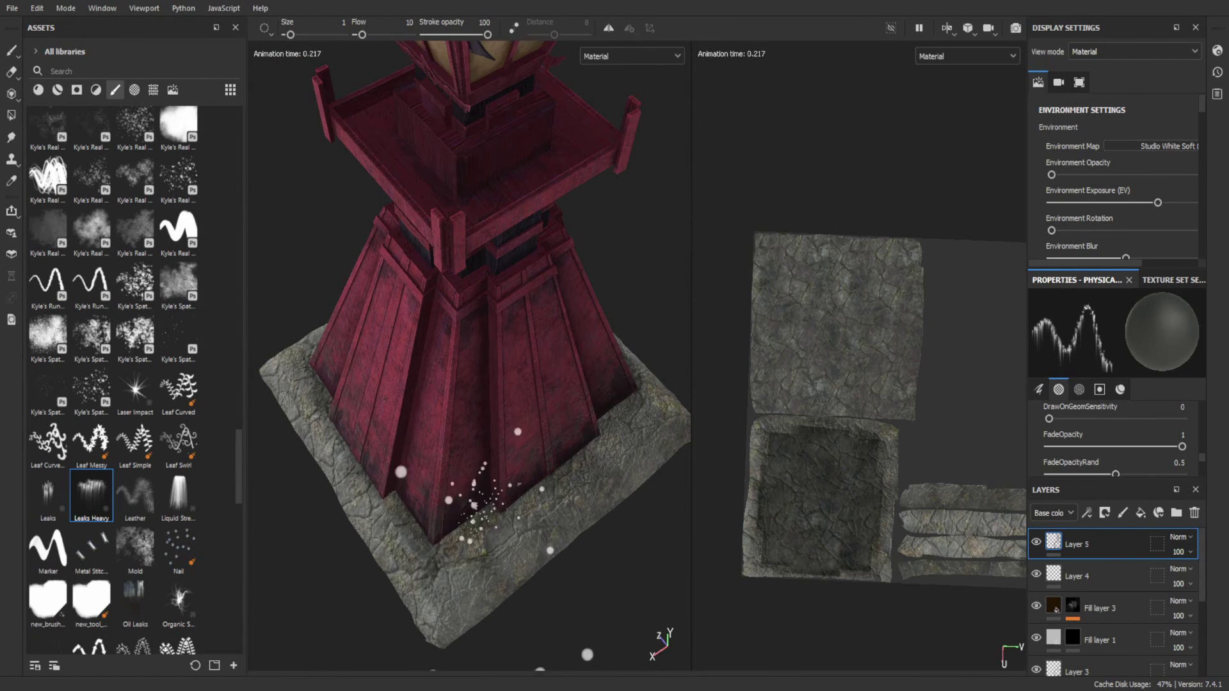
click(48, 496)
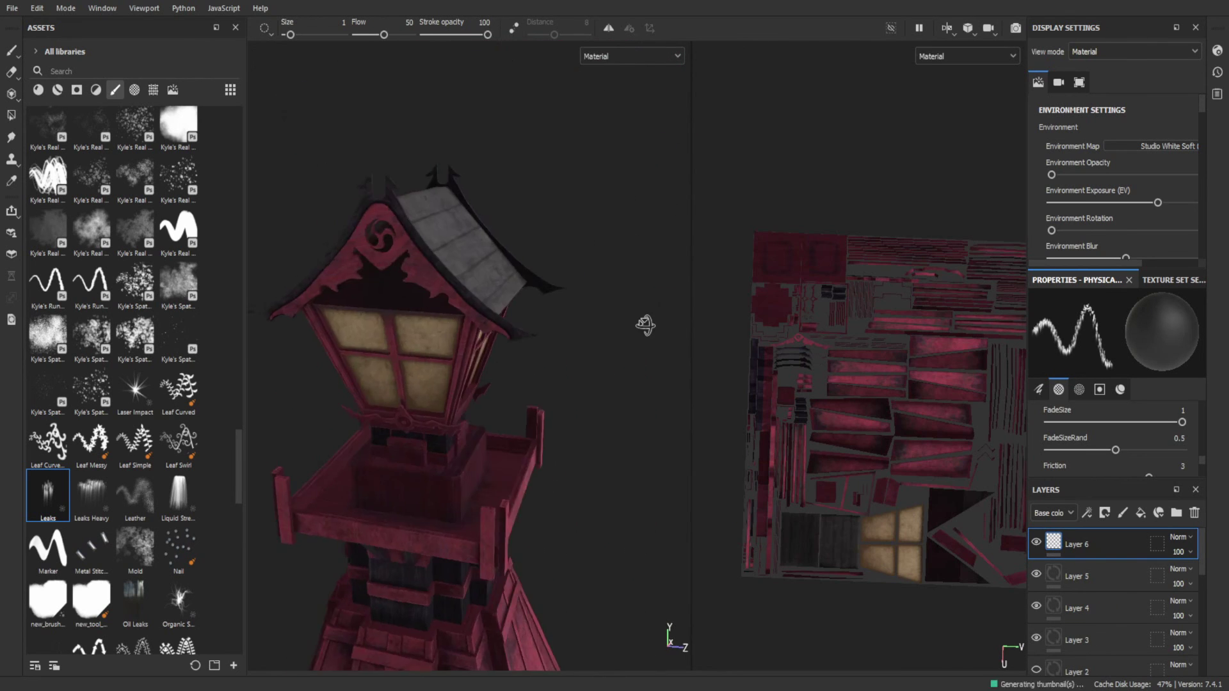
- Try the Leather, Rain and Sand Storm particle brushes on the red wooden frame
click(91, 496)
click(135, 496)
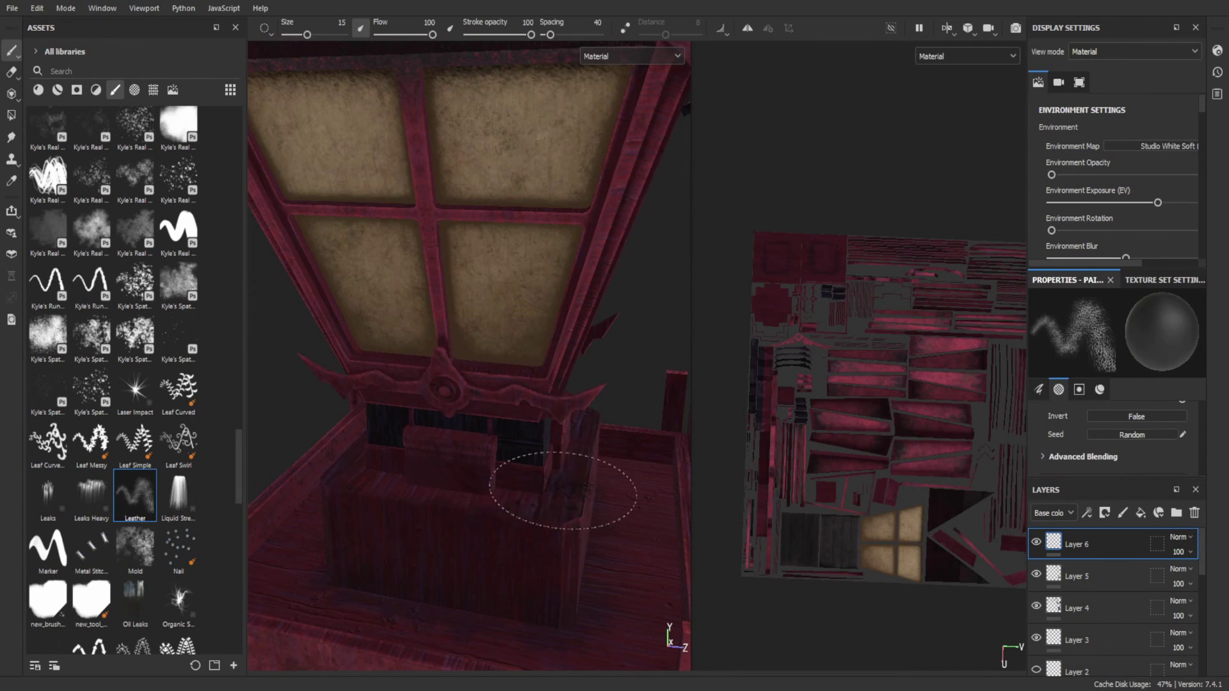
scroll(135, 384, down, 5)
click(48, 531)
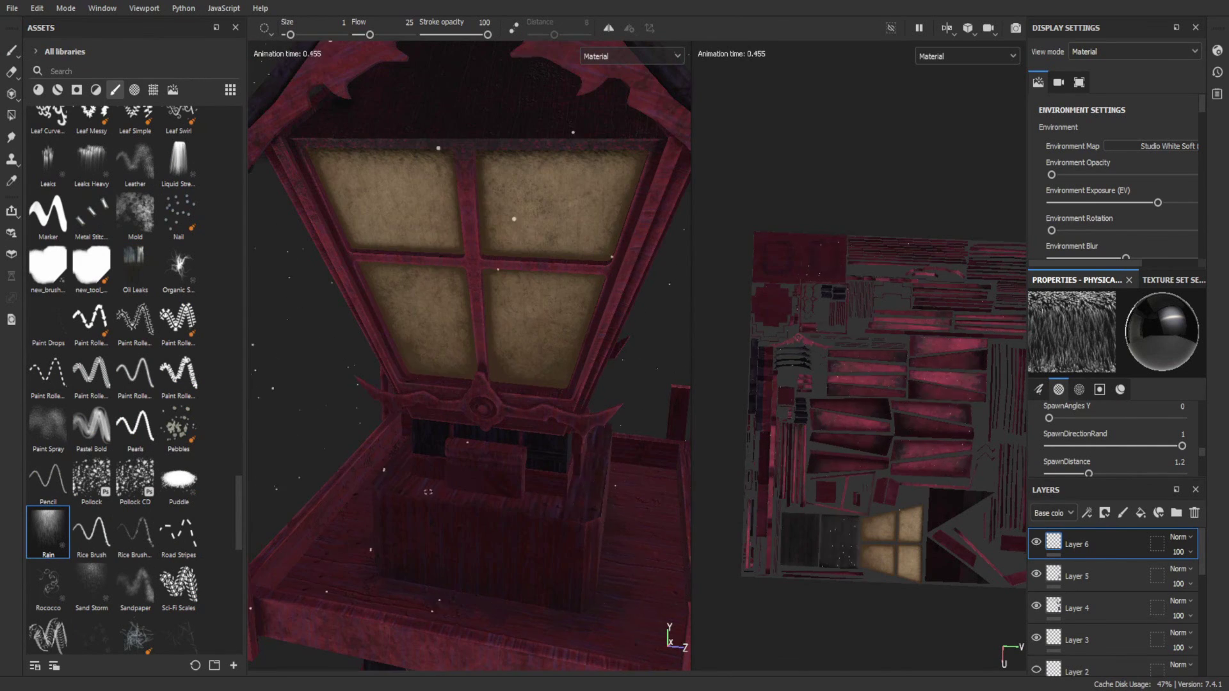
mouse_move(428, 491)
alt+mouse_down()
mouse_move(626, 270)
mouse_move(448, 320)
alt+mouse_up()
scroll(135, 384, down, 3)
click(91, 416)
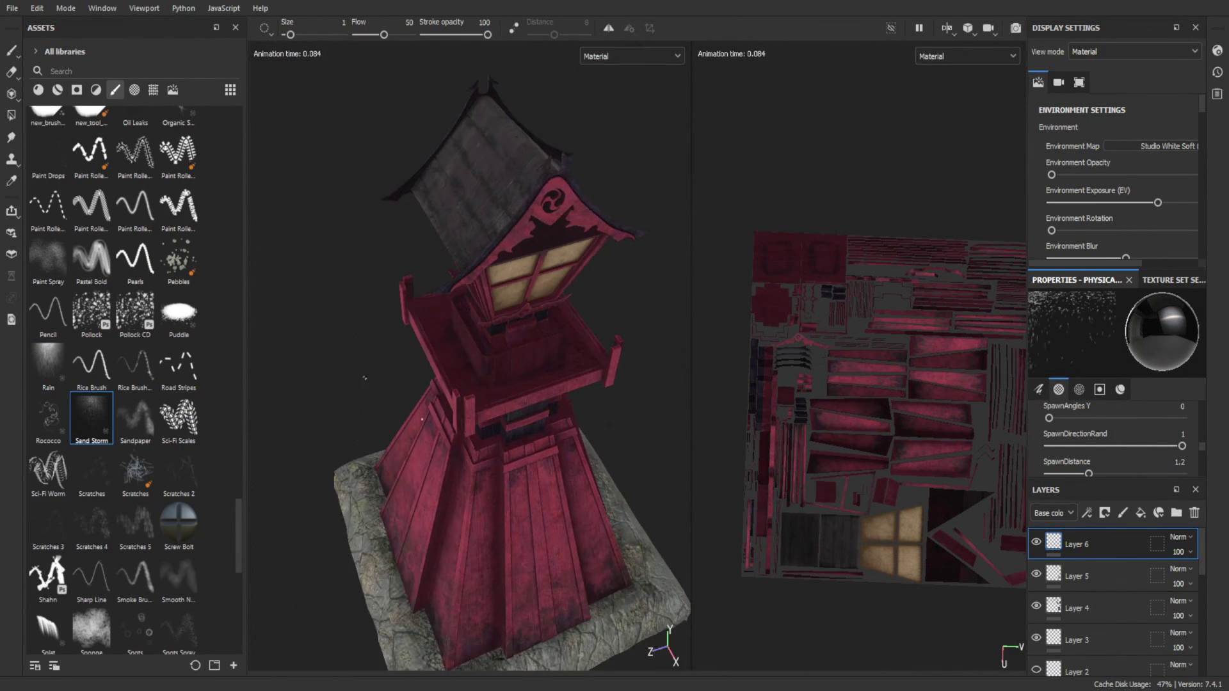